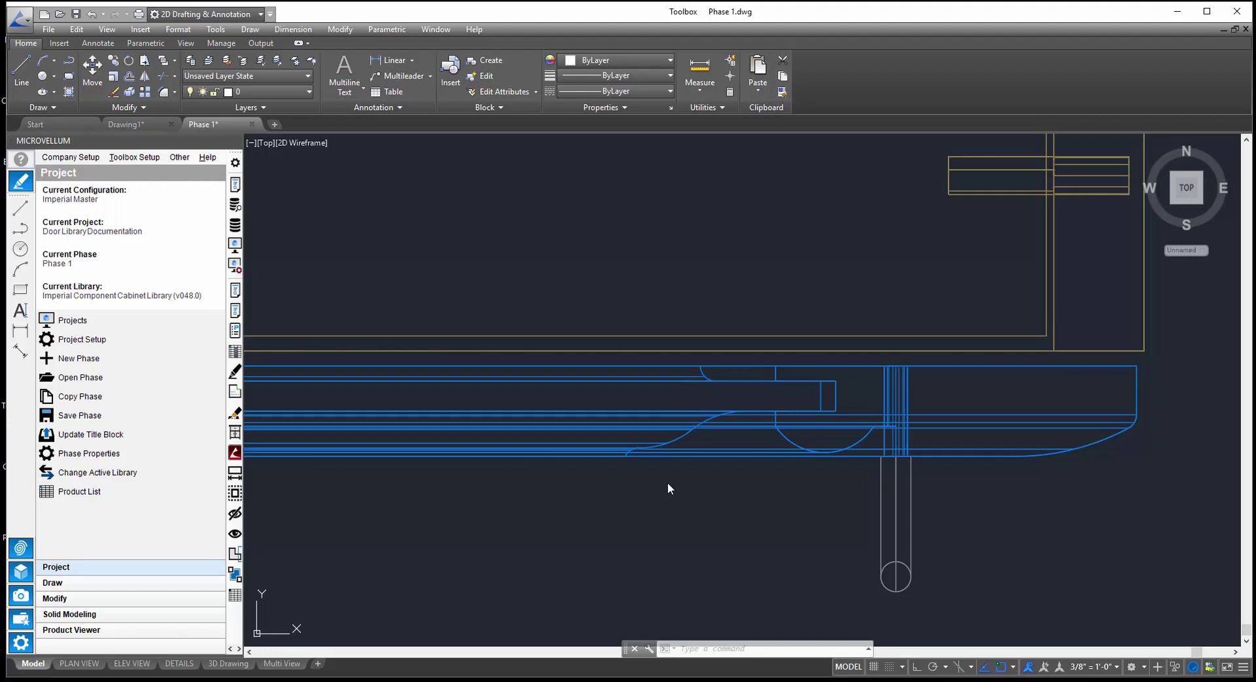
- Open the design data of the 1 Door Base product and show the subassembly file of Door Single Solid Wood
click(235, 371)
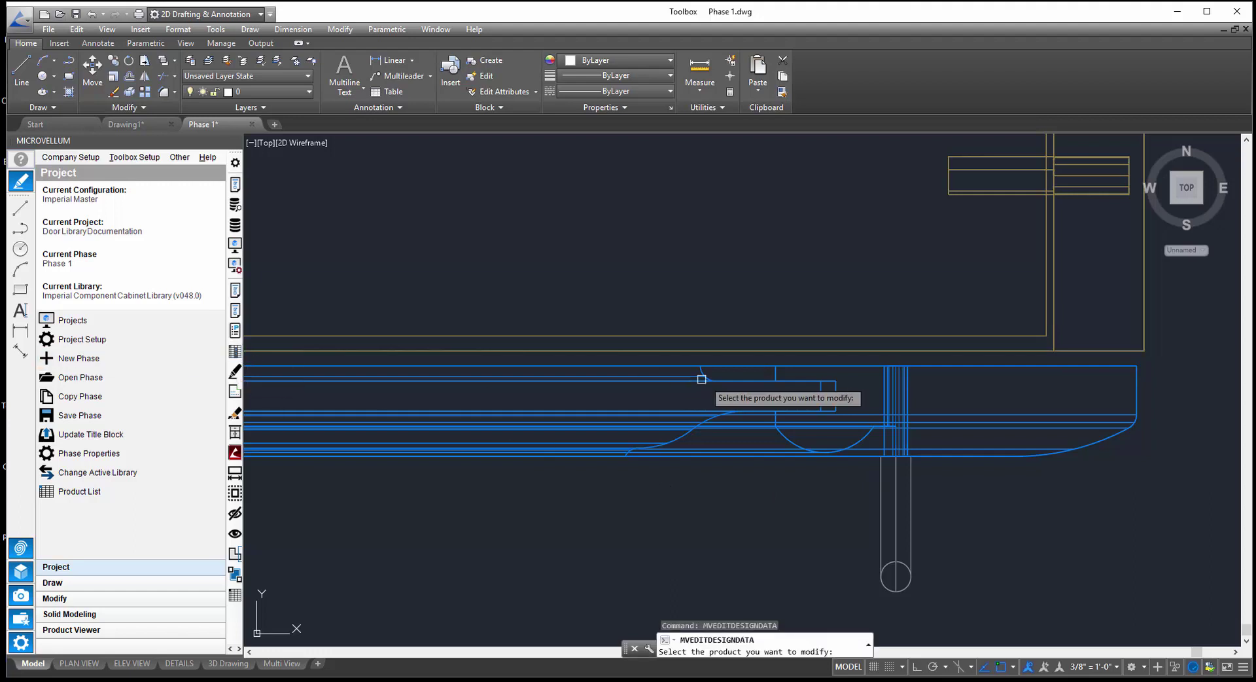
click(806, 431)
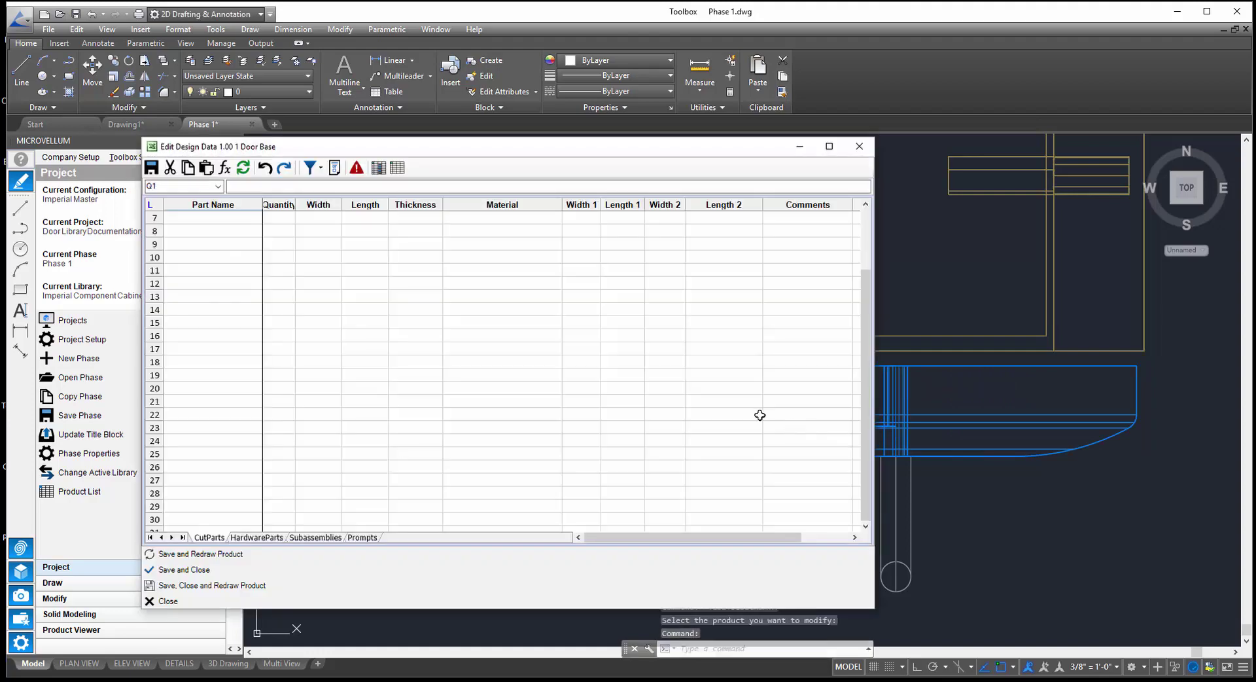
right_click(231, 251)
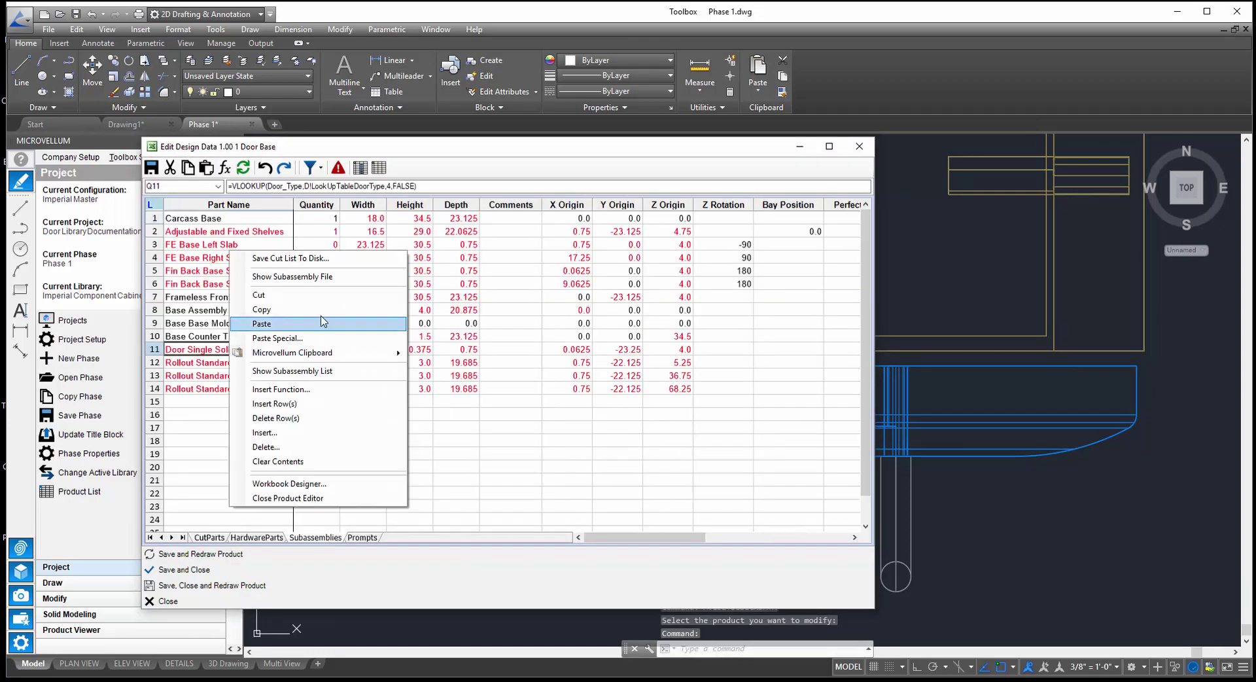
click(337, 276)
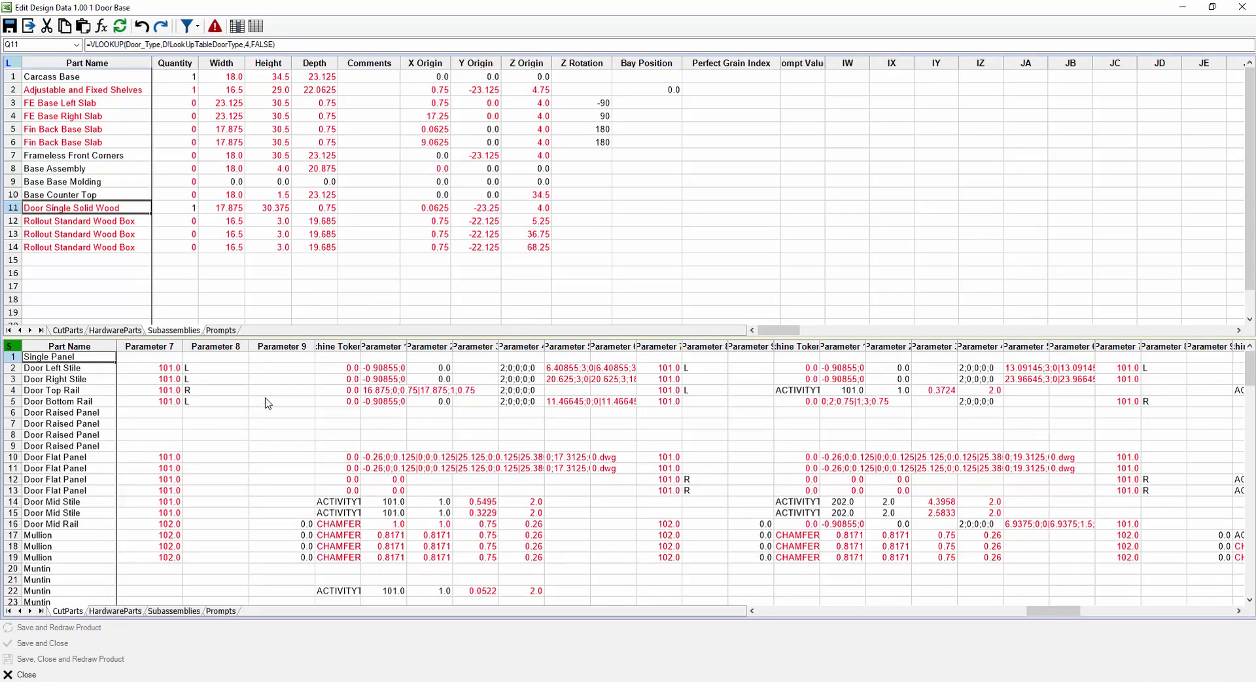
- Examine the size formulas of the Door Top Rail, Door Raised Panel and Door Flat Panel cut parts
drag(1050, 610, 780, 610)
click(247, 414)
click(260, 390)
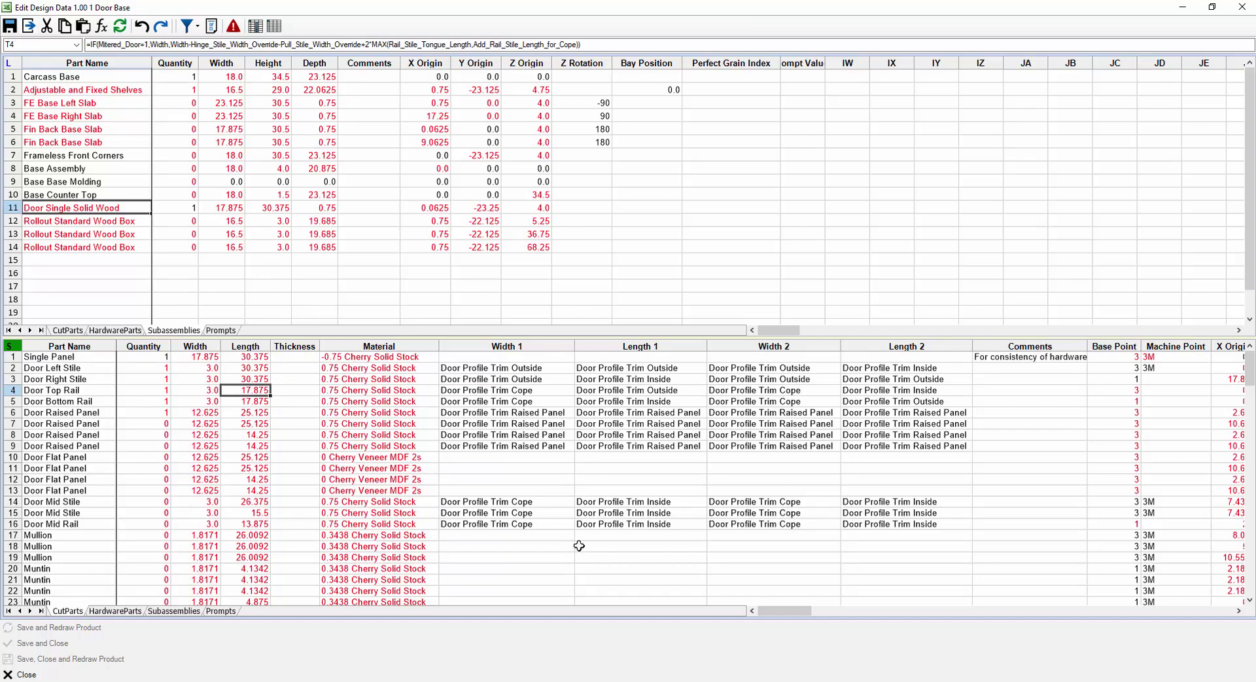
click(217, 409)
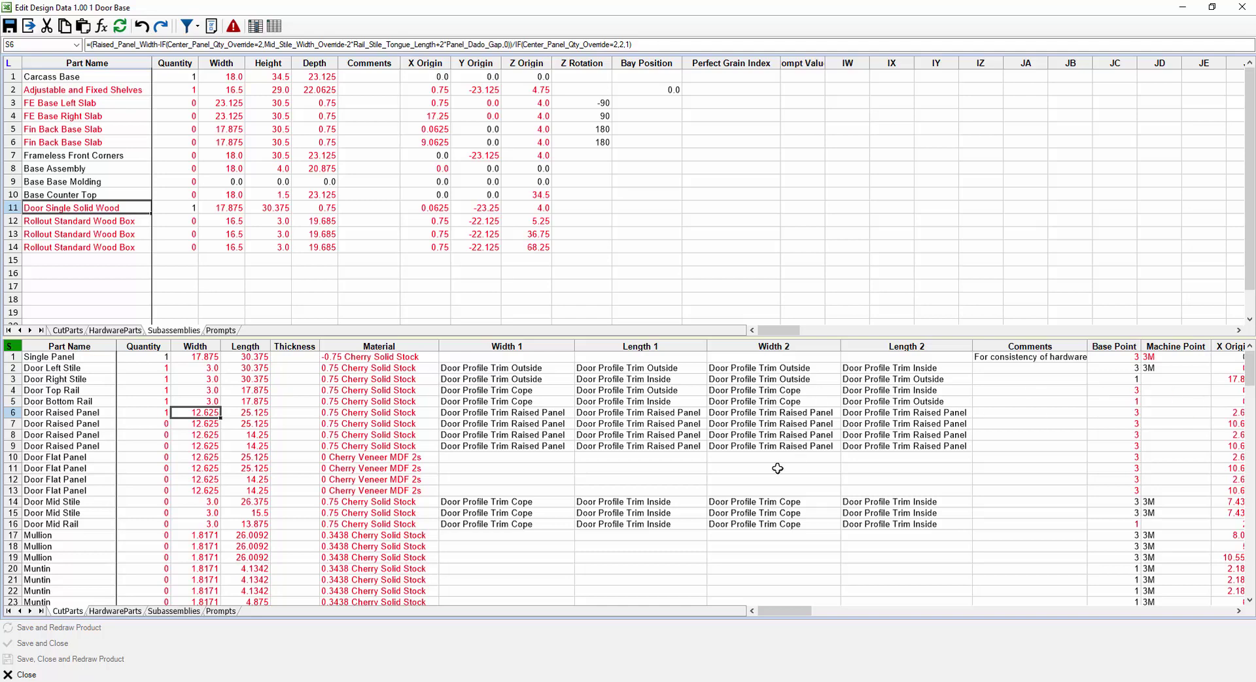
key(Down)
key(Down)
key(Down)
key(Down)
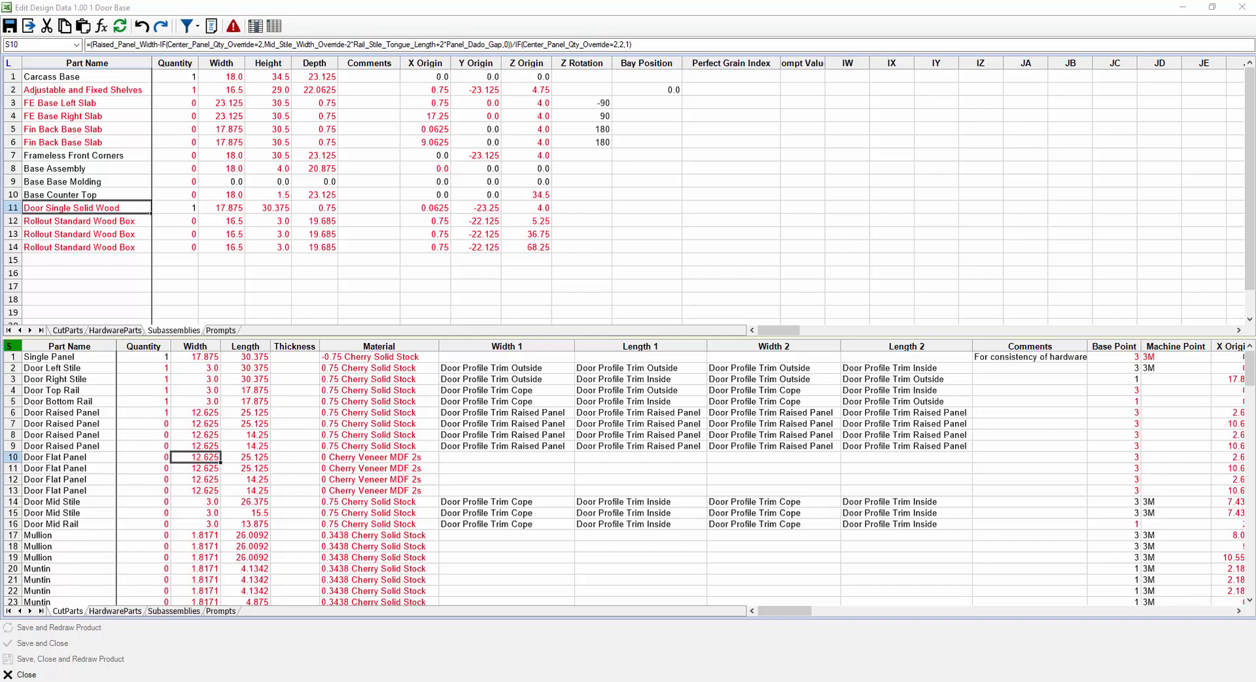
- Compare the Door Flat Panel width formula in the Door Single Solid Wood workbook, inspecting its VLOOKUP portion
drag(1255, 86, 240, 43)
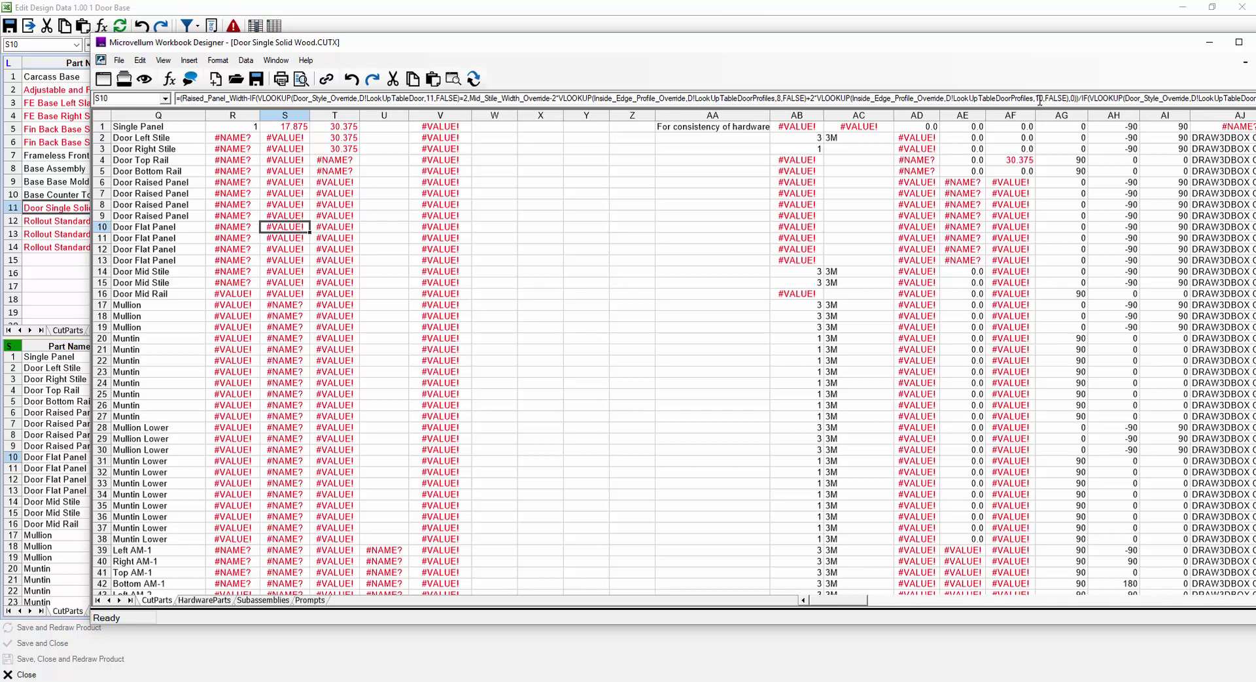
double_click(1079, 99)
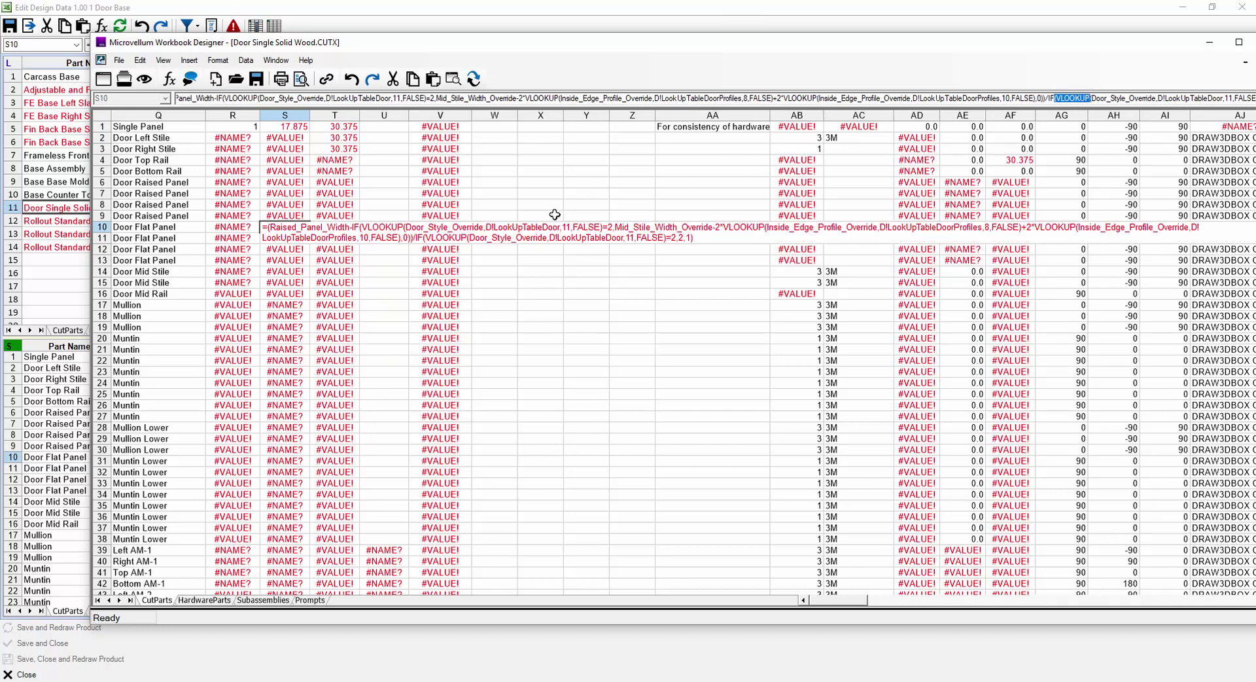
key(Escape)
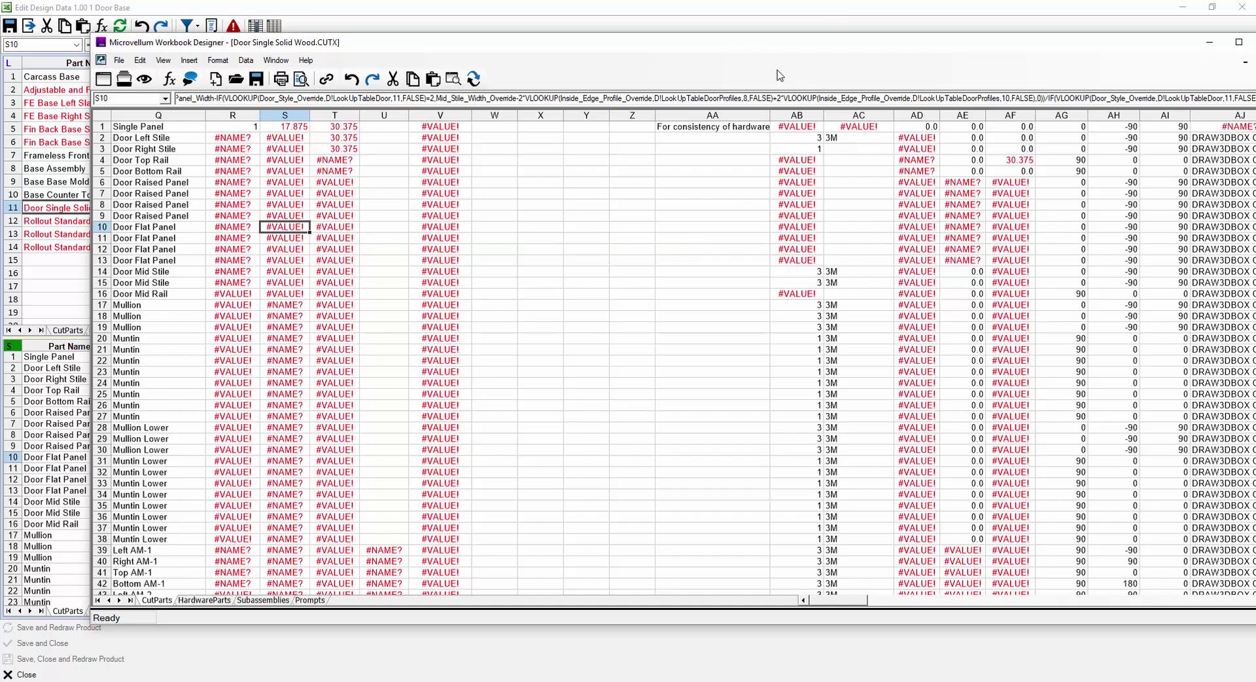
drag(766, 45, 1255, 45)
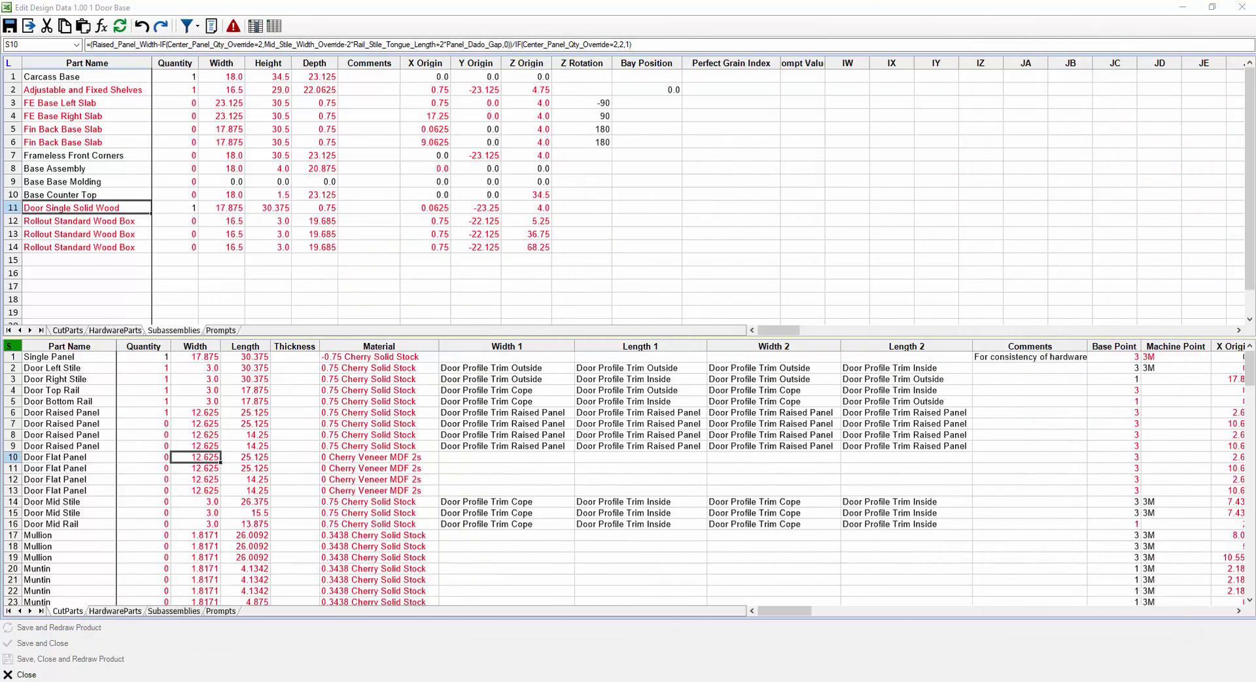
- Inspect the IF function's arguments in the first Door Flat Panel's width formula, leaving the formula unedited
click(208, 456)
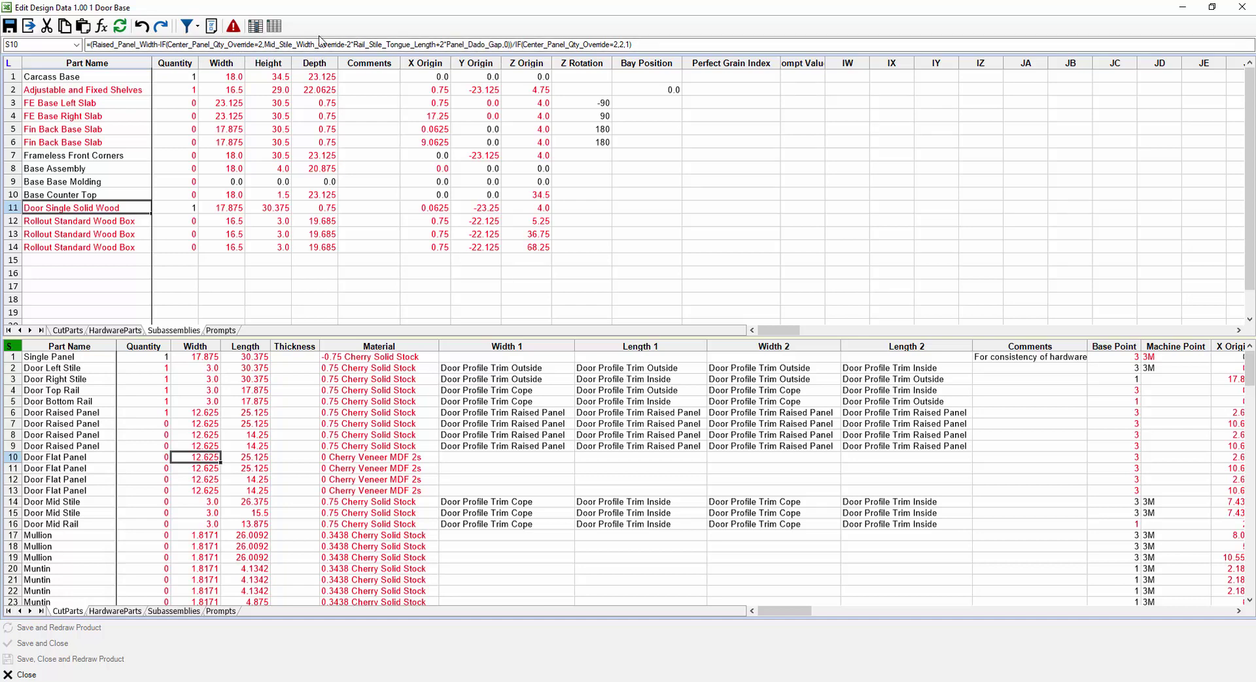
click(168, 45)
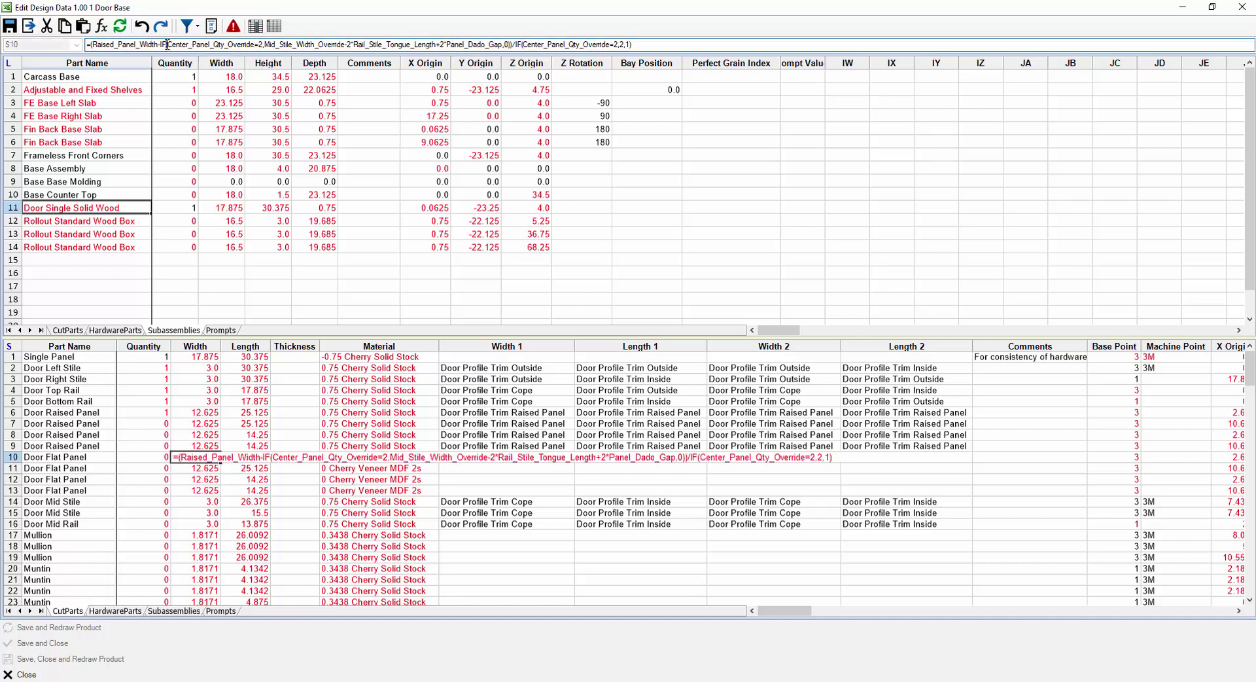
click(101, 26)
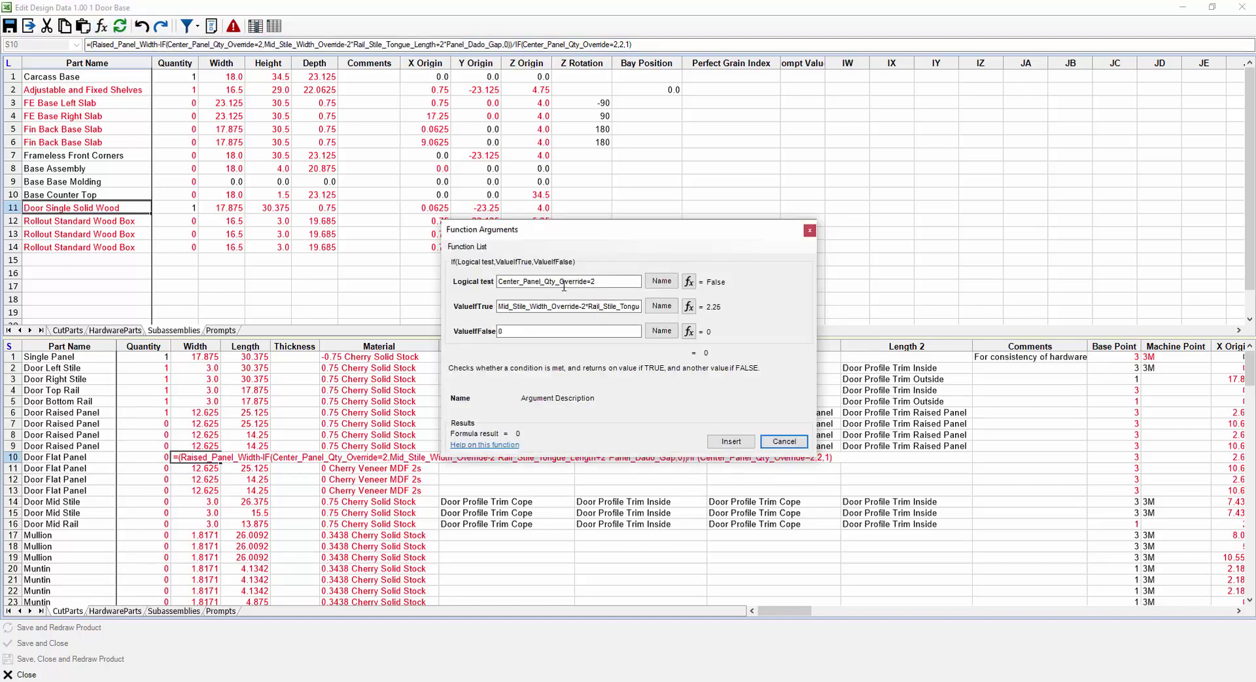
click(608, 307)
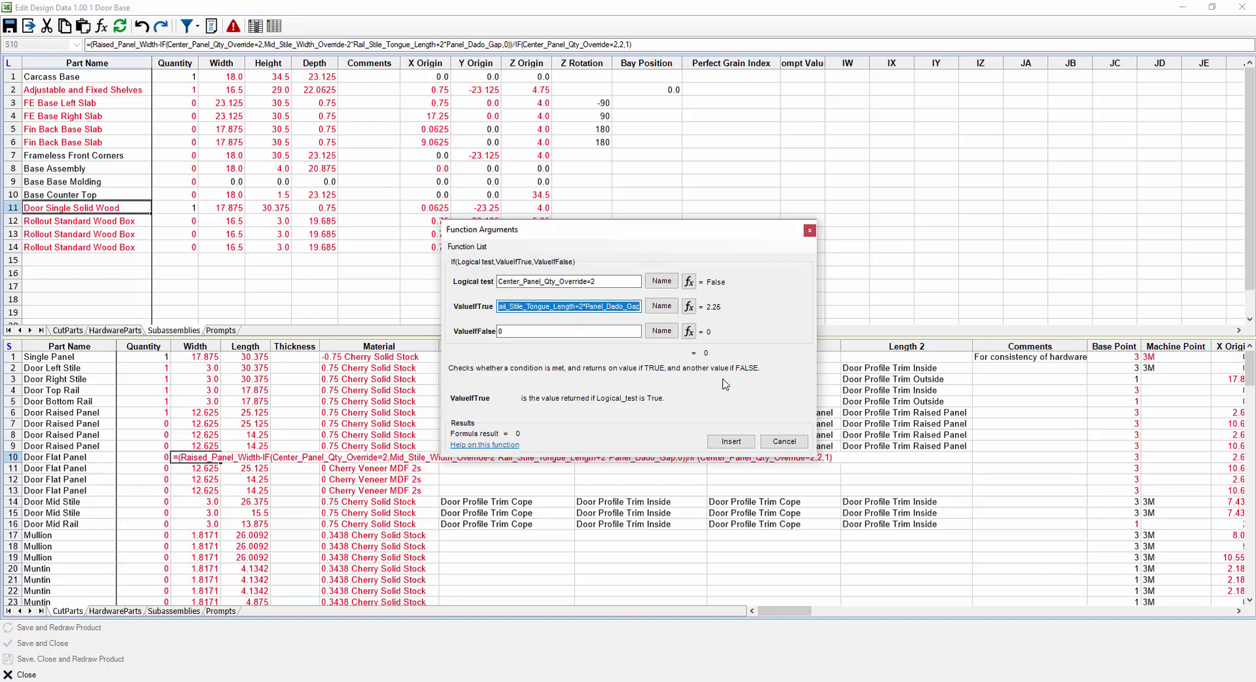
click(783, 442)
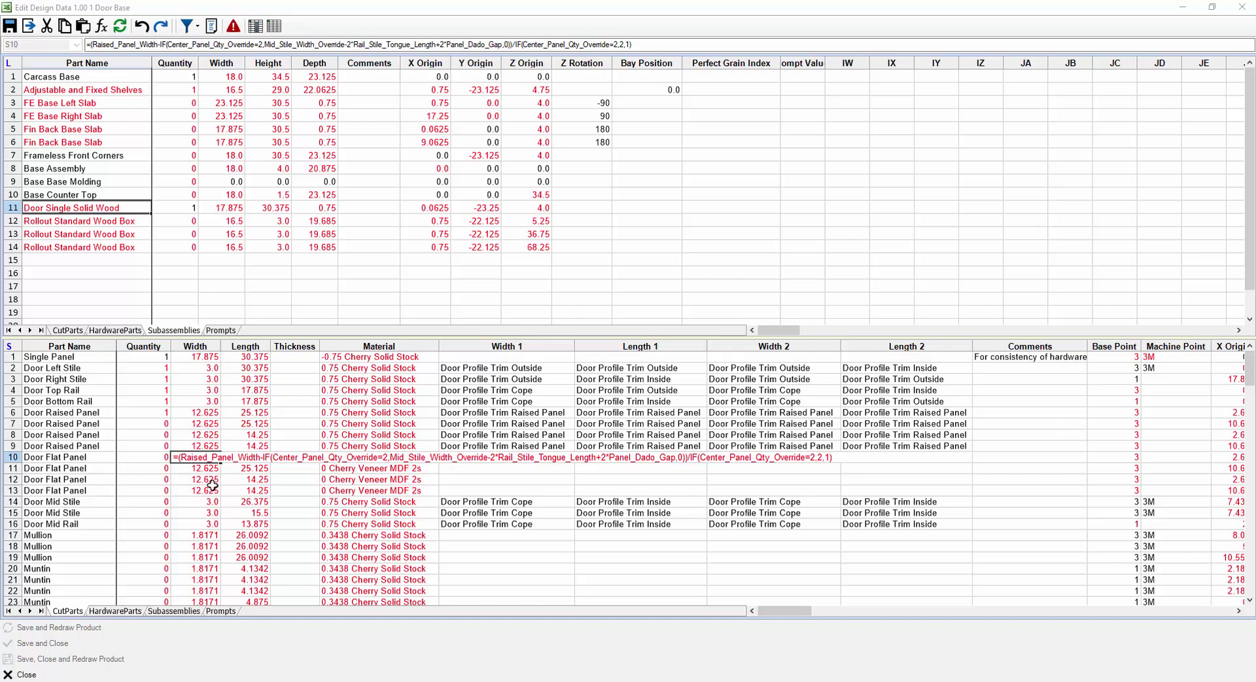
key(Escape)
- Examine the length formulas of the Muntin Lower part in row 31 and the part in row 56
scroll(225, 571, down, 3)
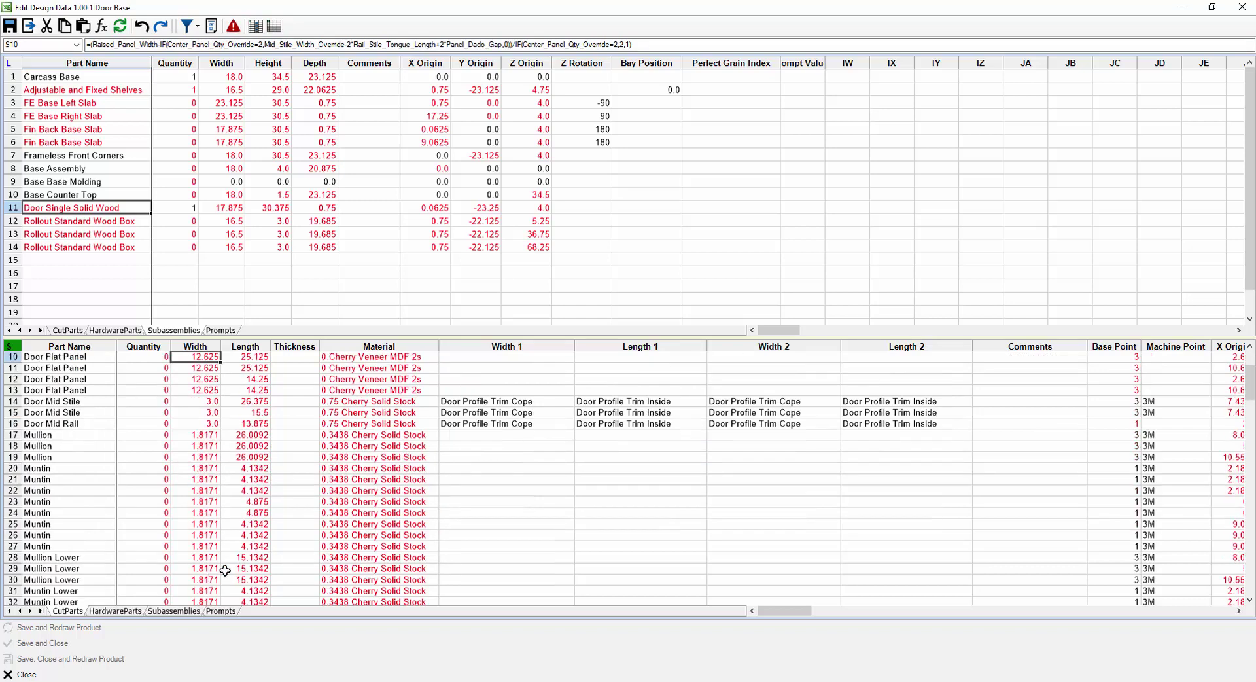
scroll(225, 571, down, 5)
click(245, 479)
click(203, 435)
click(246, 425)
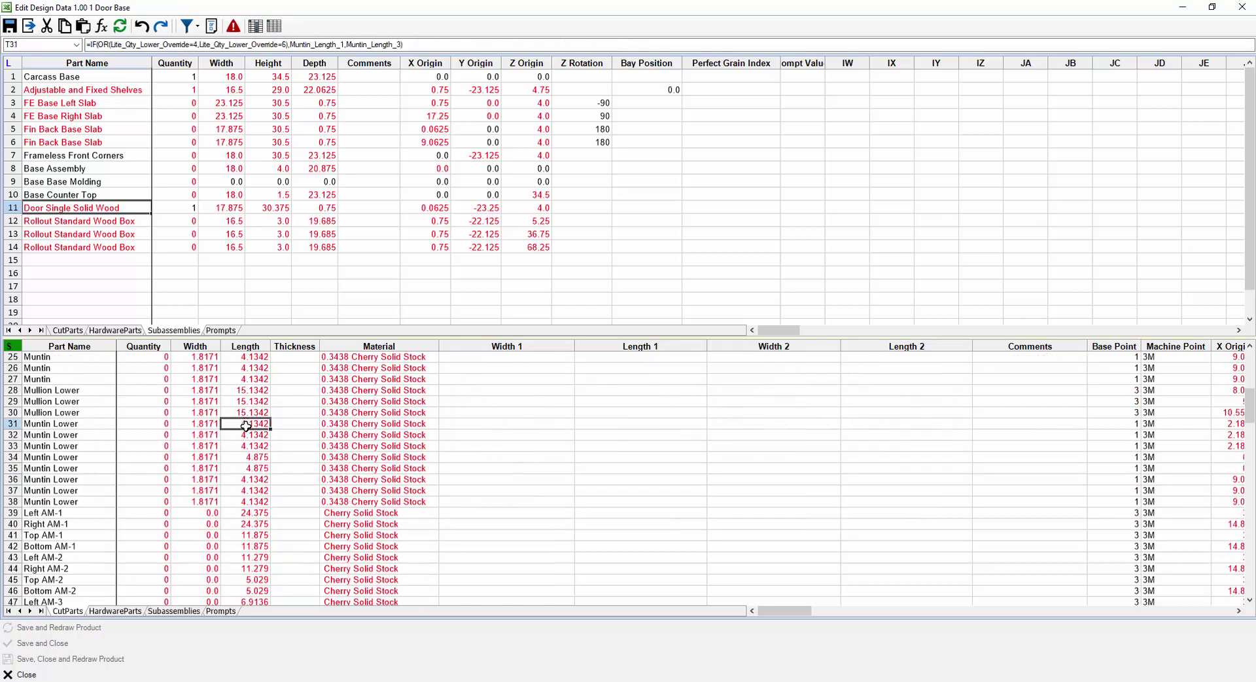
scroll(241, 540, down, 5)
click(247, 536)
scroll(308, 515, up, 10)
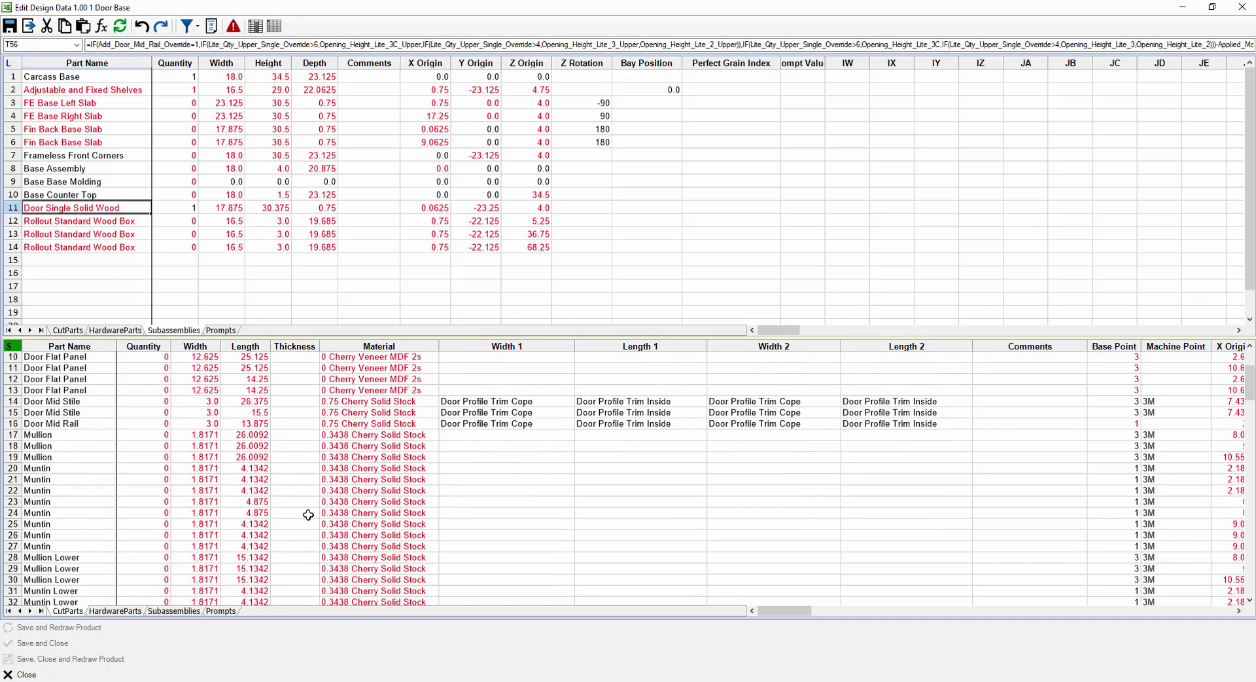
- Examine the Door Raised Panel Z Origin formulas and the stiles' Parameter 1 profile formulas
scroll(309, 515, up, 3)
drag(793, 611, 816, 614)
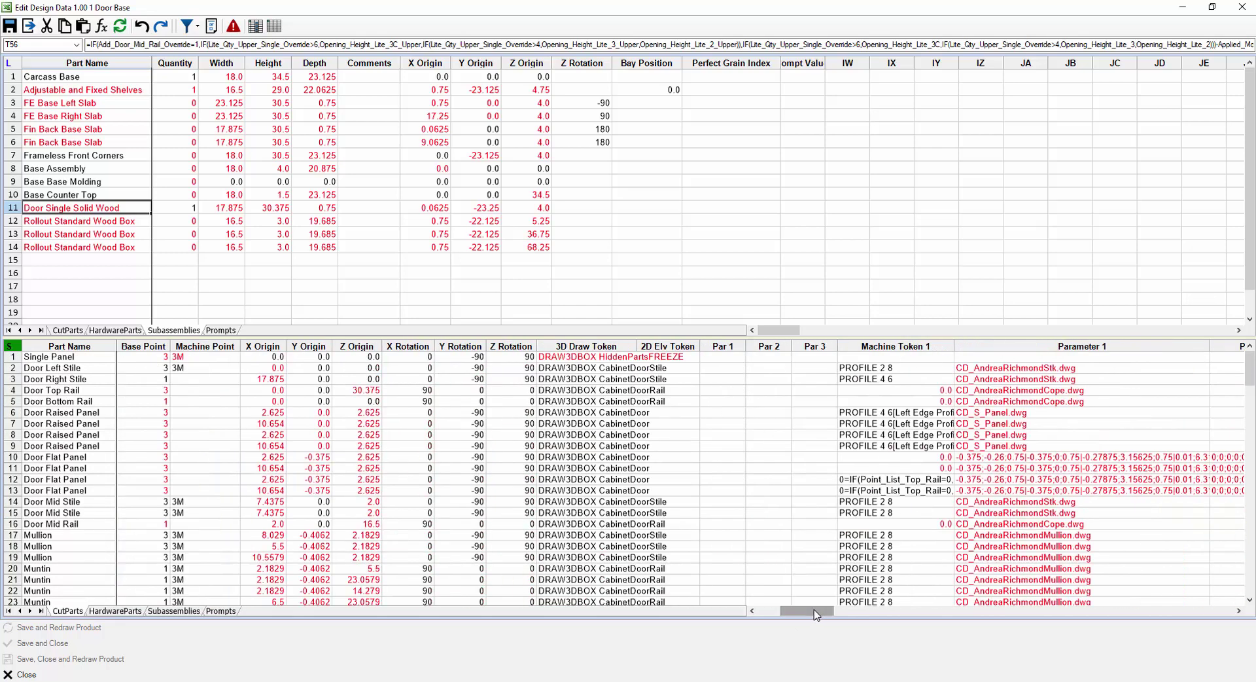
click(366, 434)
click(364, 423)
click(379, 414)
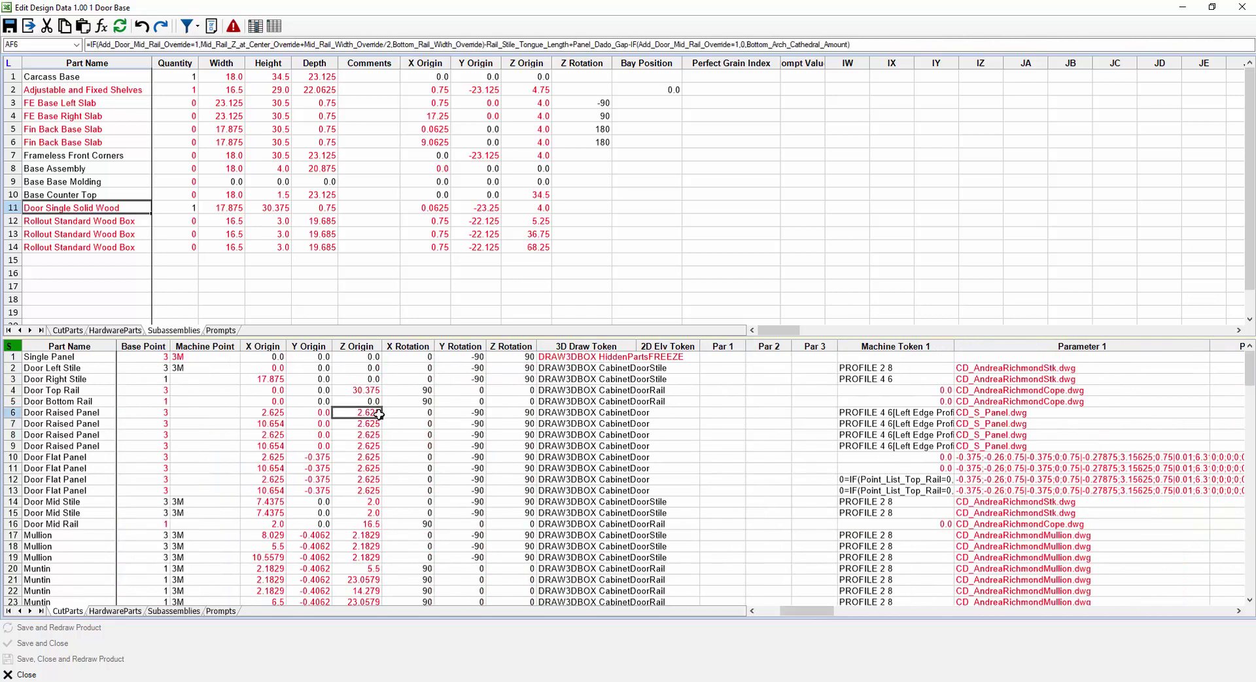
click(994, 381)
click(996, 370)
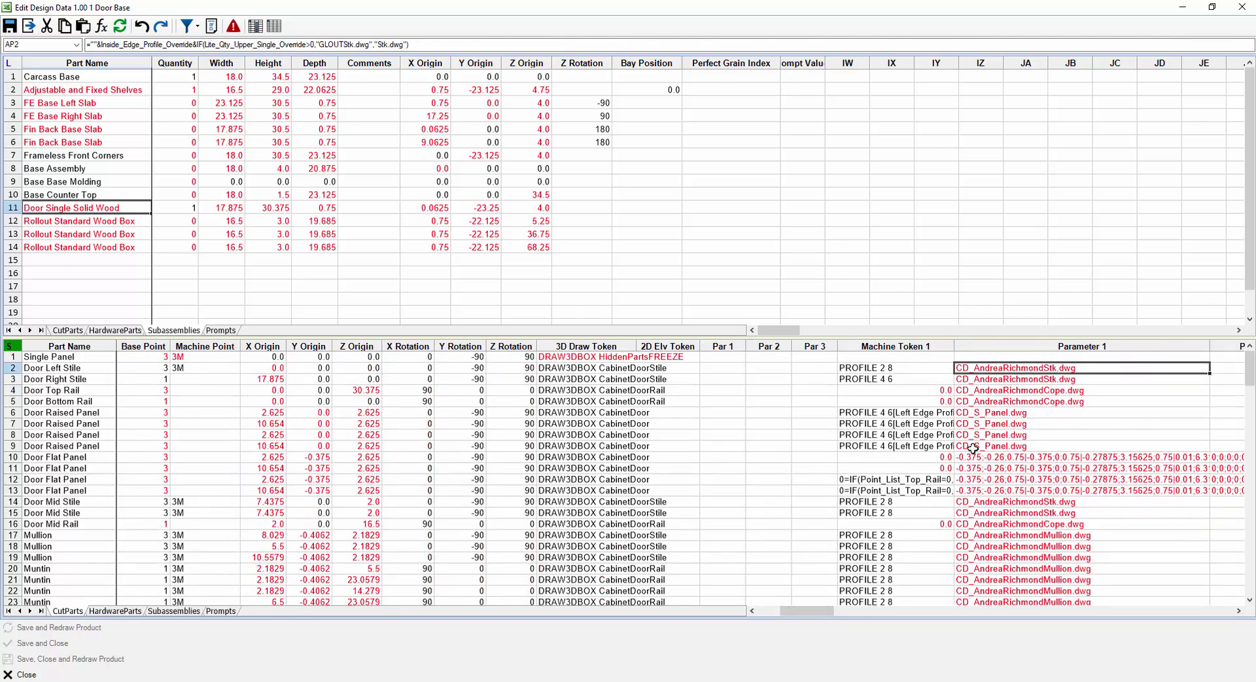
- Examine the Machine Token 2 and matching Parameter 1 formulas of the door rails, stiles, raised panels and flat panels
drag(826, 611, 861, 626)
click(521, 412)
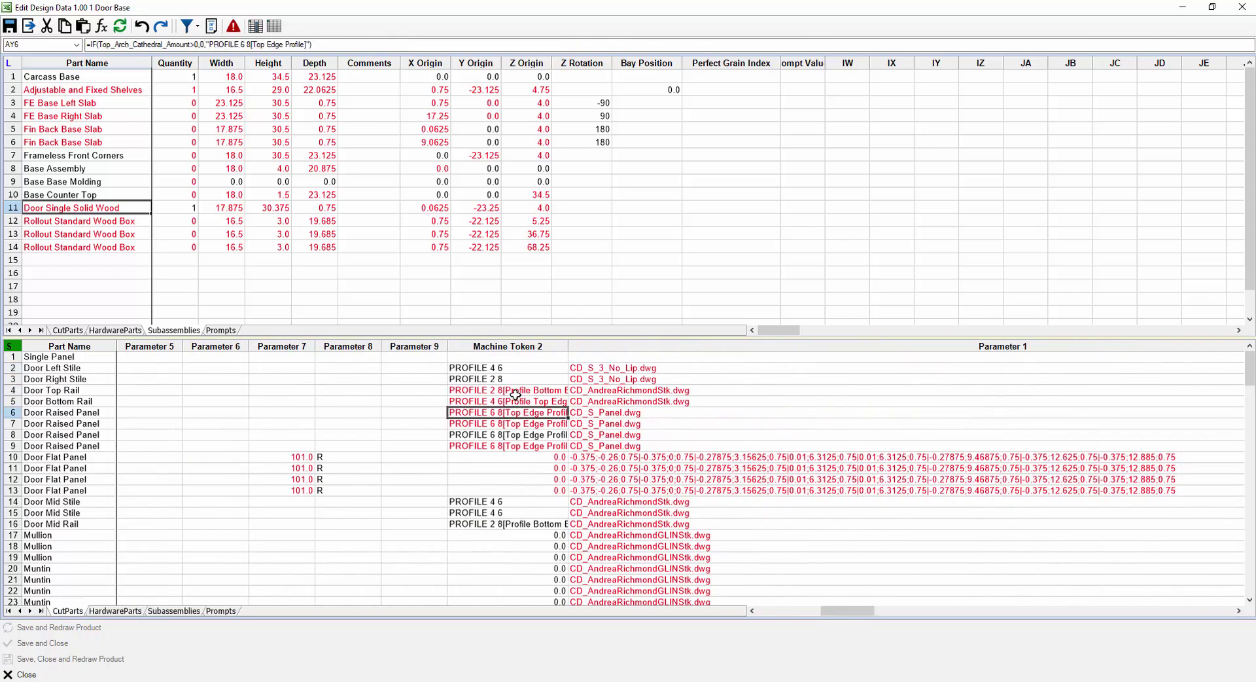
click(515, 390)
click(598, 401)
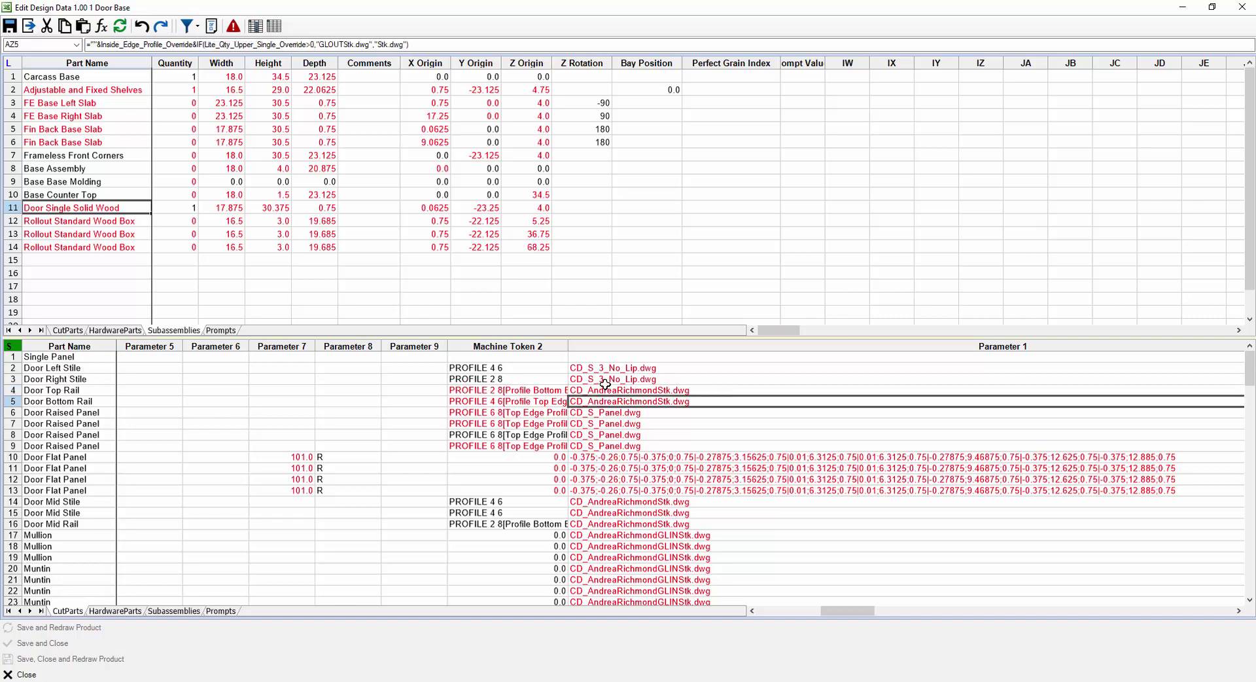
click(604, 380)
click(604, 424)
click(606, 457)
click(599, 479)
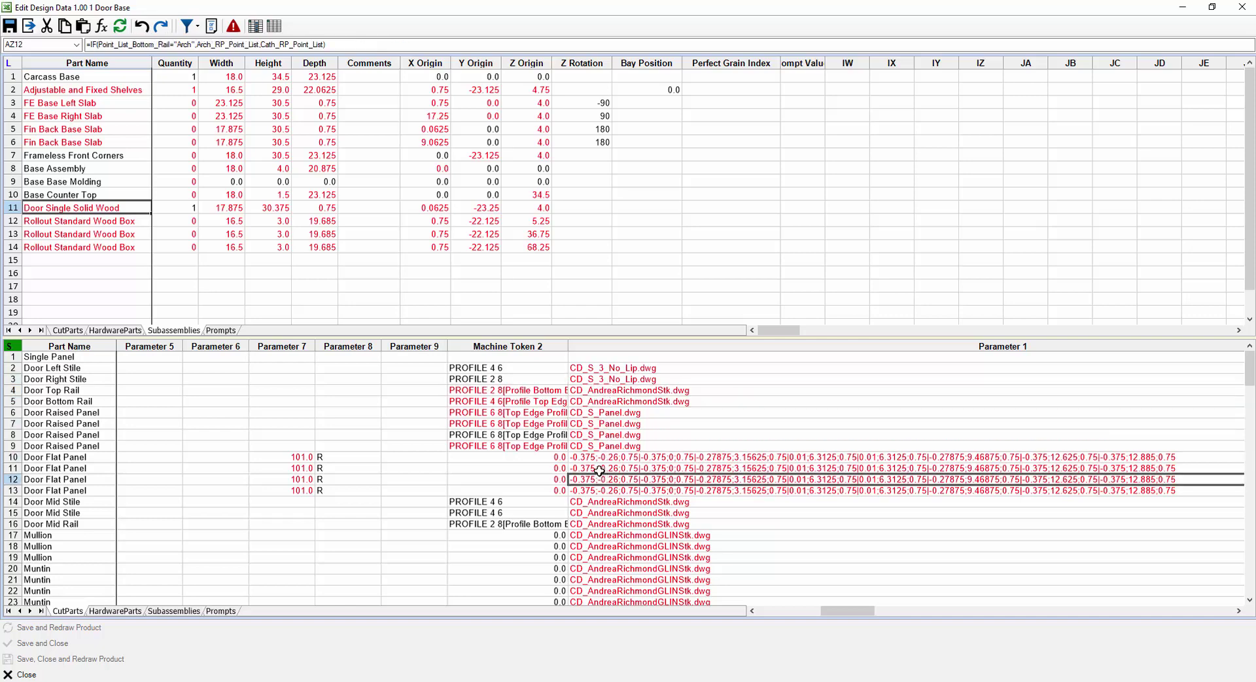
click(510, 422)
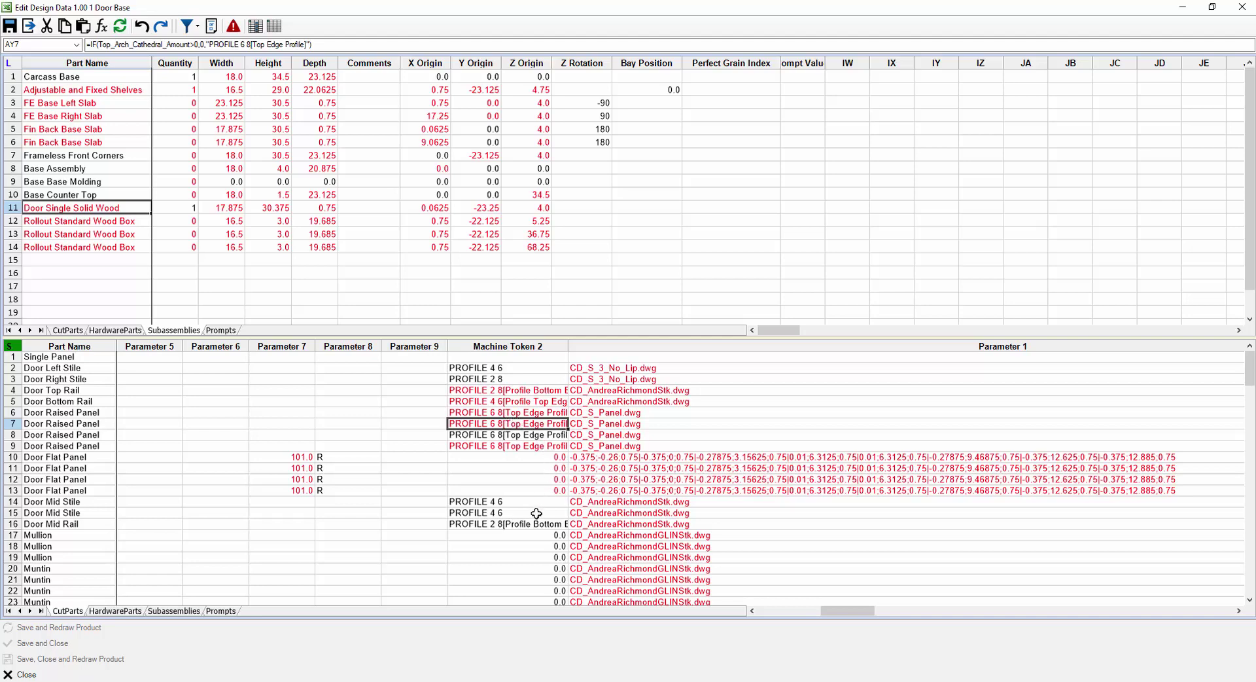
- Examine the subassembly's prompt formulas for Panel Dado Gap and Add Rail Stile Length for Cope
click(216, 612)
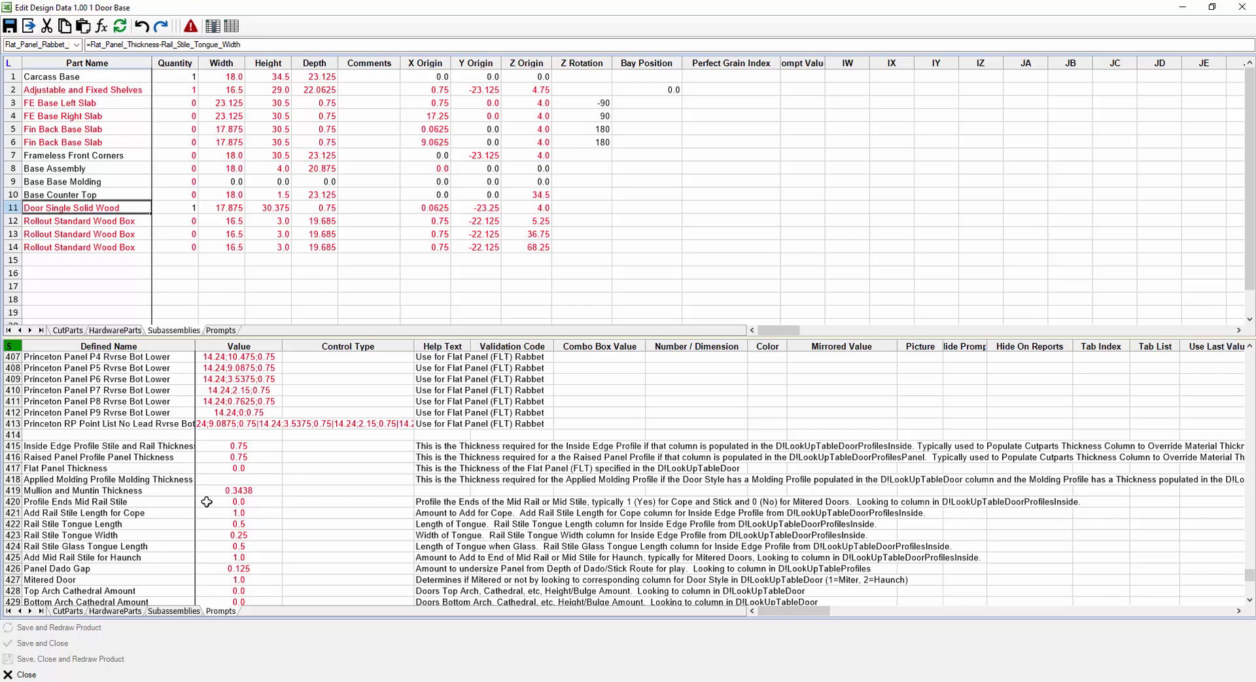
scroll(207, 501, down, 1)
scroll(156, 491, down, 2)
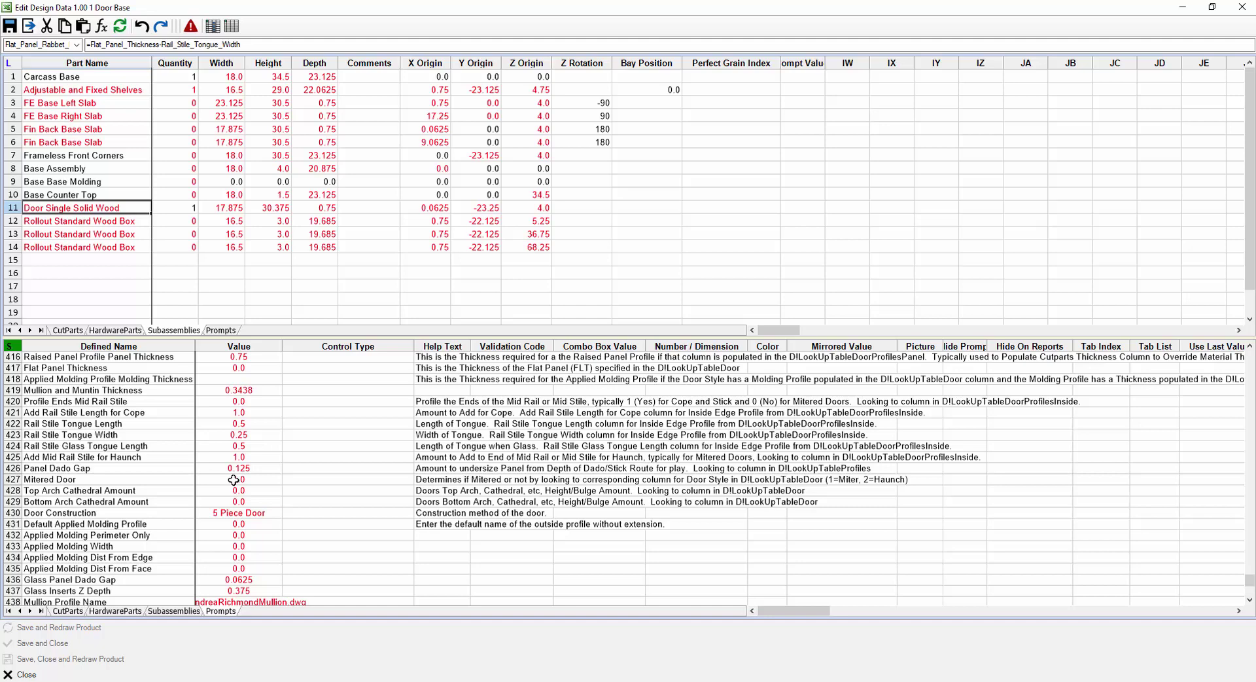
text(1)
key(Return)
click(230, 468)
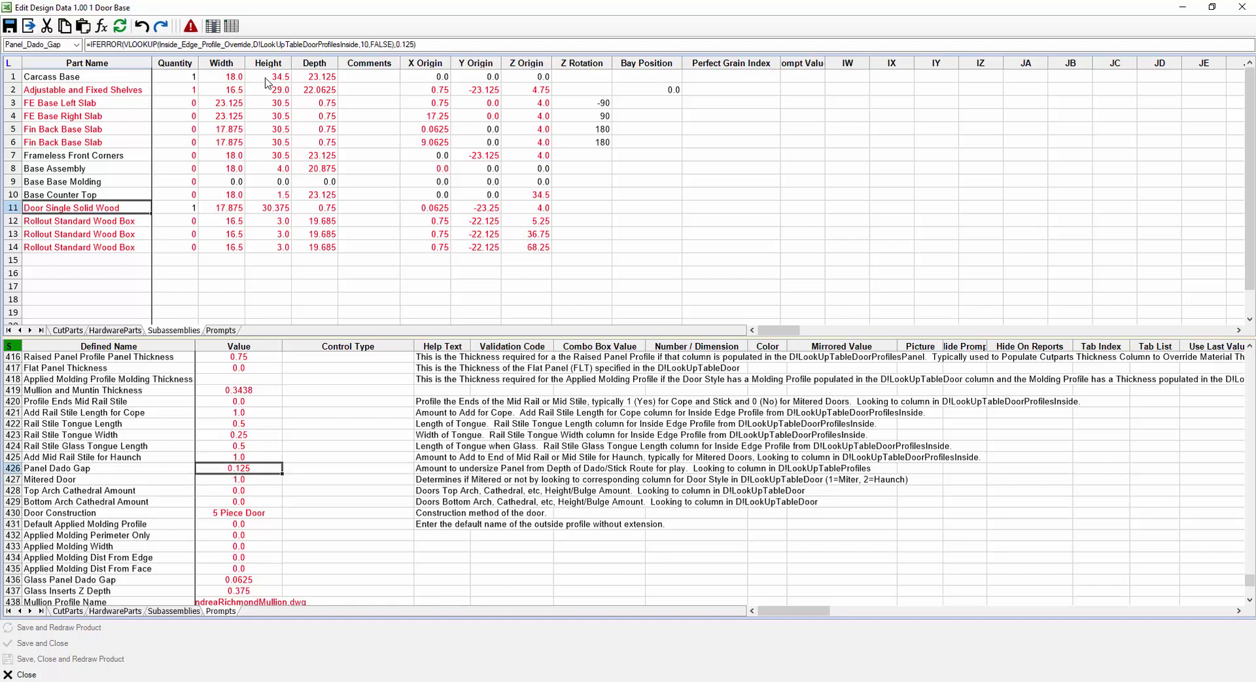
click(230, 408)
scroll(230, 408, up, 3)
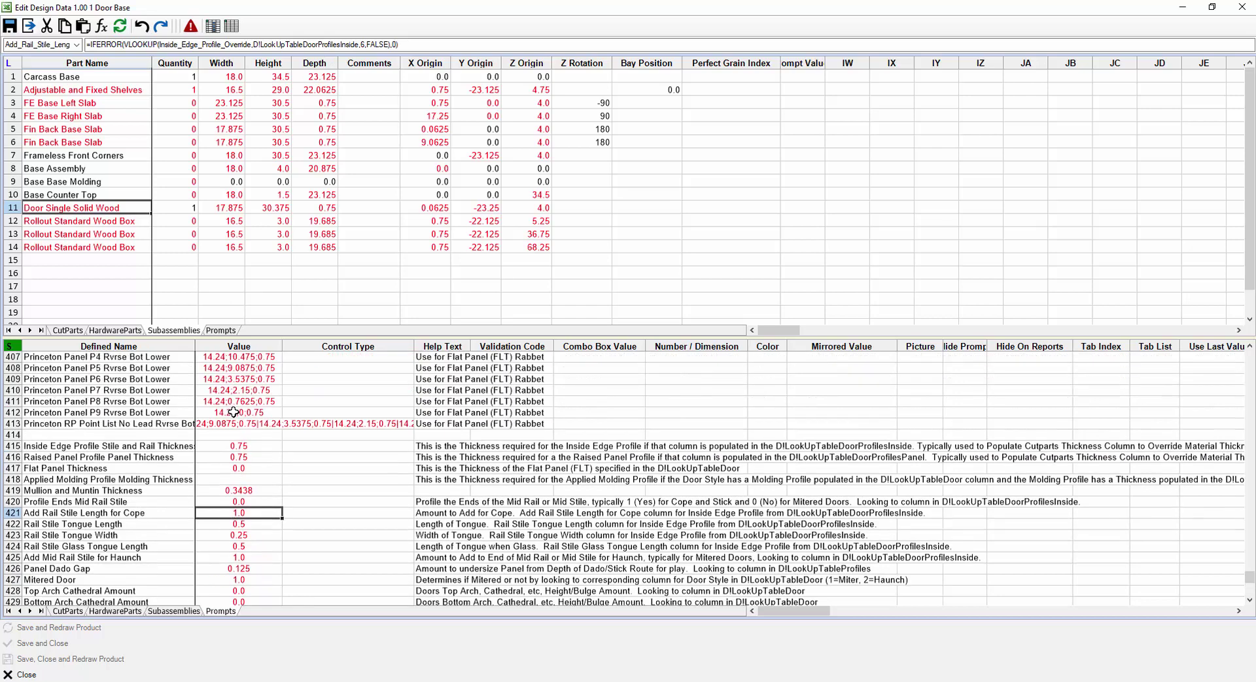
- Examine the stile and rail, raised panel and flat panel thickness prompt formulas, including the flat panel's VLOOKUP and fallback reference
click(235, 456)
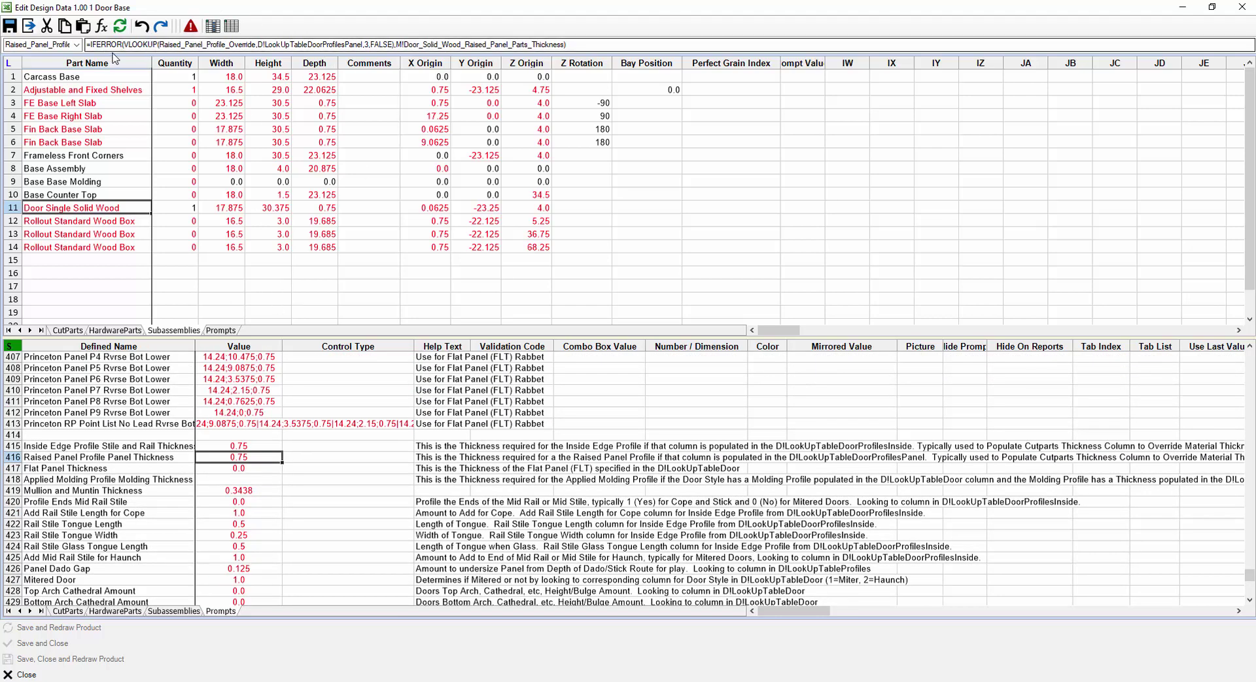
click(235, 449)
click(234, 456)
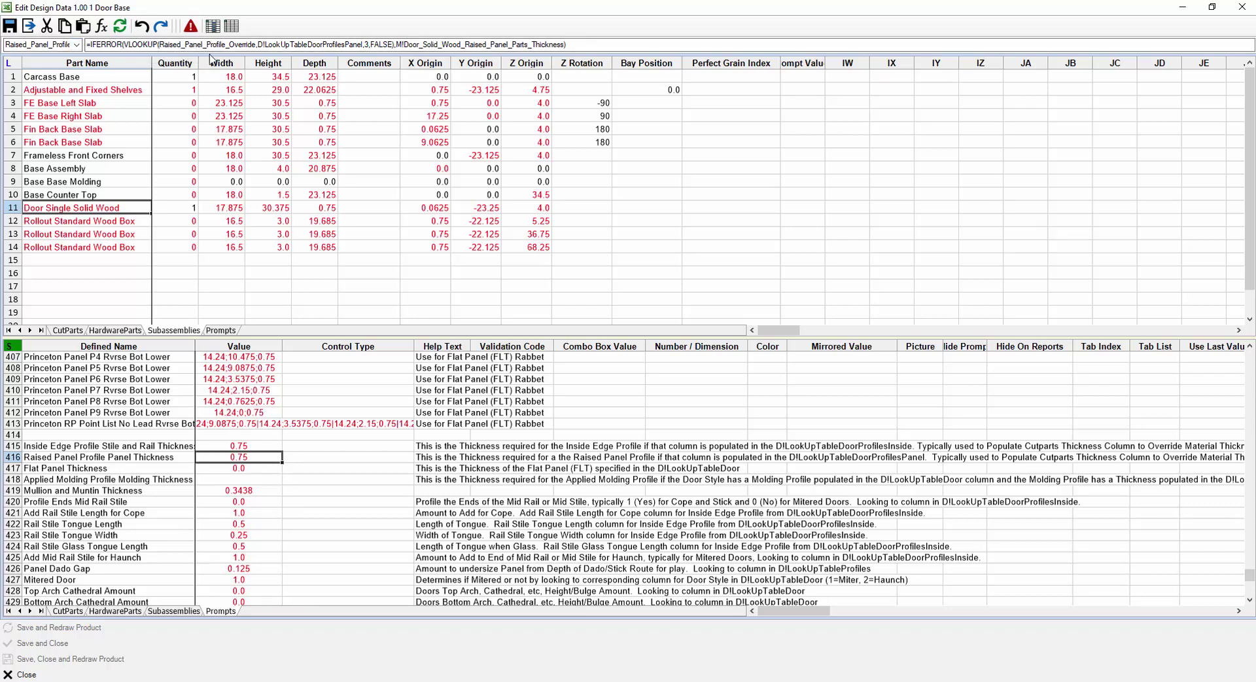
click(229, 468)
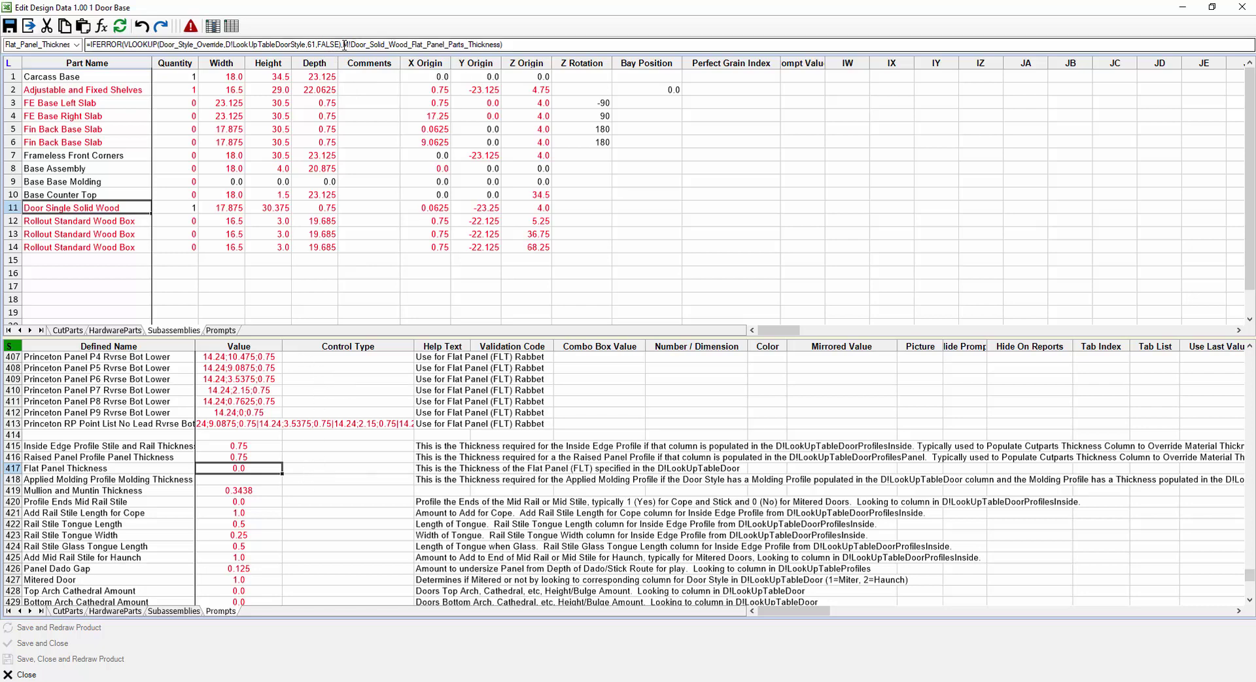
drag(343, 45, 501, 91)
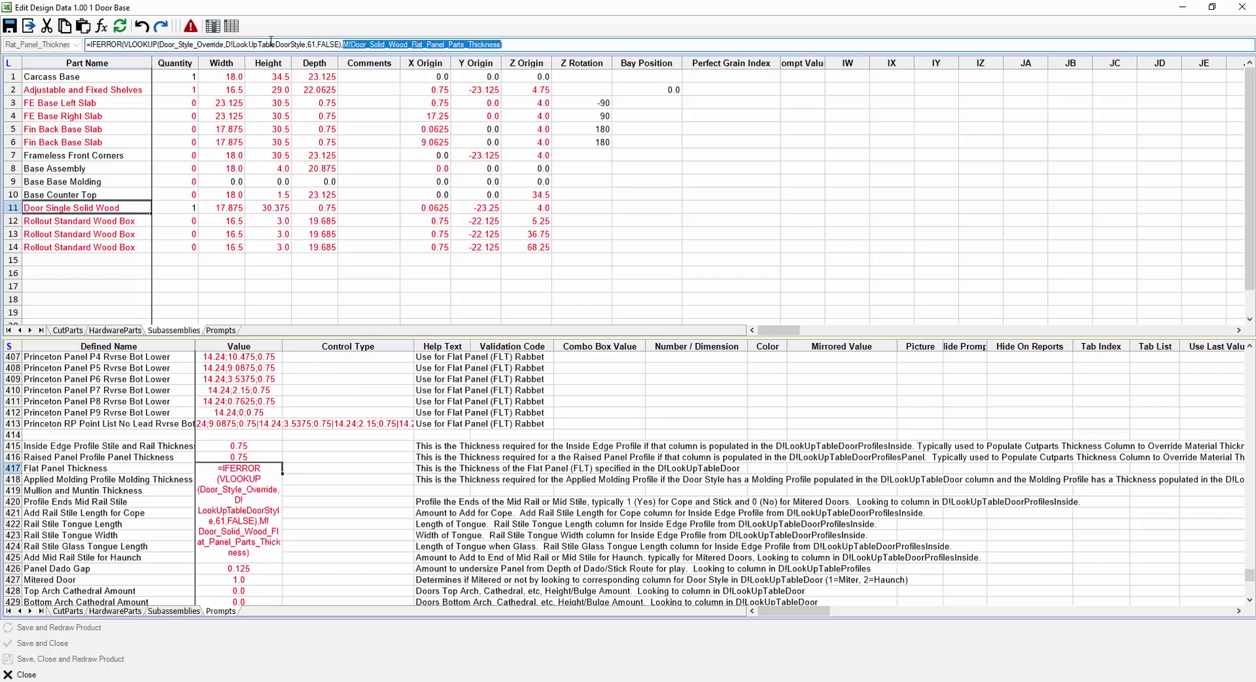
drag(338, 46, 118, 76)
key(Escape)
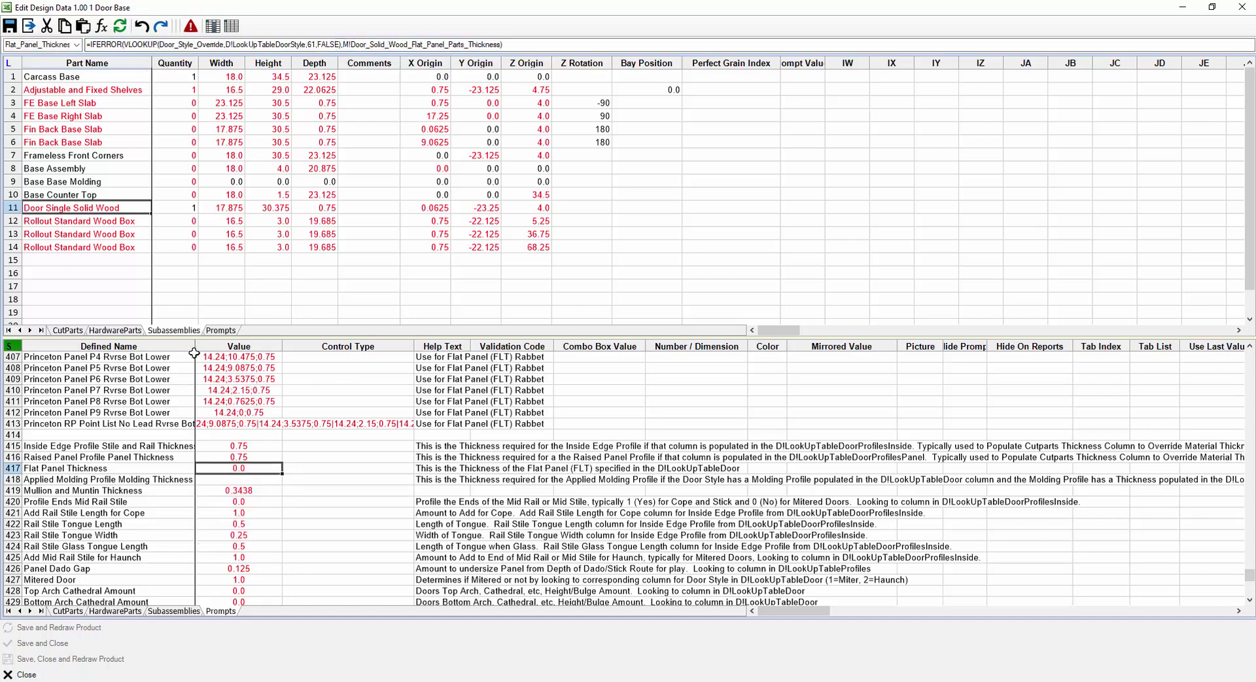
- Look through the subassembly's door prompts around Flat Panel Thickness, from the panel point lists to the applied molding and mullion prompts
click(112, 45)
key(Return)
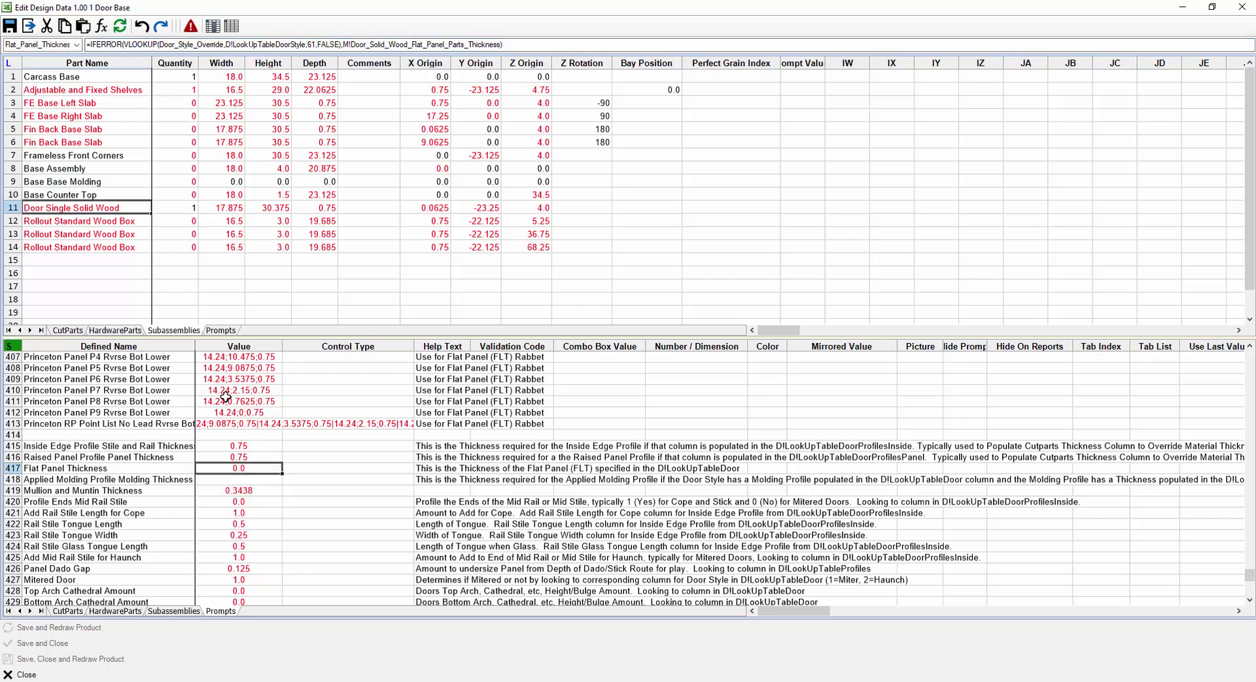
scroll(252, 514, down, 9)
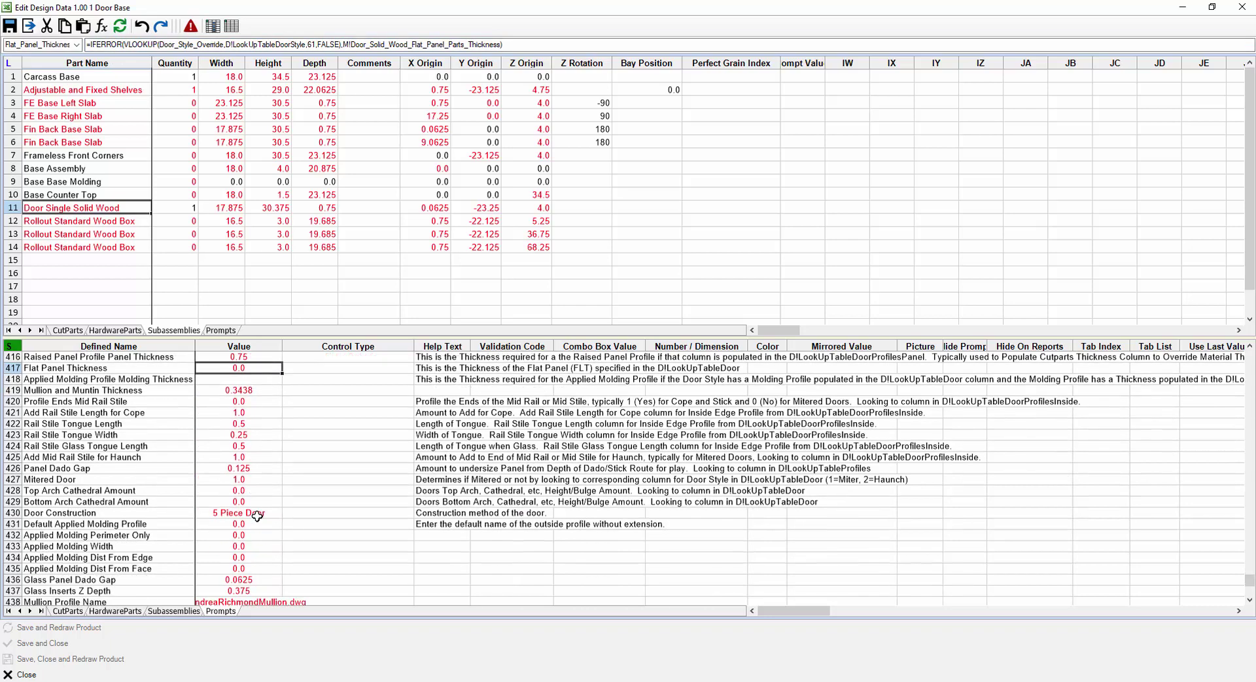
scroll(259, 502, up, 7)
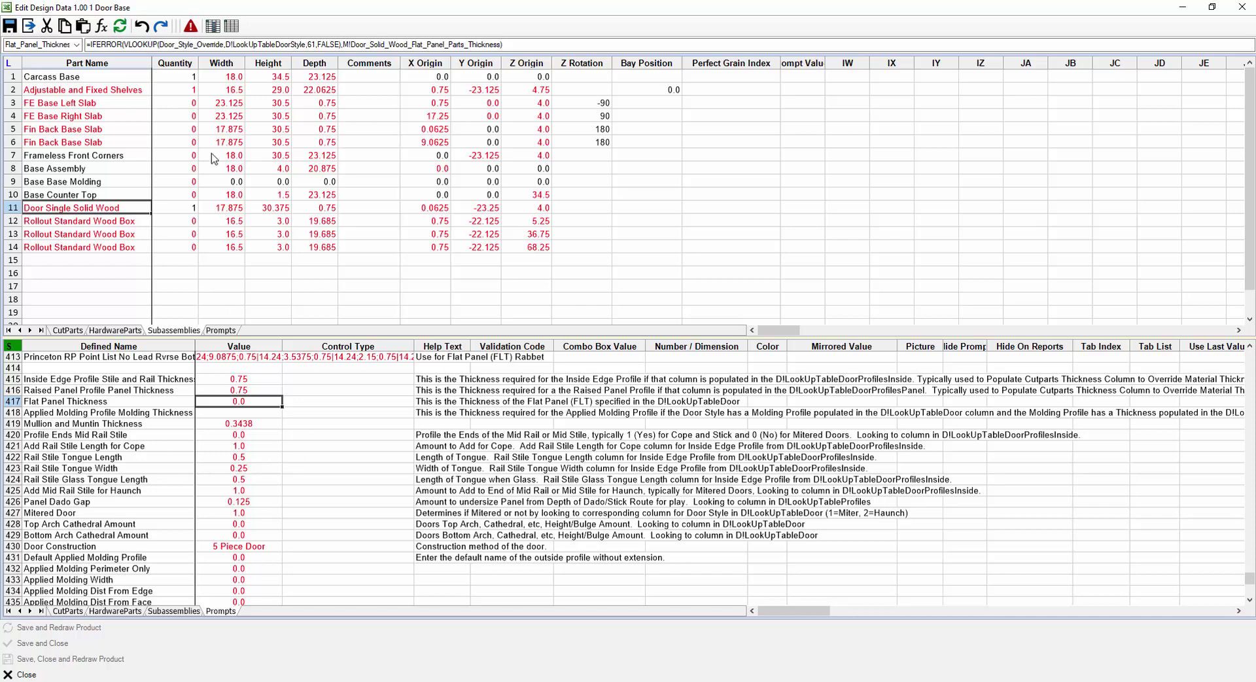
- Switch to the Workbook Designer, open the D workbook and look across its Prompts sheet
click(232, 26)
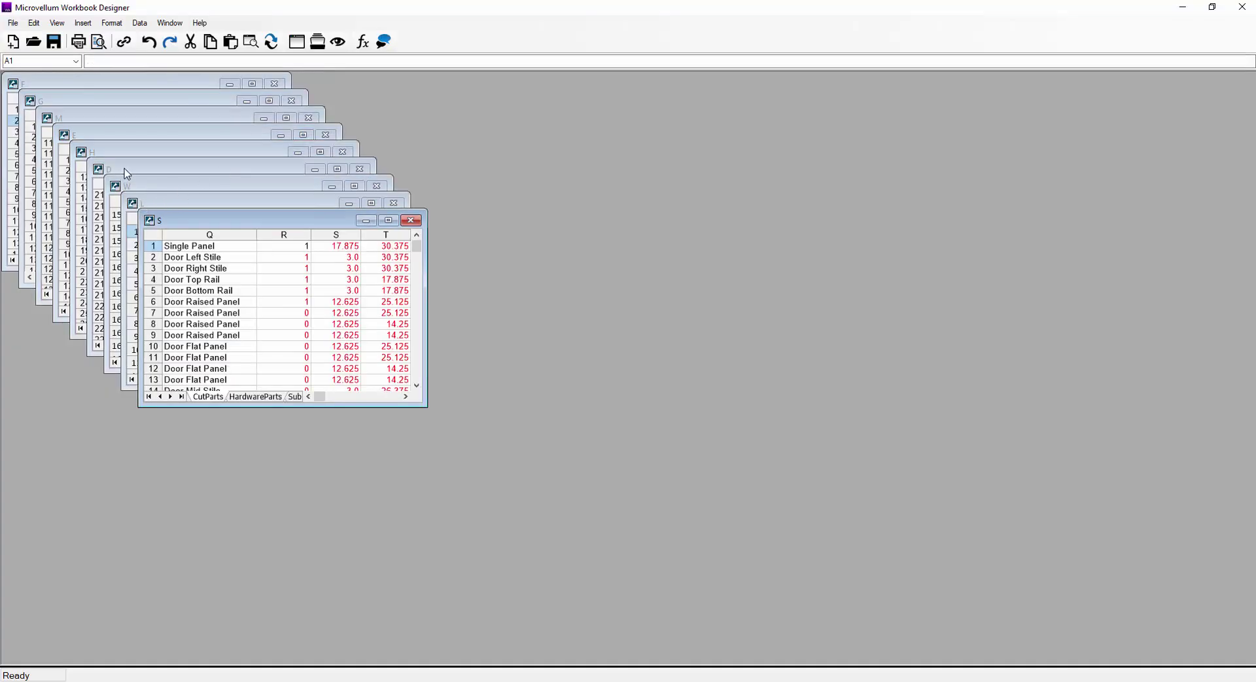
double_click(127, 173)
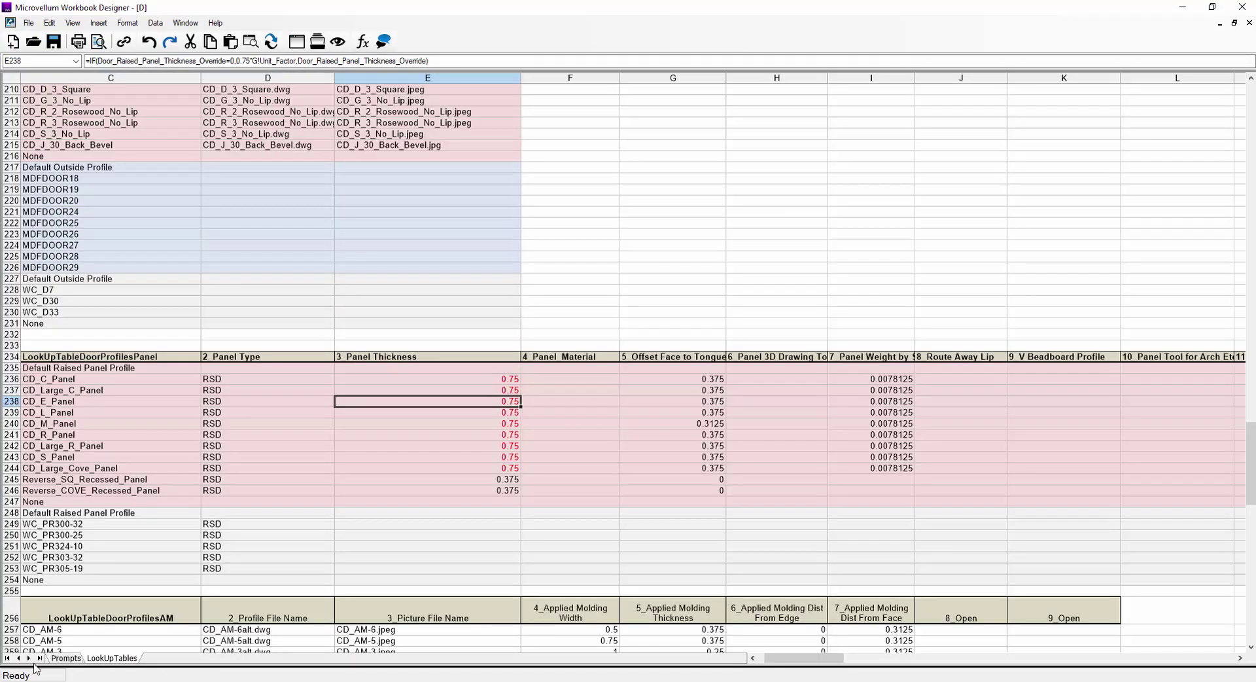
click(65, 658)
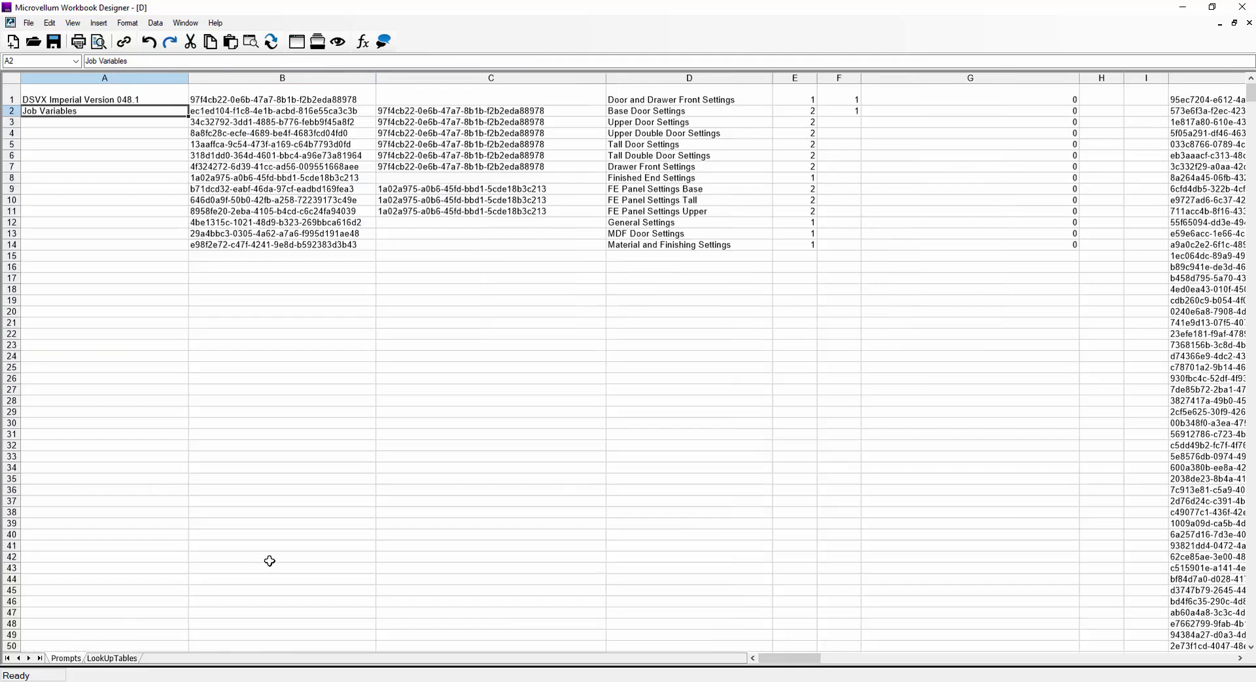
click(105, 97)
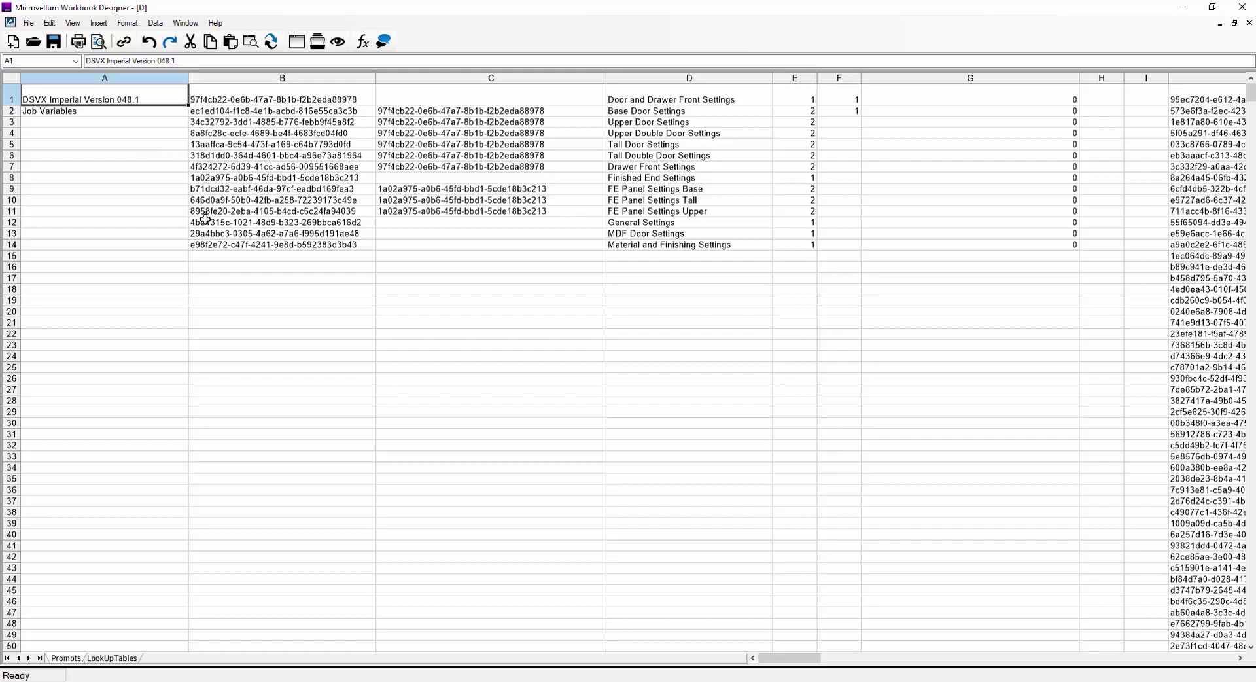
drag(790, 658, 878, 657)
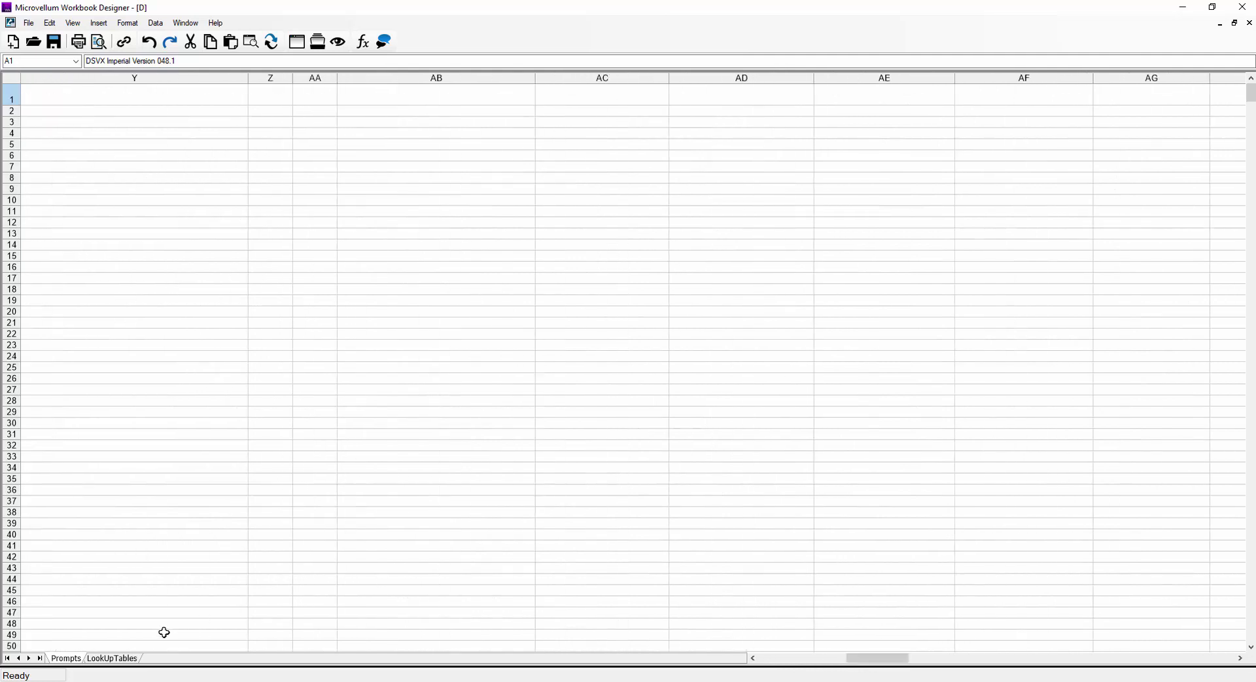
- Show the LookUpTables sheet from its first column and row, at the LookUpTableDoorStyle table
click(121, 658)
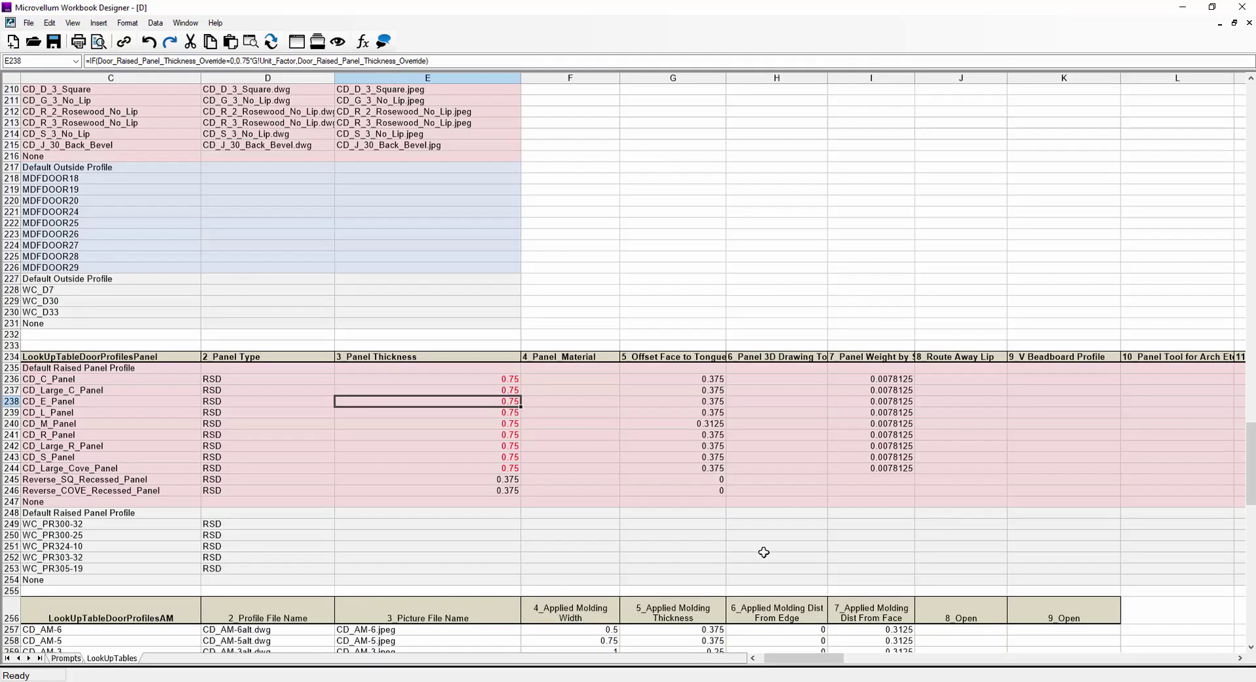
drag(819, 661, 813, 660)
scroll(597, 501, up, 5)
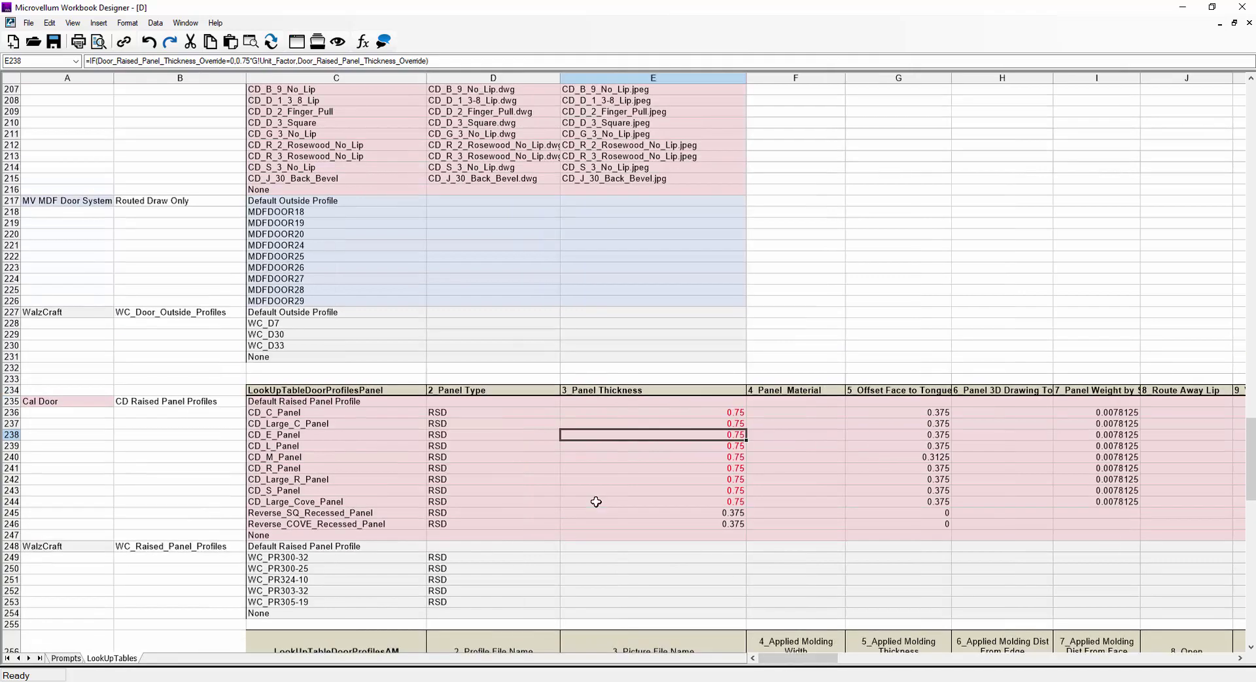
drag(1252, 445, 1226, 88)
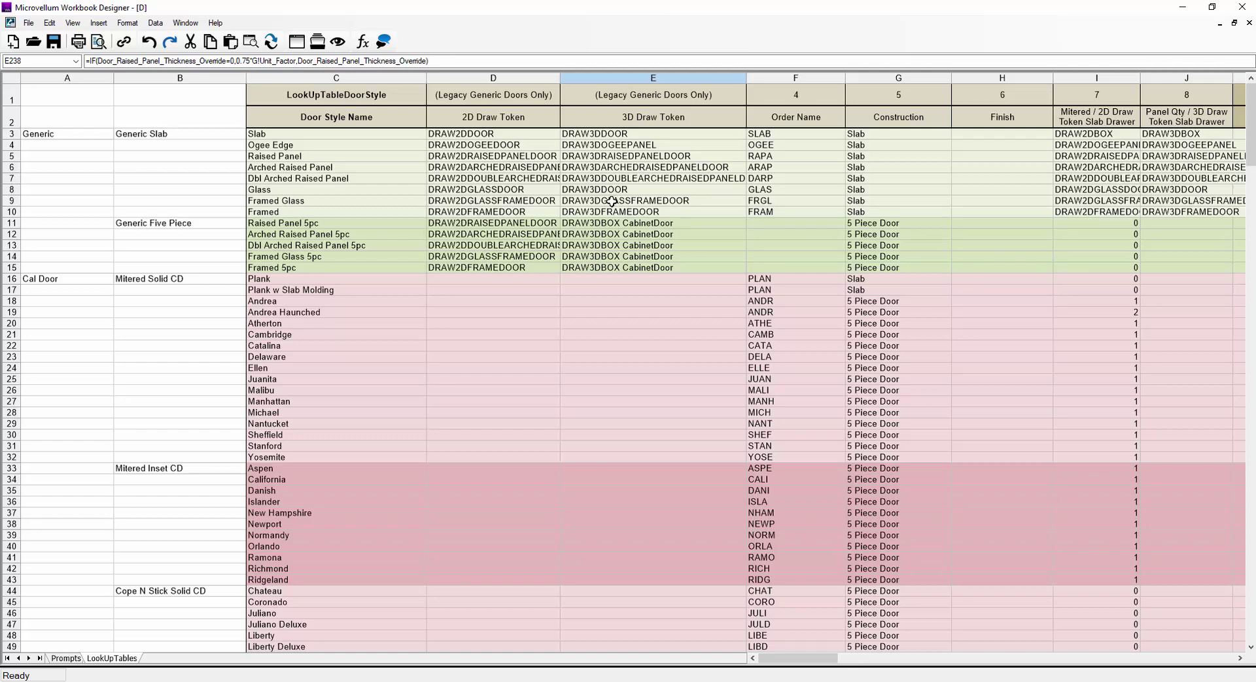
- Insert five blank rows at rows 26 to 30 above the Malibu door style, shifting the existing cells down
click(10, 247)
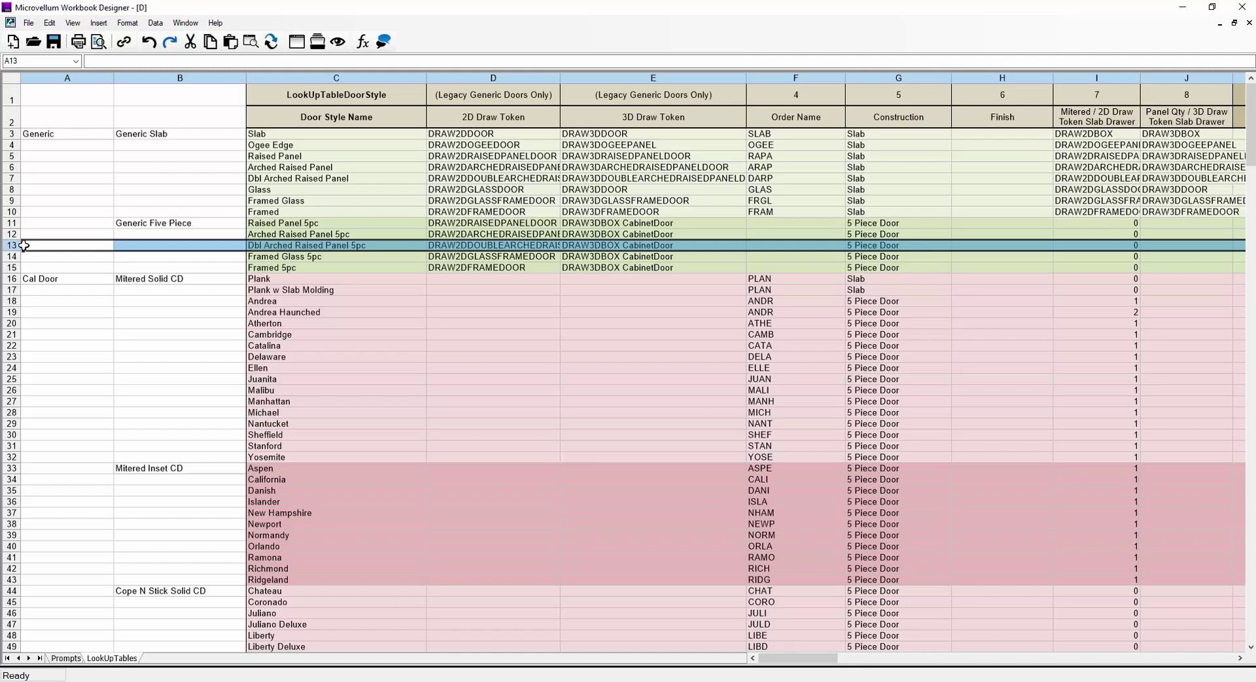
click(79, 391)
drag(11, 390, 12, 434)
right_click(10, 411)
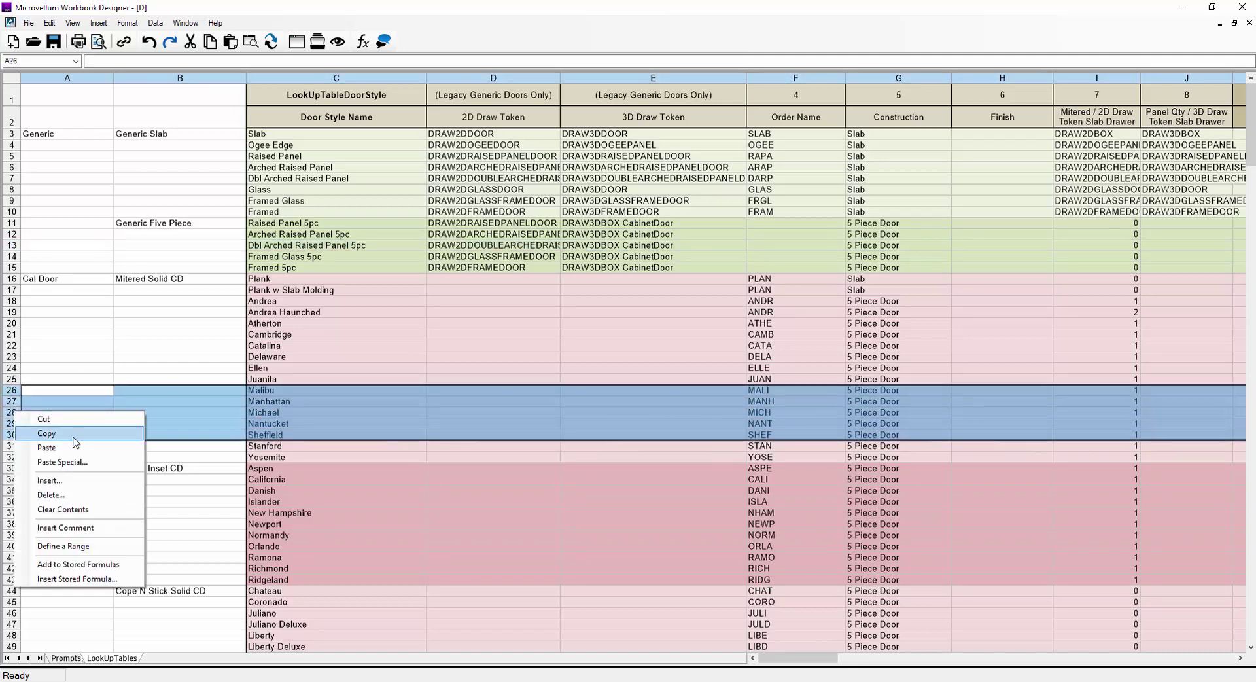
click(91, 483)
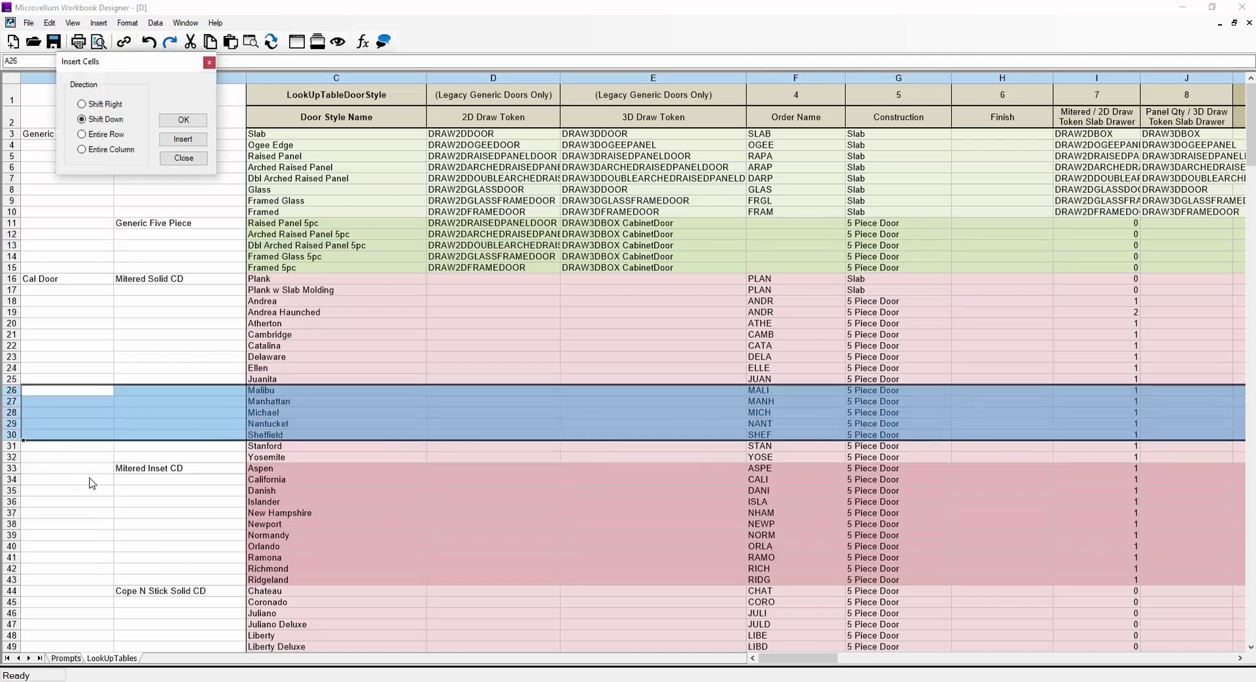
click(184, 120)
click(365, 481)
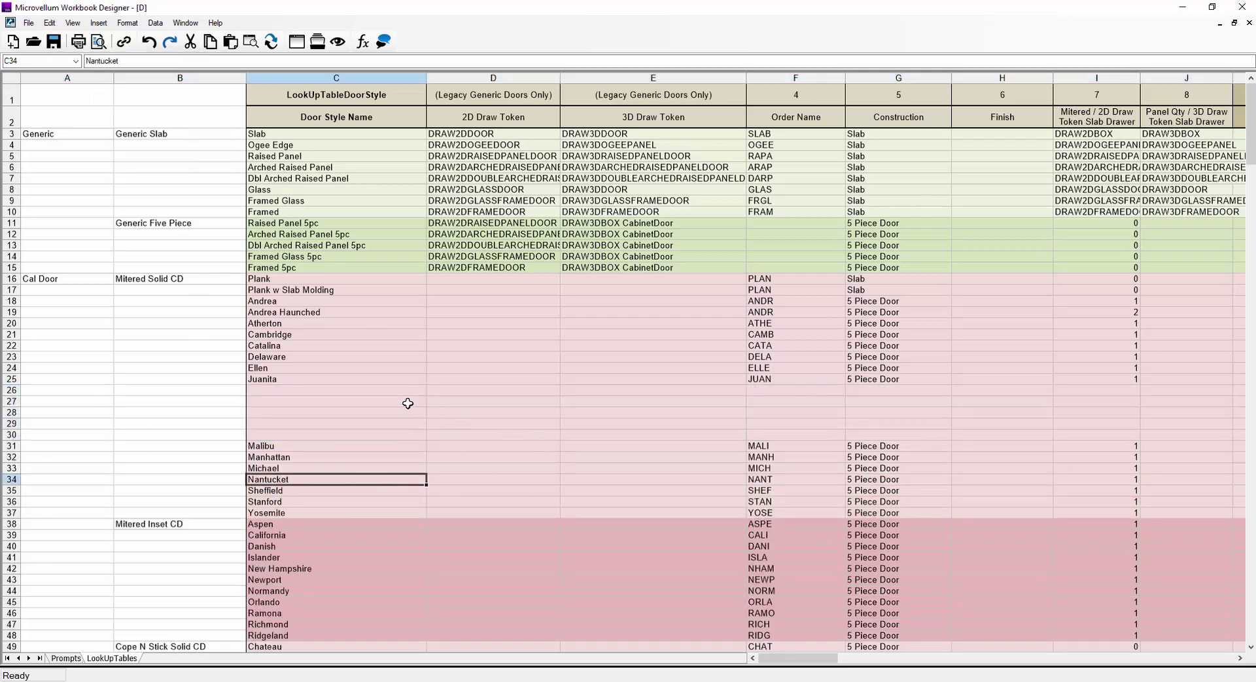
- Try to undo the row insertion, and delete the blank rows 26 to 30 with the cells shifted up
click(155, 48)
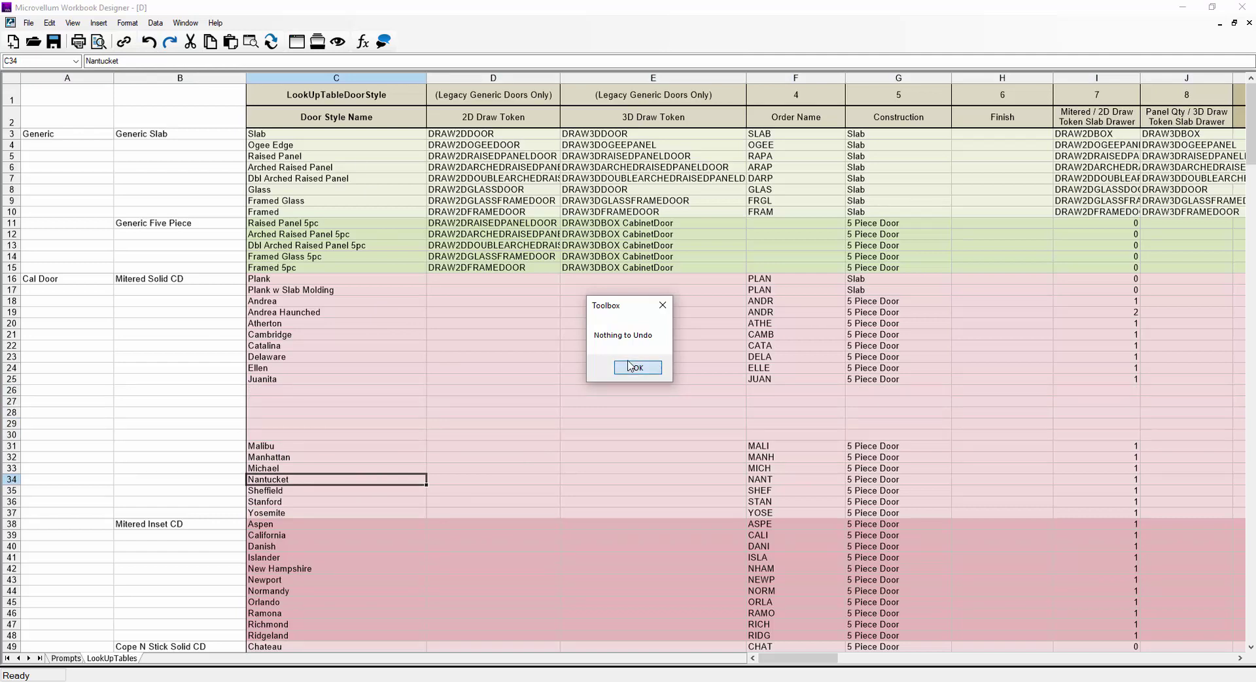
click(630, 367)
click(11, 391)
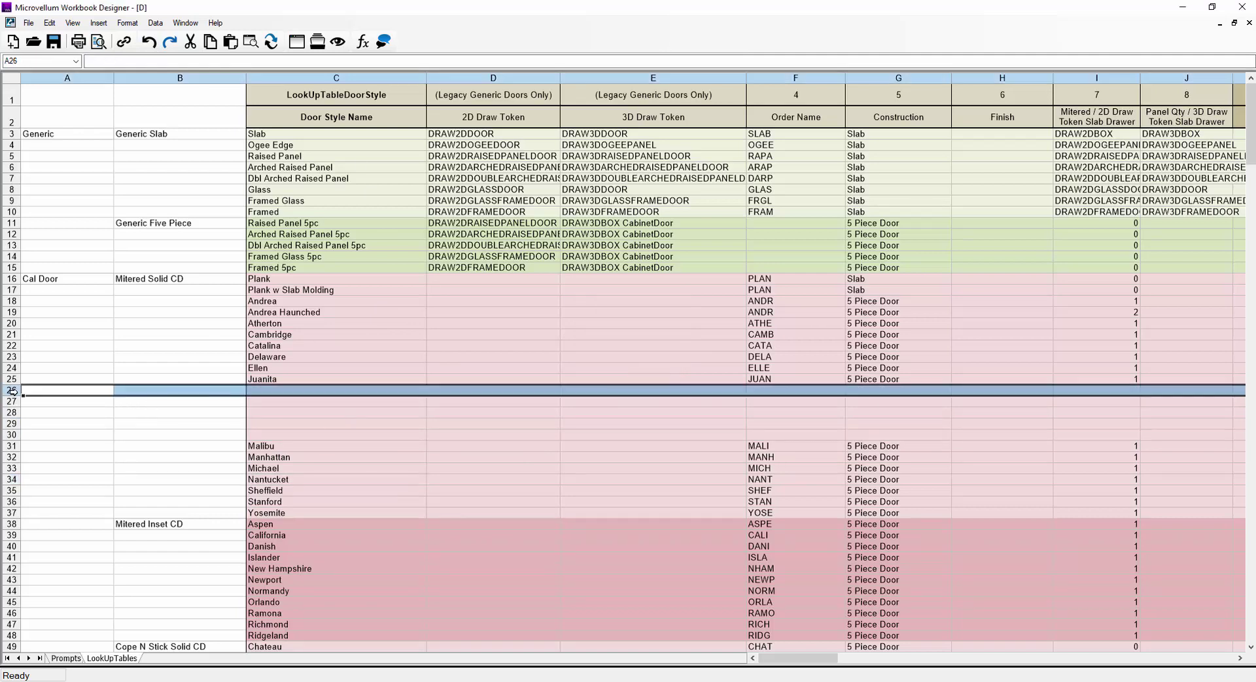
drag(12, 391, 10, 434)
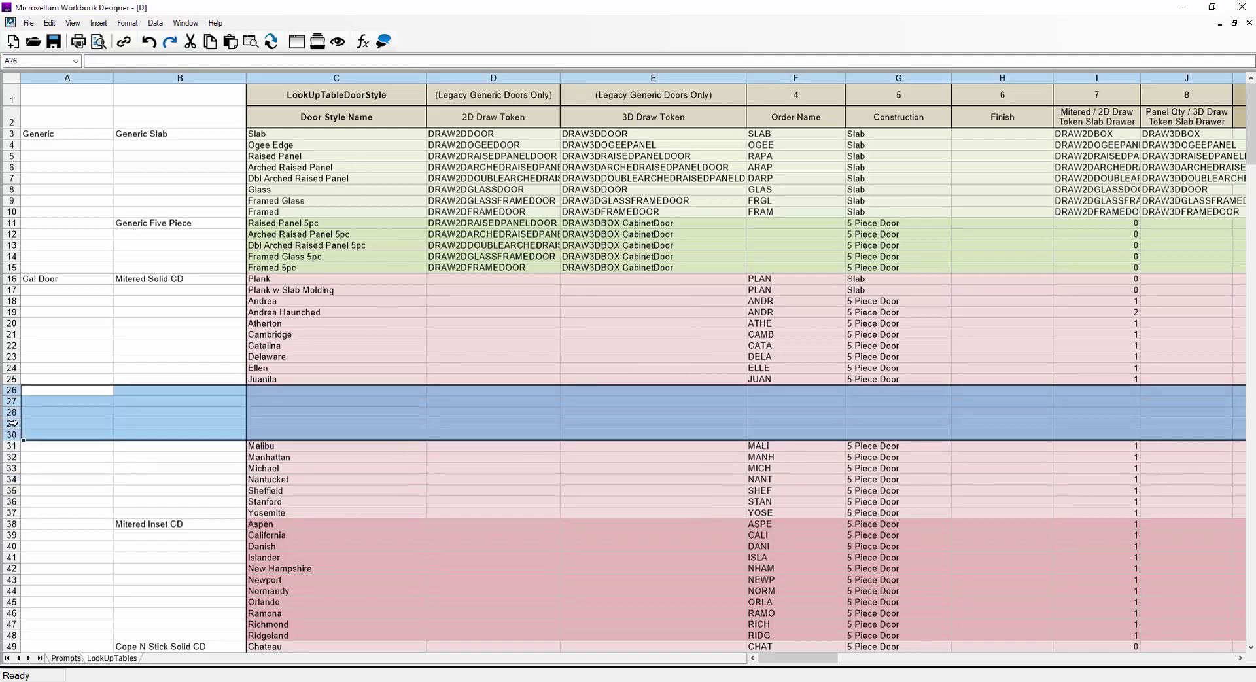
right_click(12, 424)
click(52, 501)
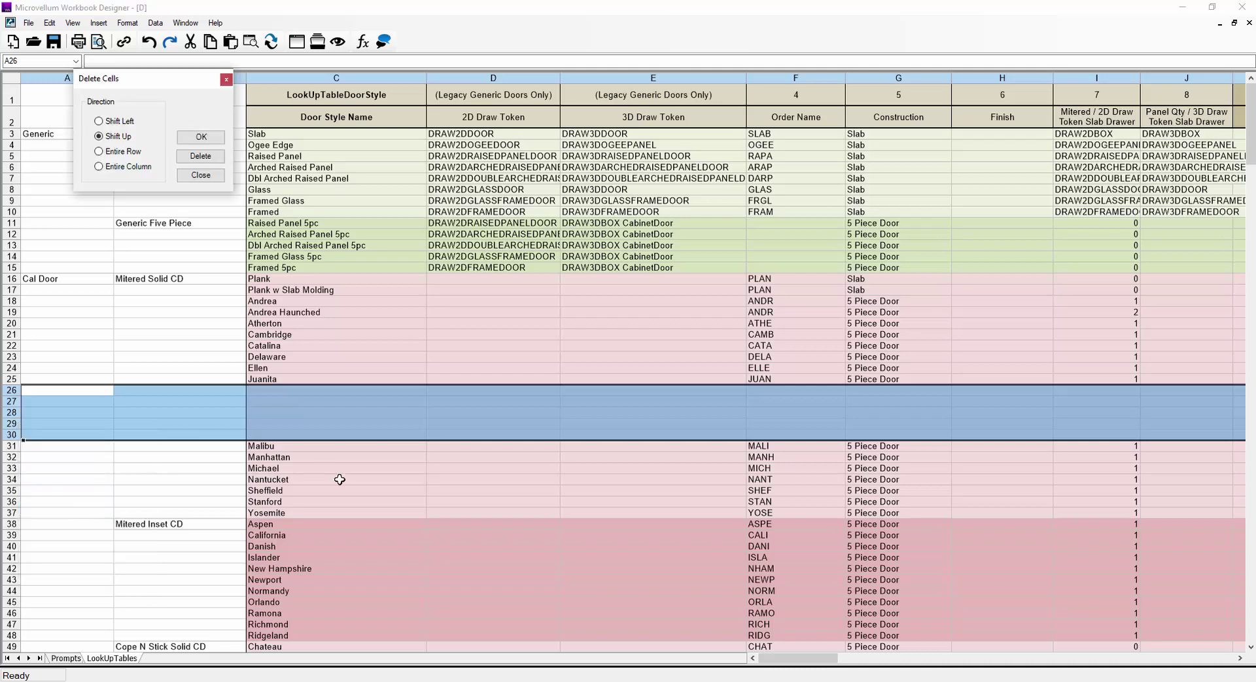
click(201, 137)
click(419, 425)
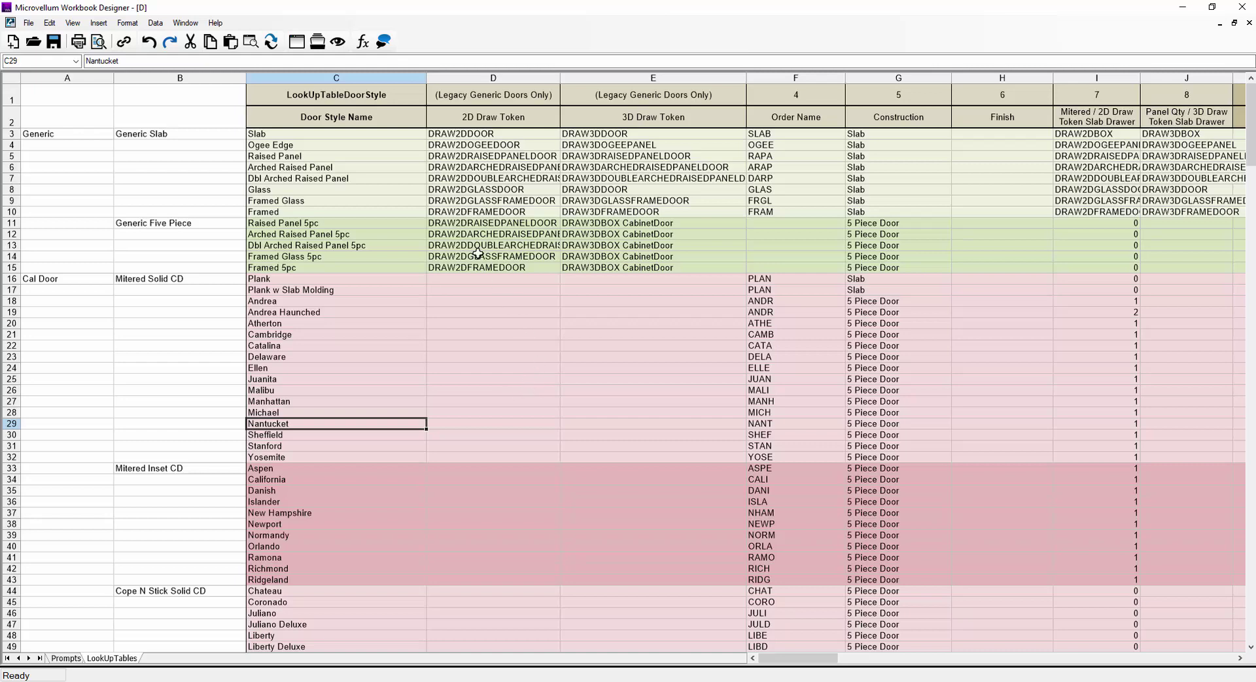
- Highlight the LookUpTableDoorStyle range from its heading in C1 across to the Construction column at row 36, and clear the selection
drag(329, 93, 507, 215)
drag(910, 506, 909, 506)
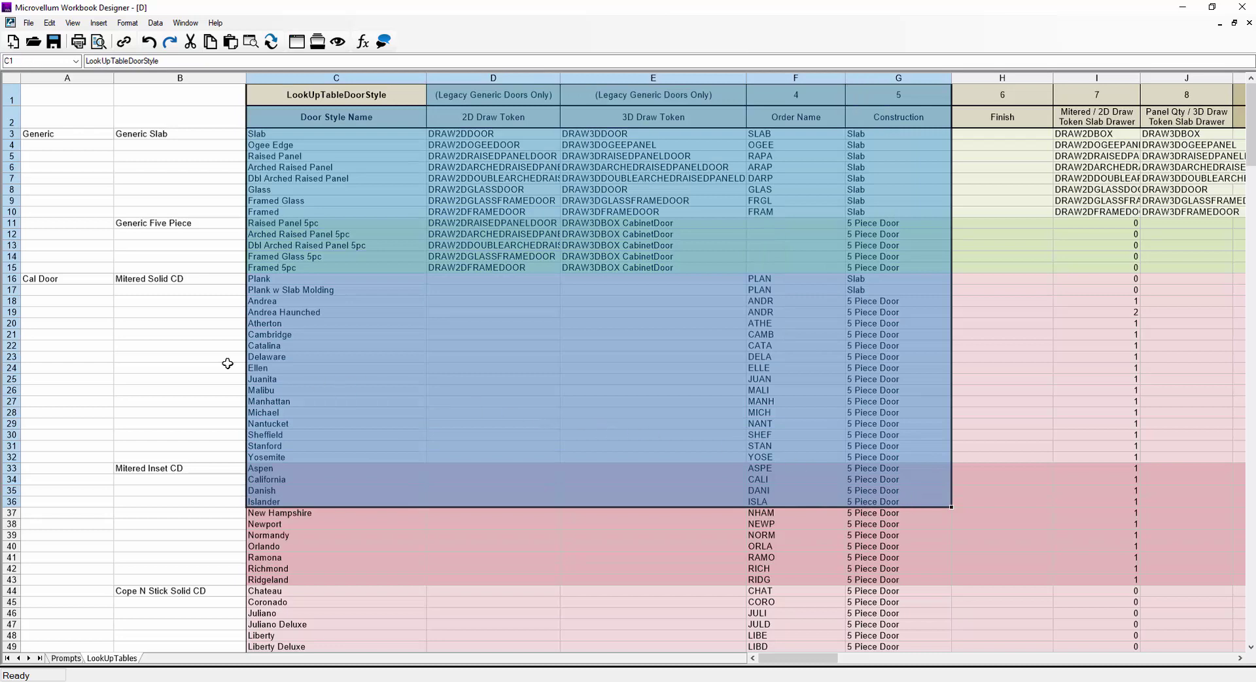
click(169, 325)
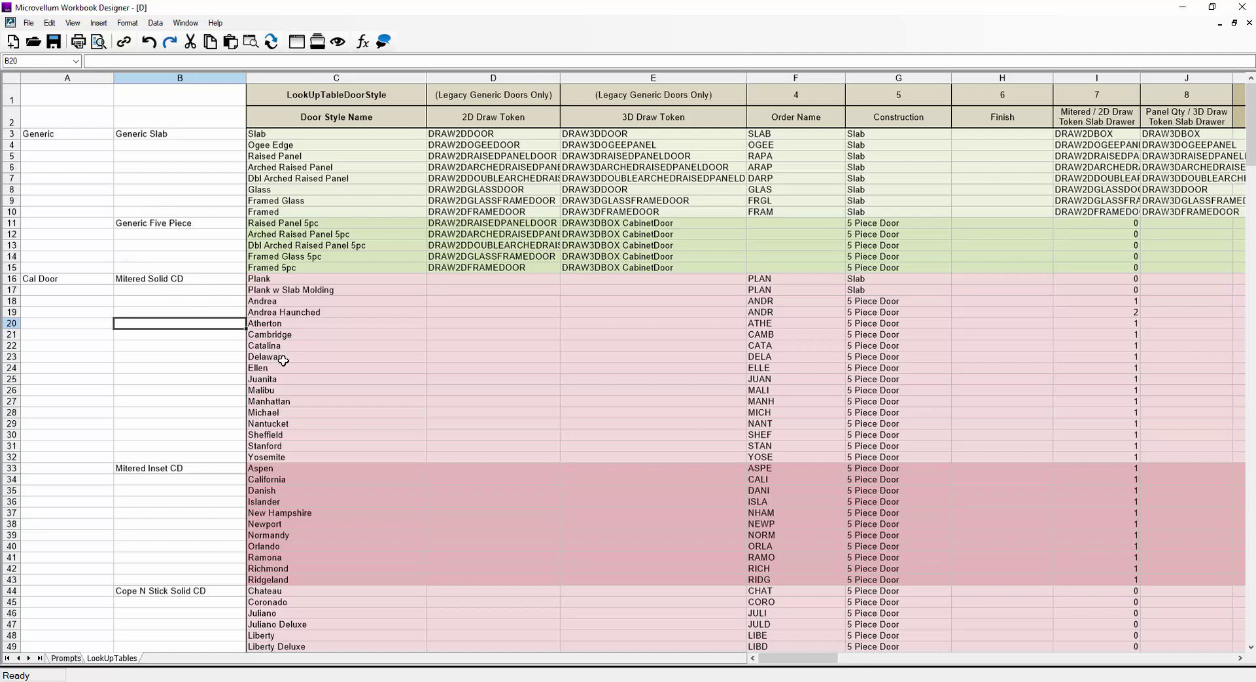
- Check the Freeze Panes setting for the header rows and how the door style headings behave while browsing the list
click(13, 133)
drag(13, 134, 21, 91)
click(186, 23)
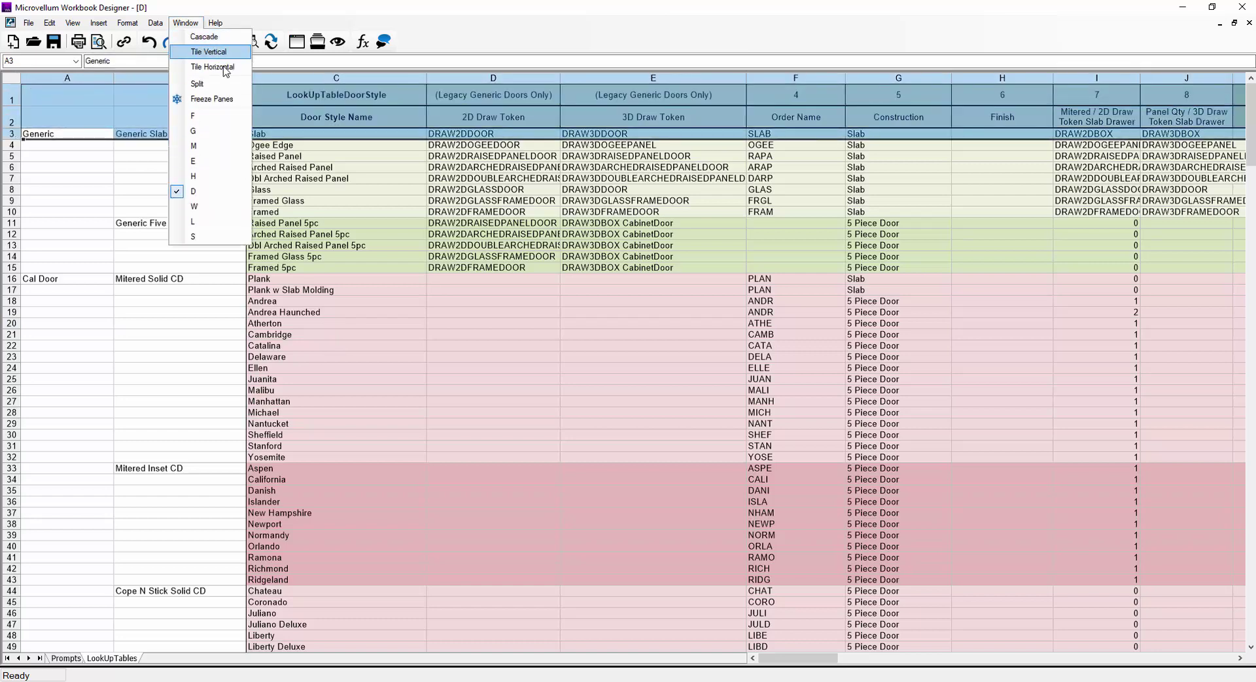
click(212, 98)
click(199, 200)
scroll(226, 197, down, 1)
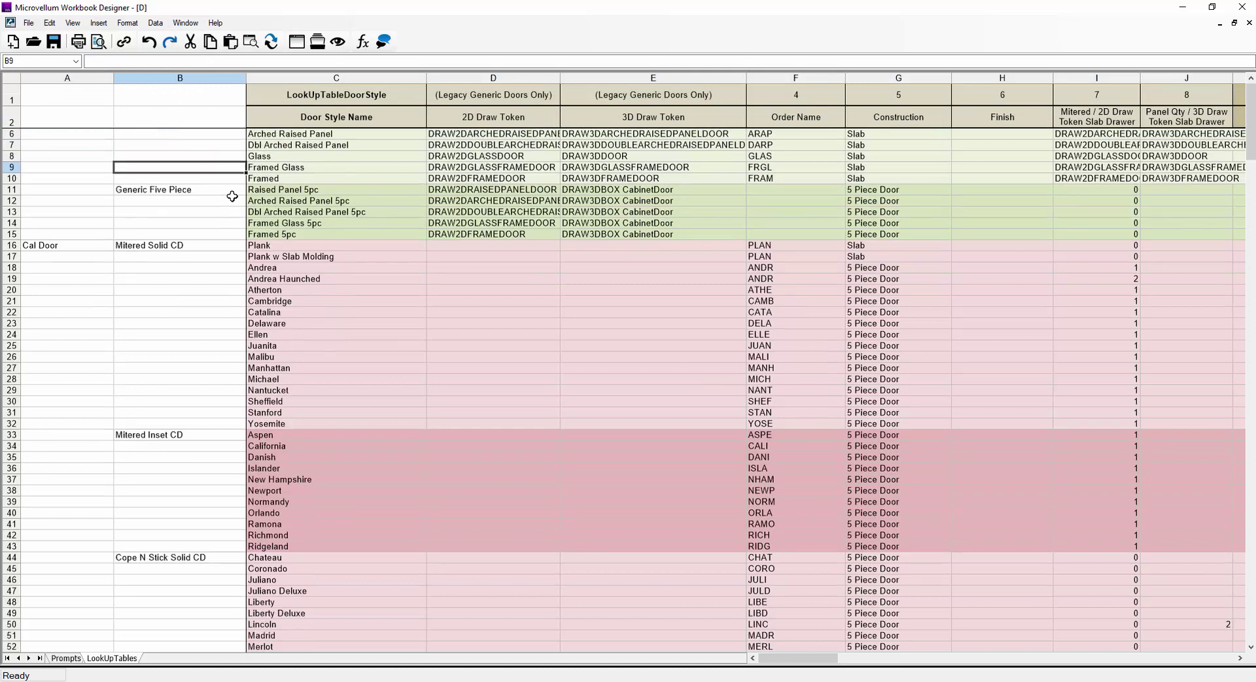
scroll(233, 197, down, 1)
scroll(232, 197, up, 2)
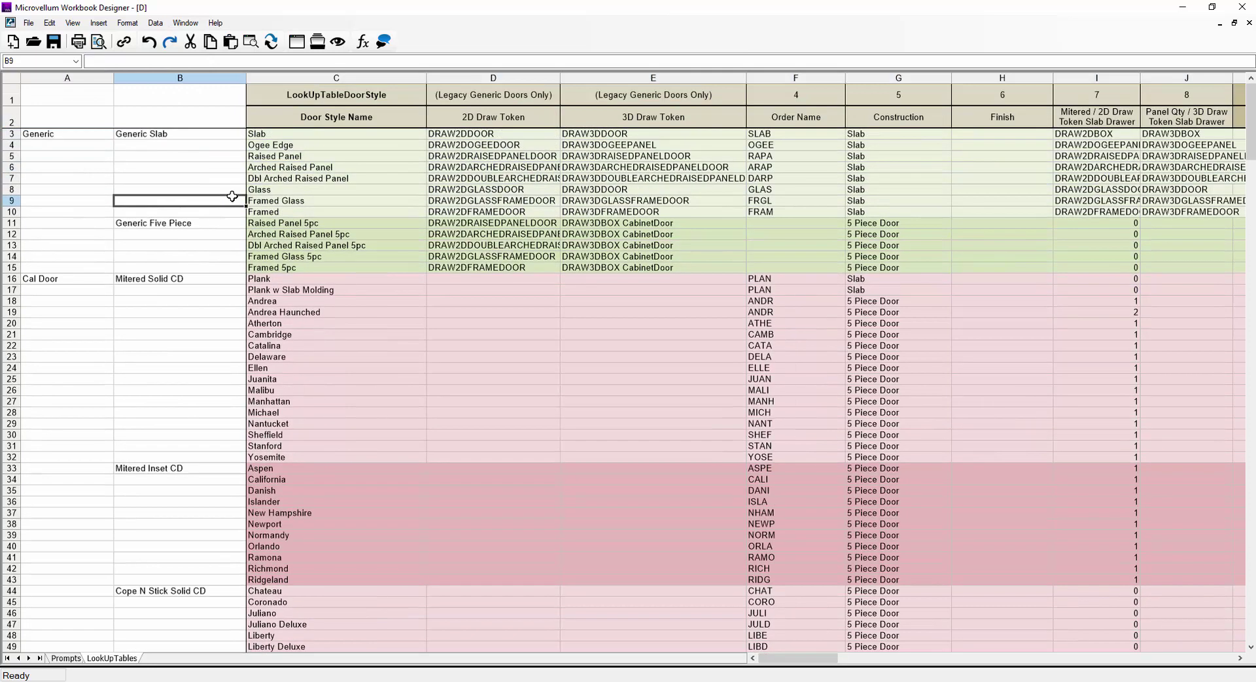
scroll(233, 196, down, 1)
scroll(232, 197, up, 1)
scroll(418, 168, down, 7)
scroll(654, 275, up, 7)
- Examine the door style table's minimum and maximum door size columns and its default stile and rail width columns
drag(813, 664, 849, 664)
scroll(851, 527, down, 4)
scroll(856, 527, up, 4)
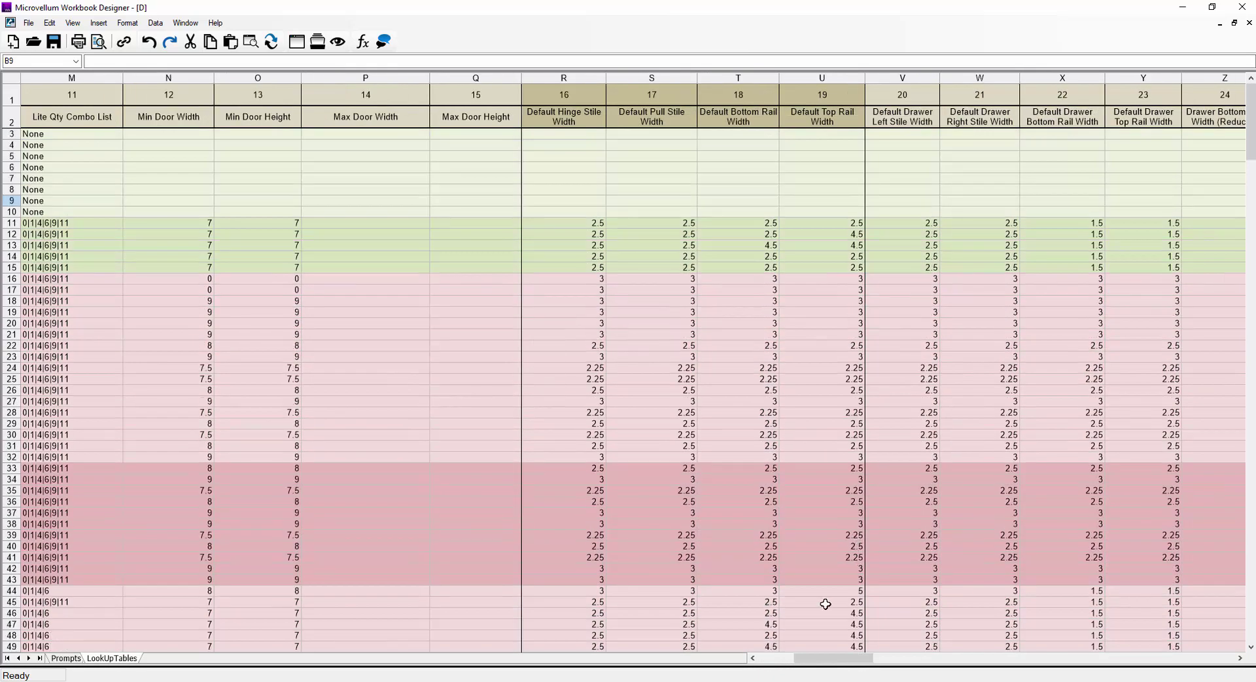
drag(802, 659, 755, 668)
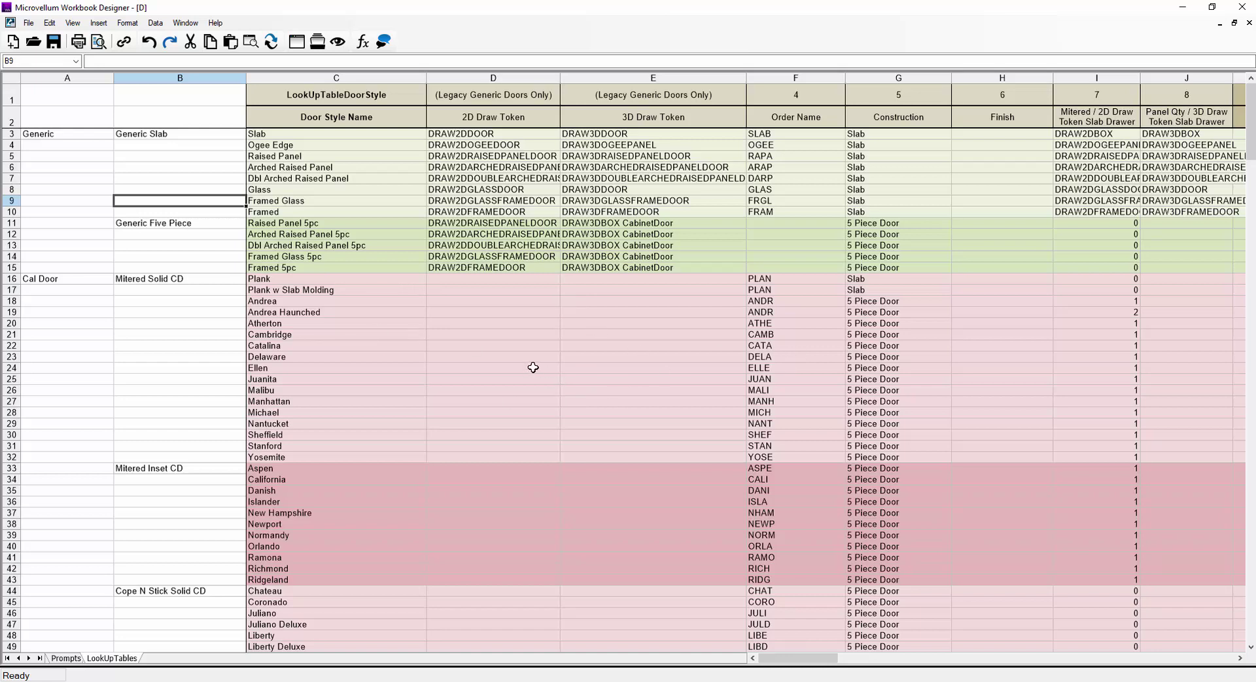
- Examine the table name headings LookUpTableDoorStyle, LookUpTableDoorLibrary and LookUpTableDoorType
click(337, 96)
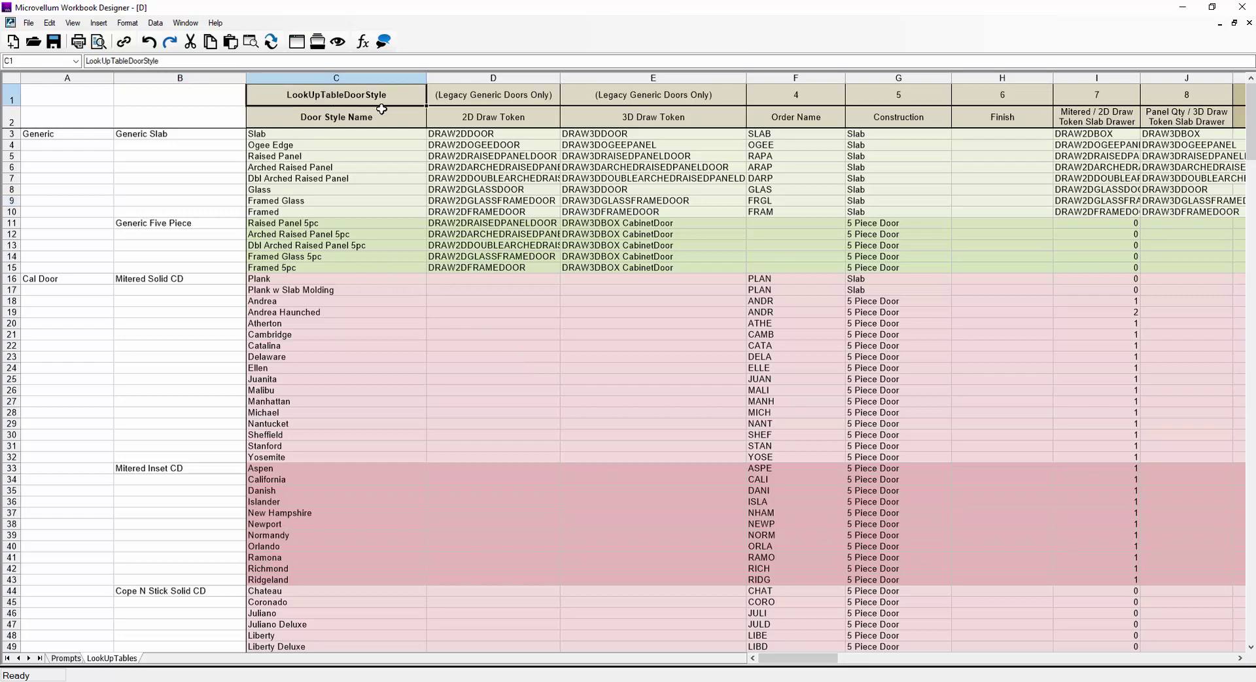
scroll(367, 409, down, 20)
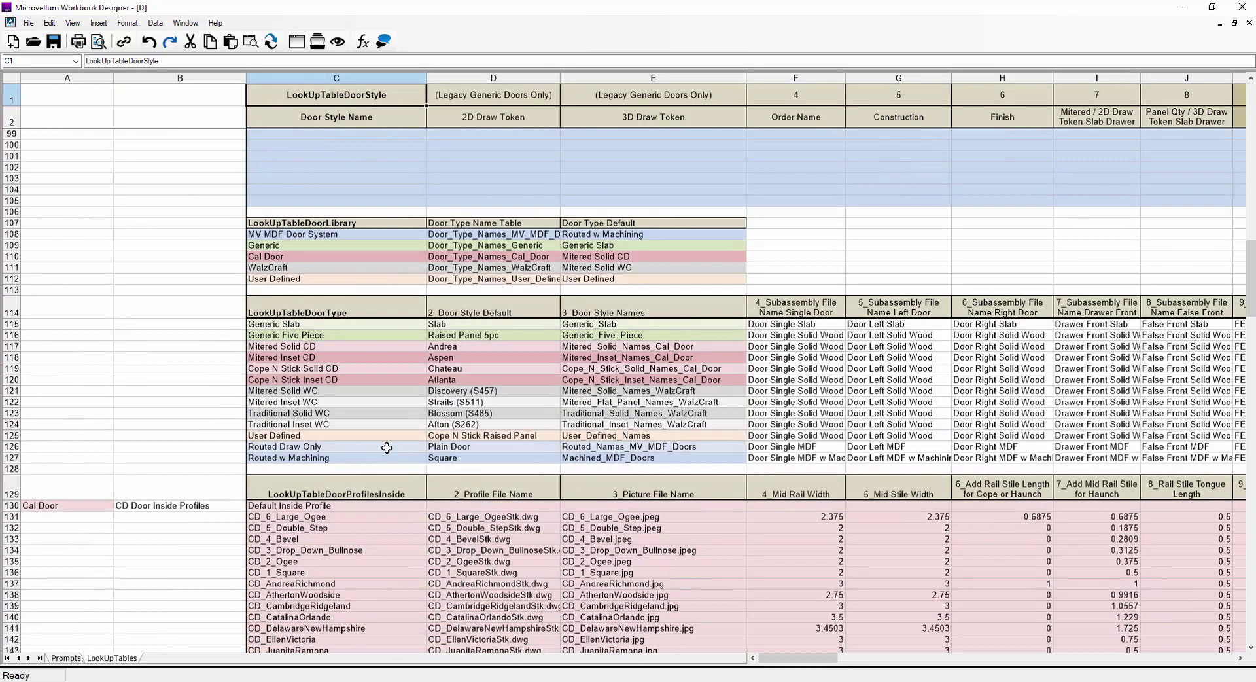
scroll(387, 448, up, 6)
click(328, 420)
click(317, 513)
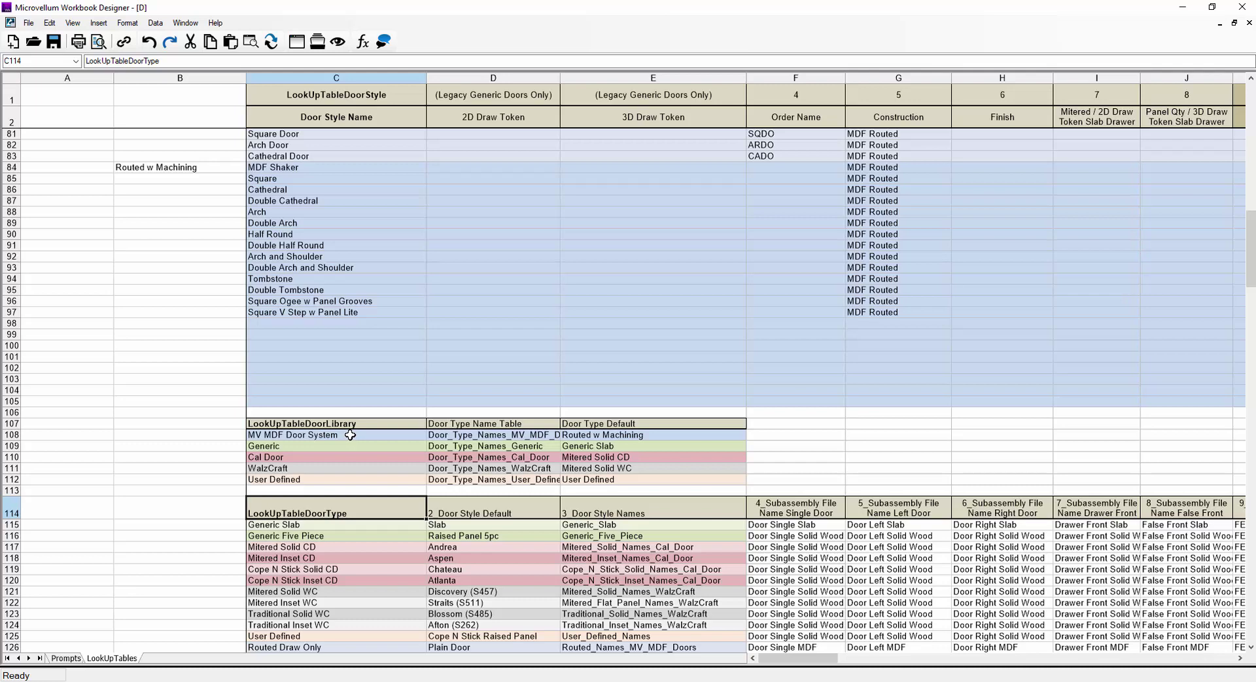
- Return to the LookUpTableDoorStyle list, select the Andrea style and look through the neighbouring Cal Door styles
scroll(350, 435, up, 20)
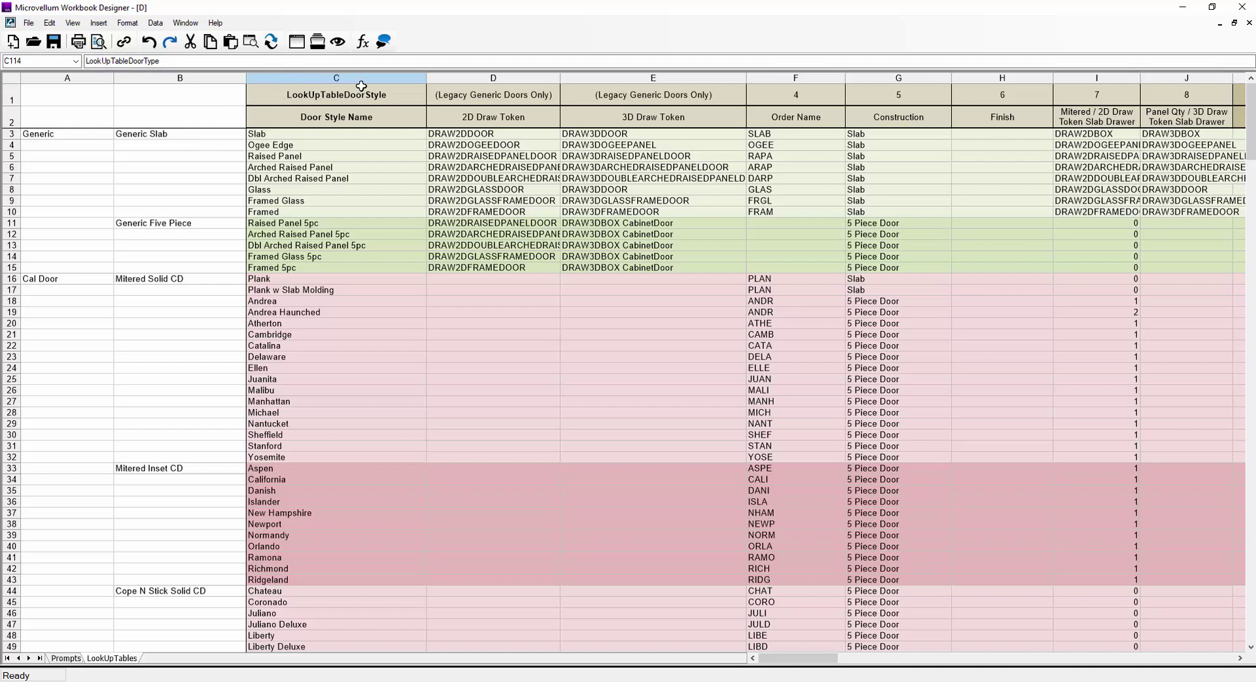
click(328, 303)
scroll(334, 317, down, 4)
scroll(340, 331, up, 1)
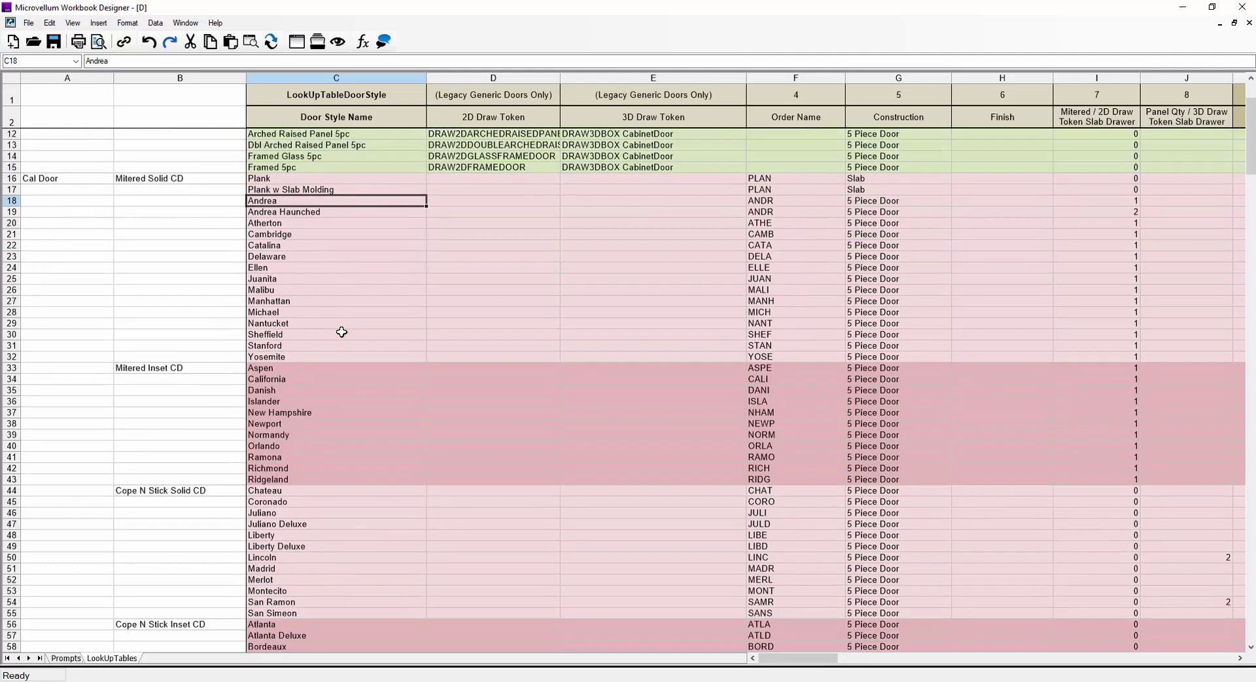
scroll(342, 331, up, 3)
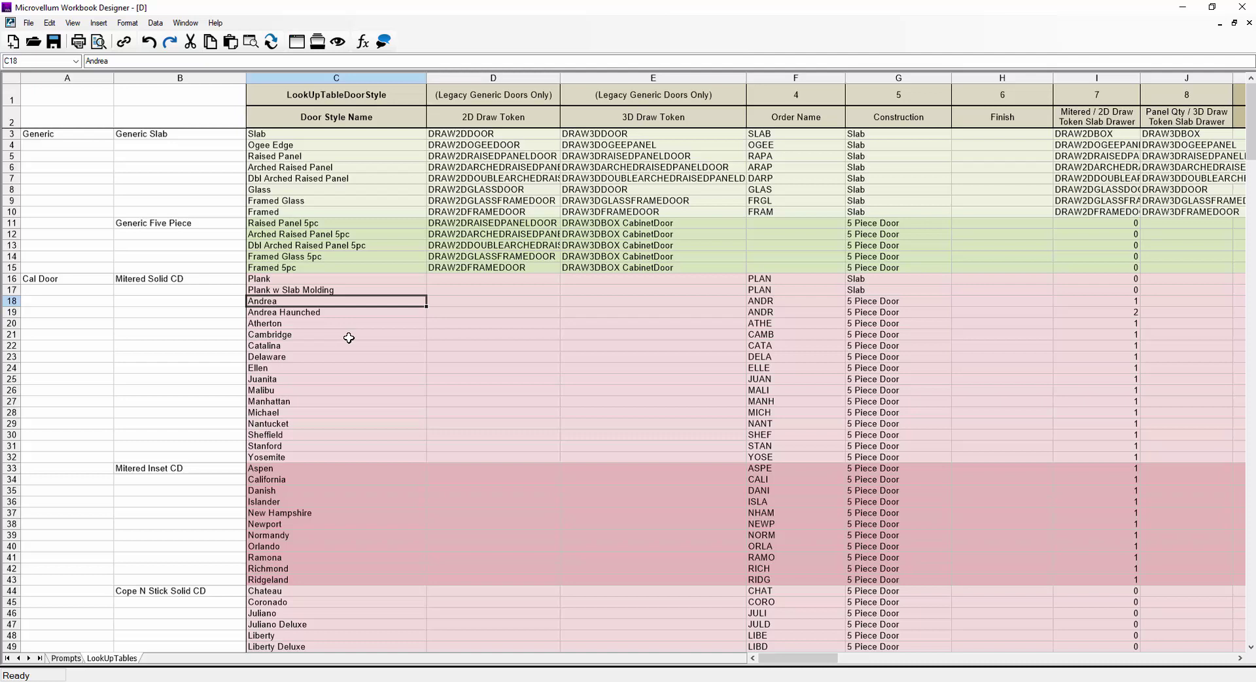
scroll(349, 337, down, 4)
scroll(350, 339, up, 4)
- Highlight the Generic door styles and the Cal Door styles with their category columns to examine how they are grouped
click(66, 139)
drag(66, 144, 294, 259)
scroll(295, 258, down, 3)
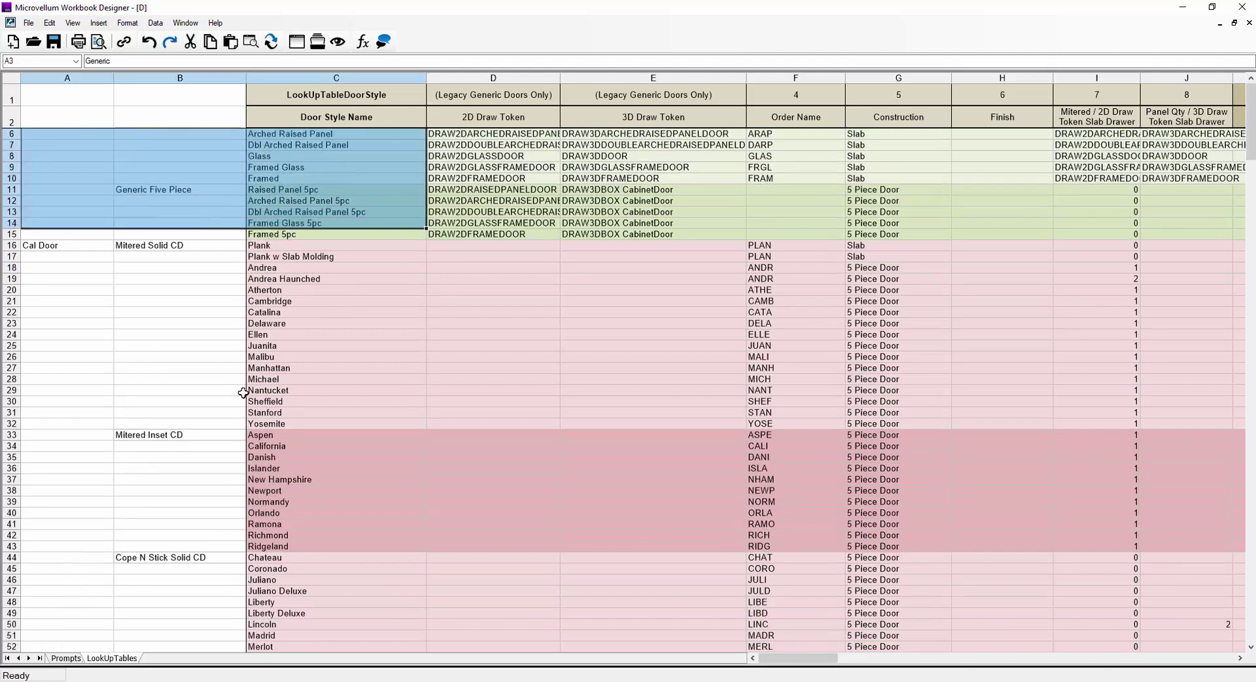
drag(80, 180, 253, 546)
scroll(254, 546, down, 3)
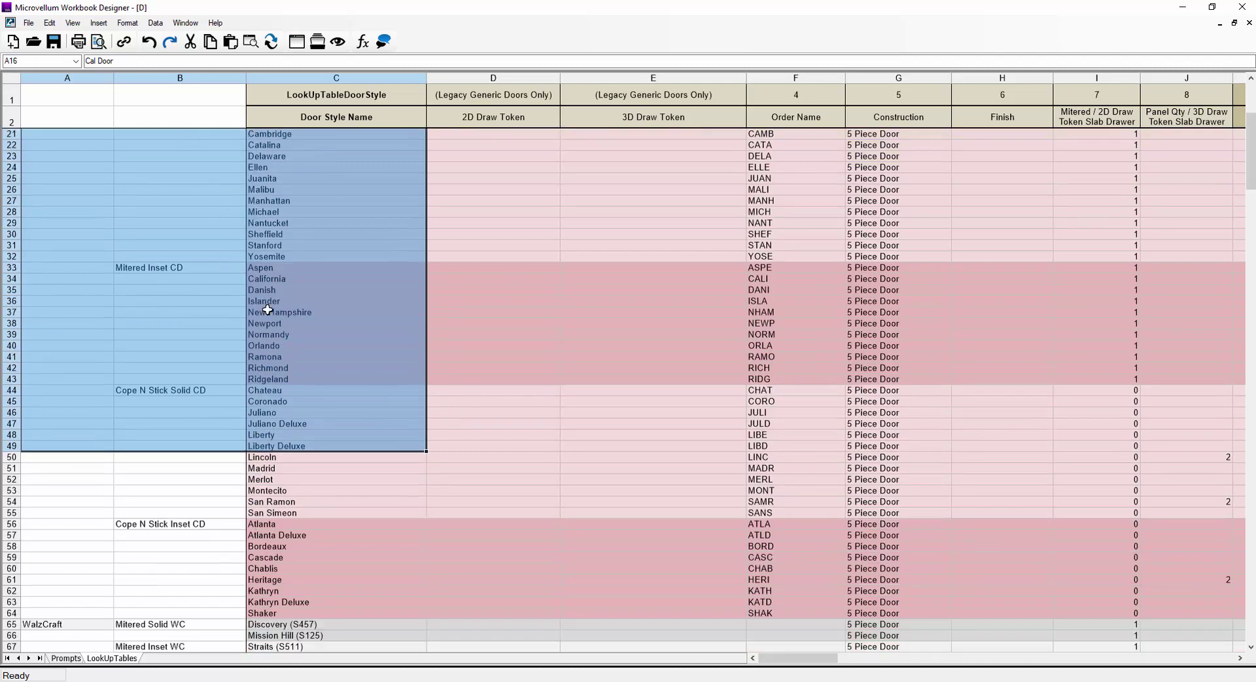
- Highlight the User Defined category cells and the MV MDF Door System styles with their category column to examine their grouping
scroll(224, 527, down, 9)
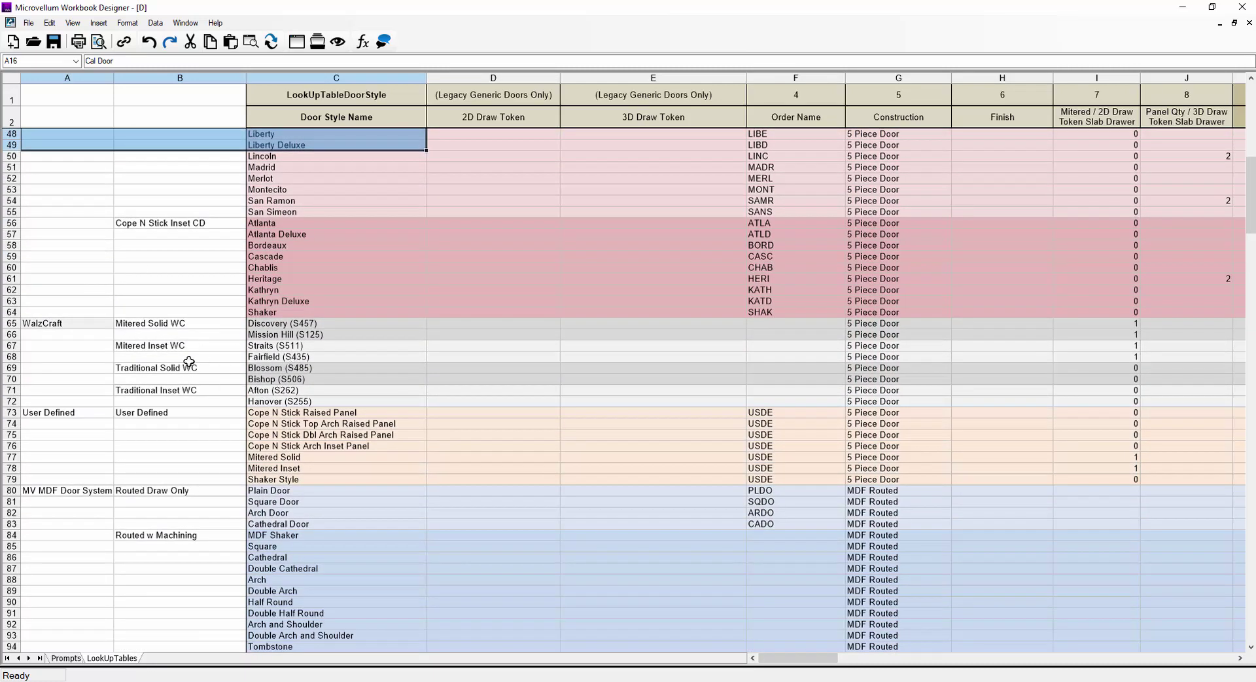
click(168, 422)
drag(168, 413, 169, 480)
scroll(169, 479, down, 5)
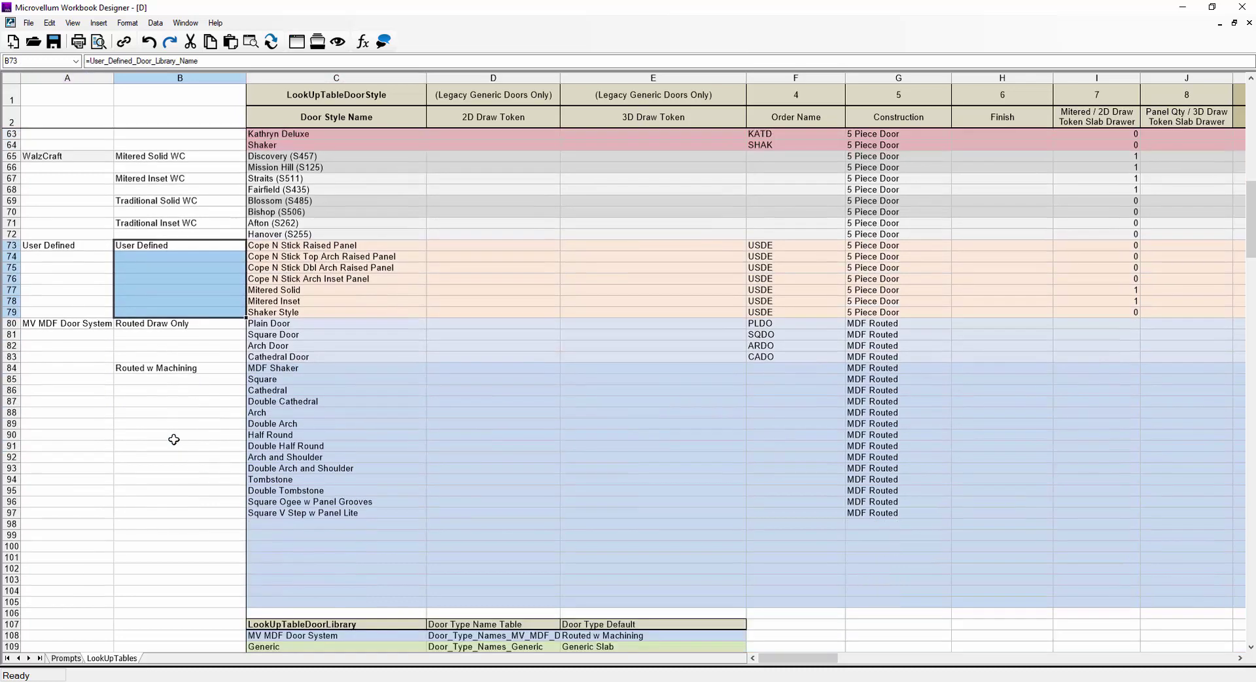
mouse_move(140, 325)
mouse_down()
mouse_move(274, 455)
mouse_move(274, 511)
mouse_up()
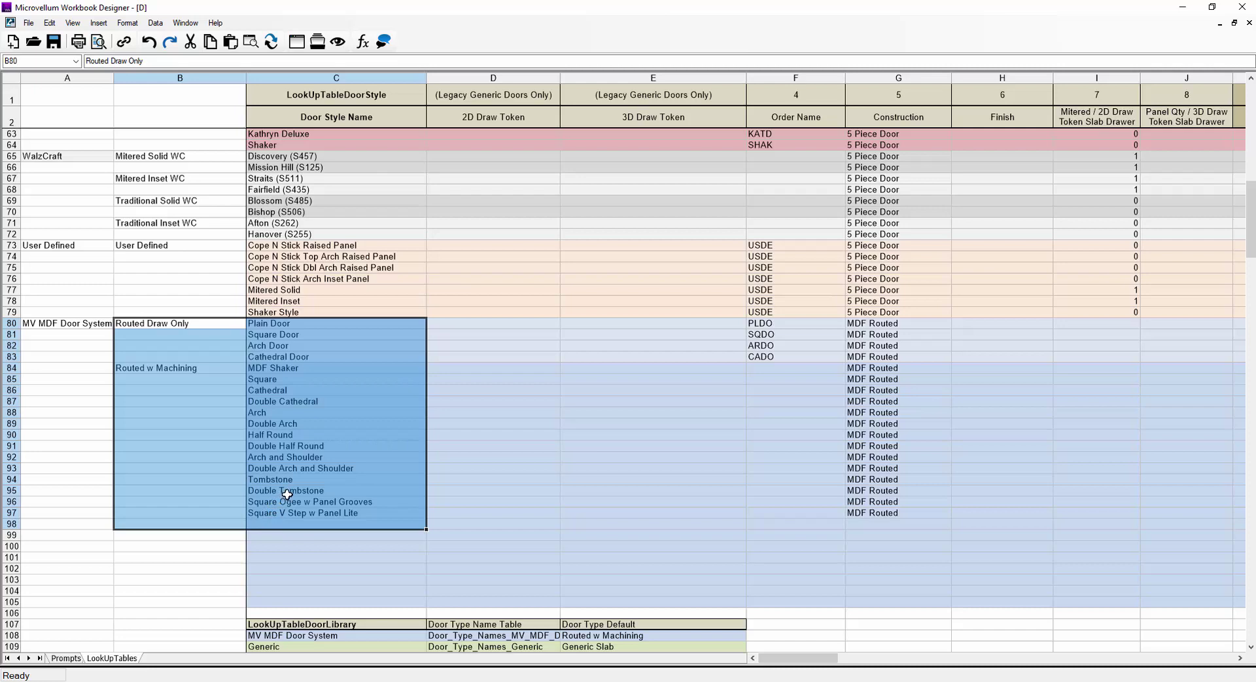
- Look back over the Generic, Cal Door and WalzCraft styles, and highlight the Routed w Machining styles from Square to Tombstone
scroll(284, 495, up, 4)
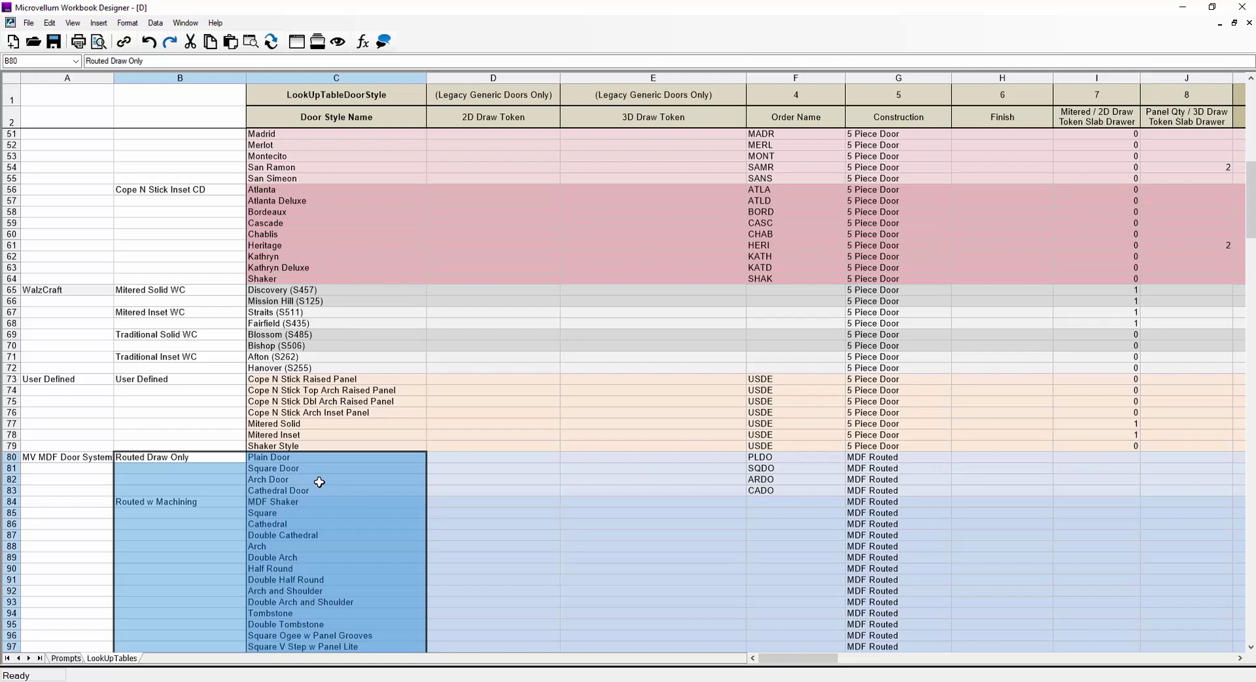
scroll(319, 483, up, 16)
scroll(321, 482, down, 9)
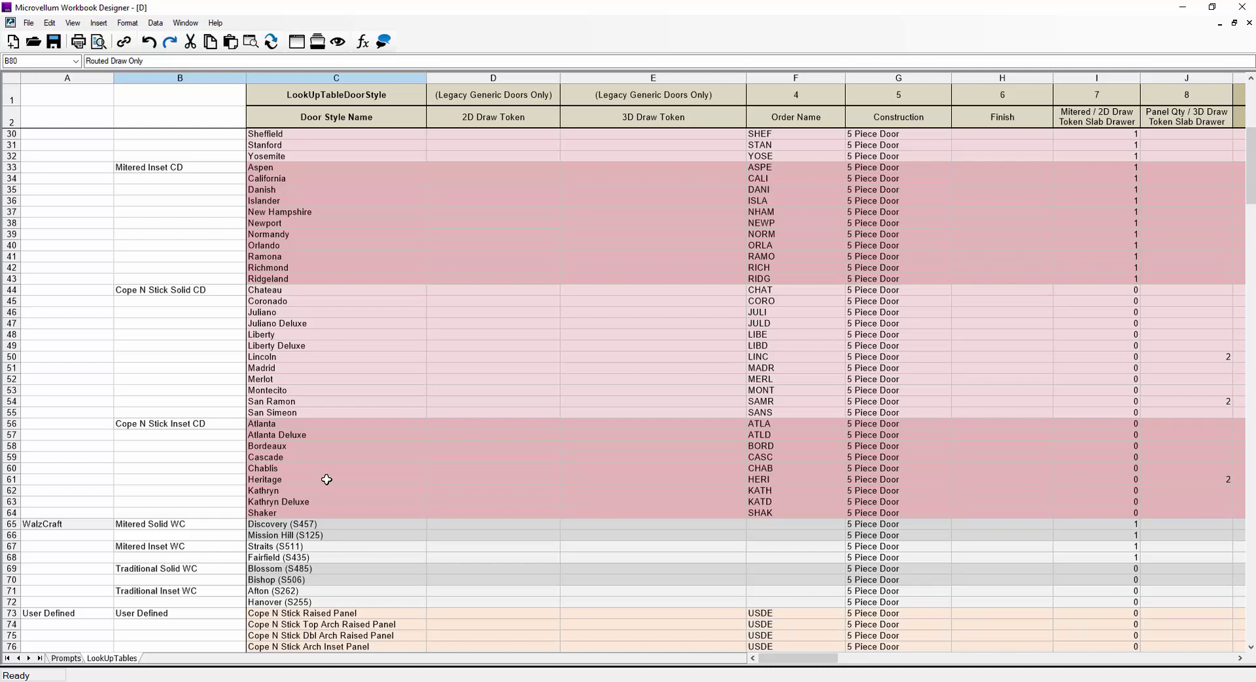
scroll(326, 480, up, 1)
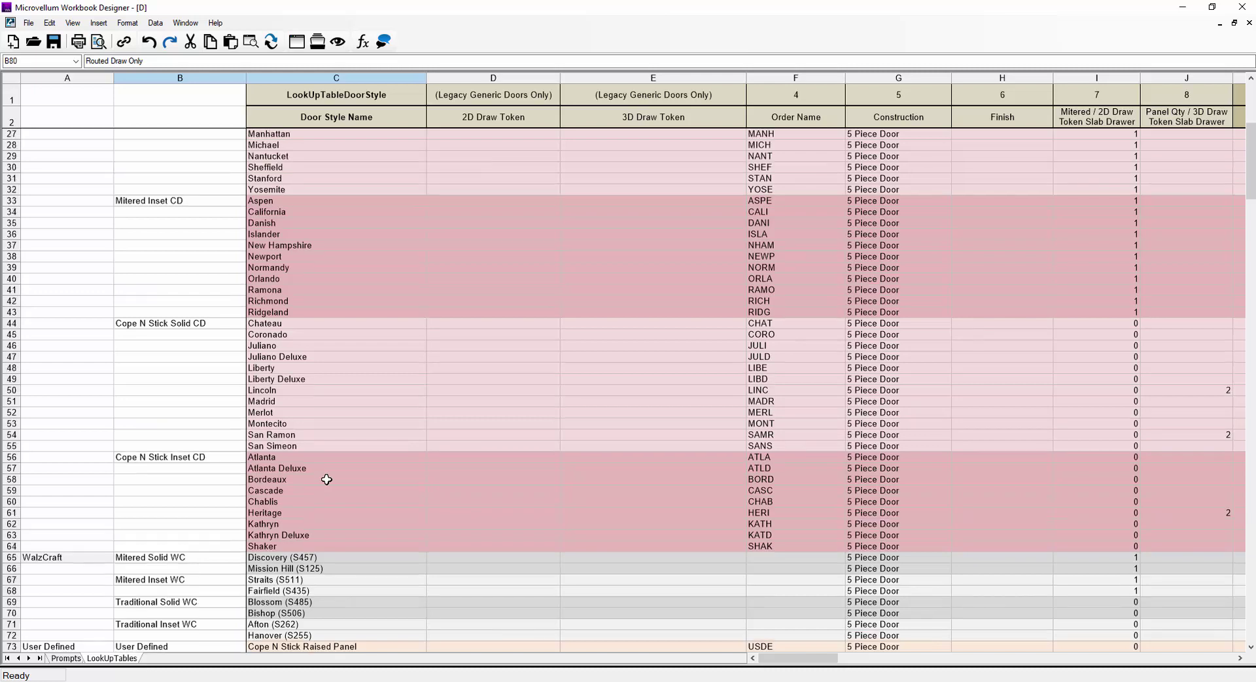
scroll(369, 564, down, 11)
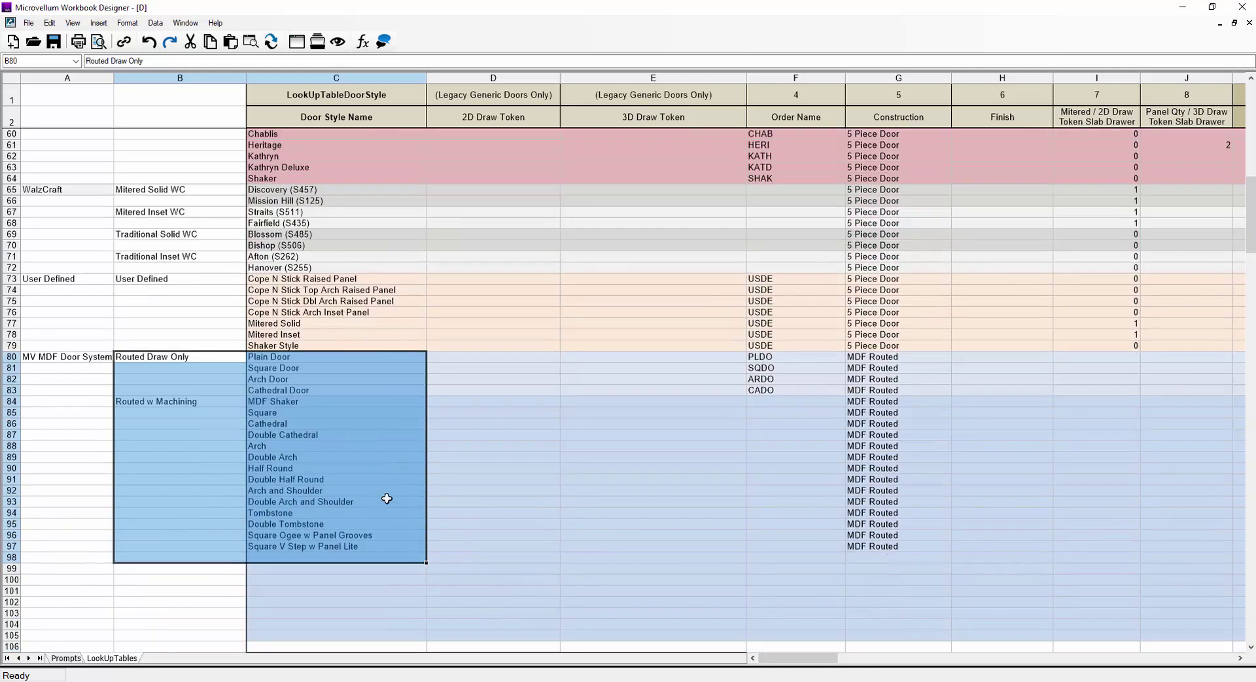
click(405, 514)
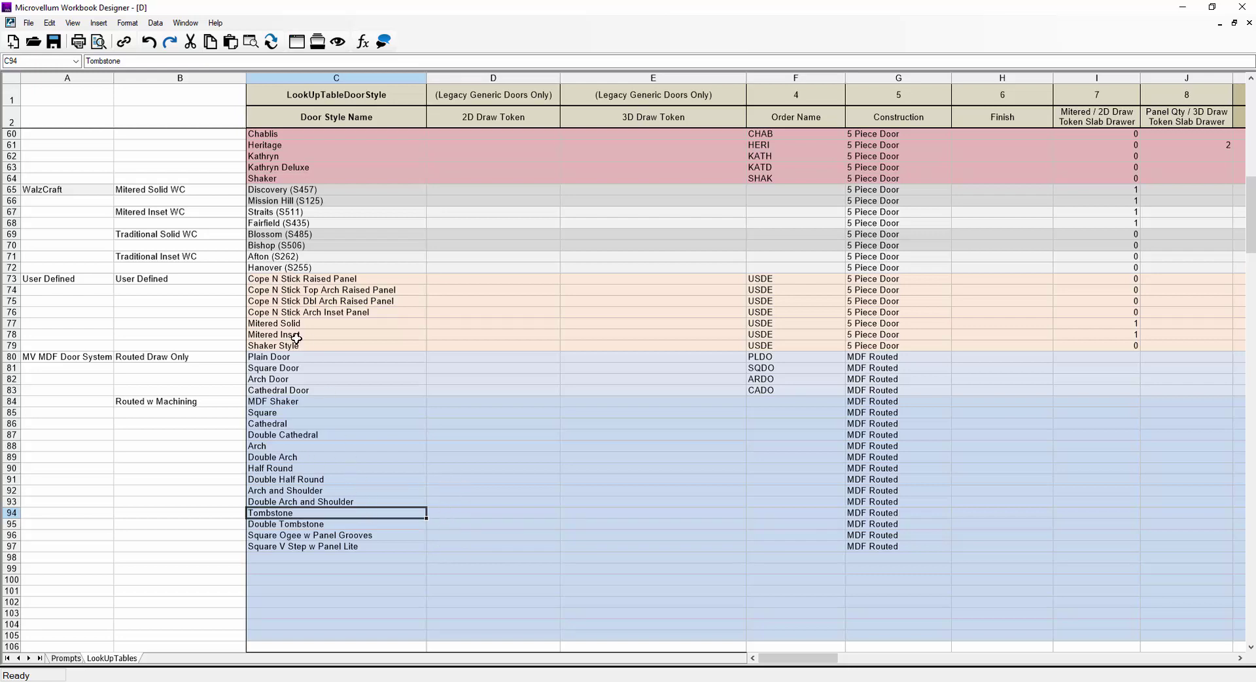
drag(306, 417, 445, 513)
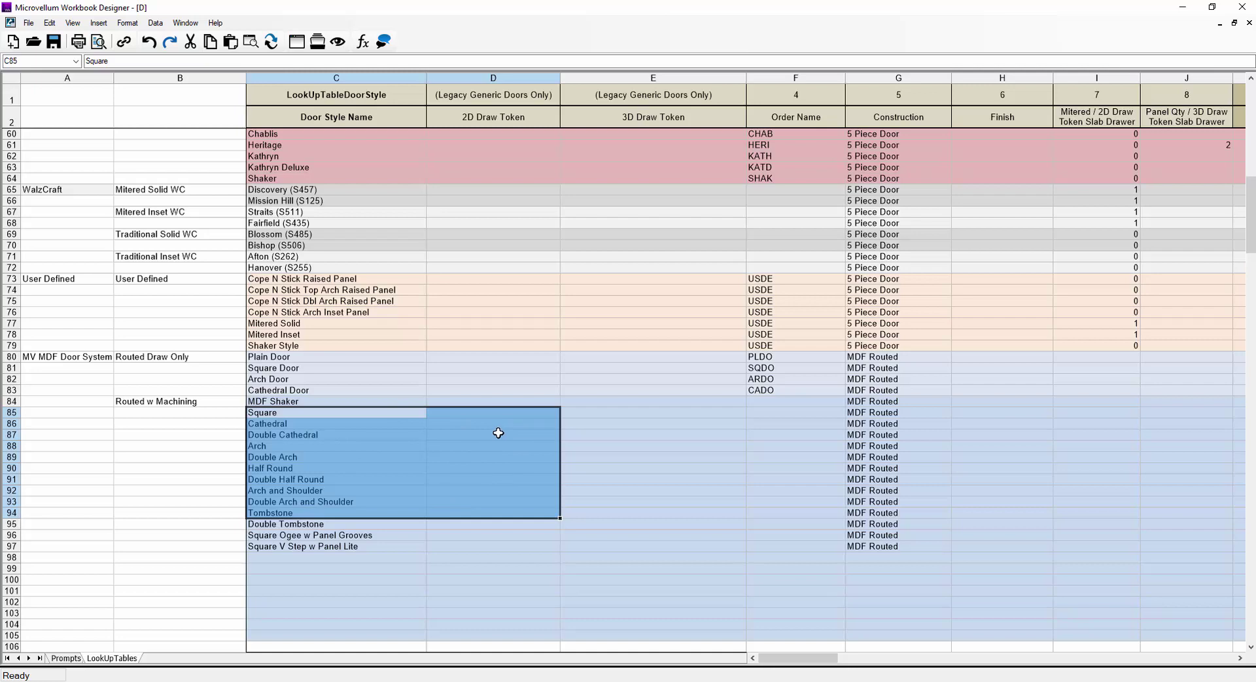
- Review the door style list again from the Generic styles through the Cal Door and WalzCraft groups
scroll(500, 413, up, 18)
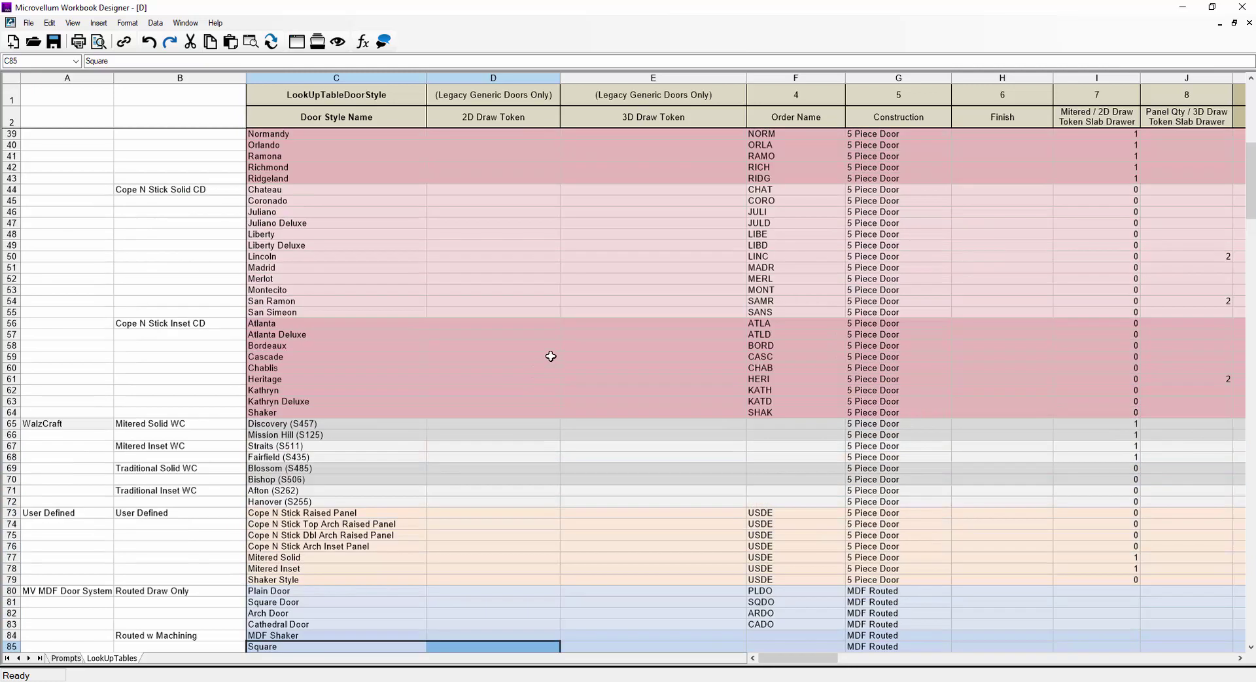
scroll(551, 356, up, 1)
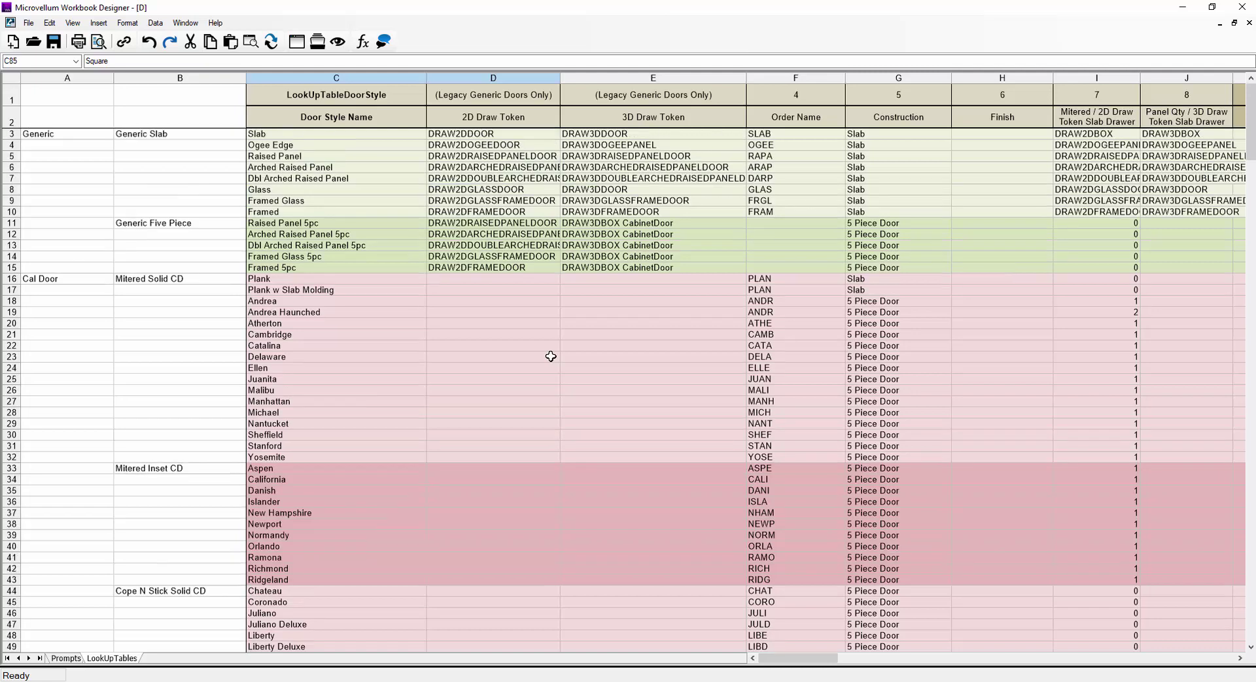
scroll(551, 356, down, 9)
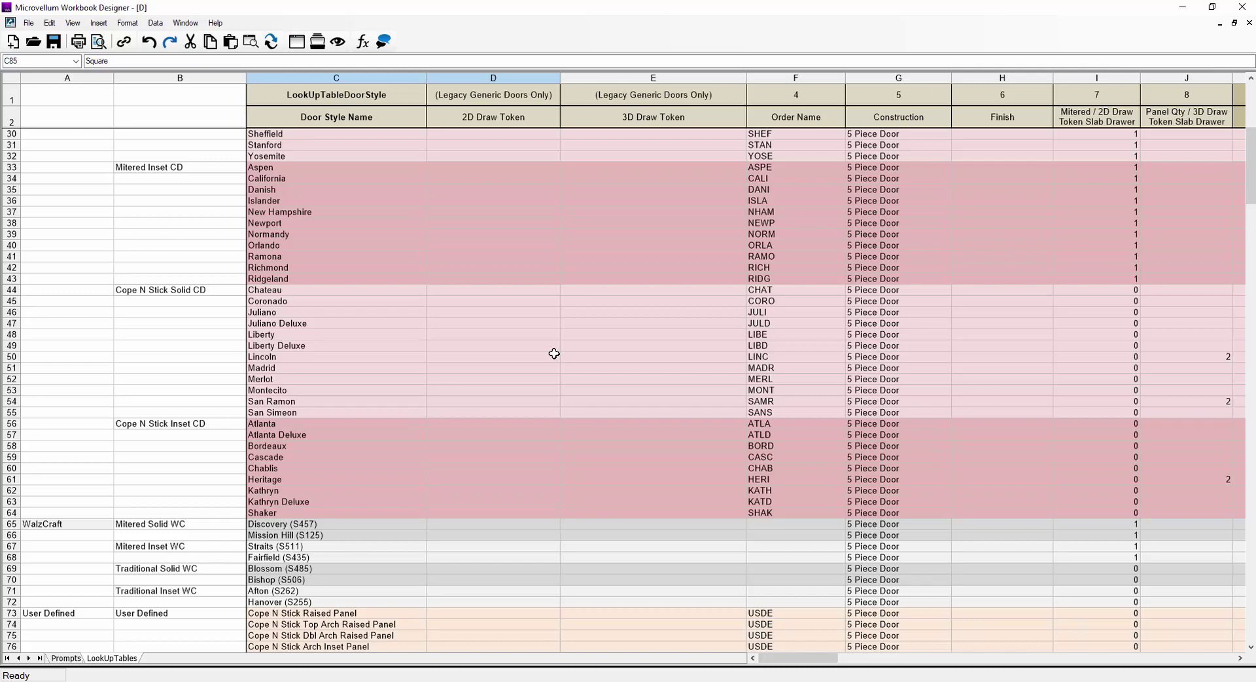
scroll(555, 354, up, 5)
scroll(554, 354, up, 4)
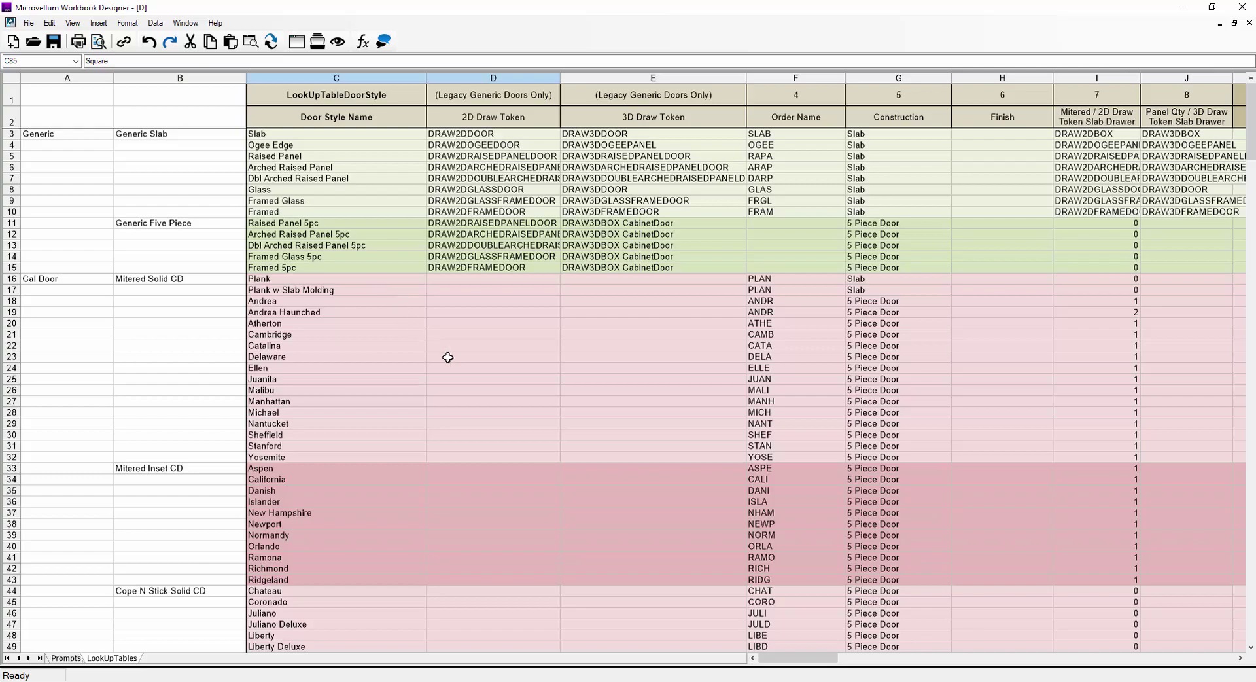
- Examine the drawer front minimum height columns for reduced rails and slab fronts across the Generic, Cal Door and User Defined styles
mouse_move(793, 664)
mouse_down()
mouse_move(980, 656)
mouse_move(779, 655)
mouse_up()
drag(804, 659, 824, 660)
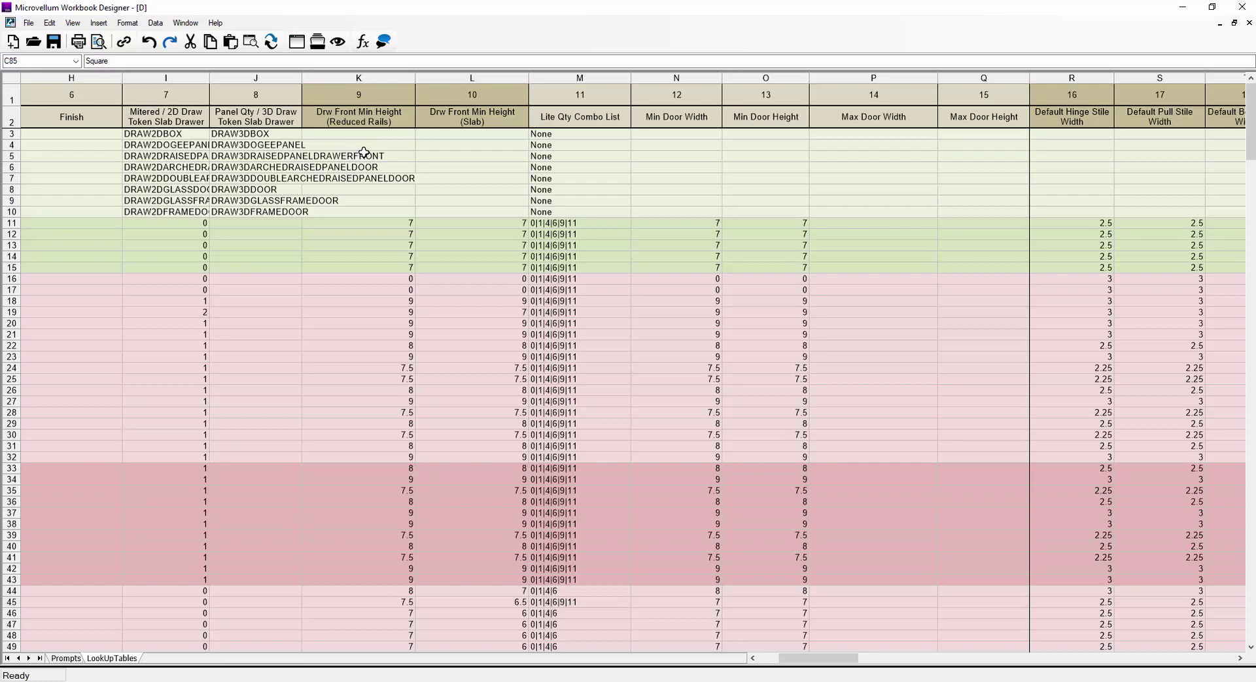
drag(471, 145, 480, 292)
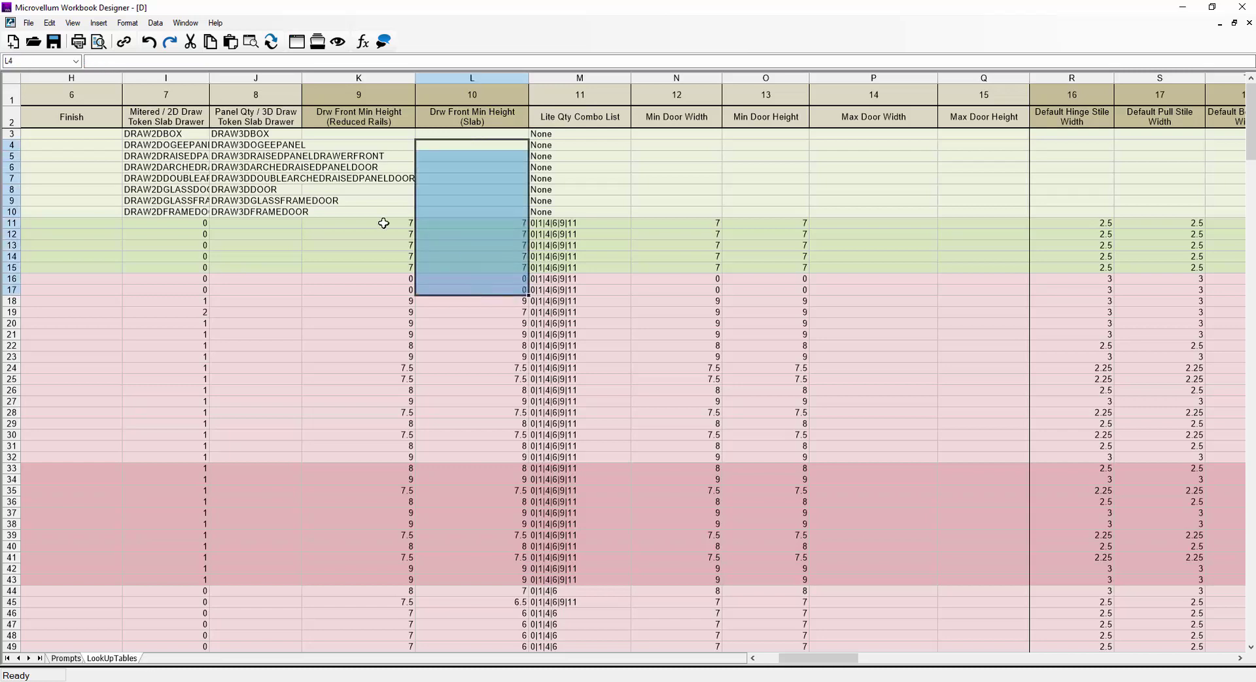
click(382, 347)
scroll(379, 373, down, 10)
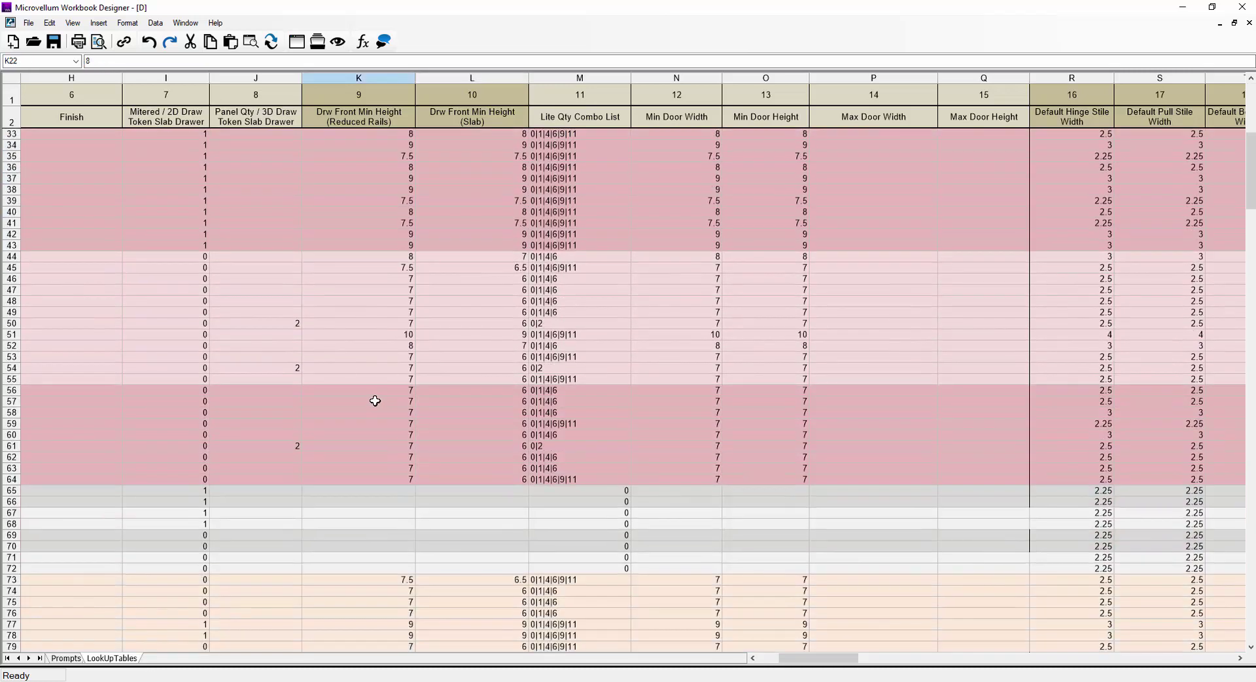
click(379, 390)
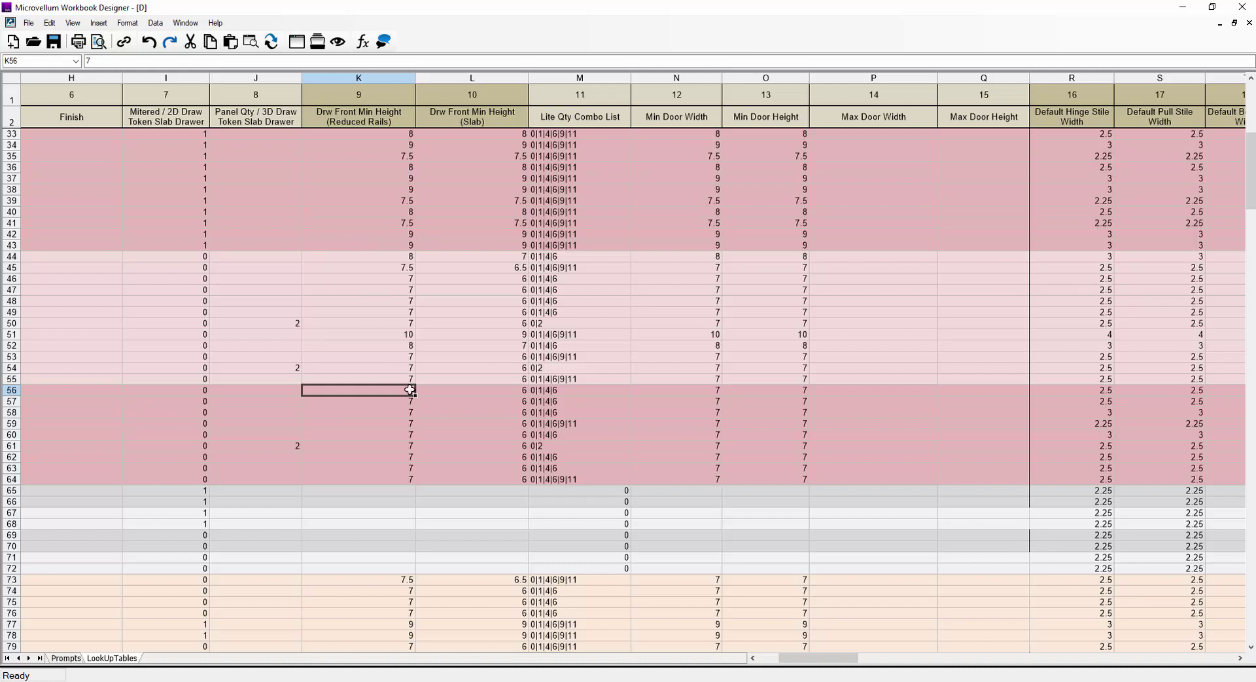
click(431, 392)
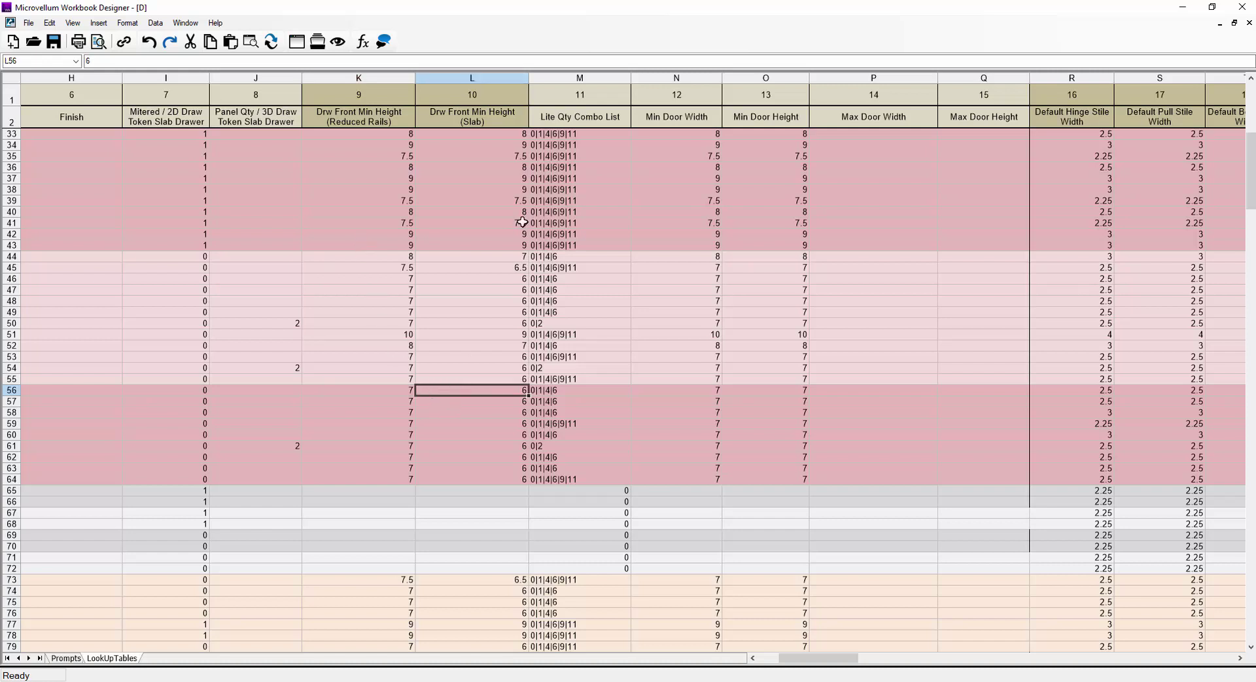
click(464, 402)
scroll(465, 404, up, 6)
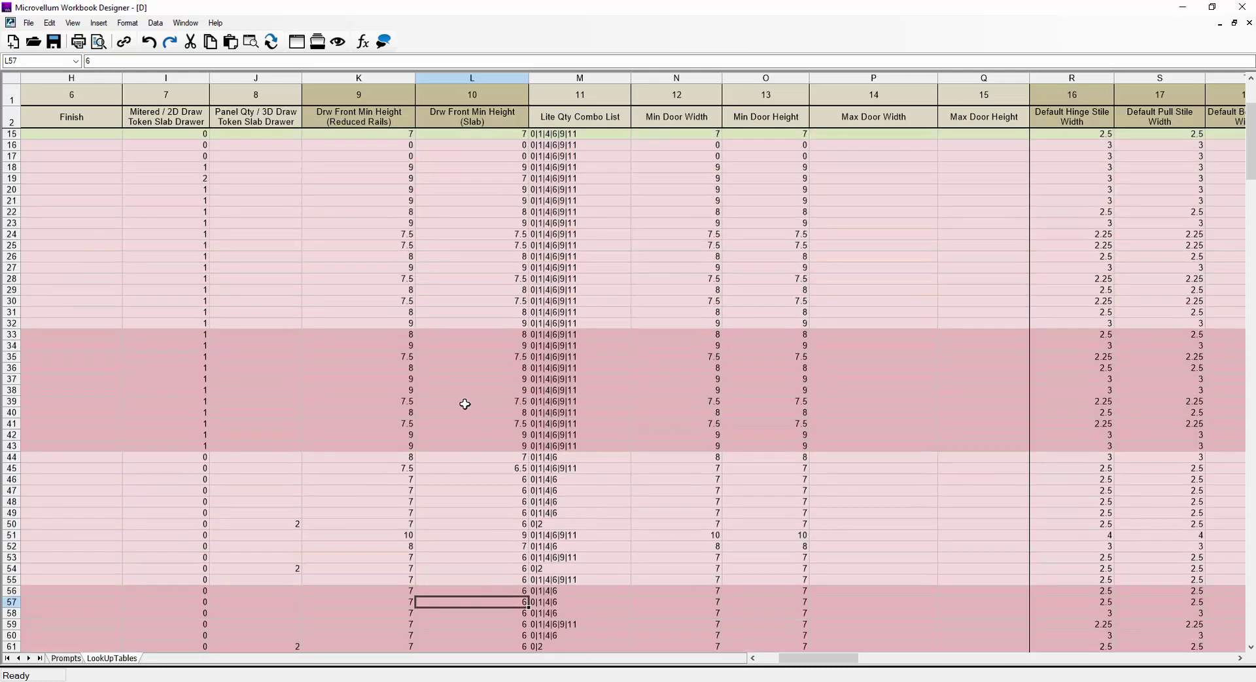
scroll(466, 404, up, 4)
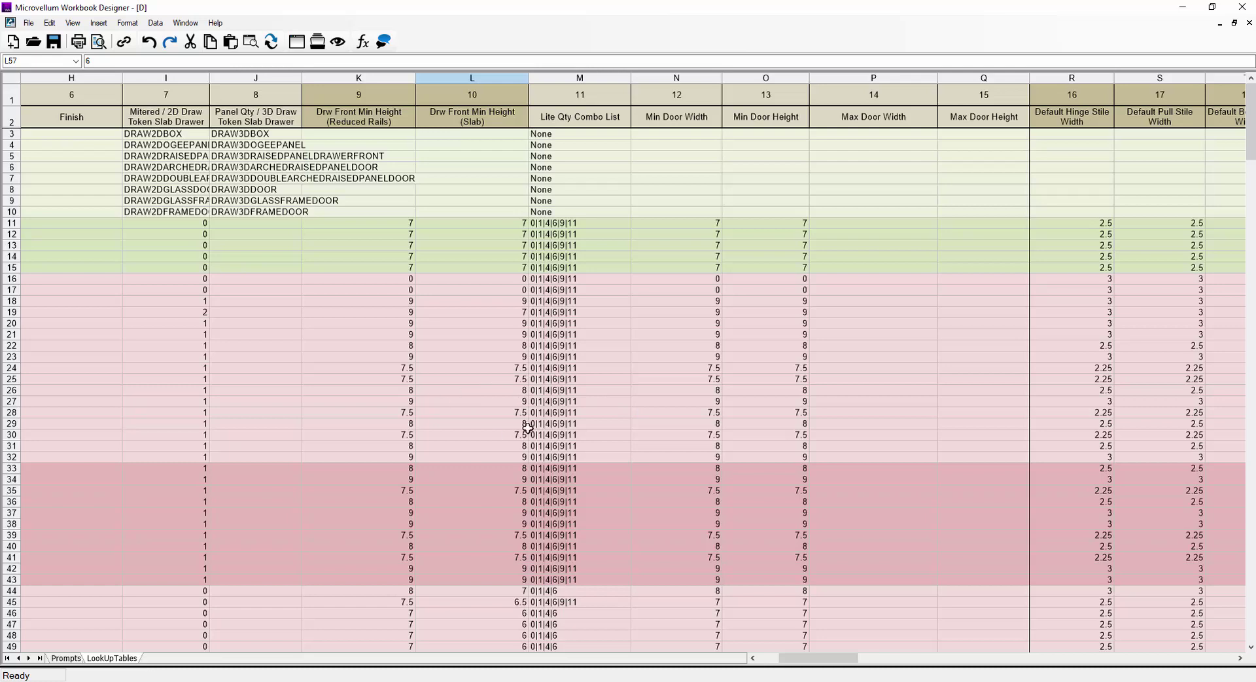
click(471, 178)
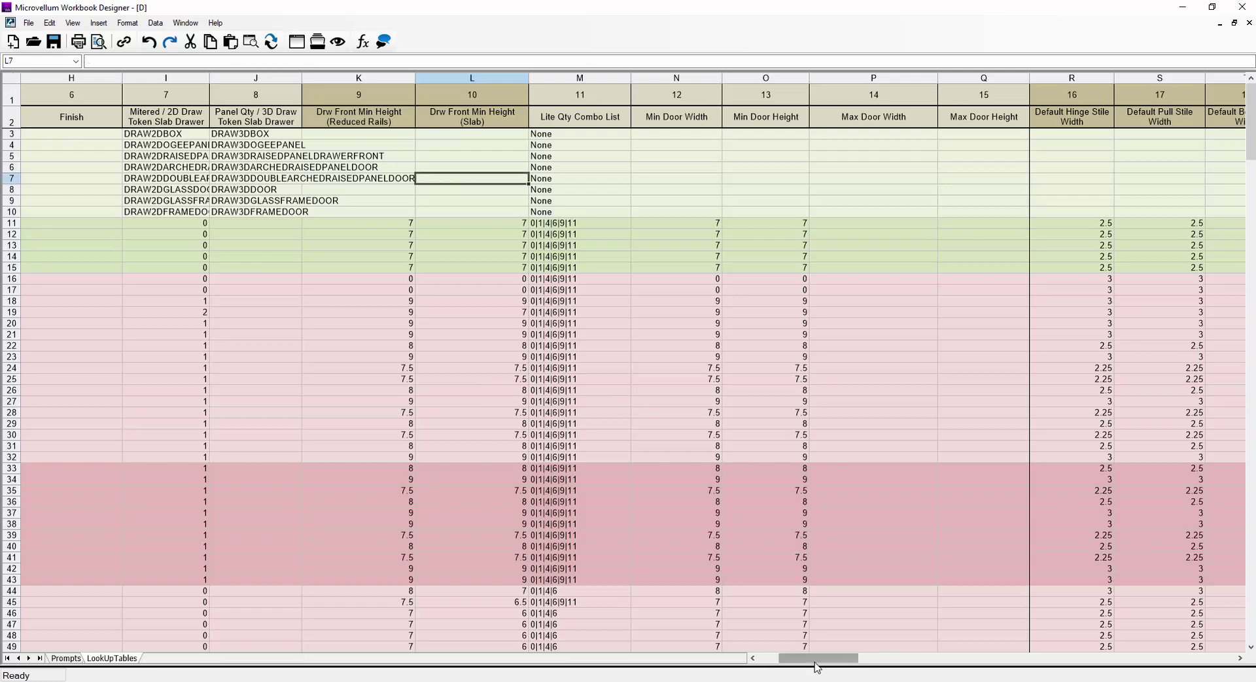
- Examine the Construction column's Slab, 5 Piece Door and MDF Routed entries across all door style groups
drag(816, 667, 808, 668)
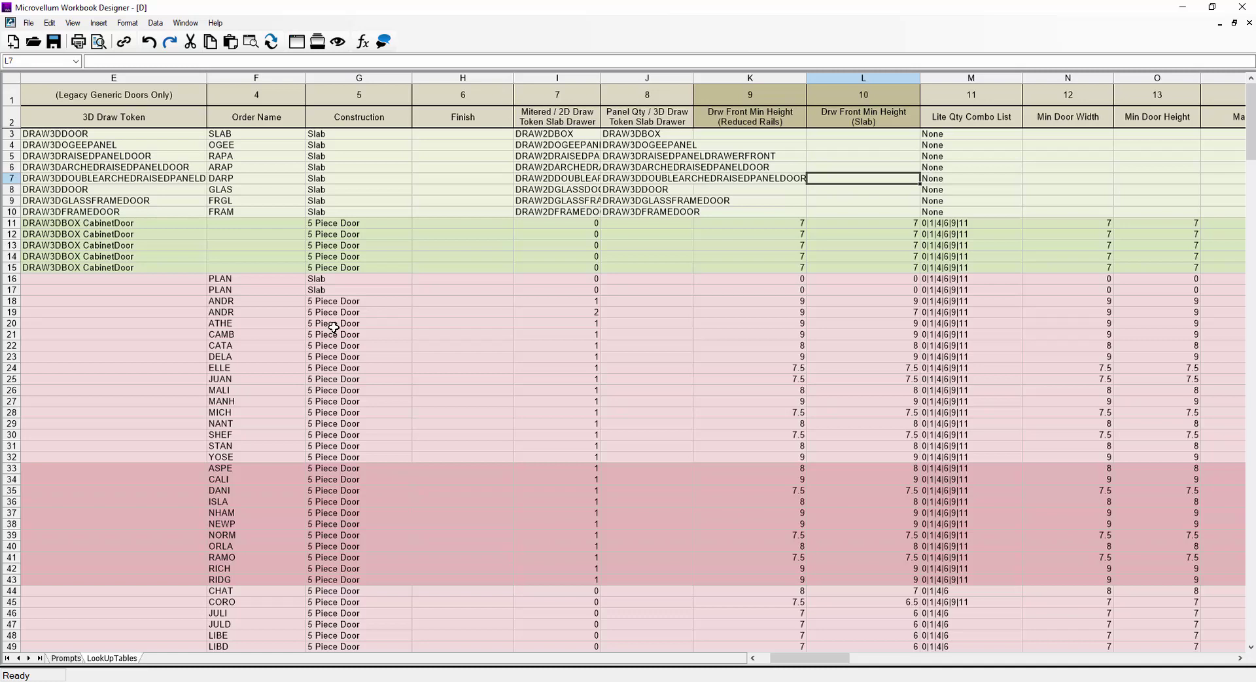
click(335, 357)
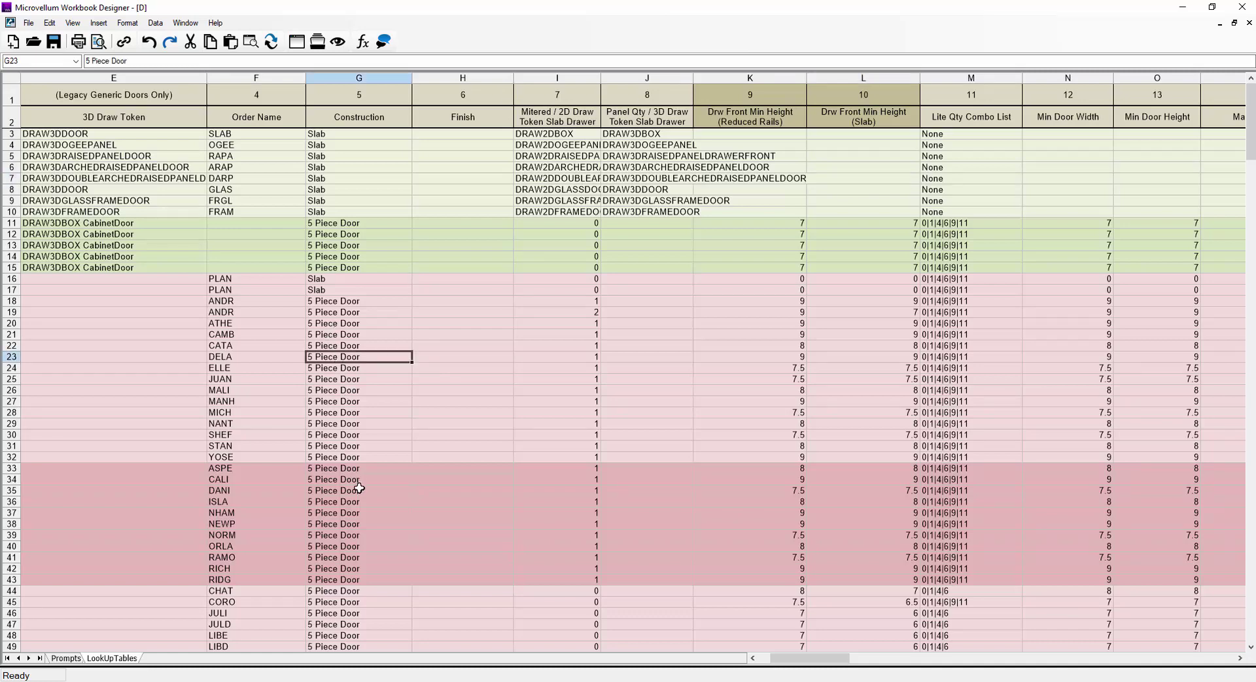
scroll(359, 488, down, 11)
scroll(359, 488, up, 11)
click(344, 181)
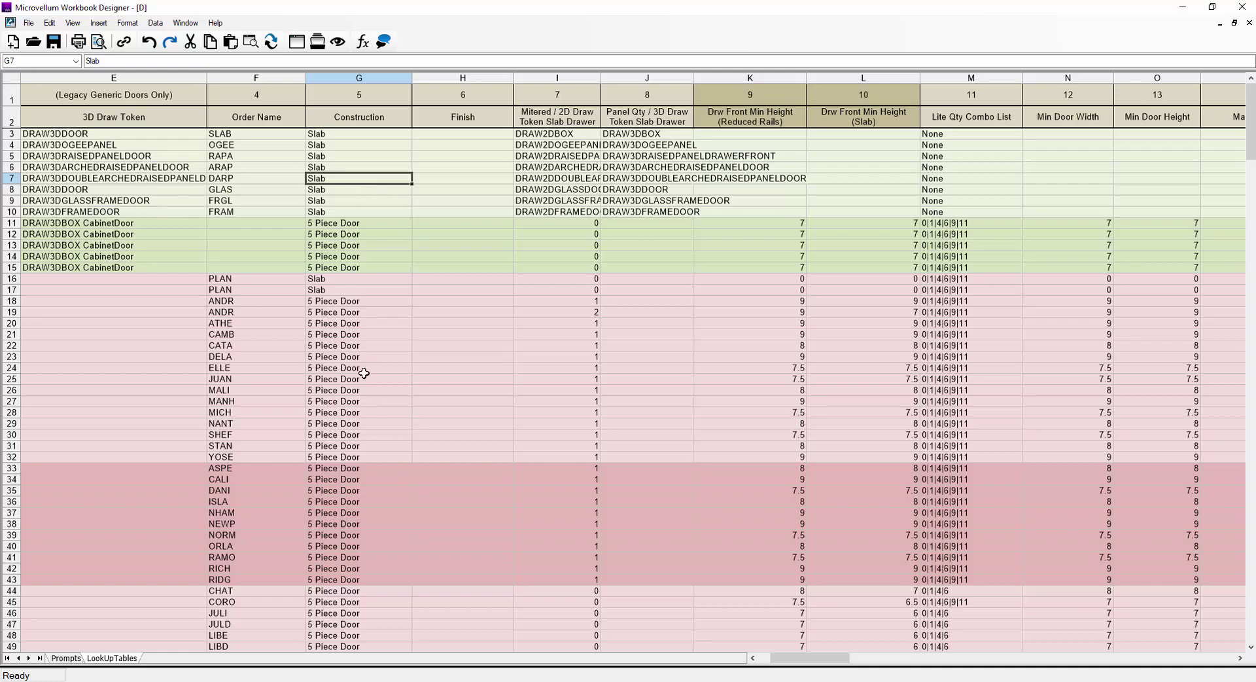
scroll(366, 375, down, 13)
scroll(366, 376, down, 6)
drag(364, 379, 391, 432)
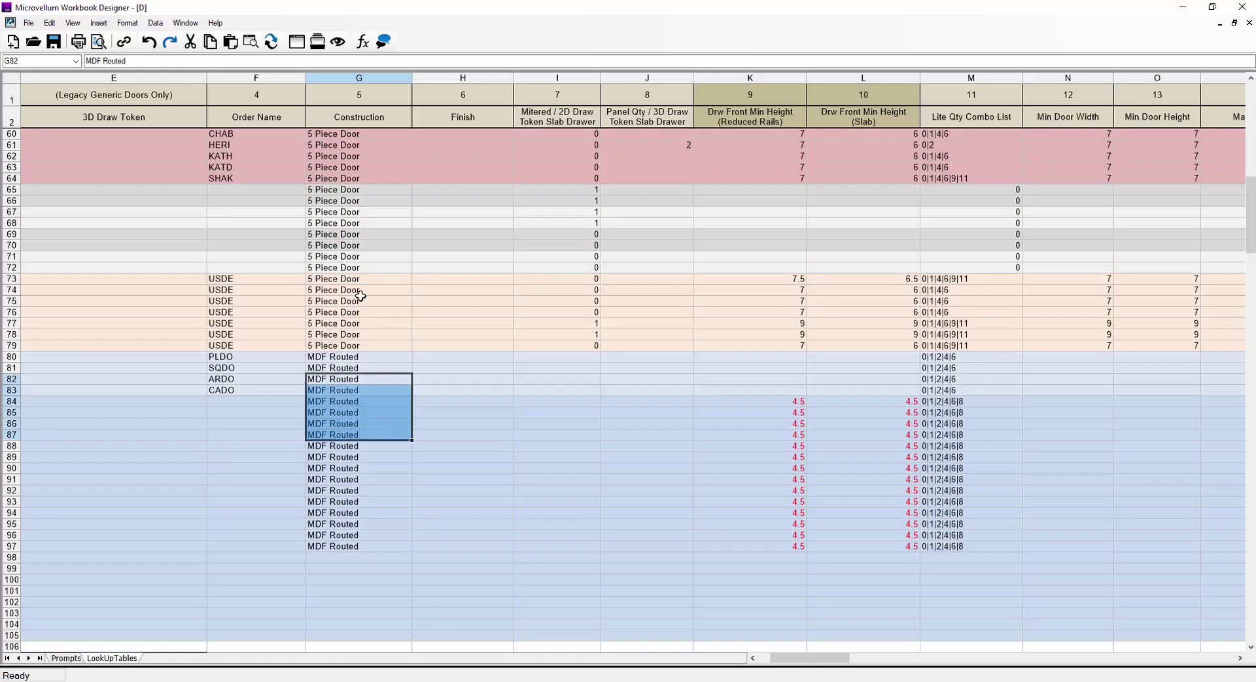
scroll(361, 295, up, 19)
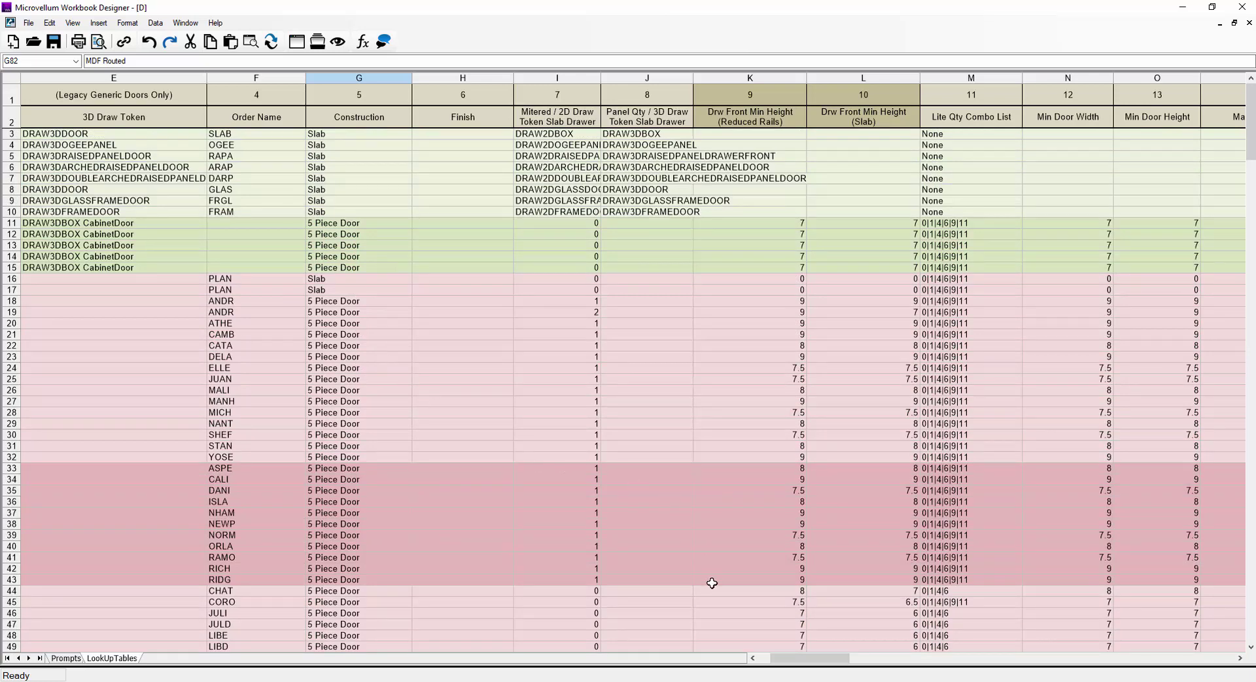
- Highlight the default stile and rail width headings for doors, drawers and FE to examine how these columns are grouped
drag(813, 665, 853, 664)
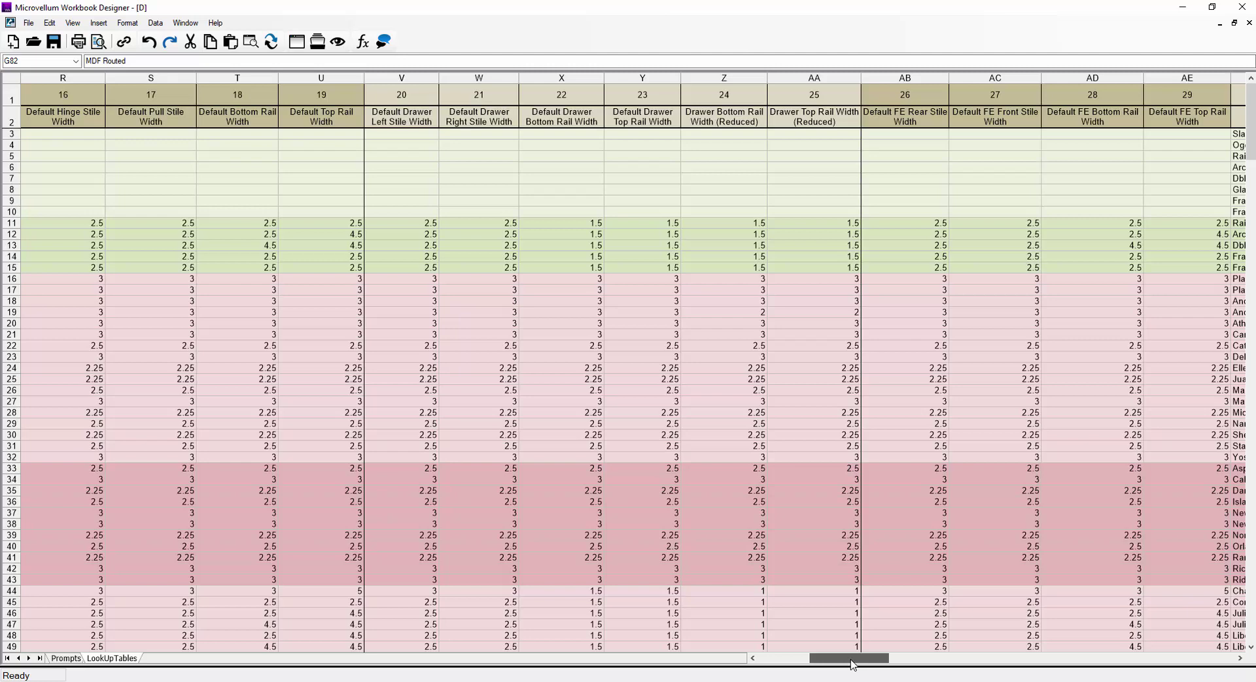
click(57, 114)
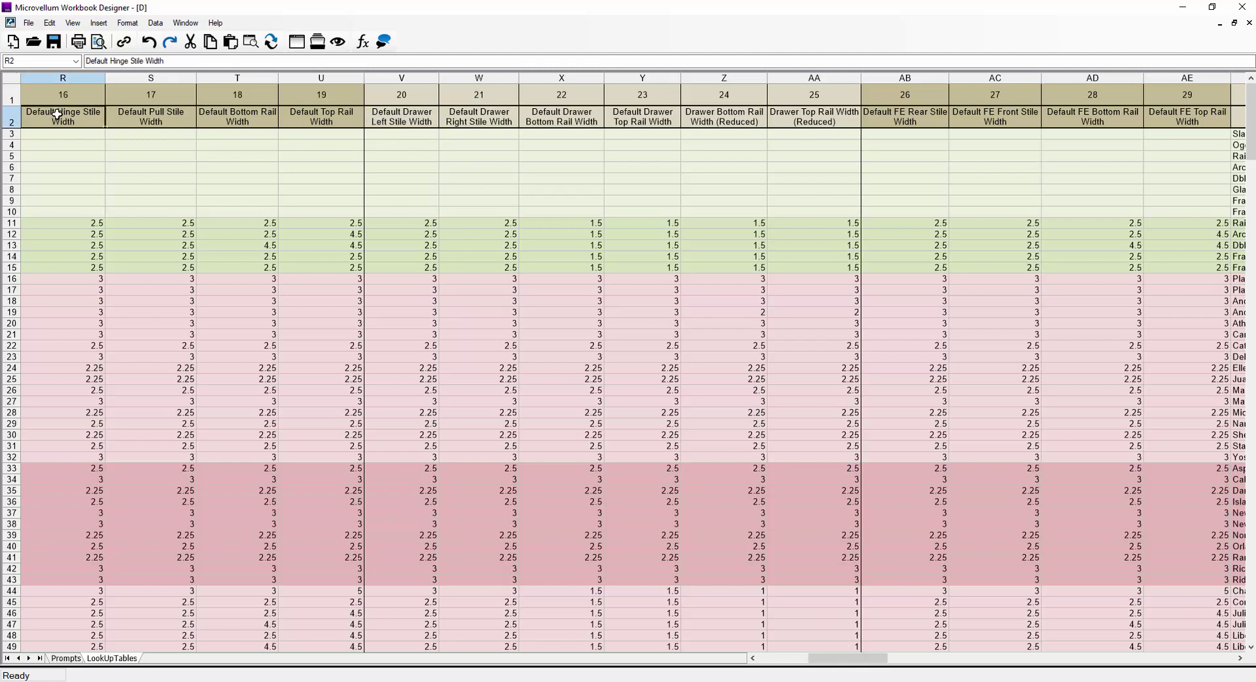
drag(58, 114, 291, 136)
drag(415, 116, 808, 136)
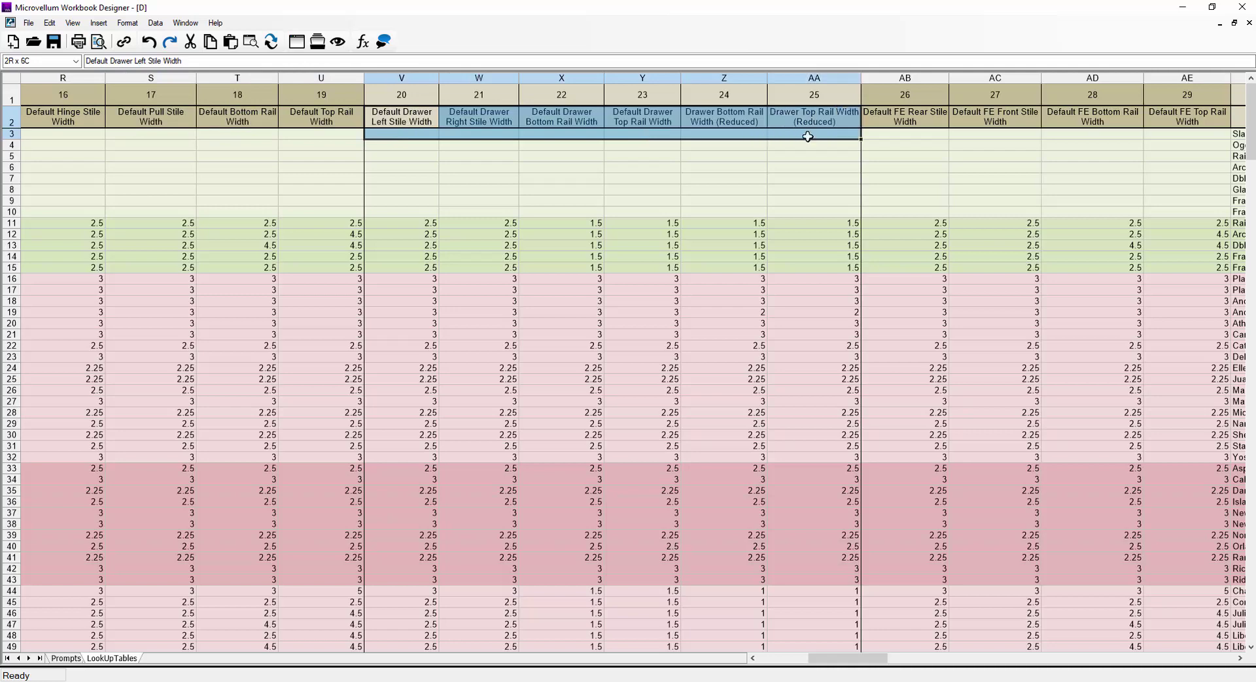
drag(905, 119, 1149, 141)
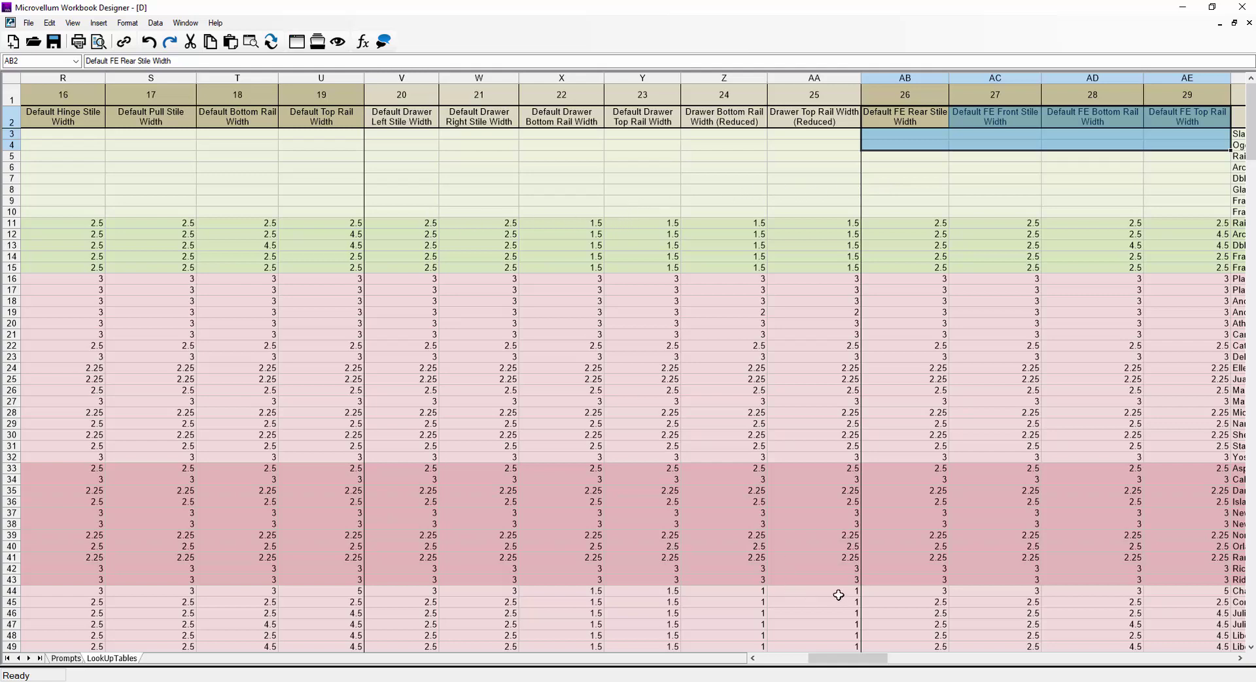
- Examine the default outside, inside and raised panel profile columns, including their drawer versions, and bring the applied molding columns into view
drag(851, 660, 895, 665)
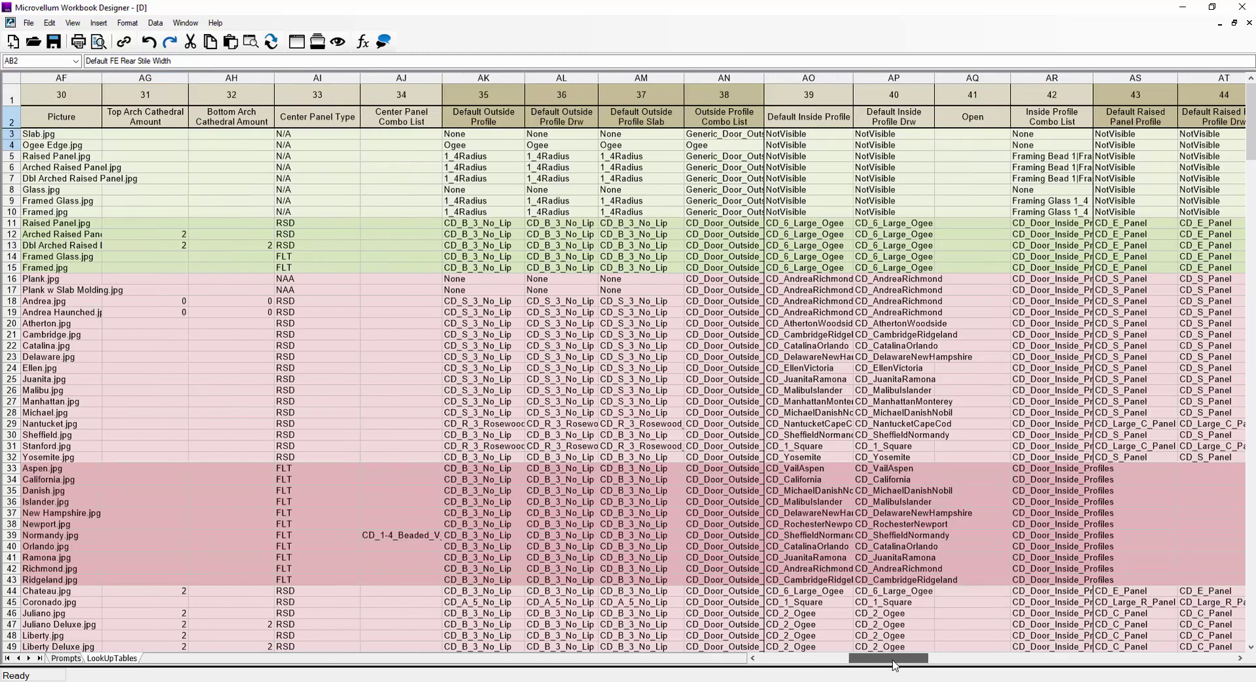
click(567, 111)
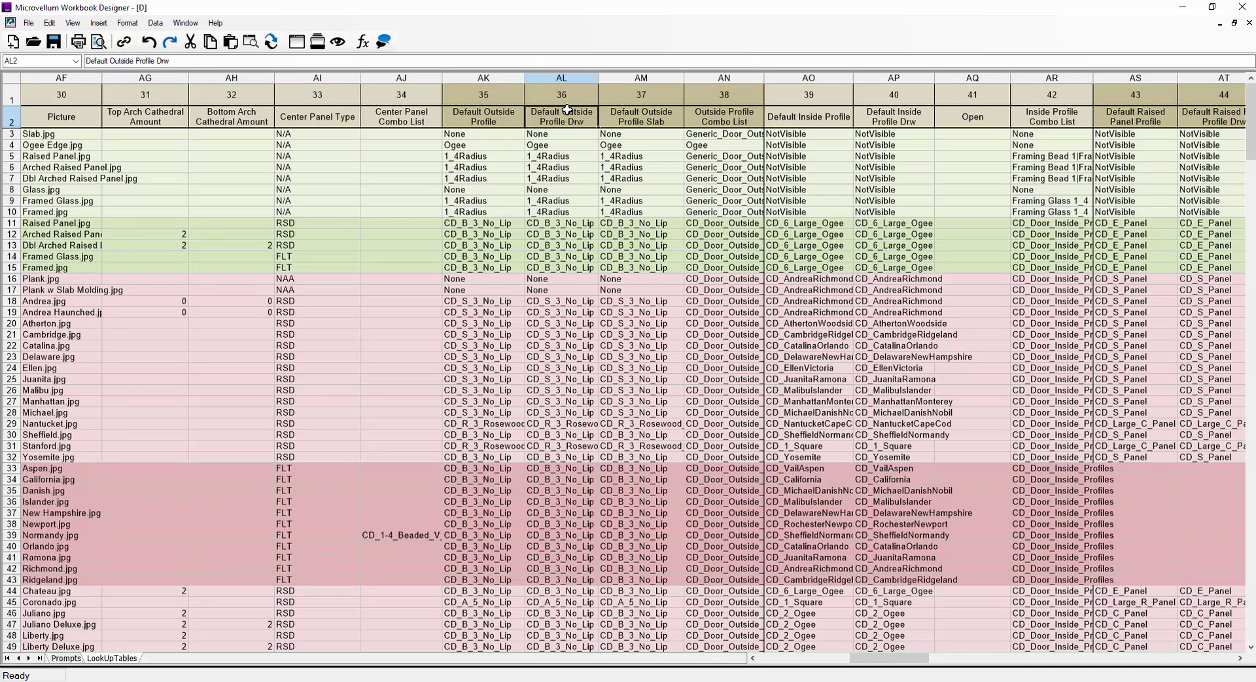
click(900, 98)
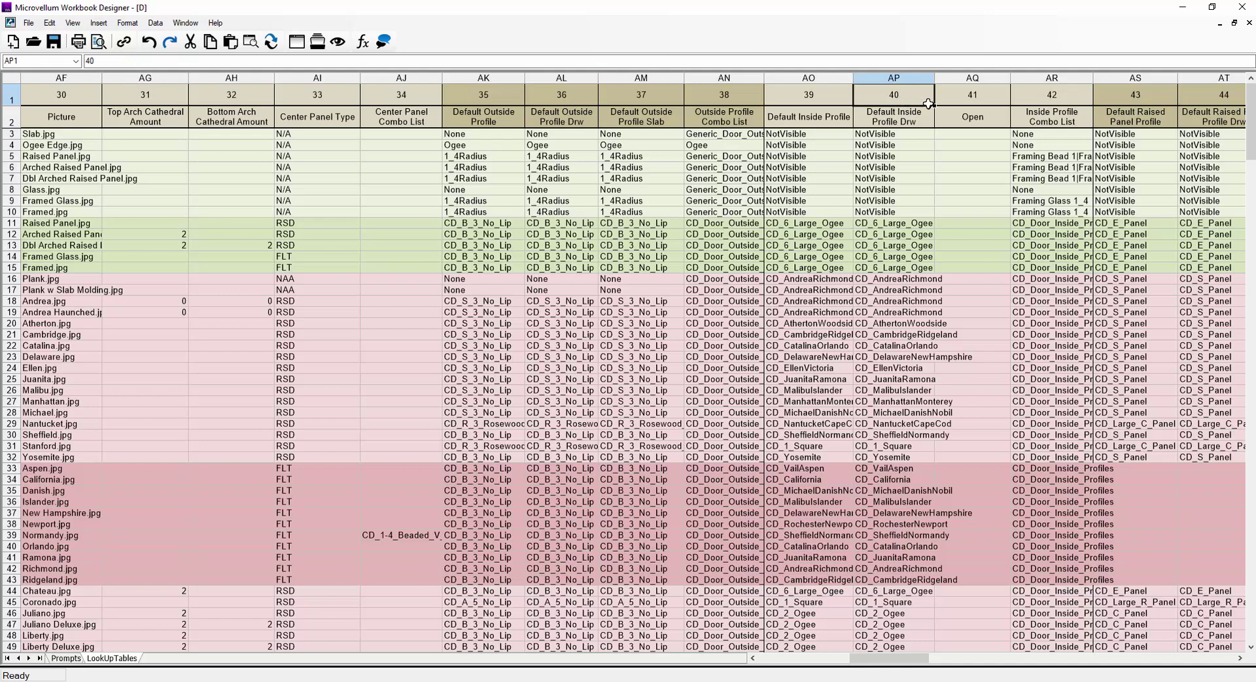
click(1182, 103)
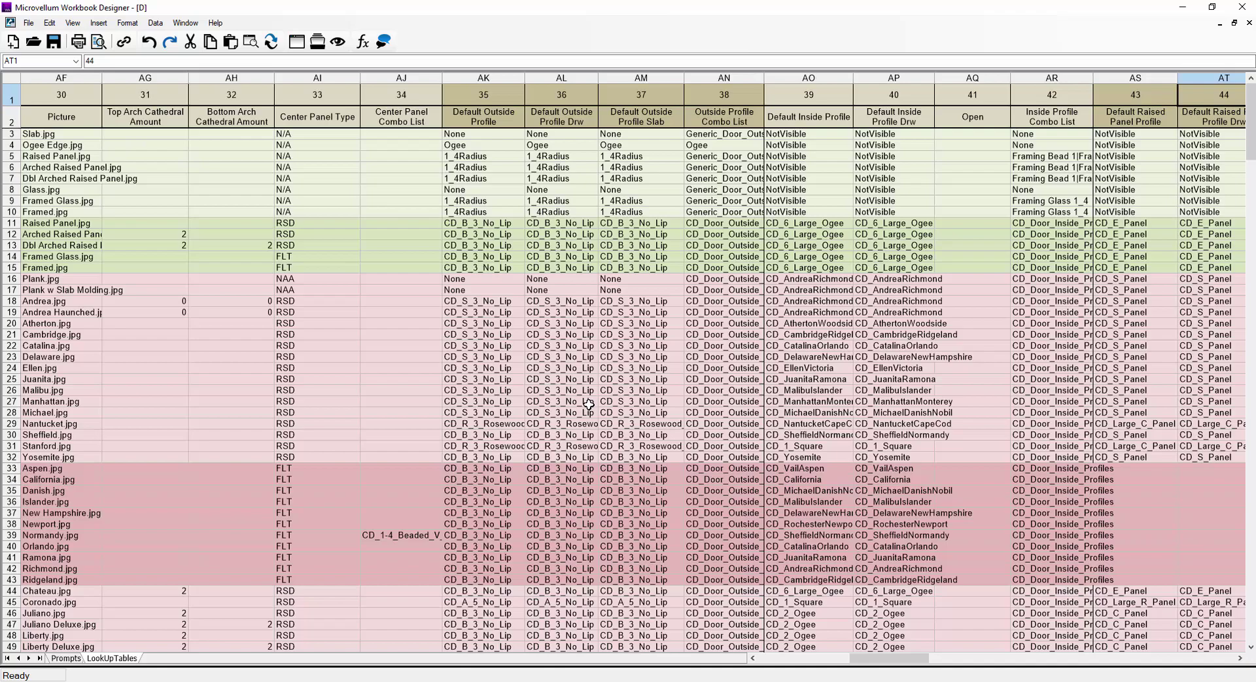
drag(880, 665, 916, 668)
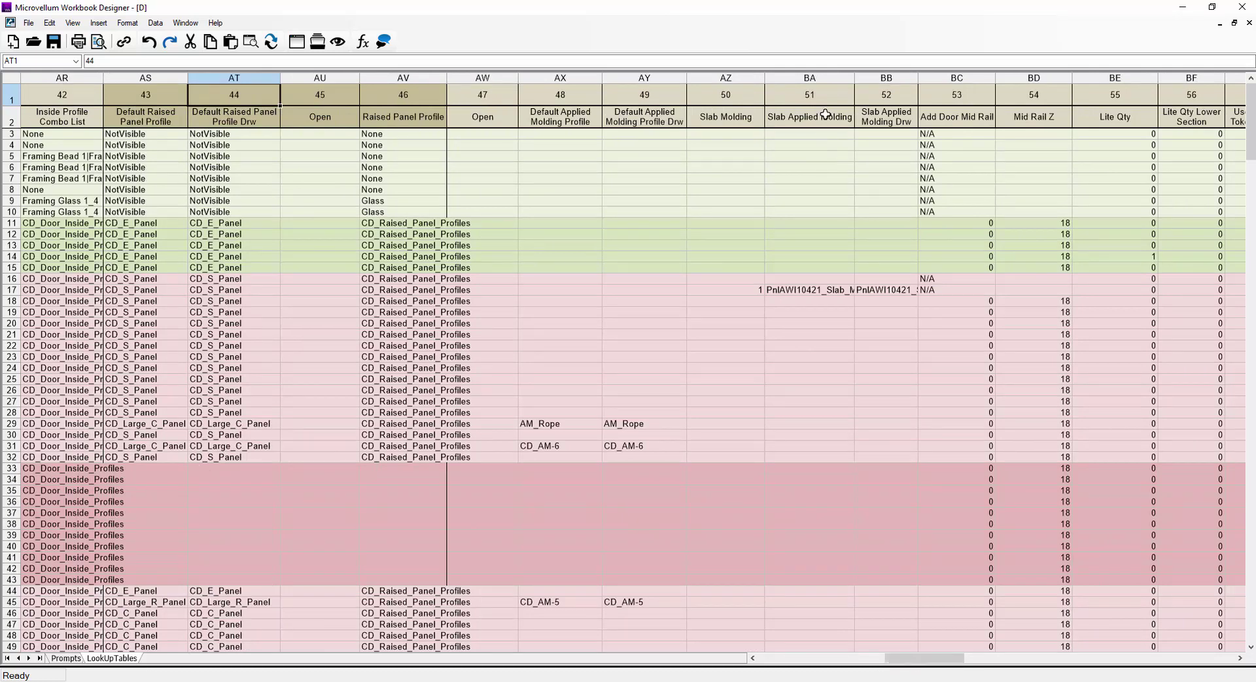
- Examine the slab molding columns, including the Plank w Slab Molding entry, and the Flat Panel (FLT) Thickness formula for inset styles
drag(727, 116, 871, 211)
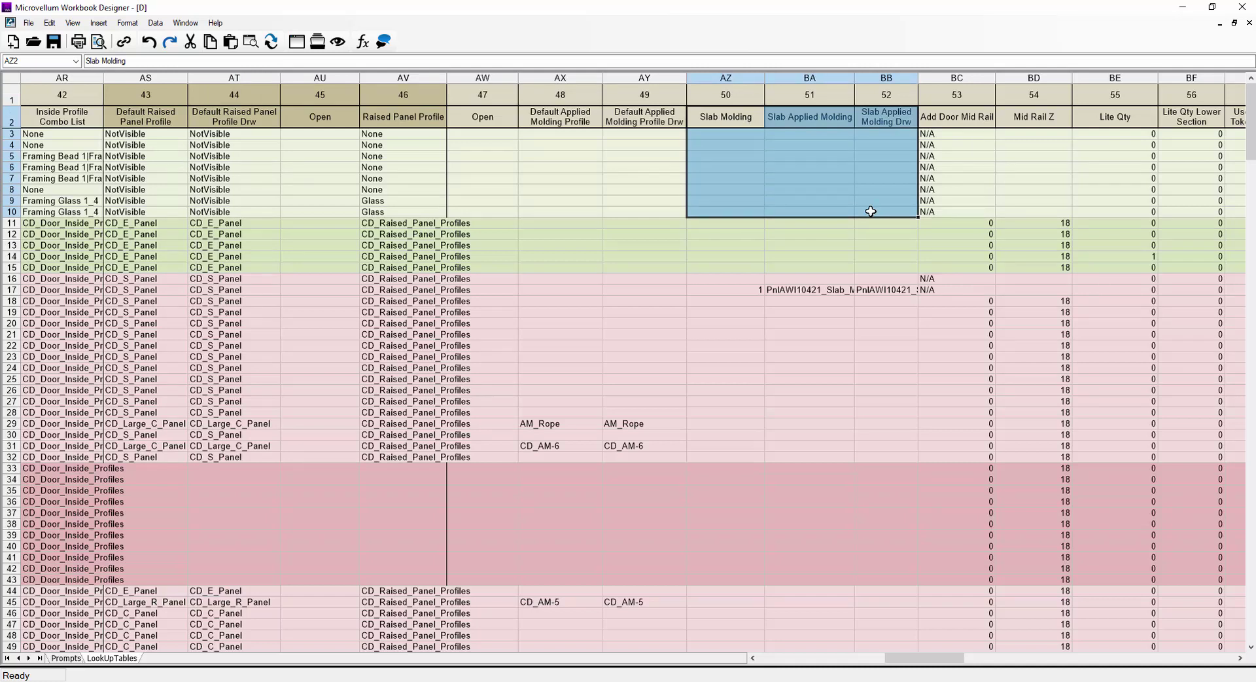
click(732, 290)
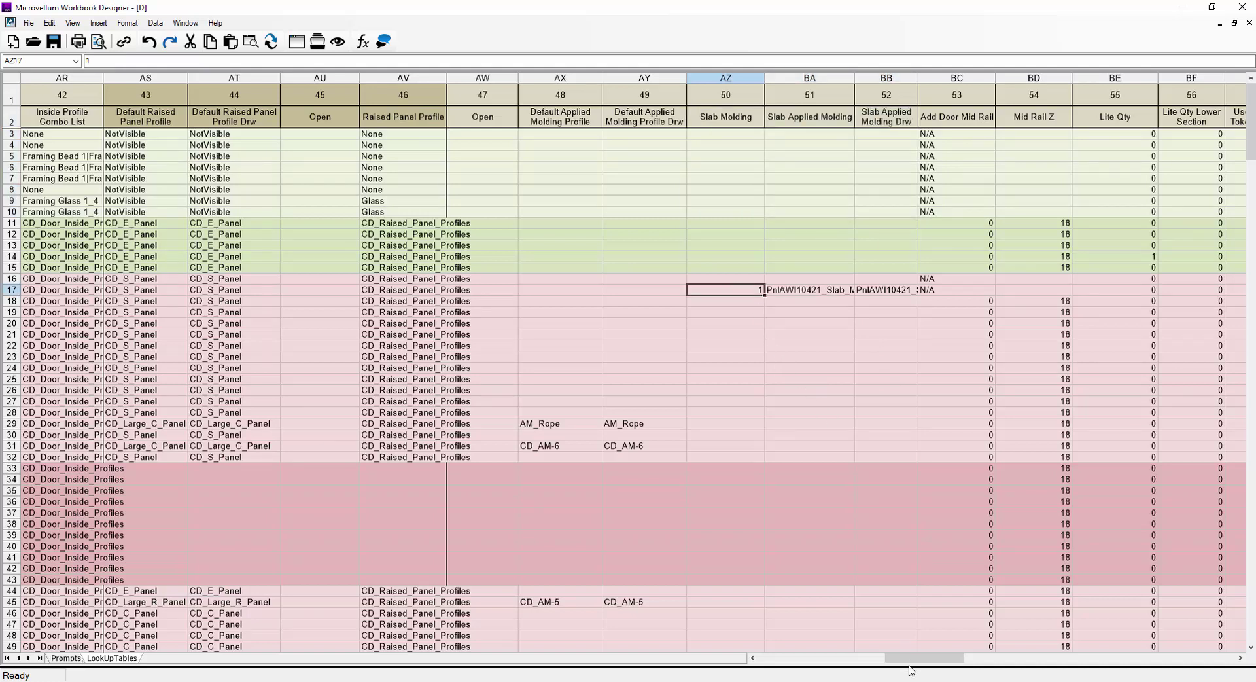
drag(914, 662, 949, 664)
click(588, 259)
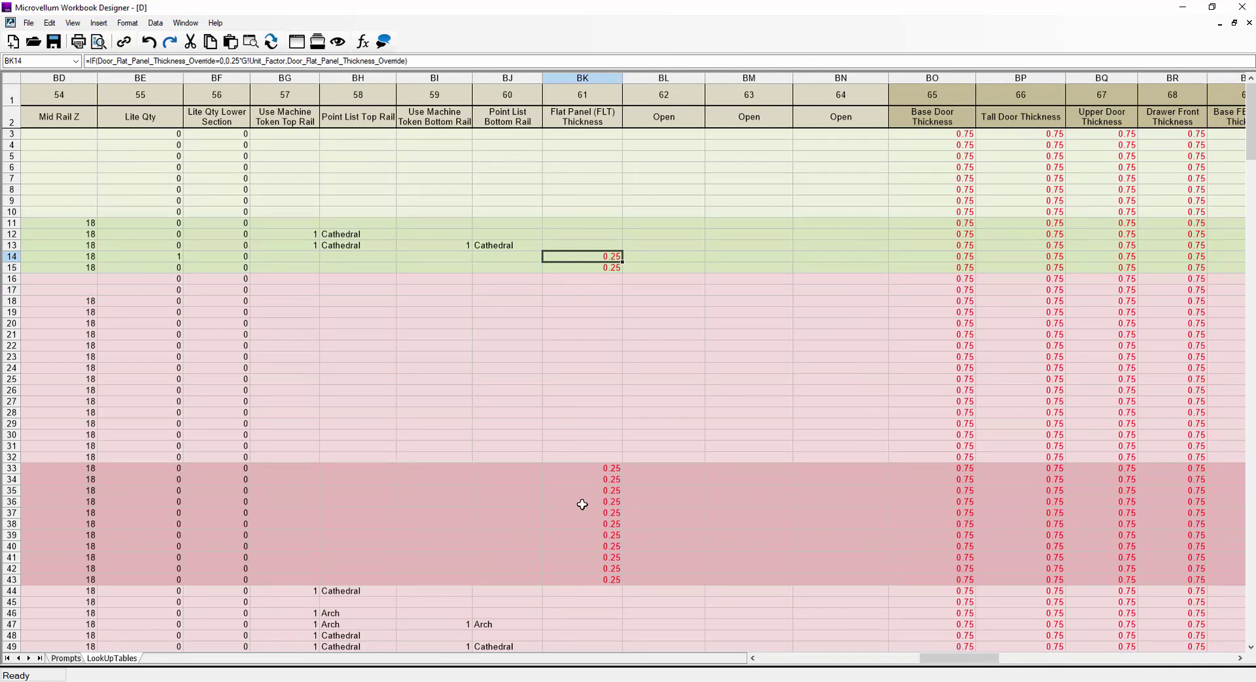
click(569, 235)
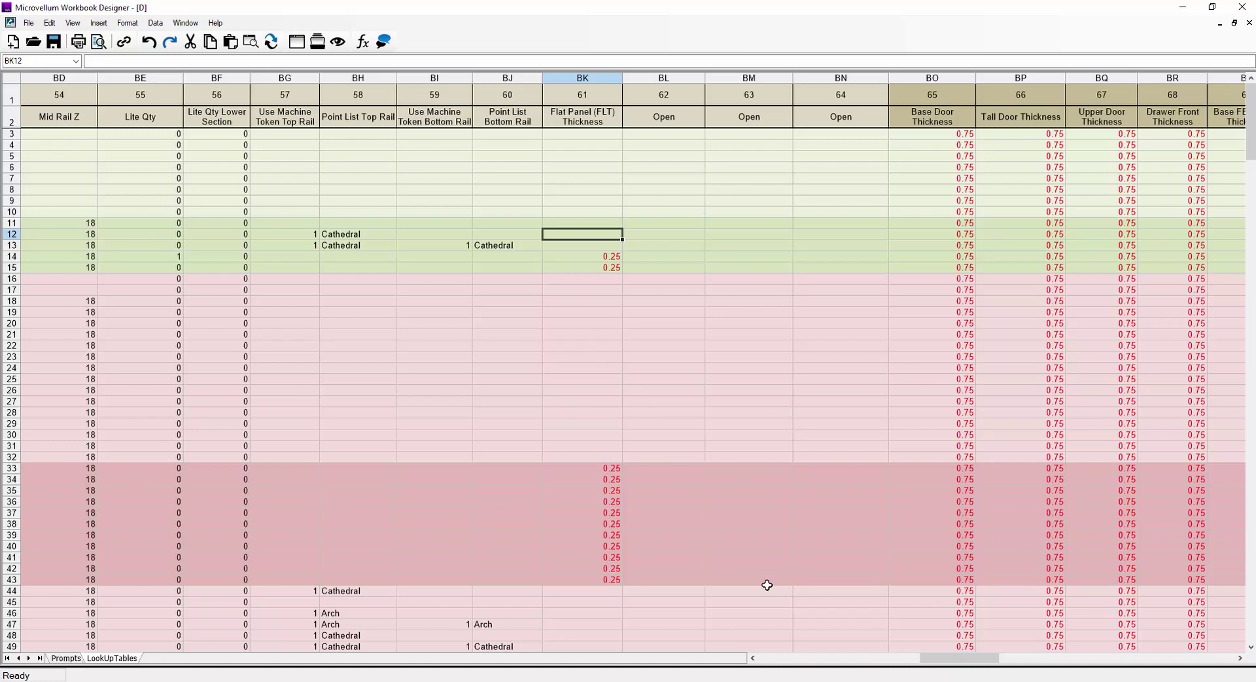
- Examine the Base Door Thickness formulas across the Generic and Cal Door rows, among the door, drawer front and FE thickness columns
drag(936, 661, 961, 665)
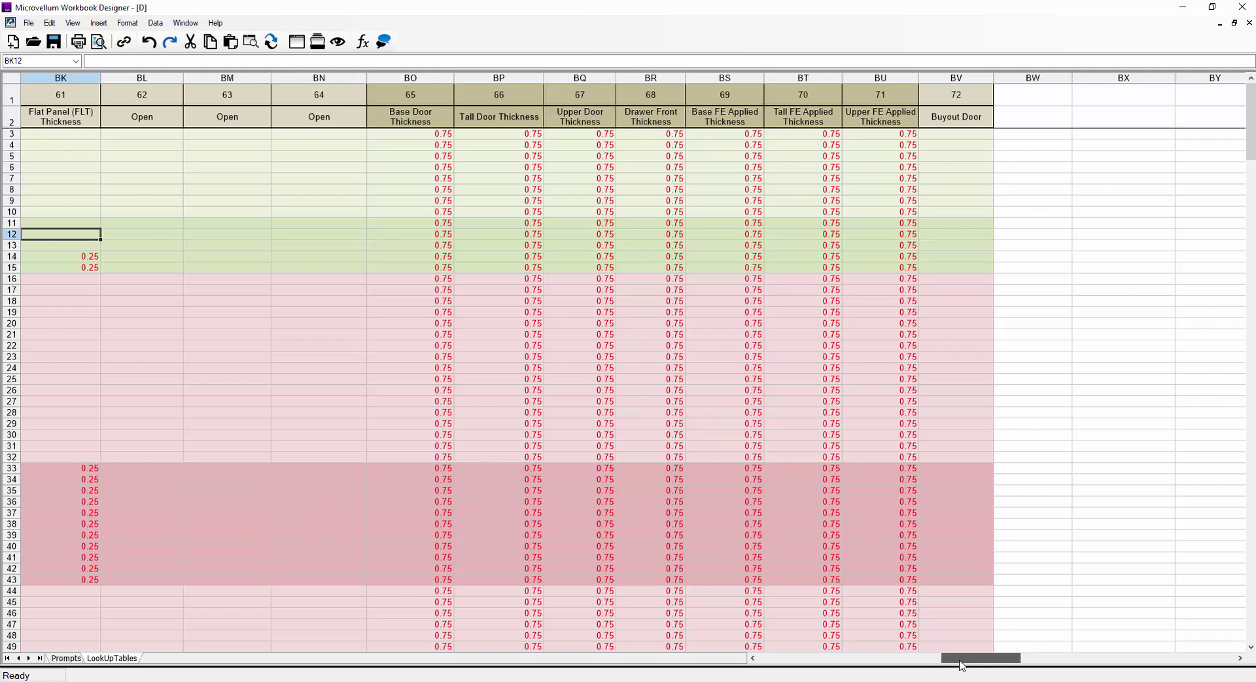
click(424, 234)
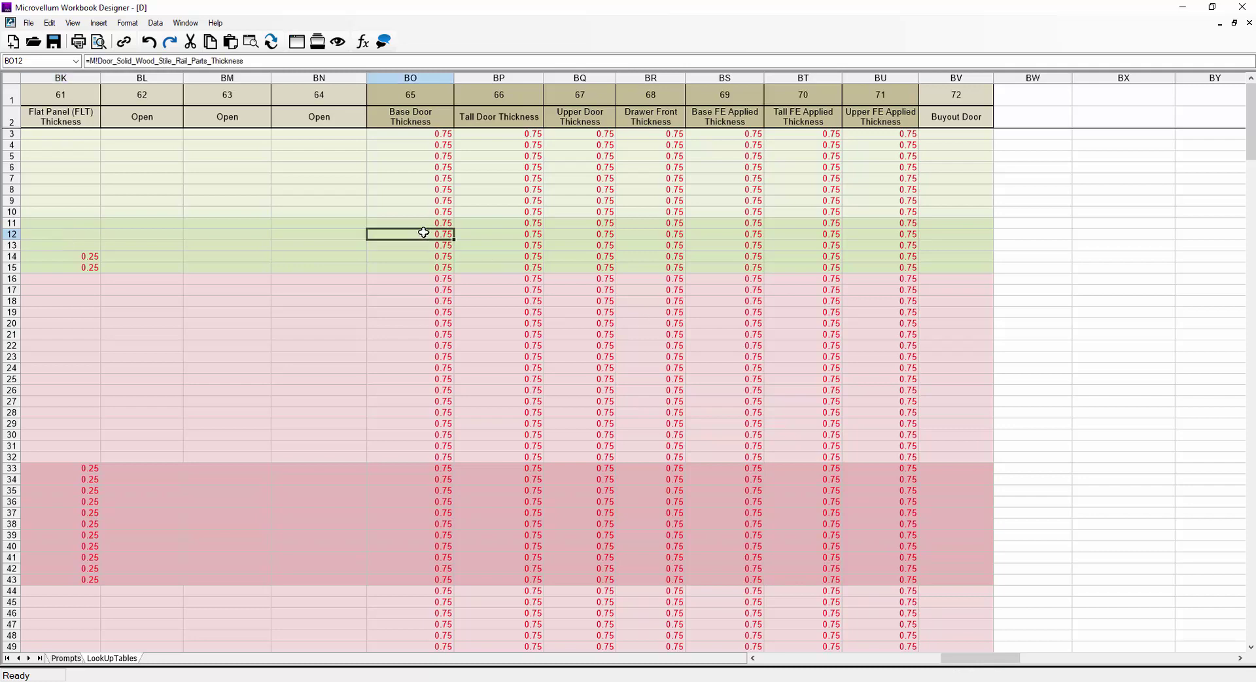
click(434, 323)
click(442, 180)
click(437, 300)
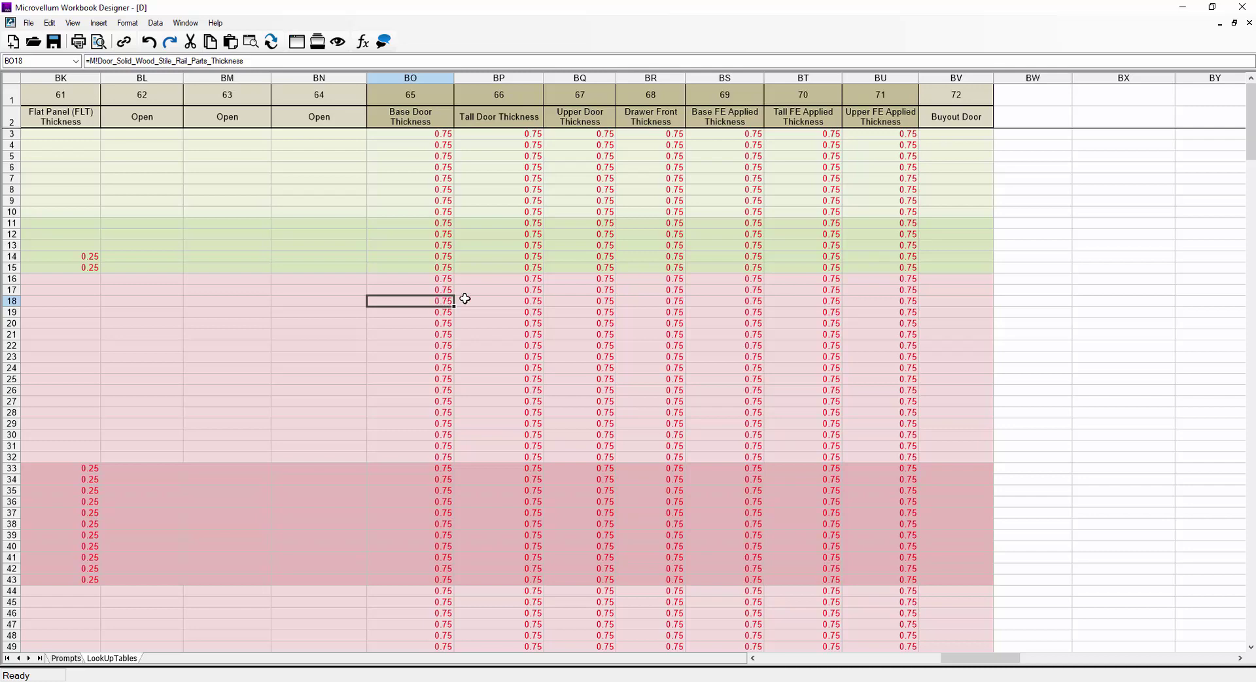
- Highlight the Buyout Door column and examine its entries across the door styles
drag(953, 110, 954, 415)
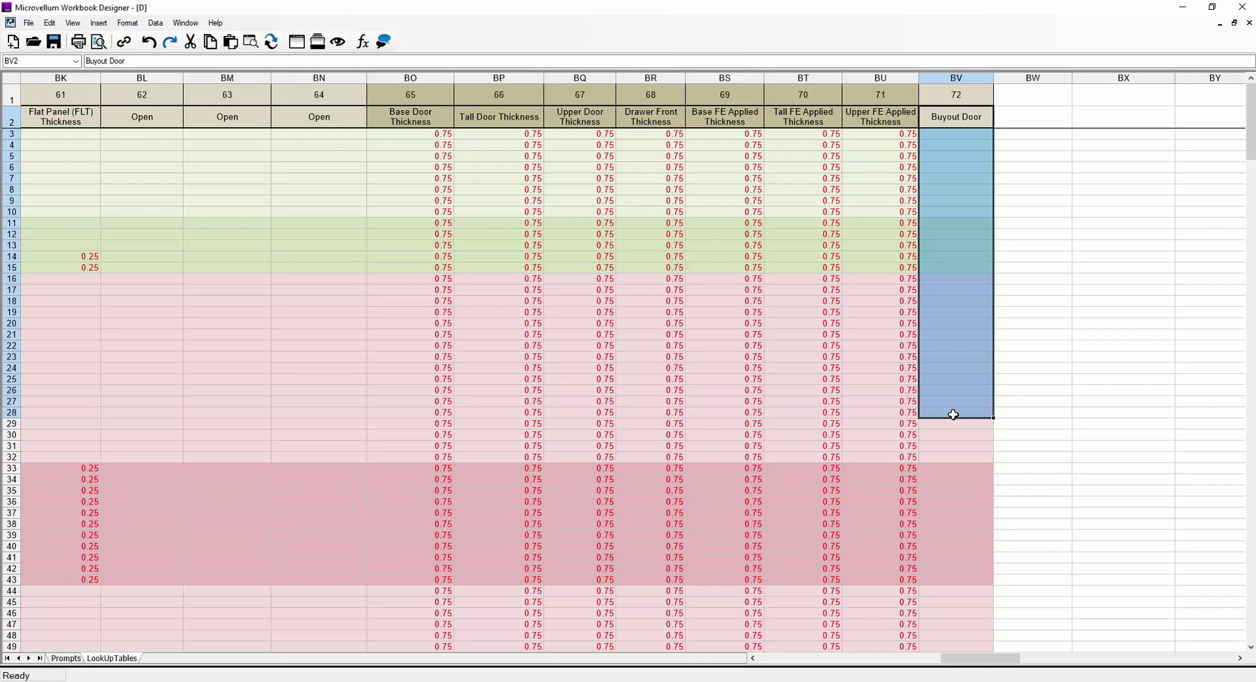
click(943, 289)
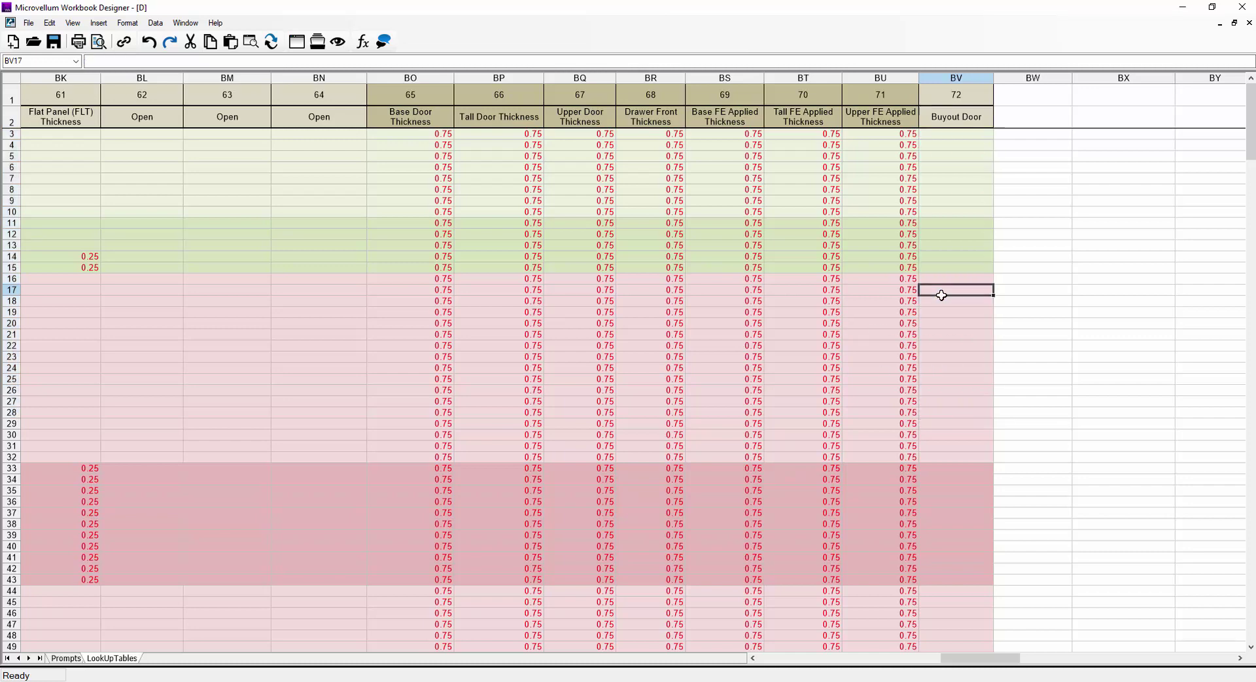
scroll(942, 295, down, 3)
scroll(941, 295, up, 3)
- Survey all lookup tables below the door style table, through the profile, panel and applied molding tables to the MDF Pattern Options
drag(966, 660, 783, 659)
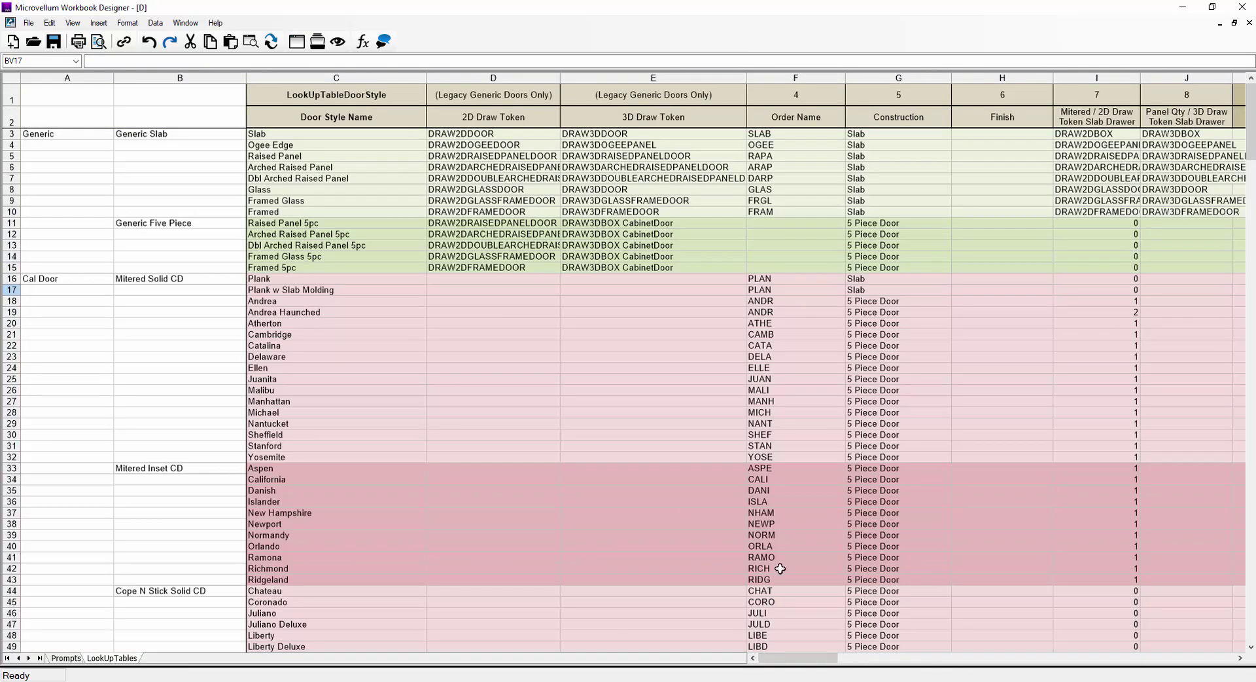
scroll(782, 564, down, 8)
scroll(783, 563, down, 4)
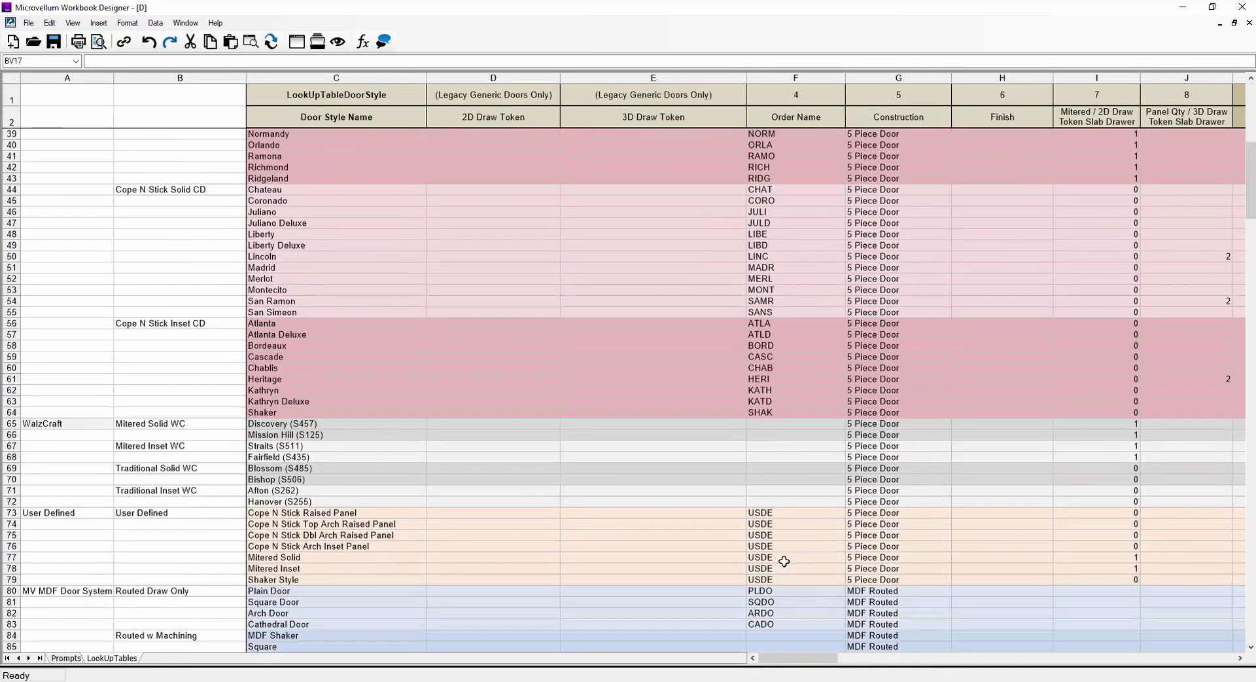
scroll(784, 561, down, 11)
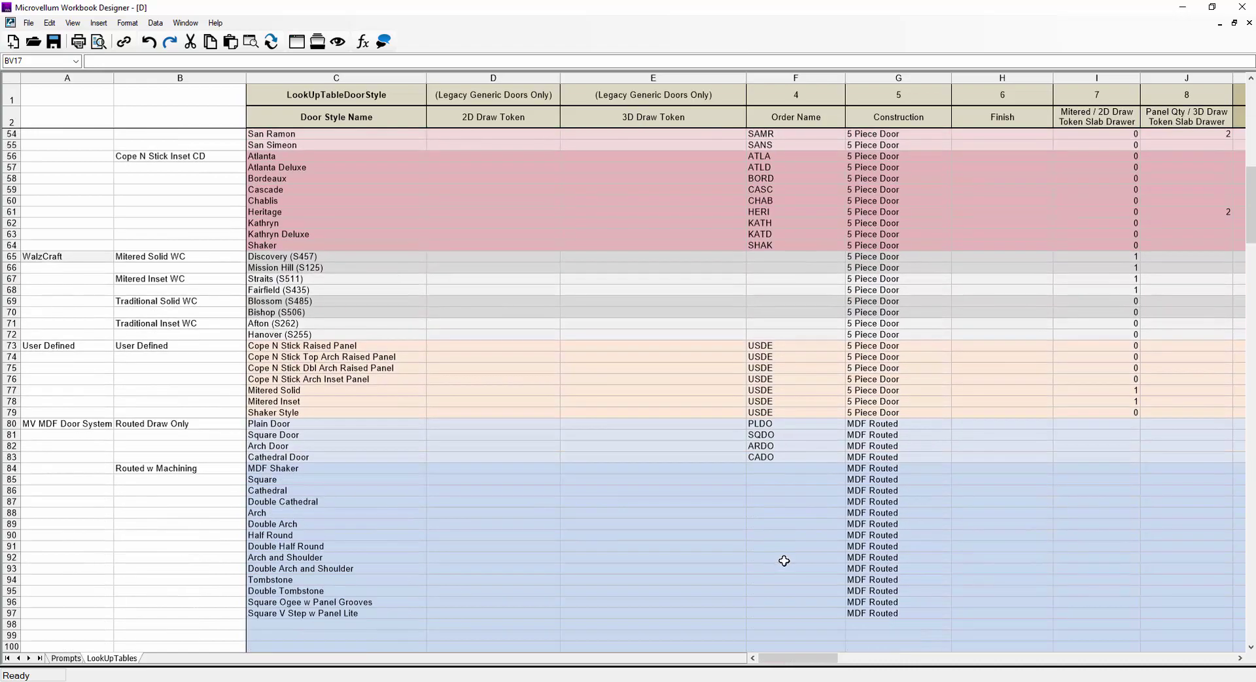
scroll(784, 560, down, 17)
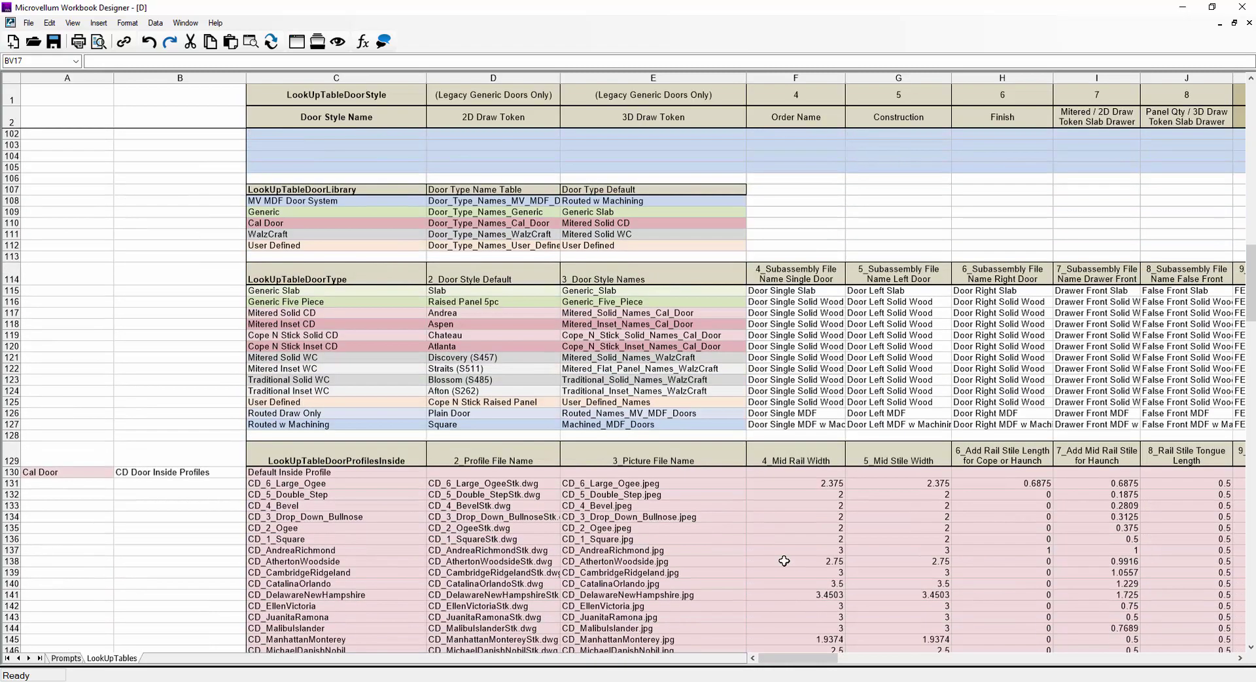
scroll(784, 561, down, 20)
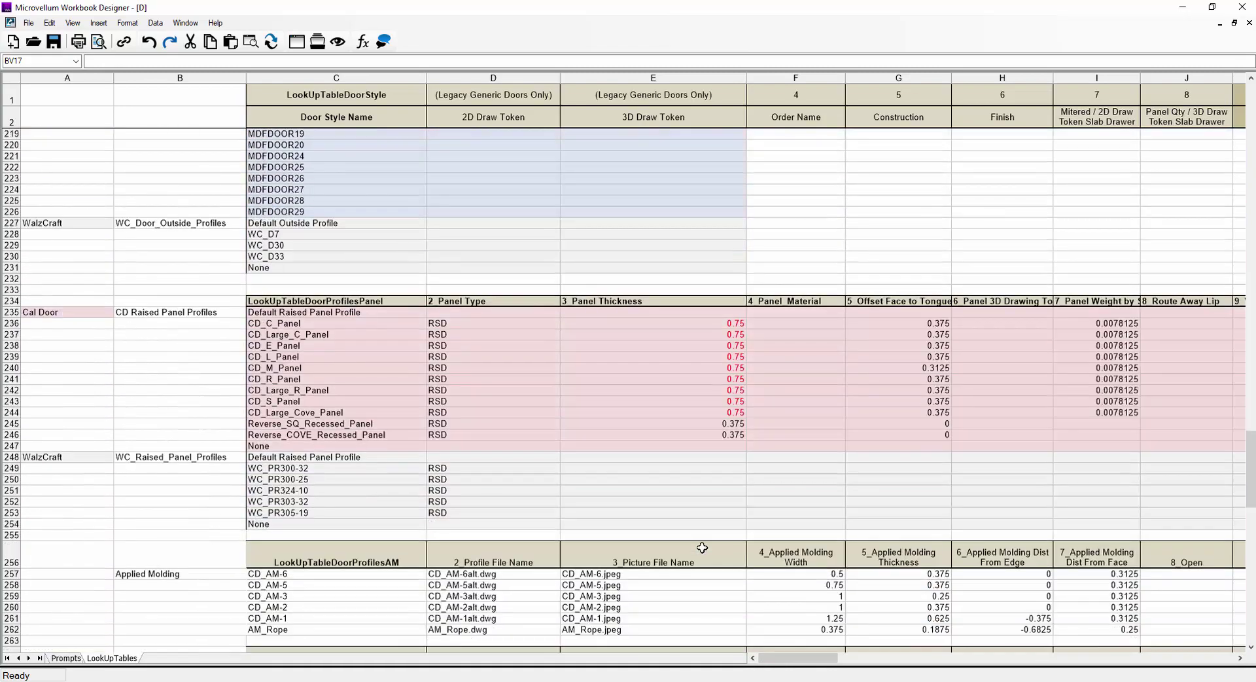
scroll(702, 547, down, 17)
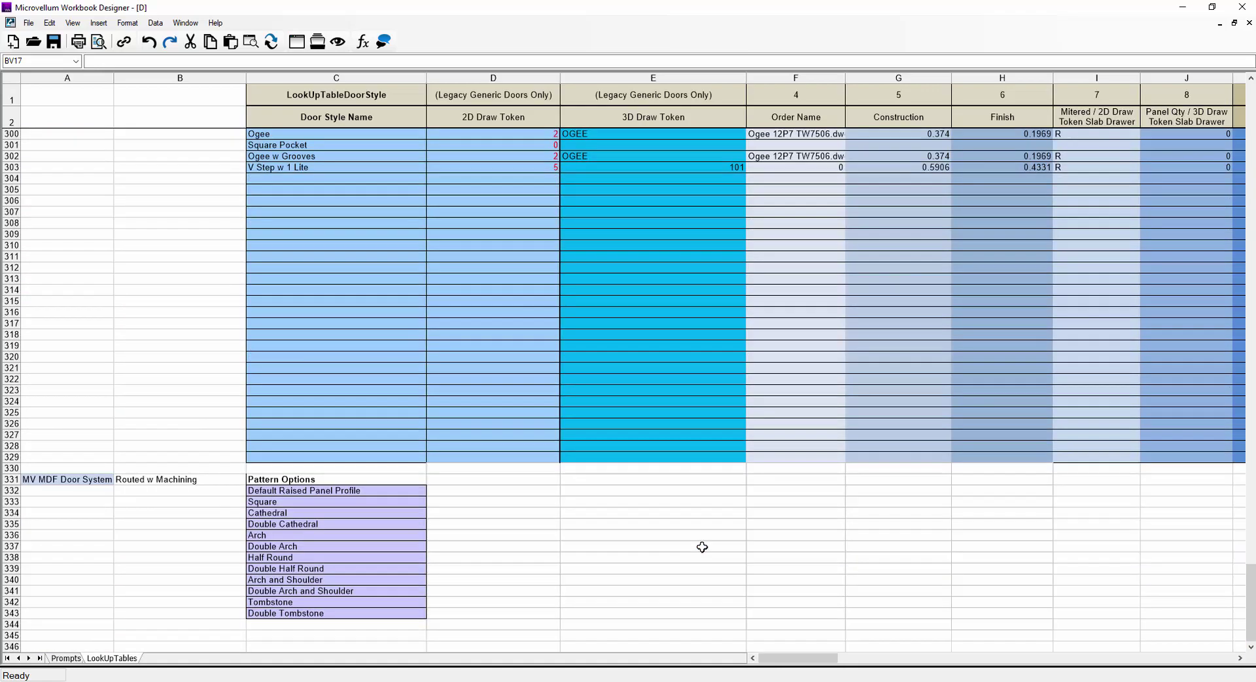
scroll(474, 538, up, 20)
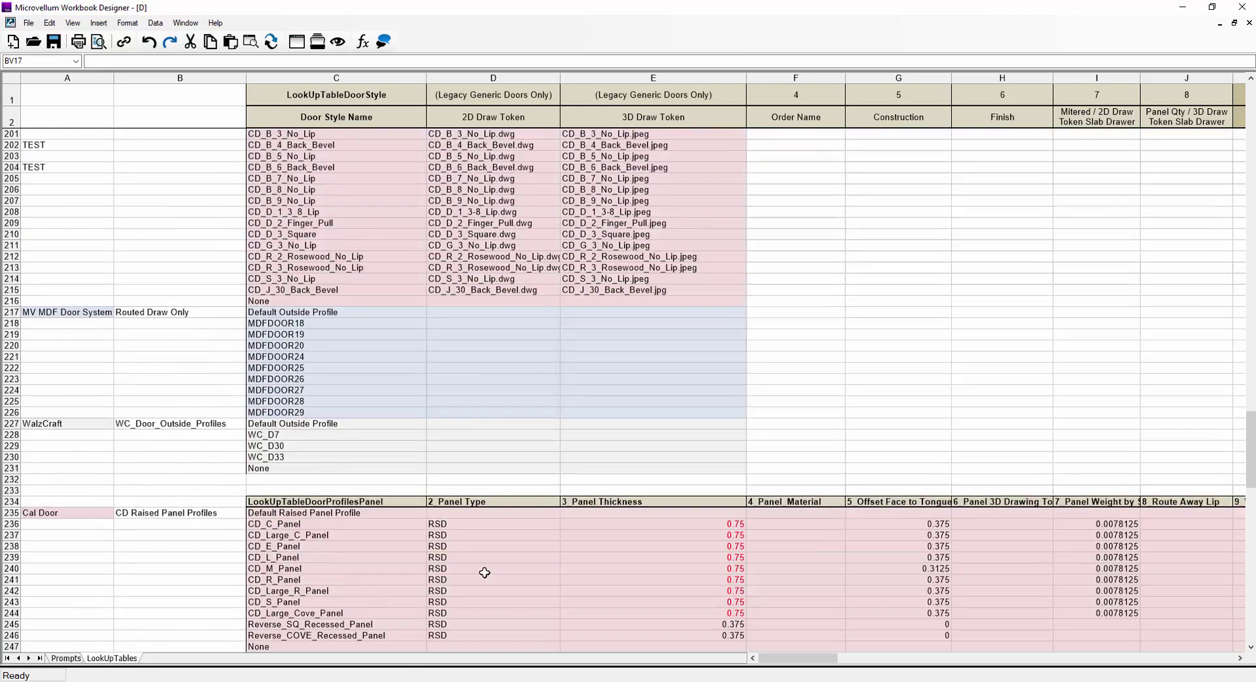
scroll(490, 564, up, 20)
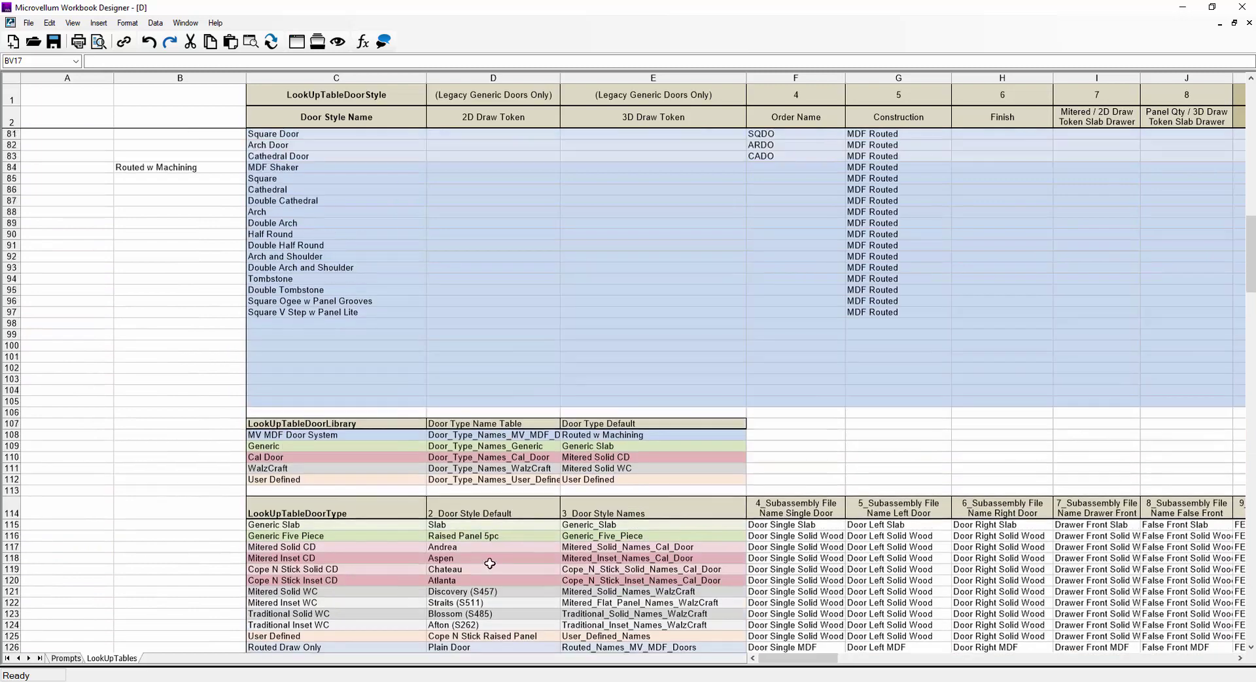
scroll(490, 564, up, 19)
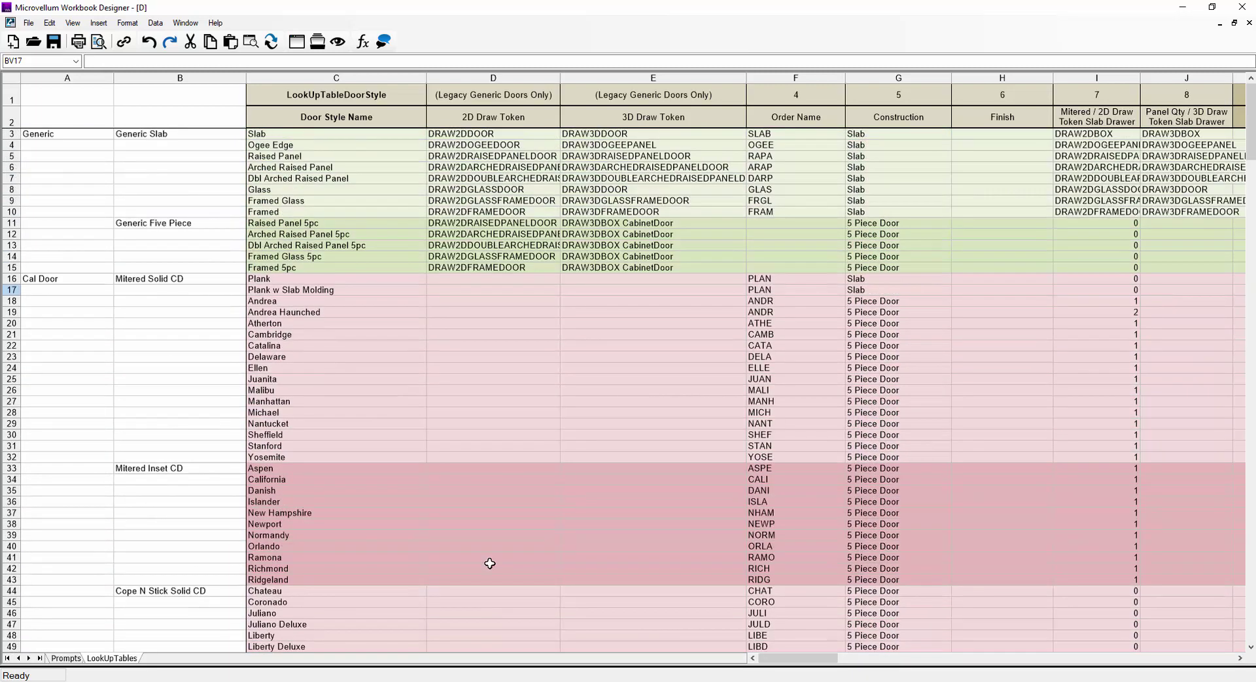
- Examine the LookUpTableDoorLibrary table's door type names and defaults, highlighting the whole table and its Cal Door row
scroll(490, 563, down, 20)
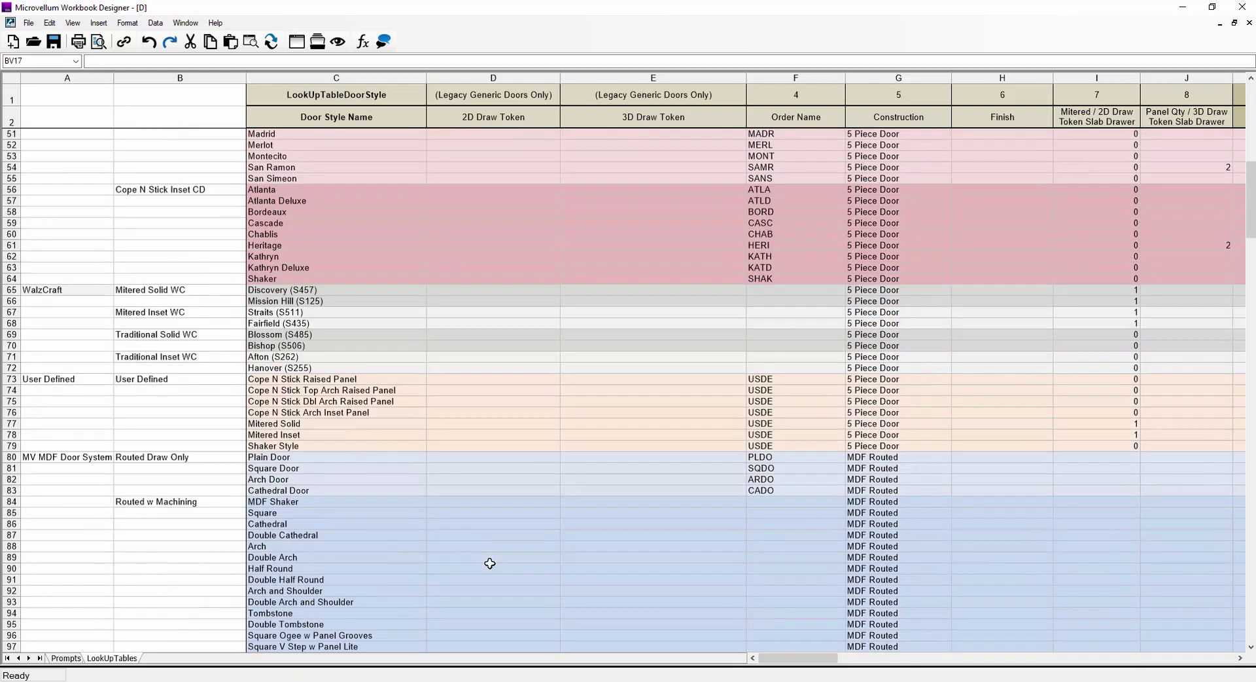
scroll(490, 563, down, 8)
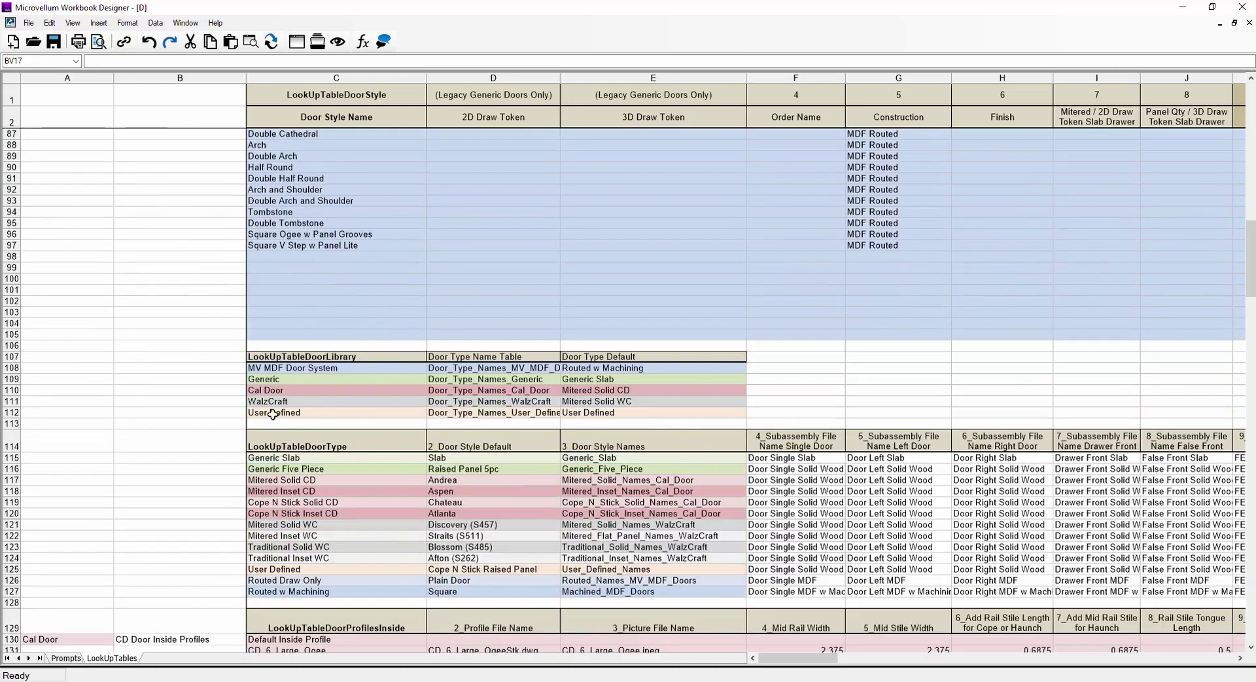
drag(331, 368, 674, 413)
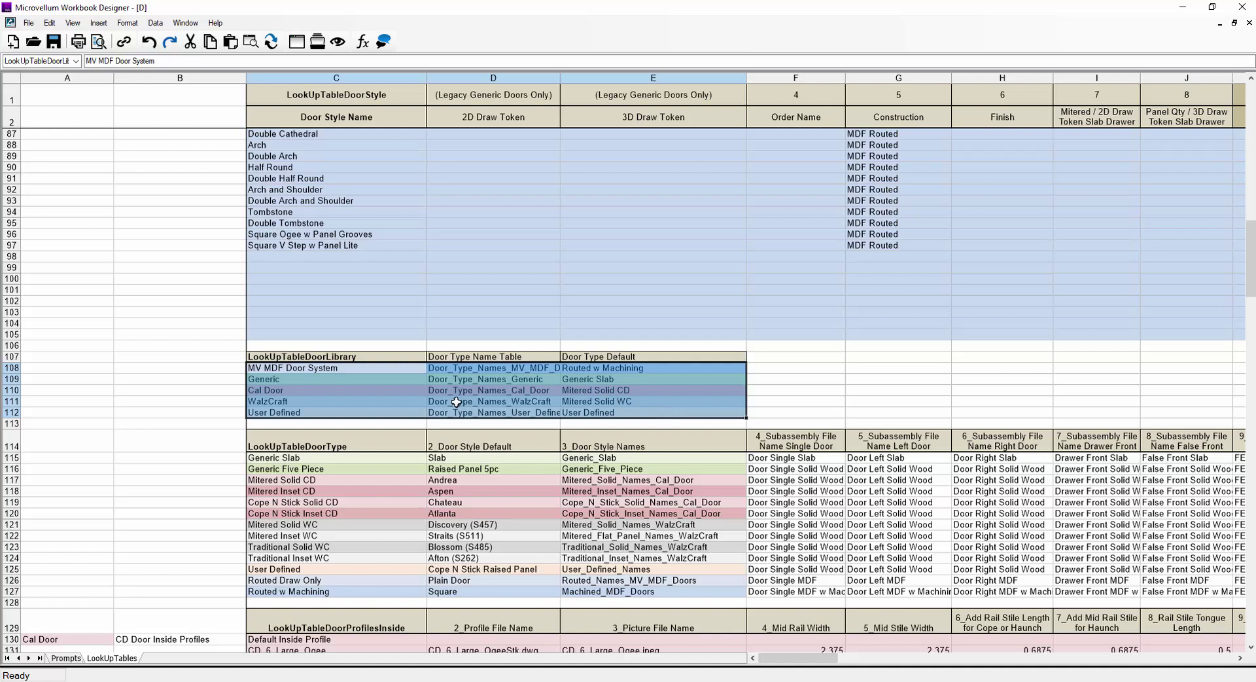
click(12, 394)
click(12, 390)
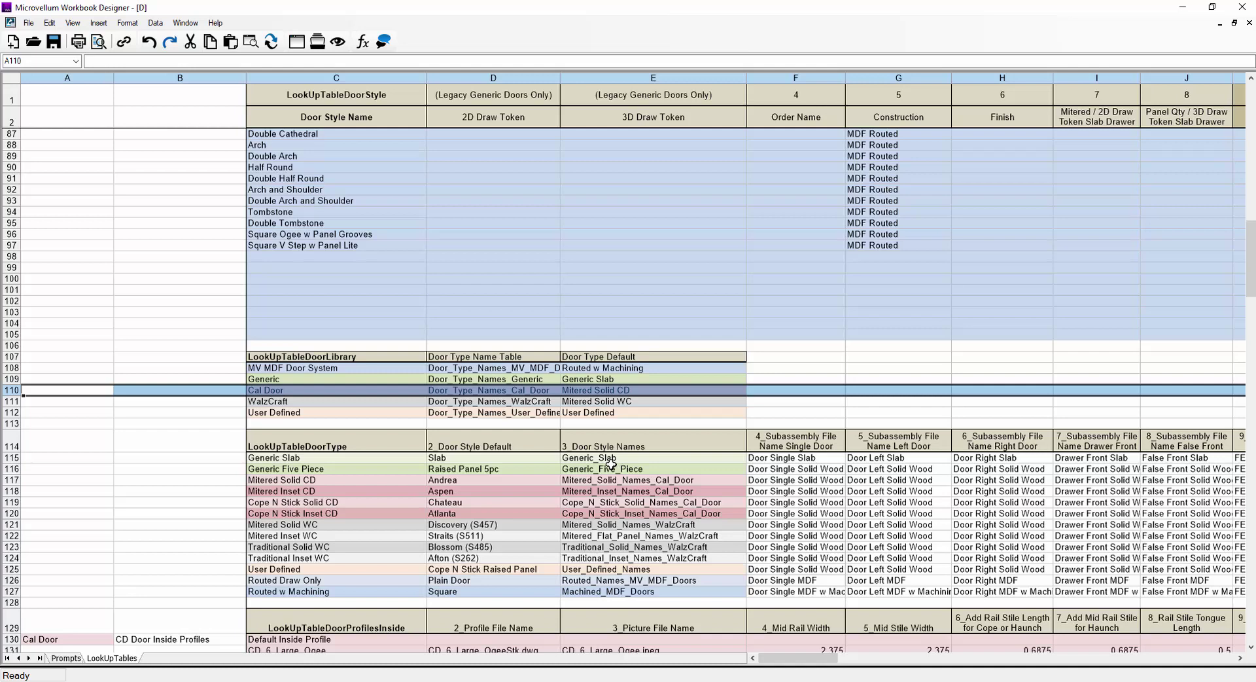
- Examine the LookUpTableDoorType table's default door styles and style name lists, including the Mitered Inset WC entry
scroll(608, 466, down, 2)
scroll(391, 425, down, 2)
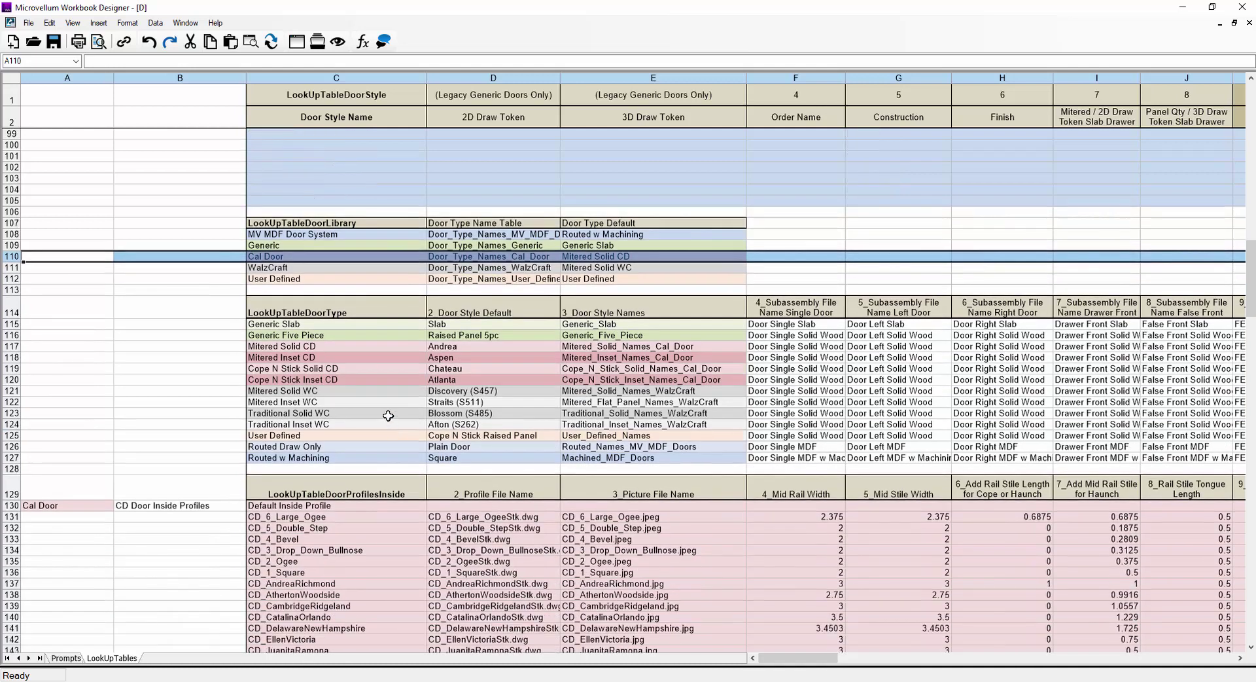
drag(363, 324, 617, 430)
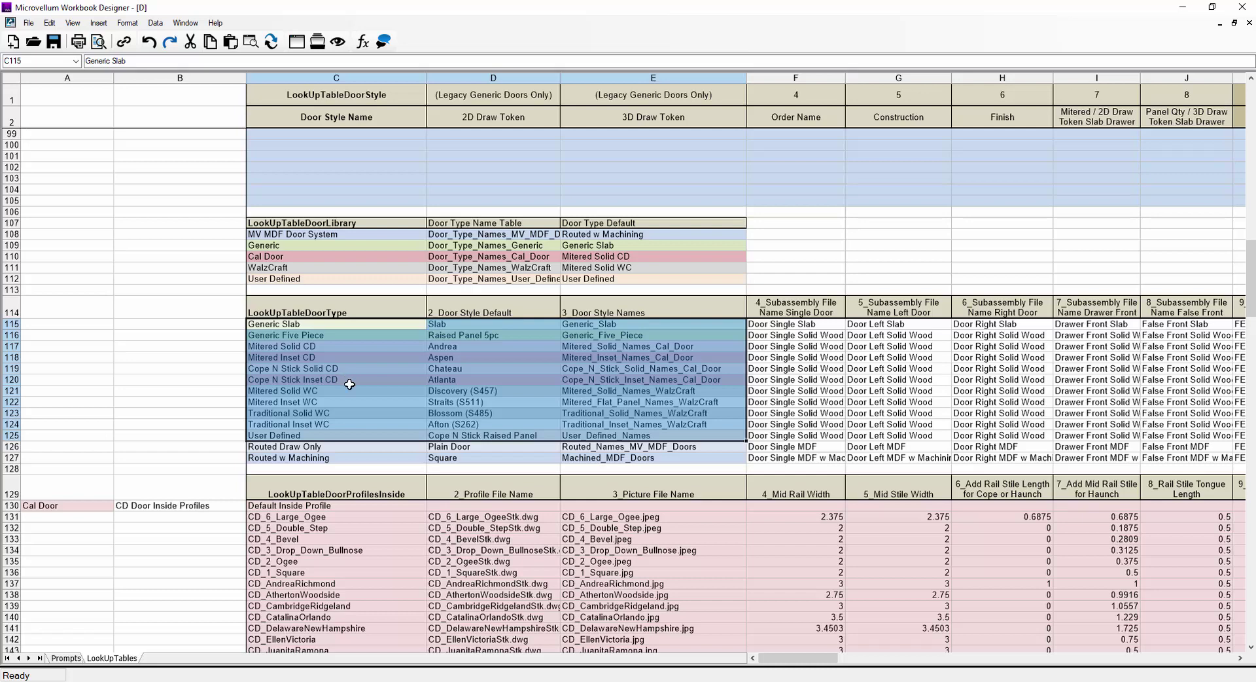
click(669, 400)
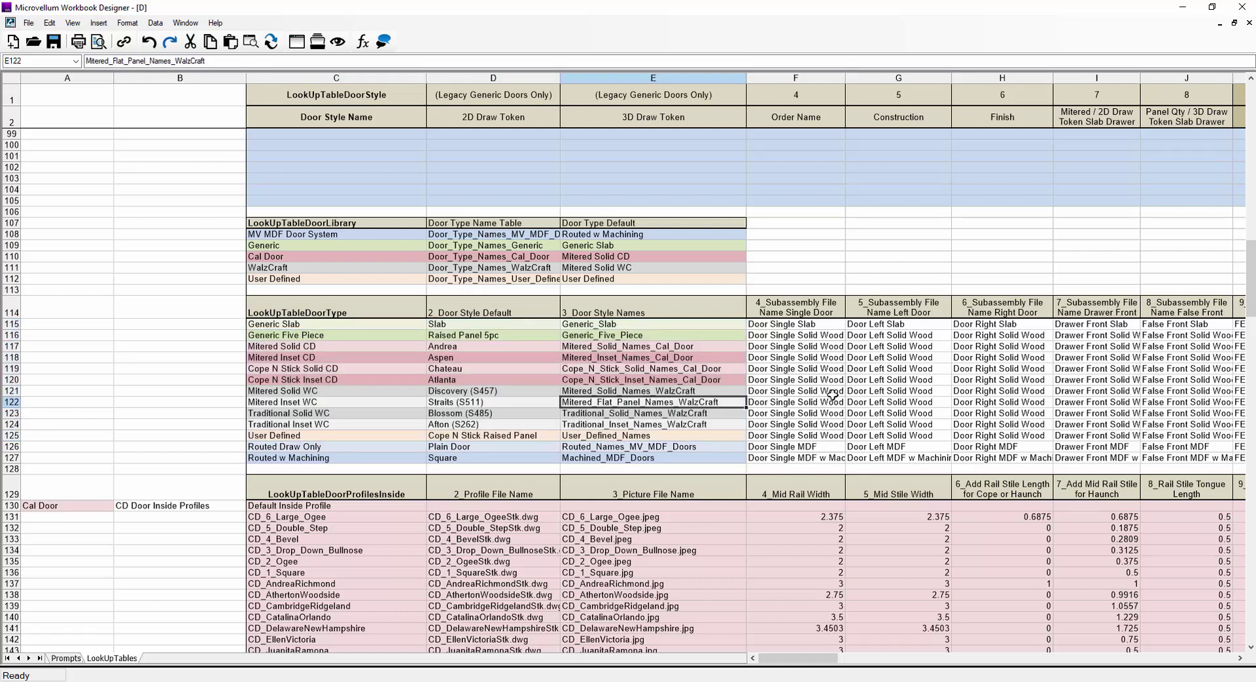
- Examine the door type table's subassembly file name columns for doors, drawer fronts, false fronts and FE panels
click(850, 391)
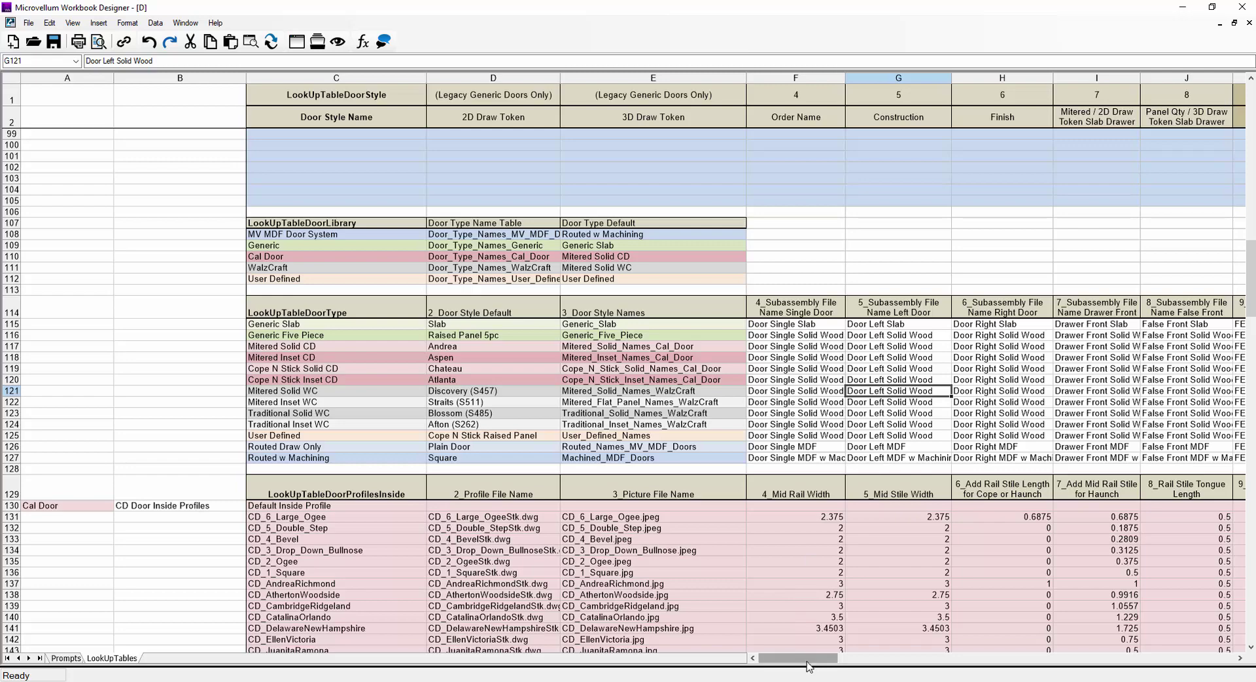
drag(809, 667, 817, 667)
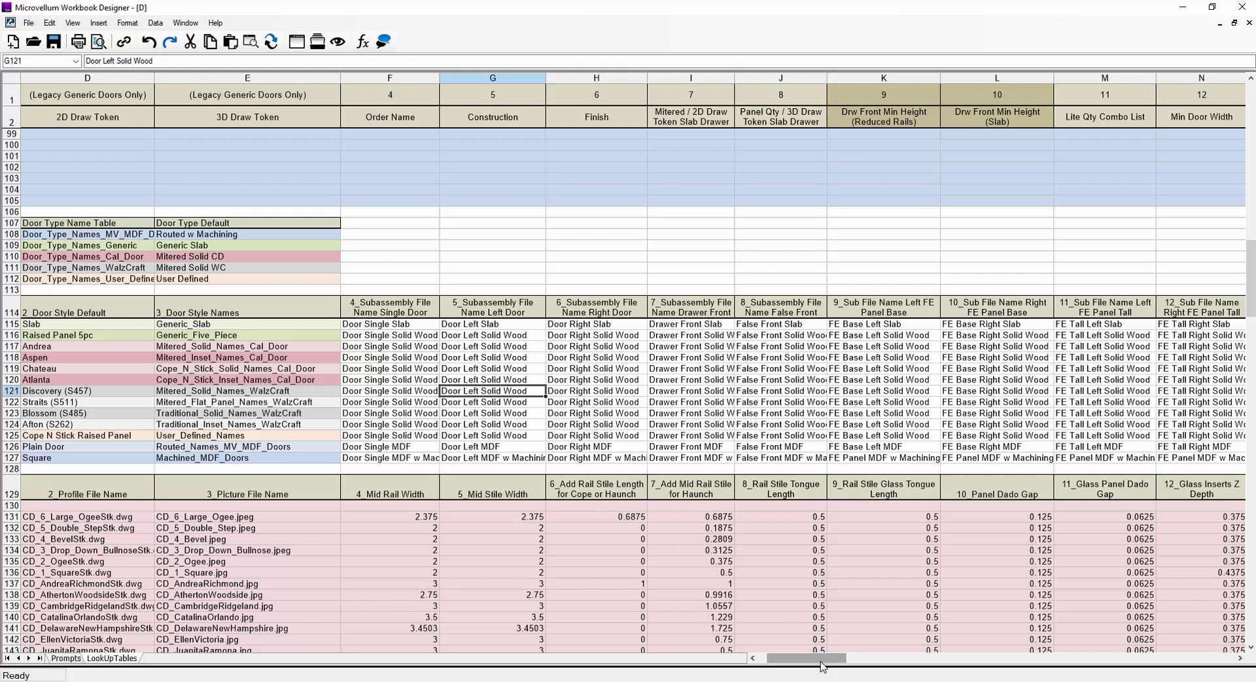
drag(823, 667, 817, 666)
- Examine the MDF subassembly file names assigned to the Routed Draw Only and Routed w Machining door types
click(721, 447)
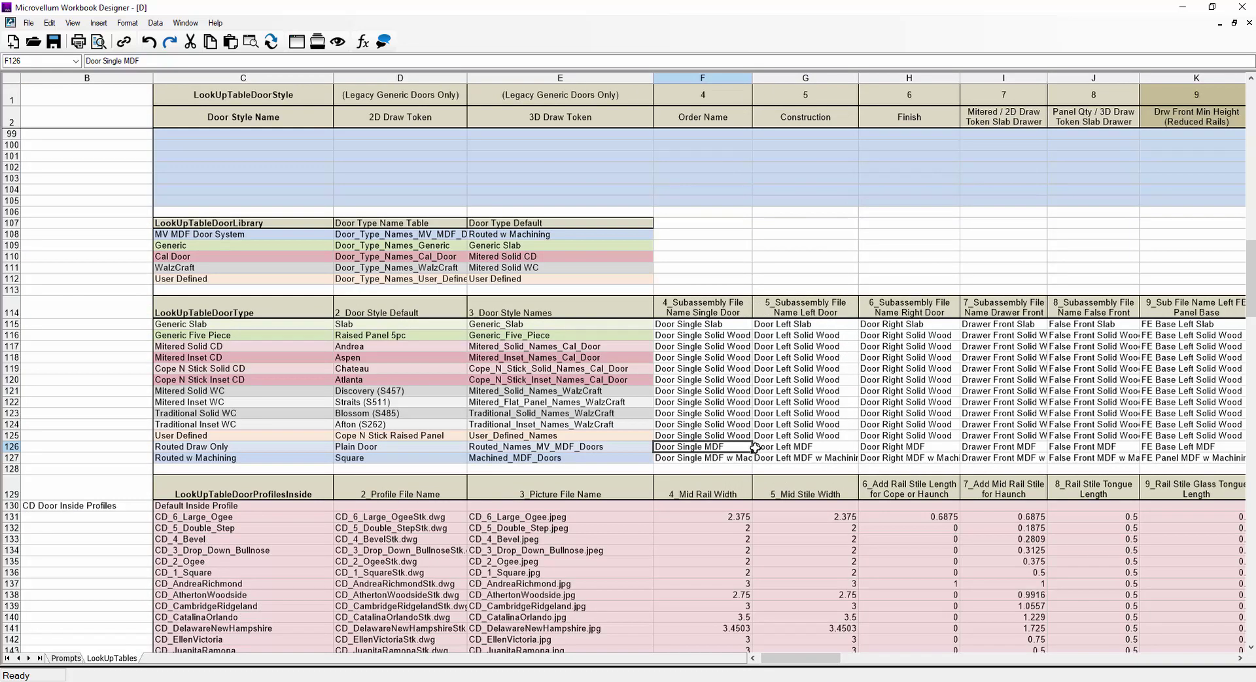
drag(740, 448, 1013, 446)
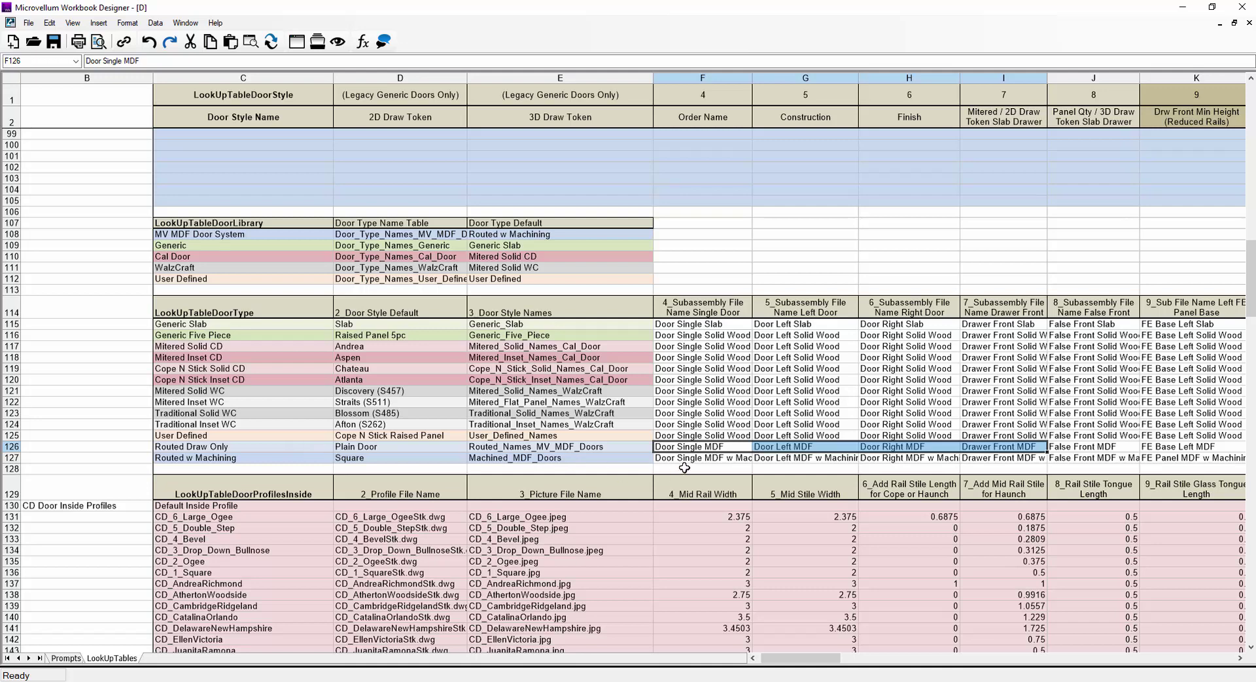
click(702, 457)
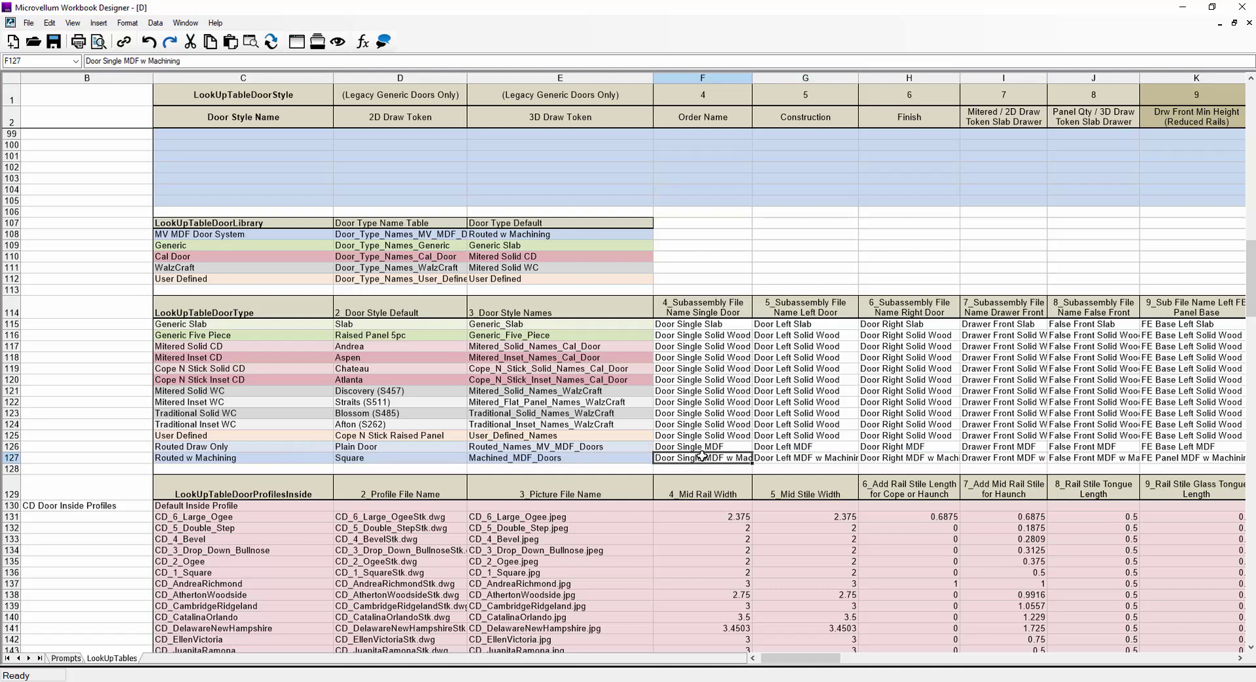
click(263, 457)
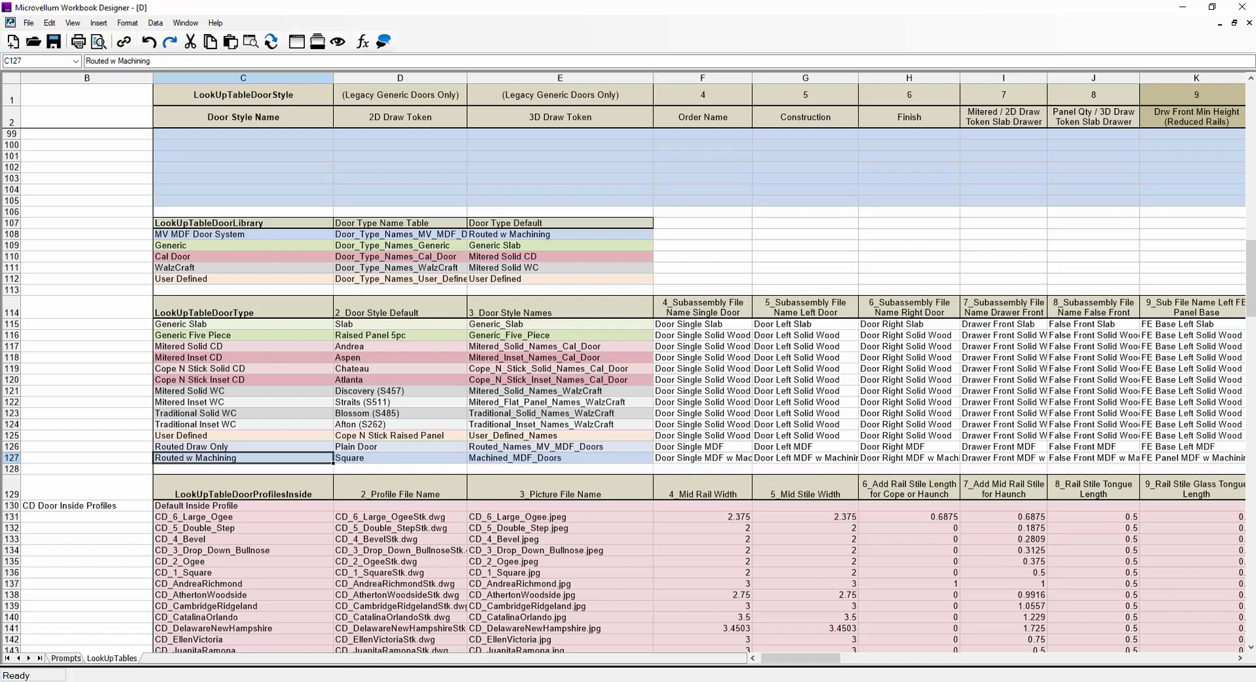
- Compare the door subassembly name formulas in the 1 Door Upper.CUTX and L workbooks, and return to the D workbook's lookup tables
key(alt+Tab)
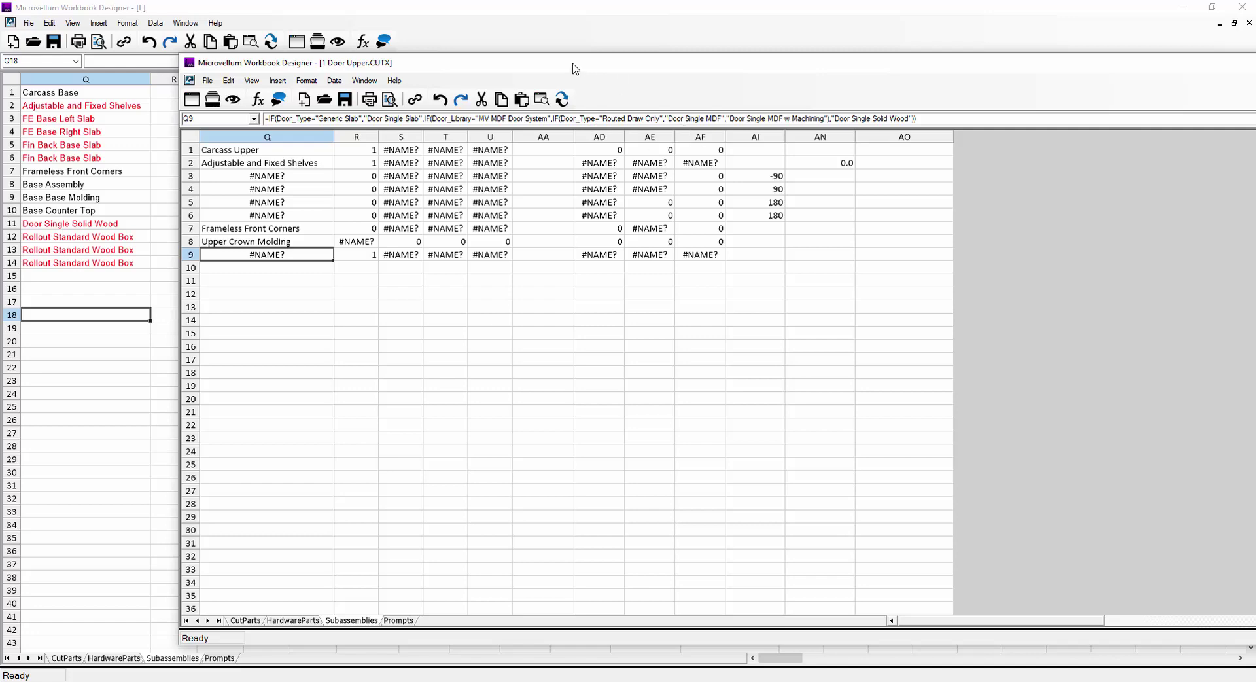
drag(575, 68, 1255, 68)
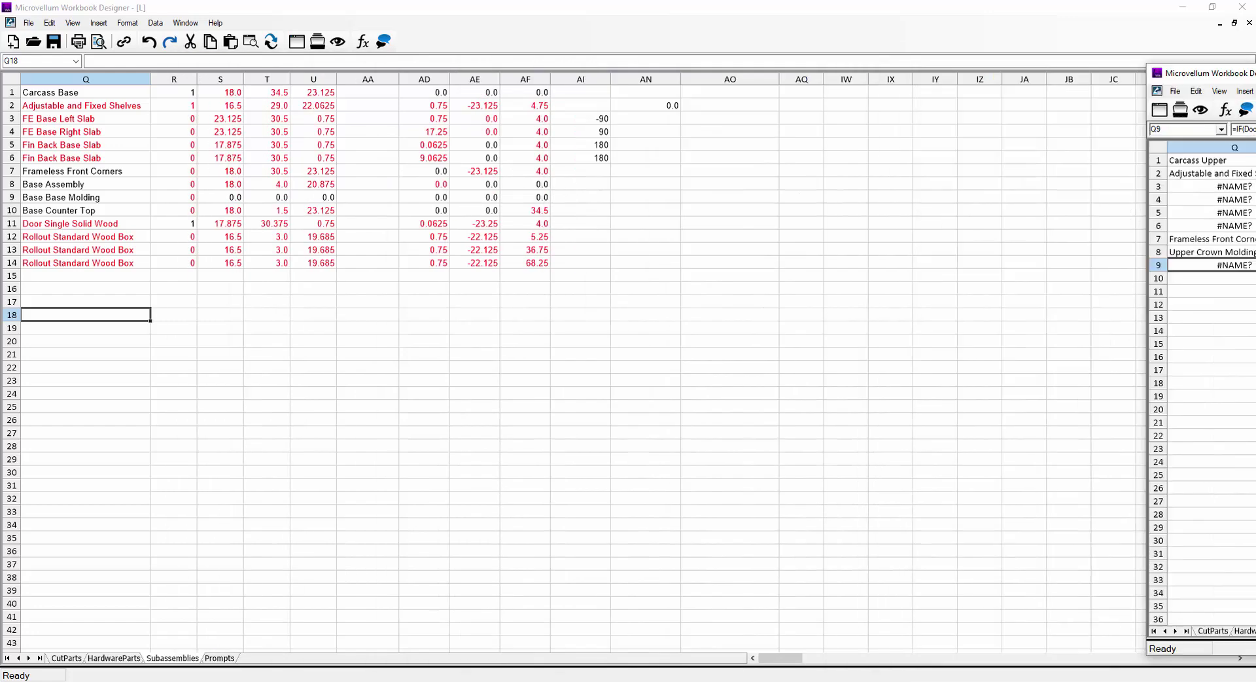
click(111, 227)
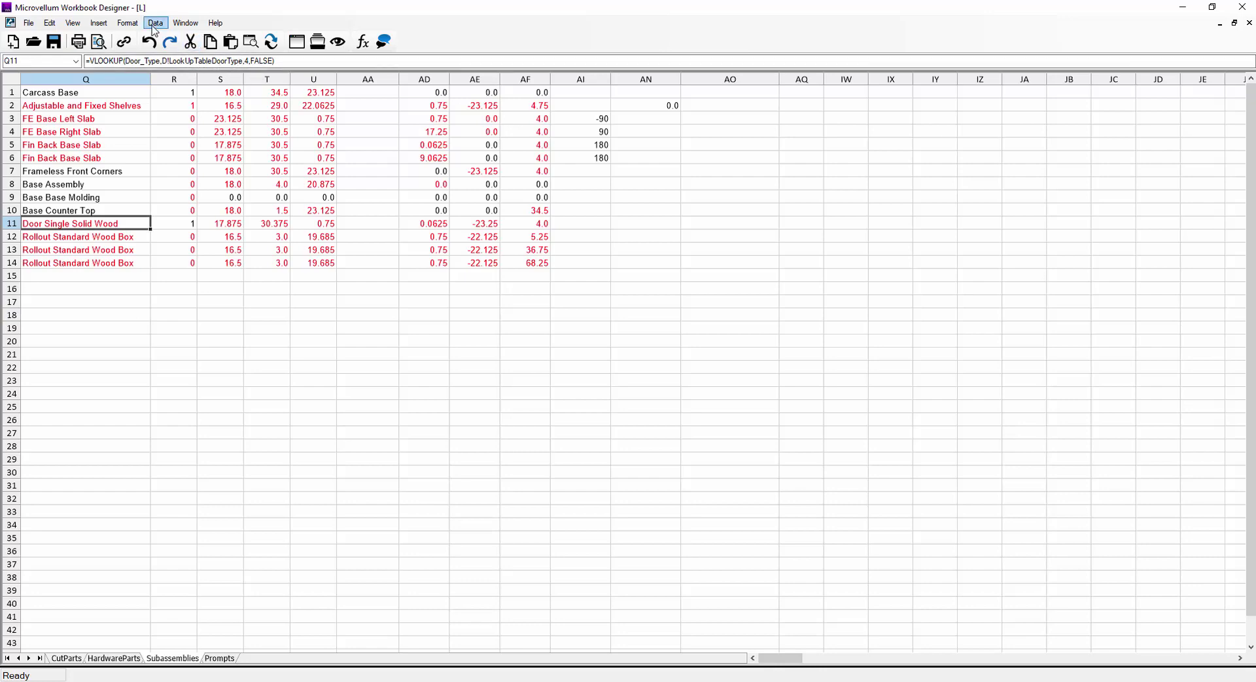
click(186, 23)
click(208, 193)
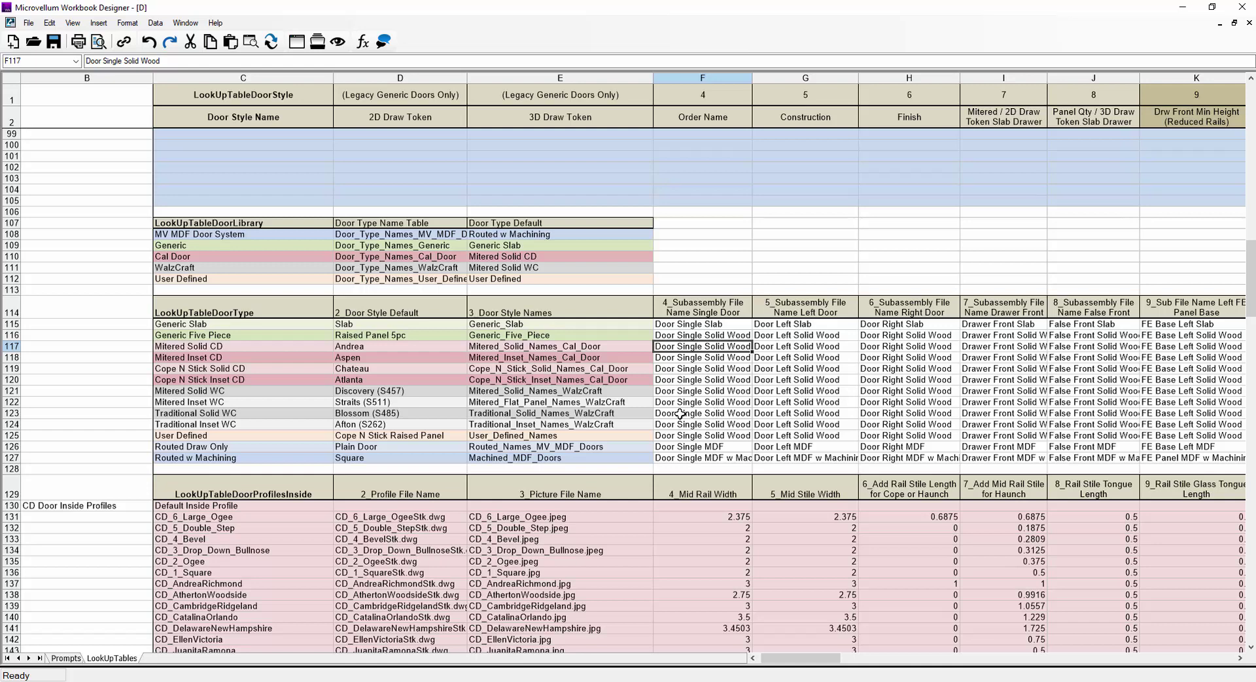
- Survey the door profile lookup tables, from inside and outside profiles through panel profiles to applied and slab moldings
scroll(366, 484, down, 5)
scroll(366, 483, down, 1)
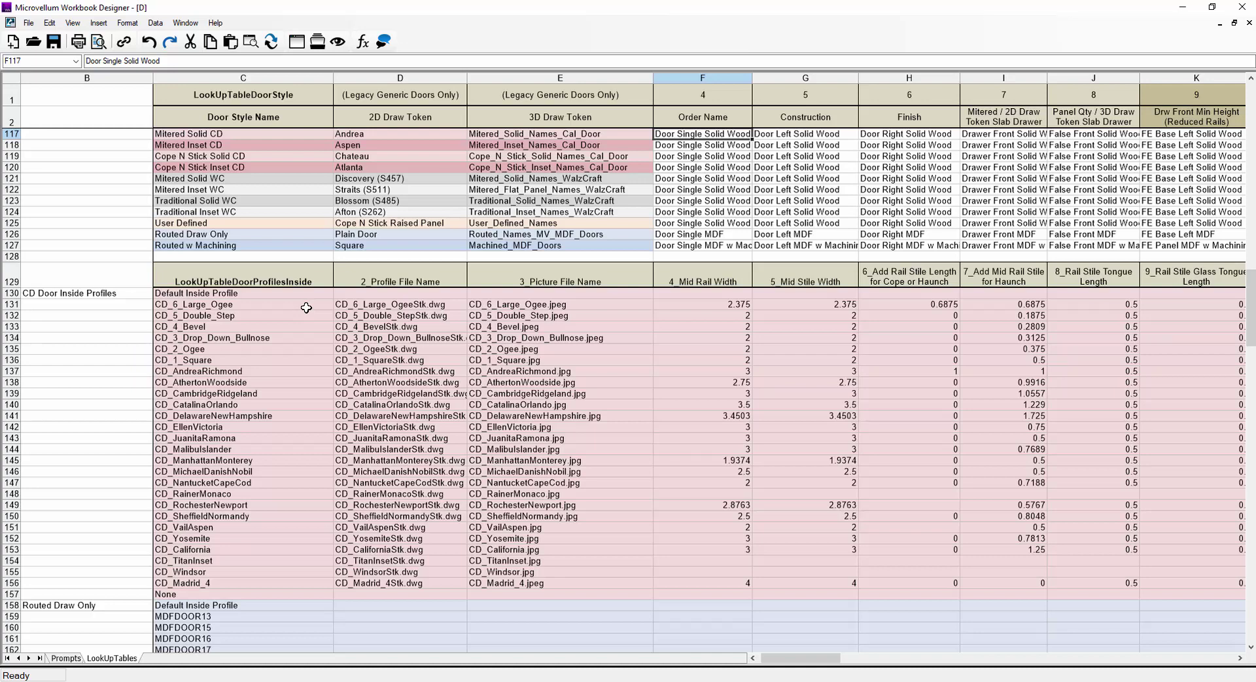
scroll(307, 317, down, 5)
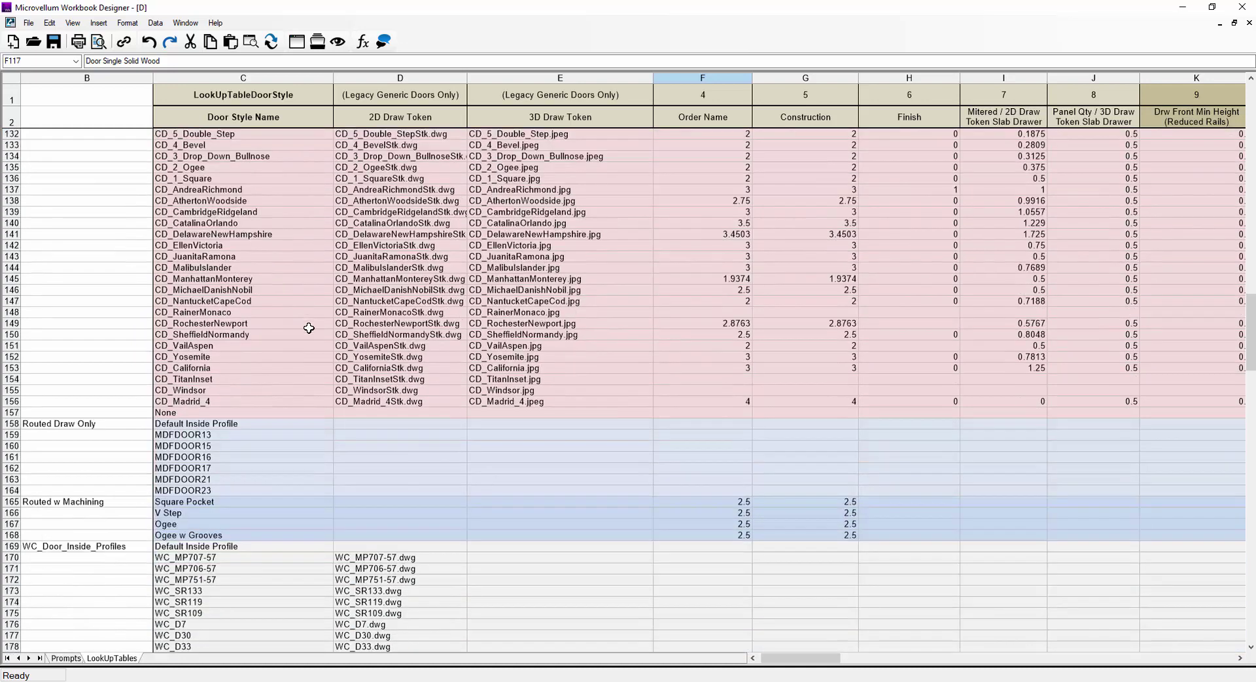
scroll(309, 328, down, 12)
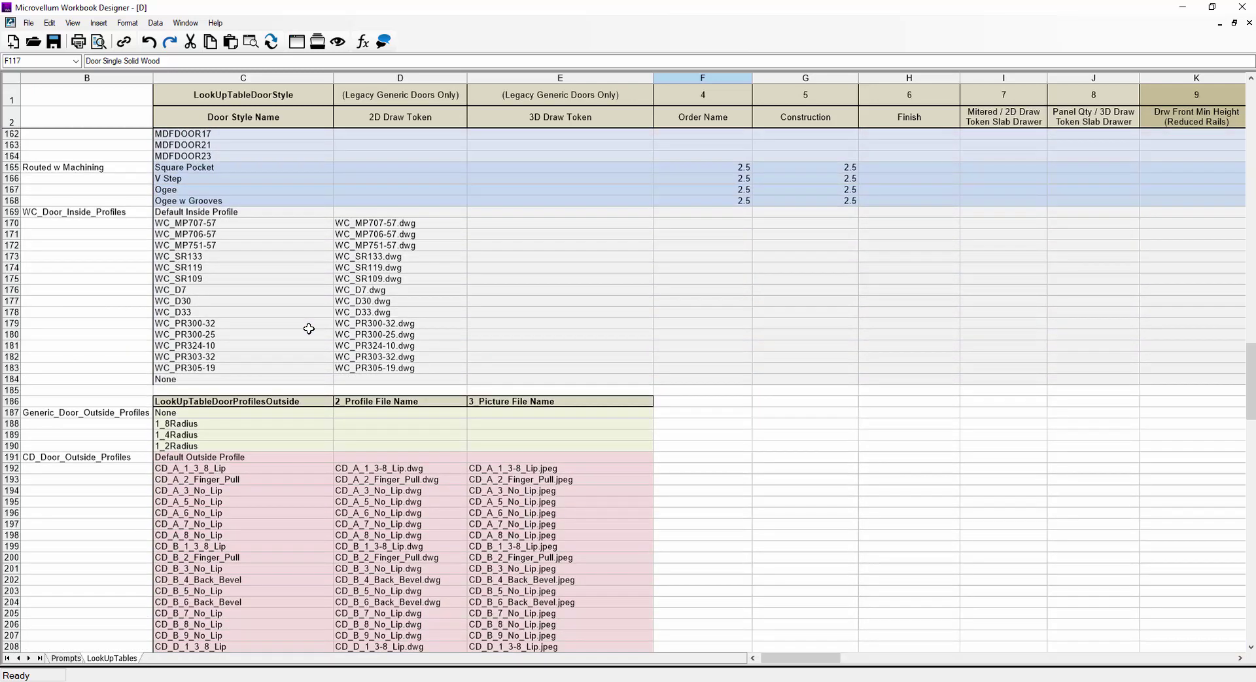
scroll(309, 328, down, 13)
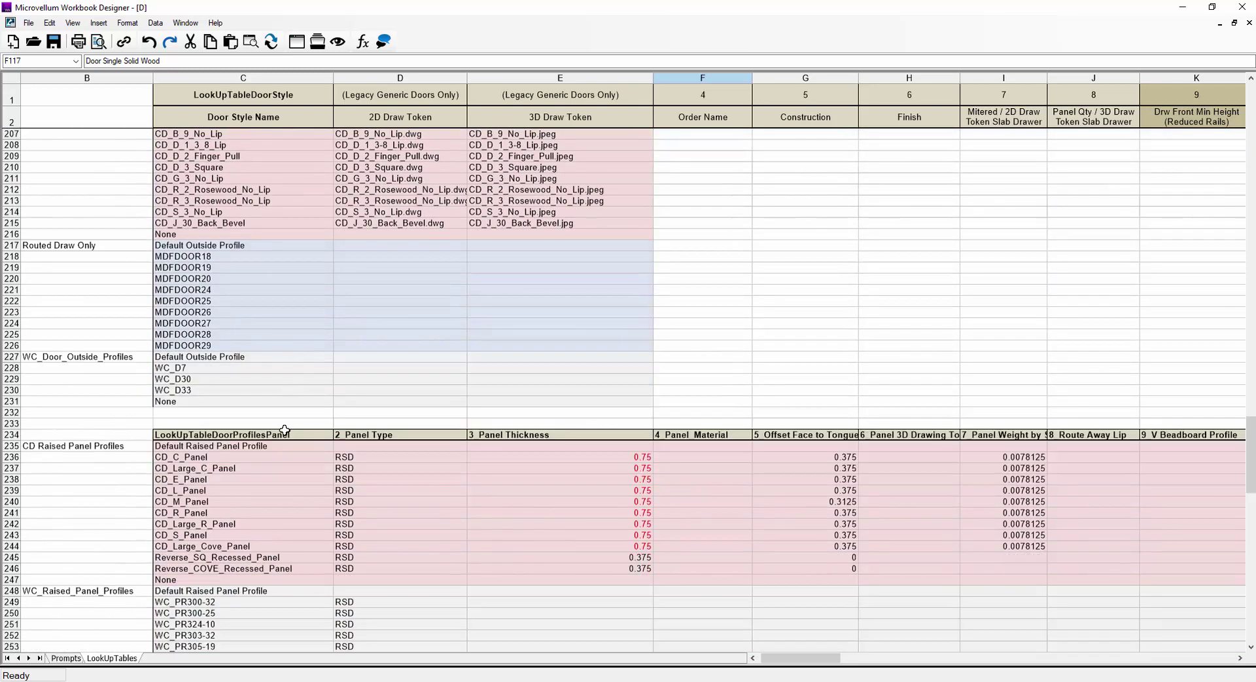
click(285, 437)
scroll(284, 436, down, 4)
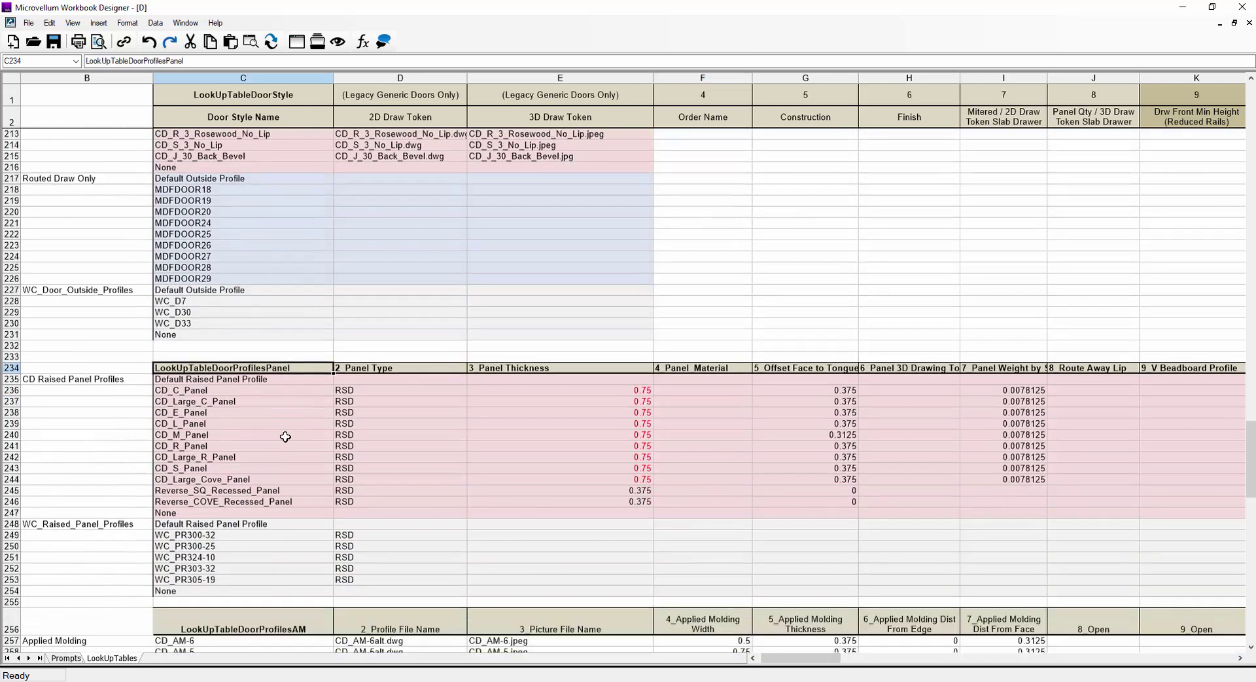
scroll(285, 437, down, 4)
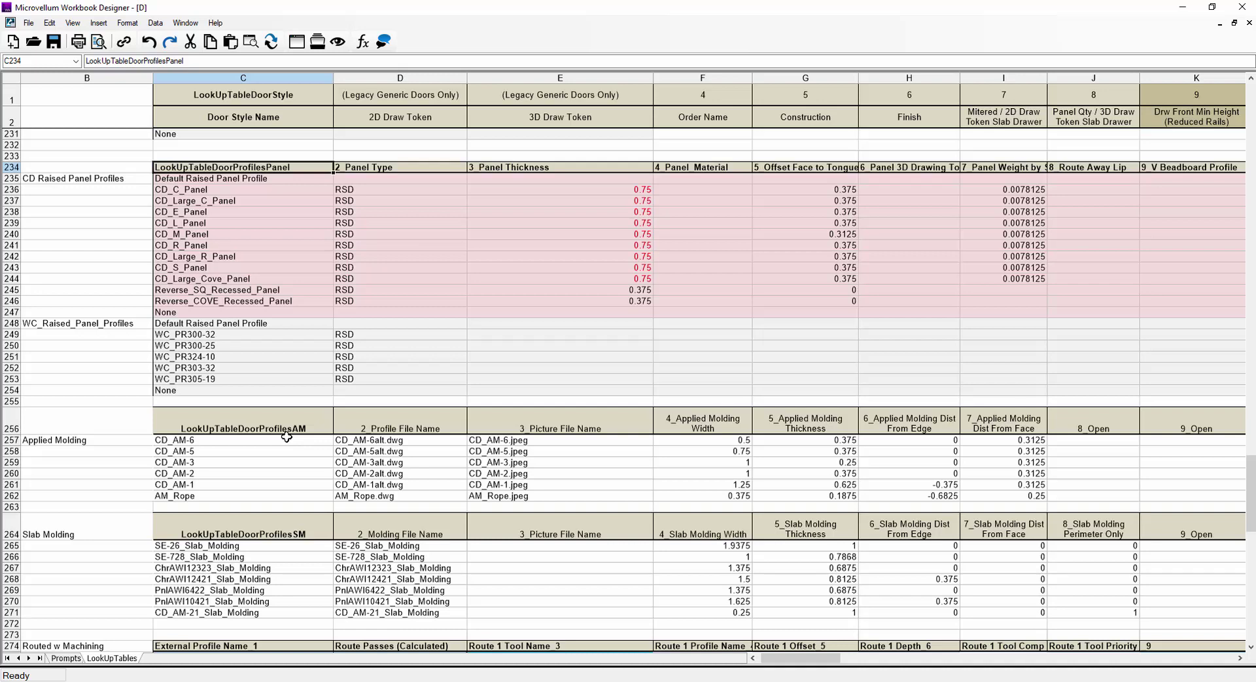
- Review the Cal Door inside profile names from CD_5_Double_Step to CD_VailAspen in the LookUpTableDoorProfilesInside table
scroll(287, 437, up, 2)
scroll(294, 434, up, 7)
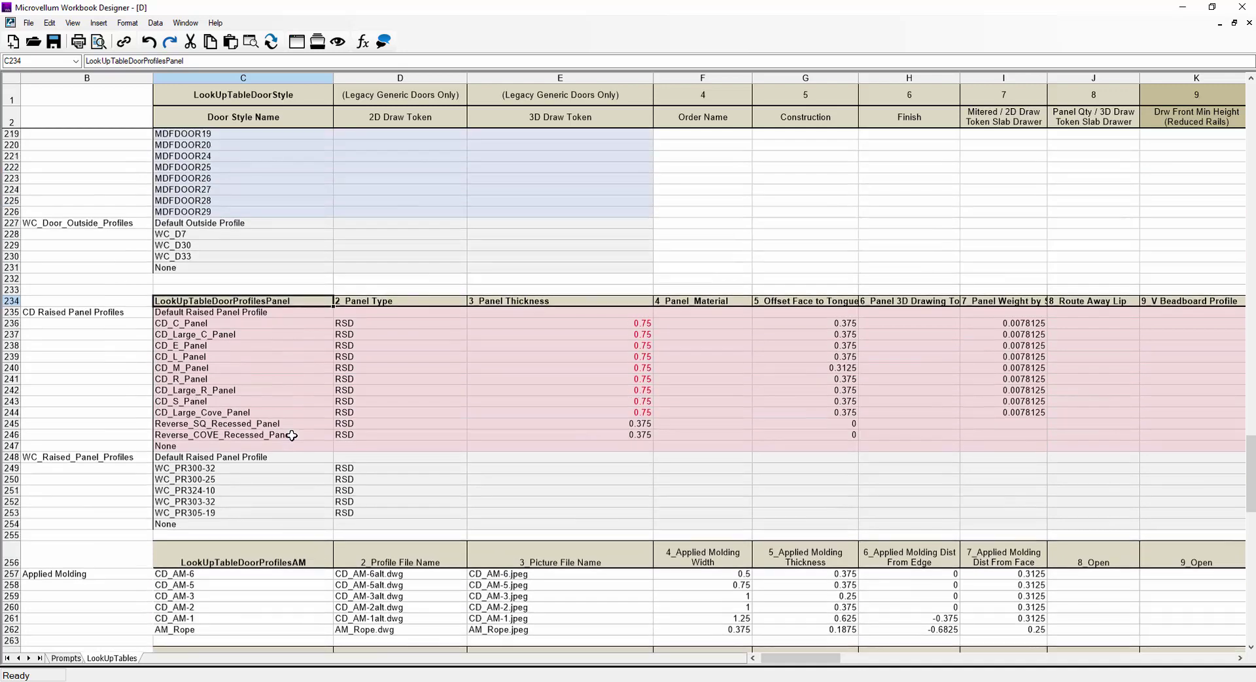
scroll(304, 432, up, 20)
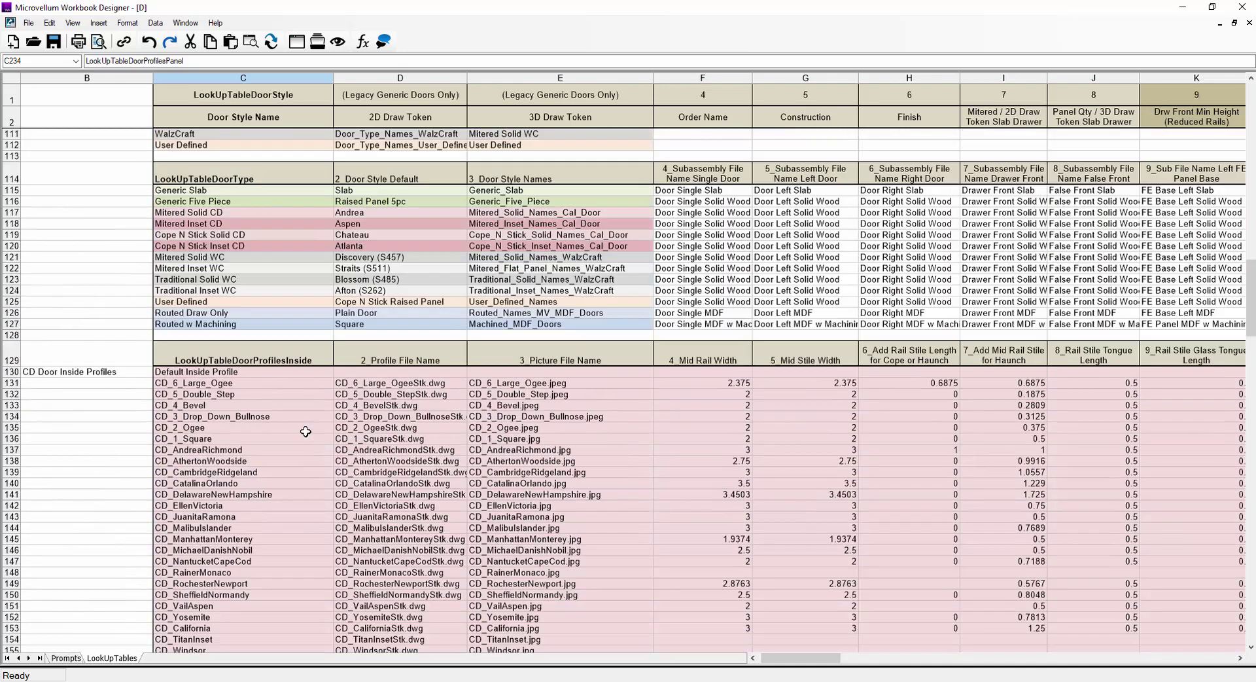
click(550, 429)
scroll(396, 406, down, 4)
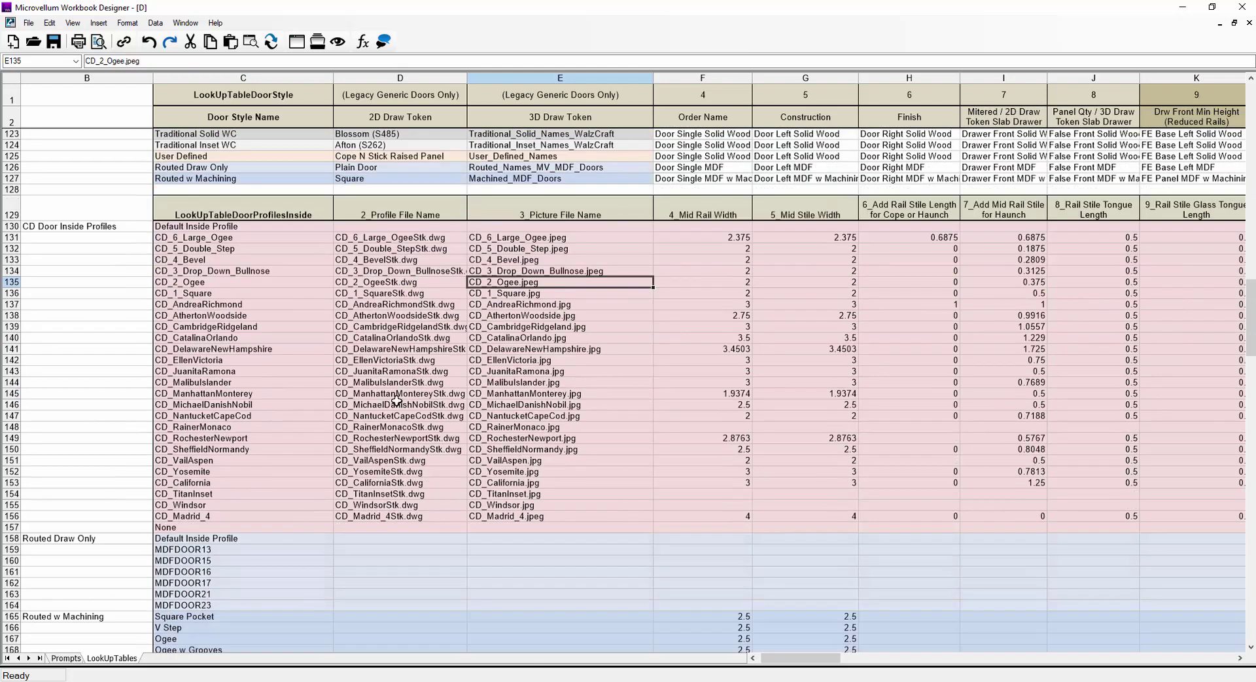
drag(216, 252, 236, 462)
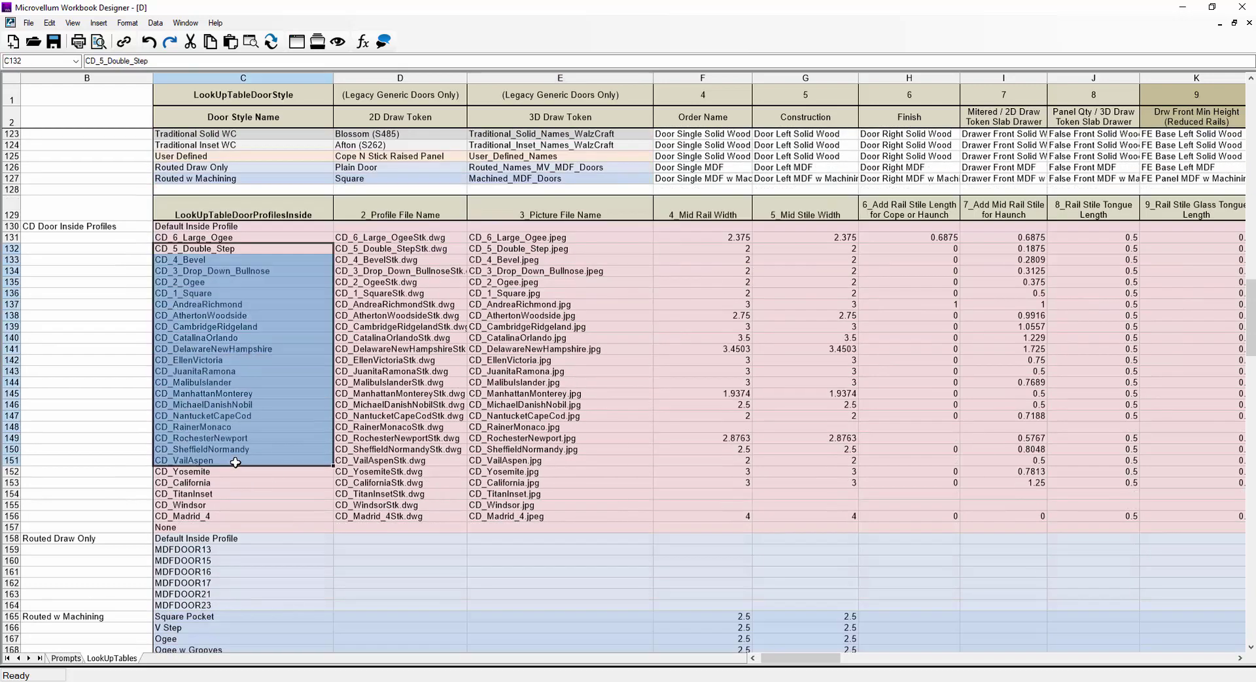
- Review the Cal Door raised panel names from CD_C_Panel to Reverse_SQ_Recessed_Panel in the LookUpTableDoorProfilesPanel table
scroll(291, 479, down, 20)
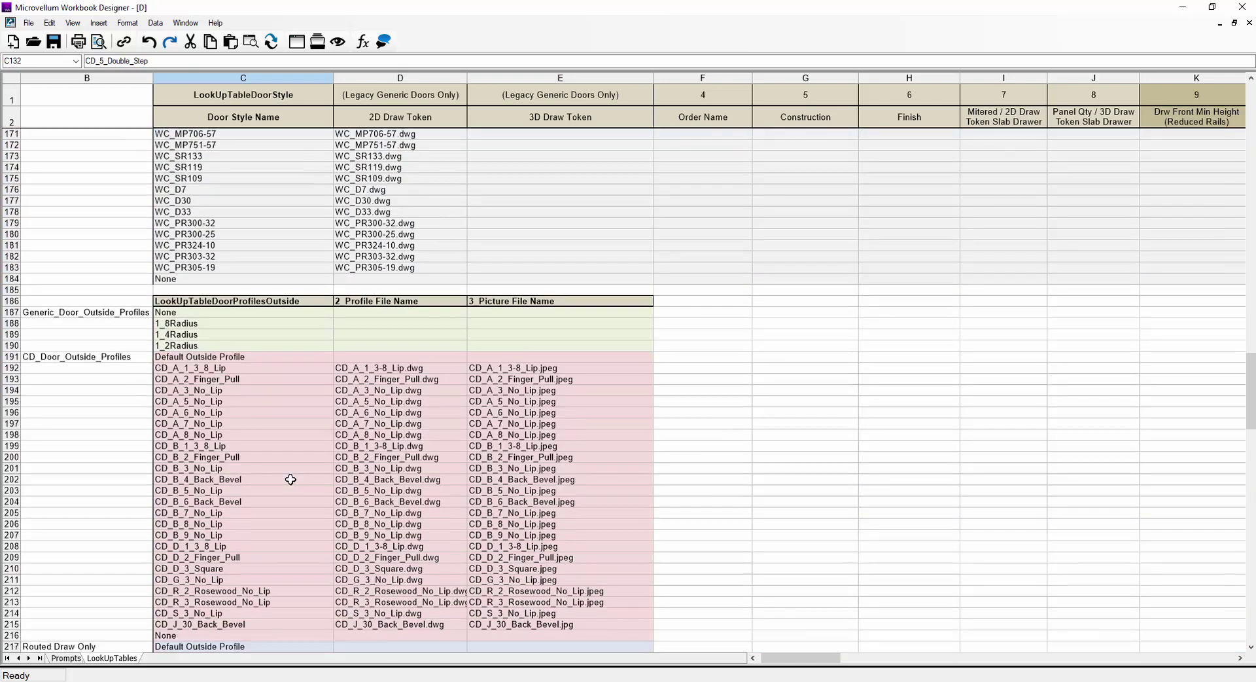
scroll(290, 480, down, 6)
scroll(281, 483, up, 4)
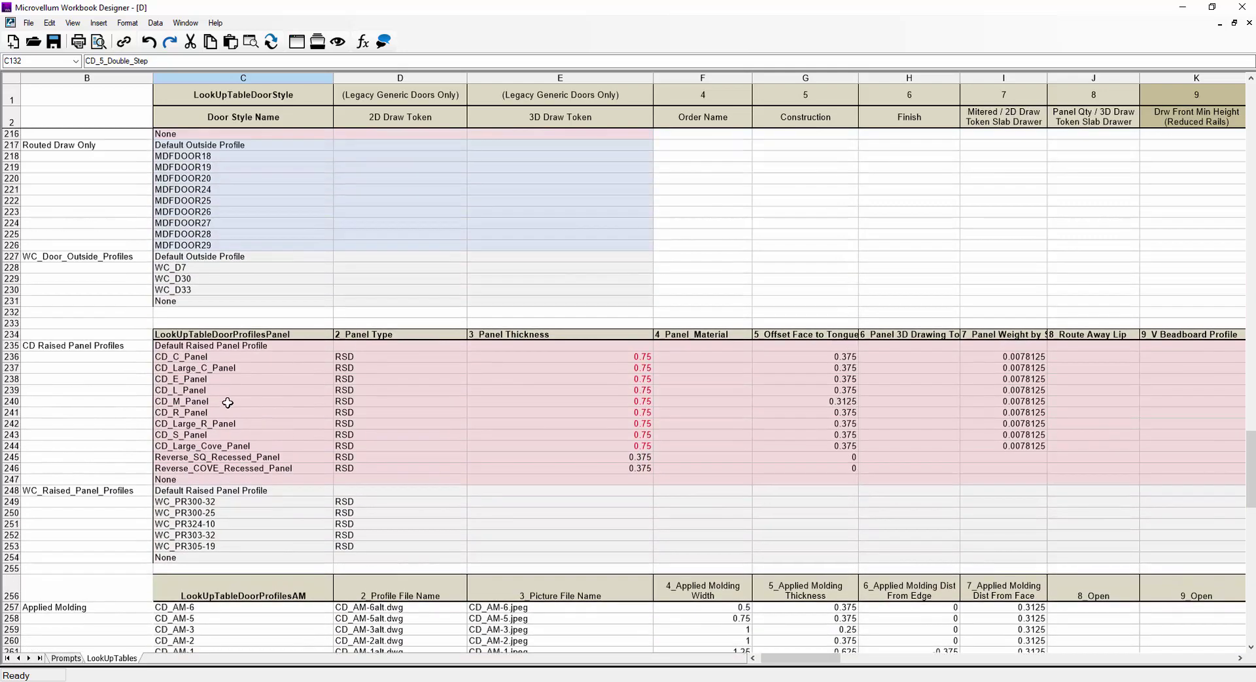
drag(235, 356, 240, 456)
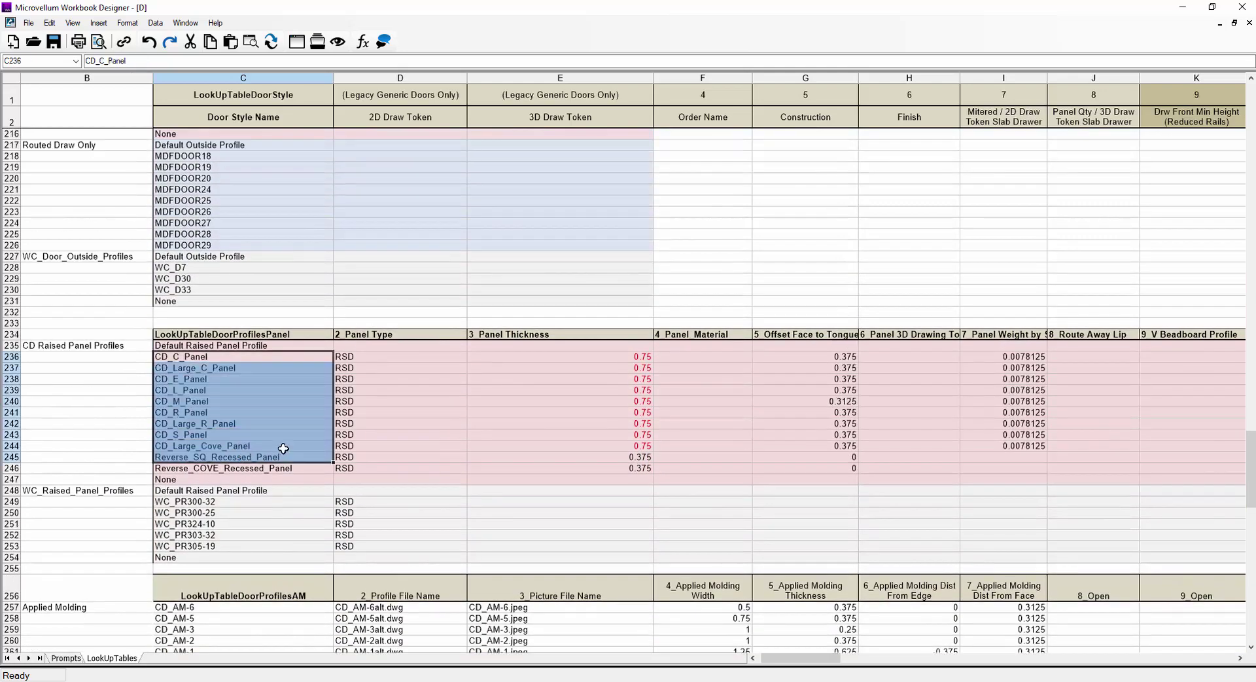
scroll(314, 449, up, 20)
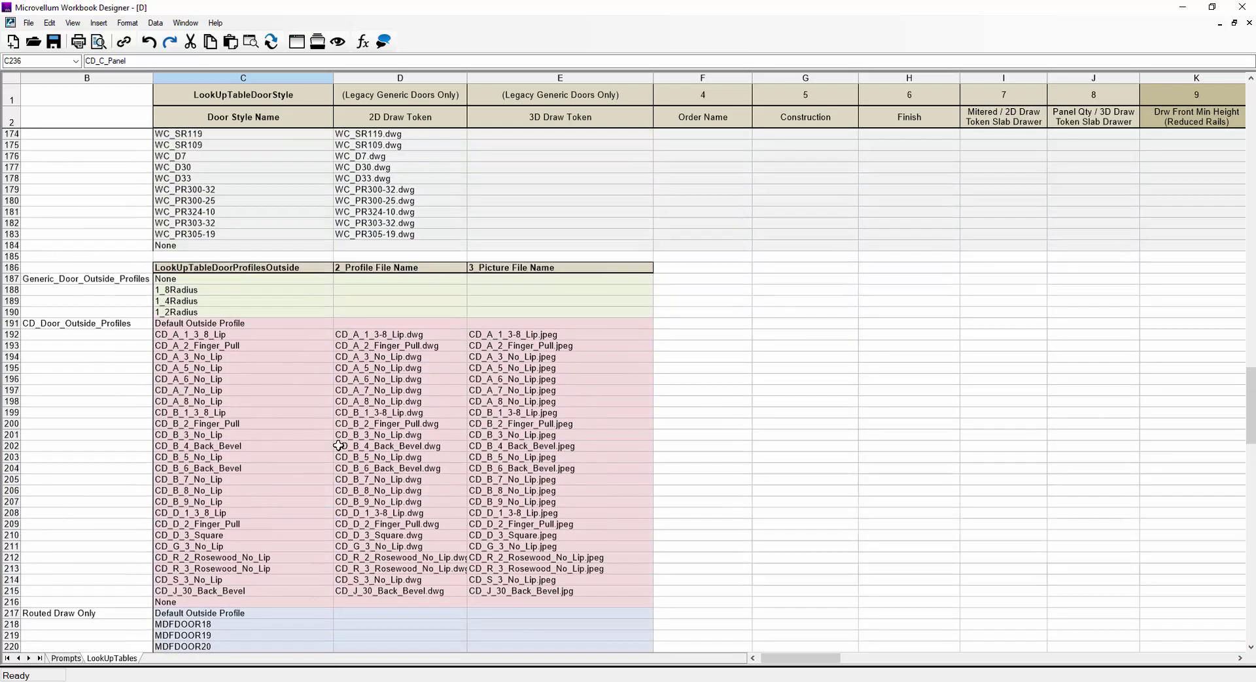
- Examine the Default Inside Profile entry and the LookUpTableDoorProfilesOutside table
click(232, 161)
scroll(243, 281, up, 4)
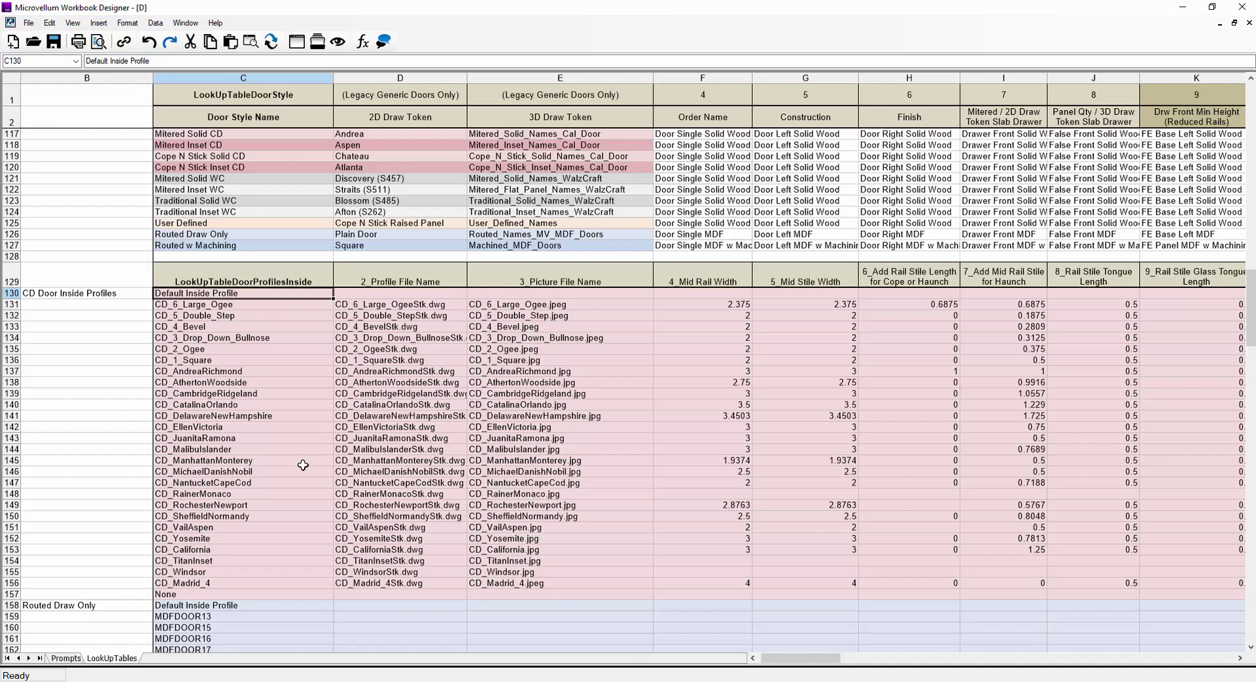
scroll(330, 439, down, 17)
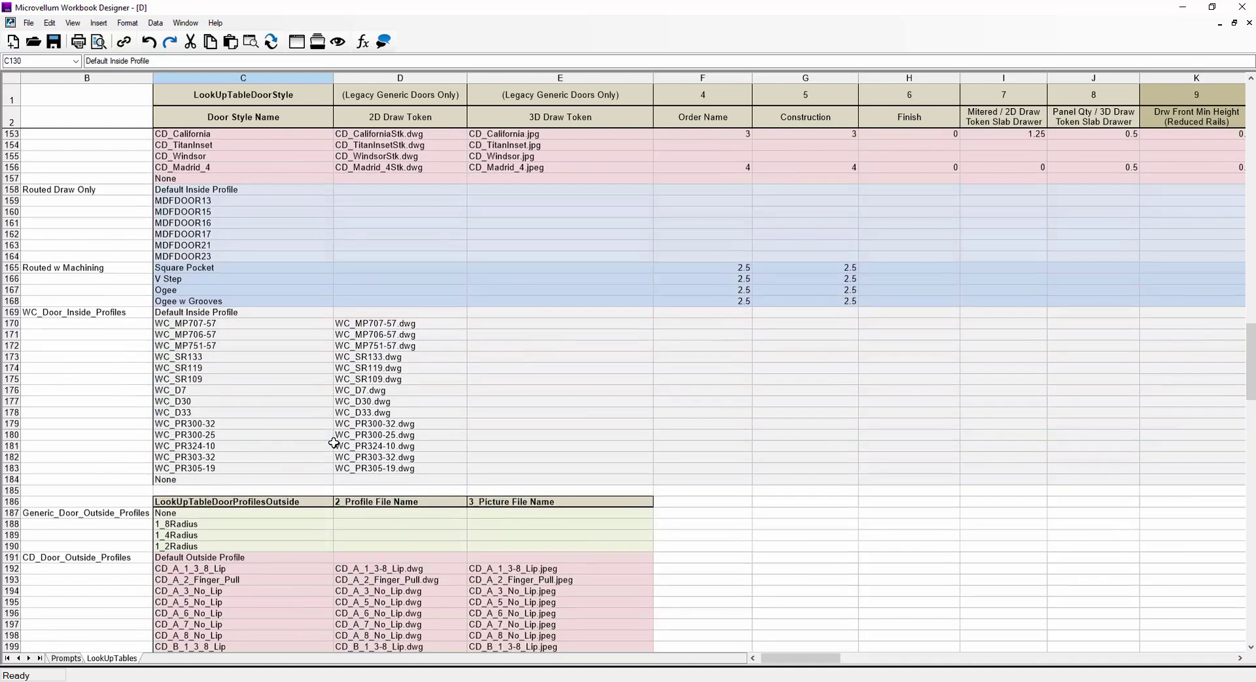
scroll(330, 439, down, 10)
scroll(332, 438, up, 7)
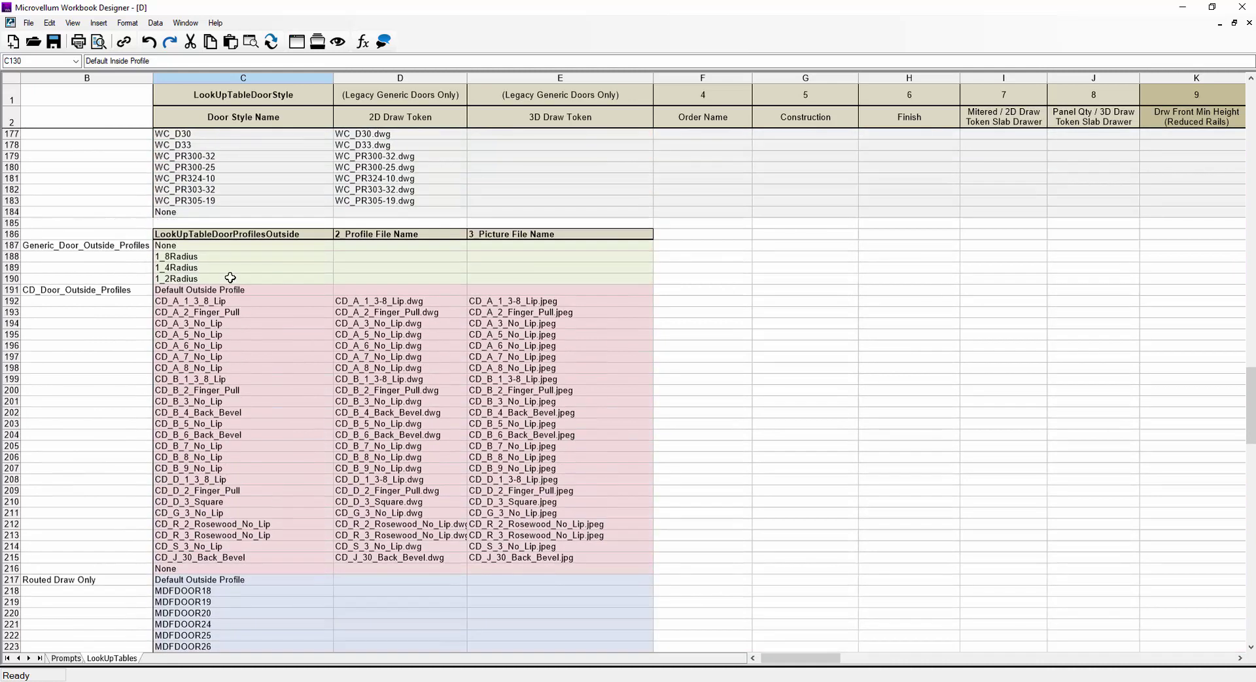
click(257, 233)
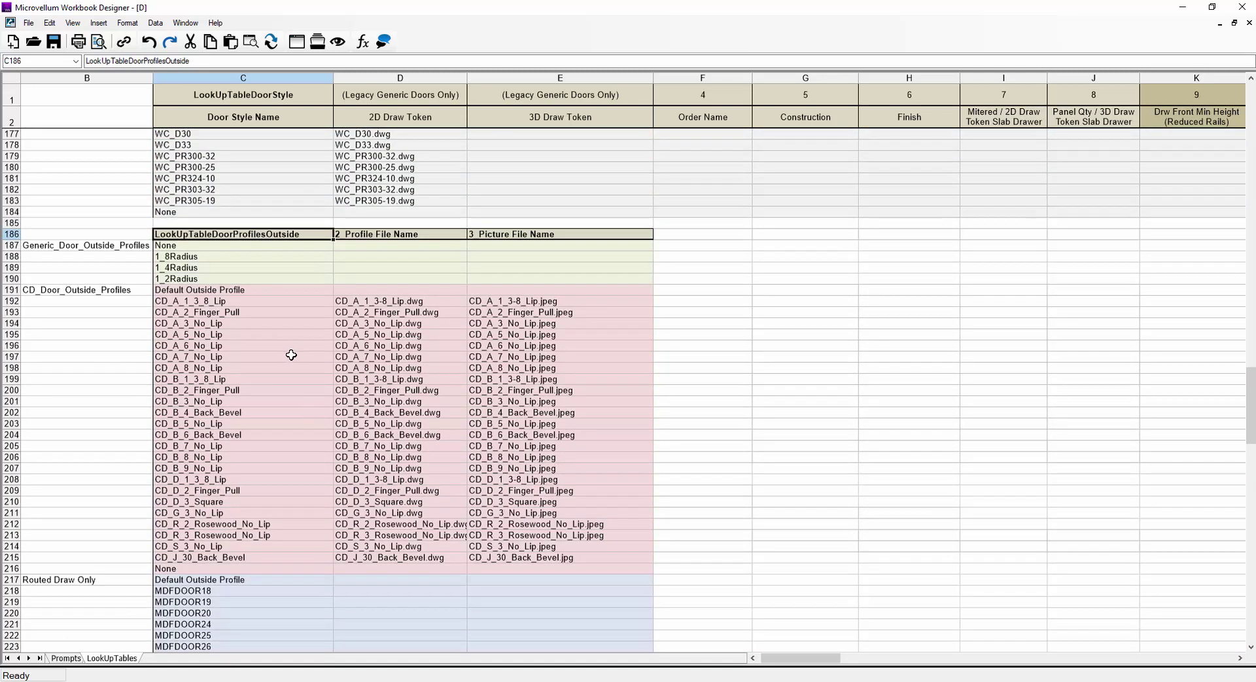
- Examine the inside profile groups for Cal Door, WalzCraft, Routed w Machining and Routed Draw Only
scroll(284, 434, up, 16)
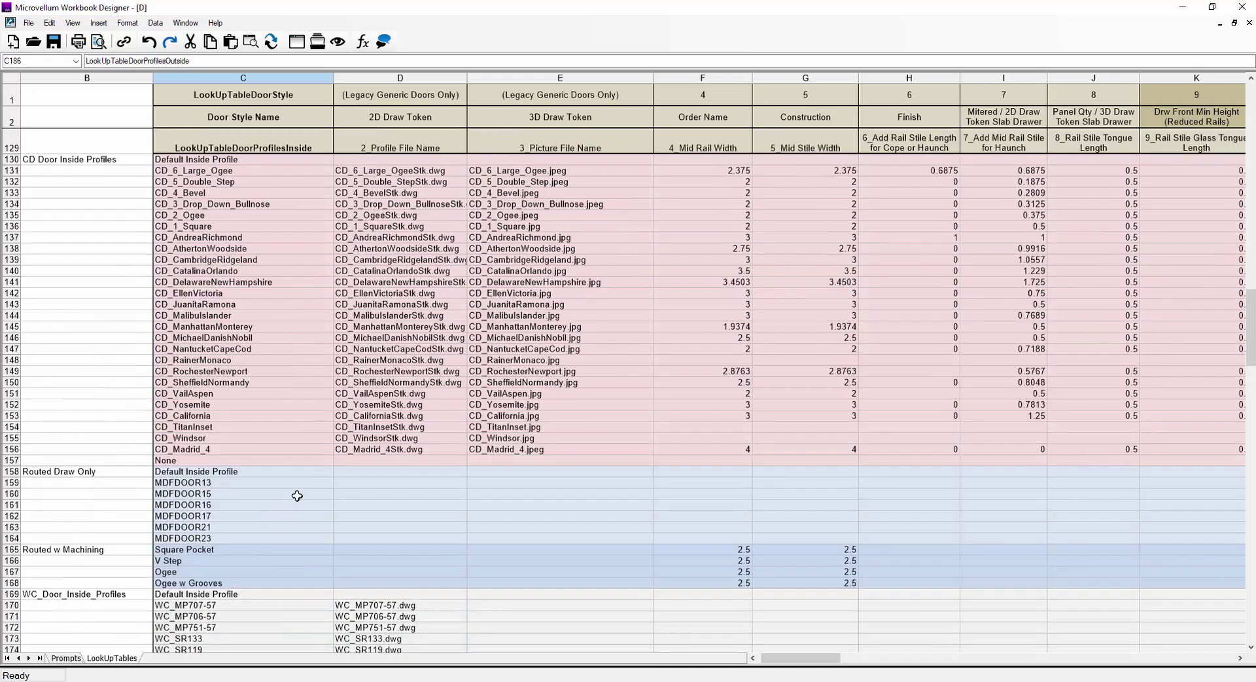
drag(118, 170, 417, 449)
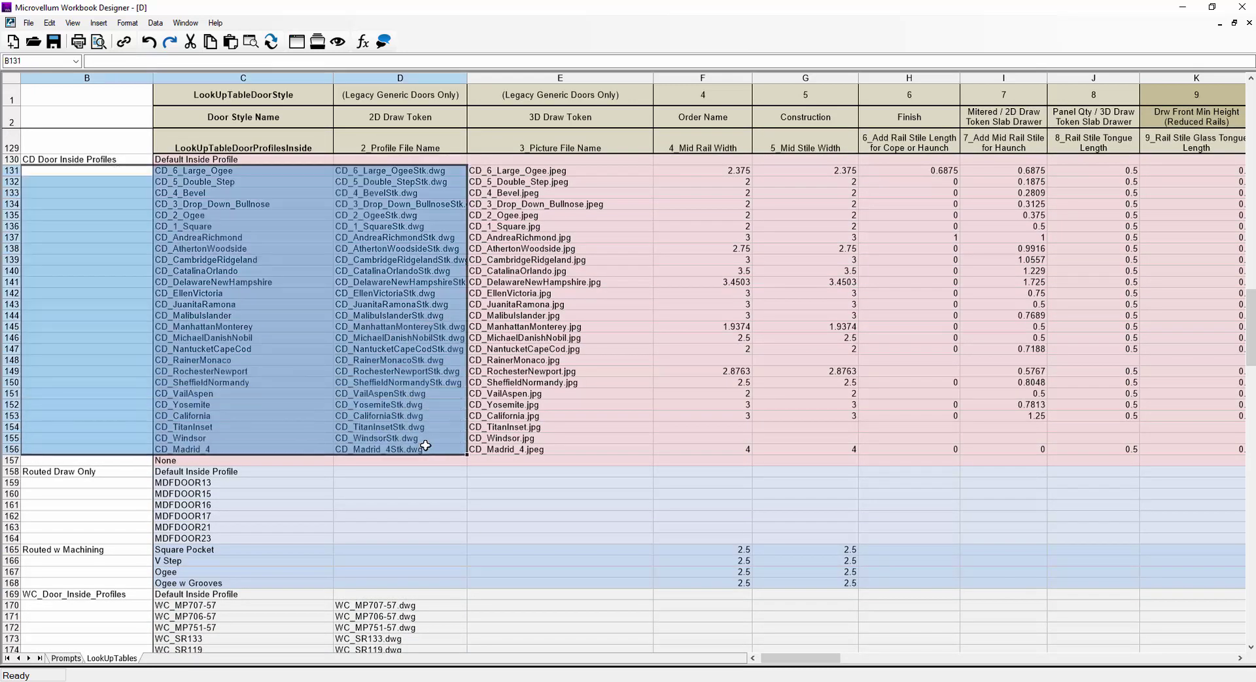
scroll(415, 446, down, 1)
scroll(415, 446, down, 4)
drag(134, 427, 589, 546)
drag(121, 367, 257, 397)
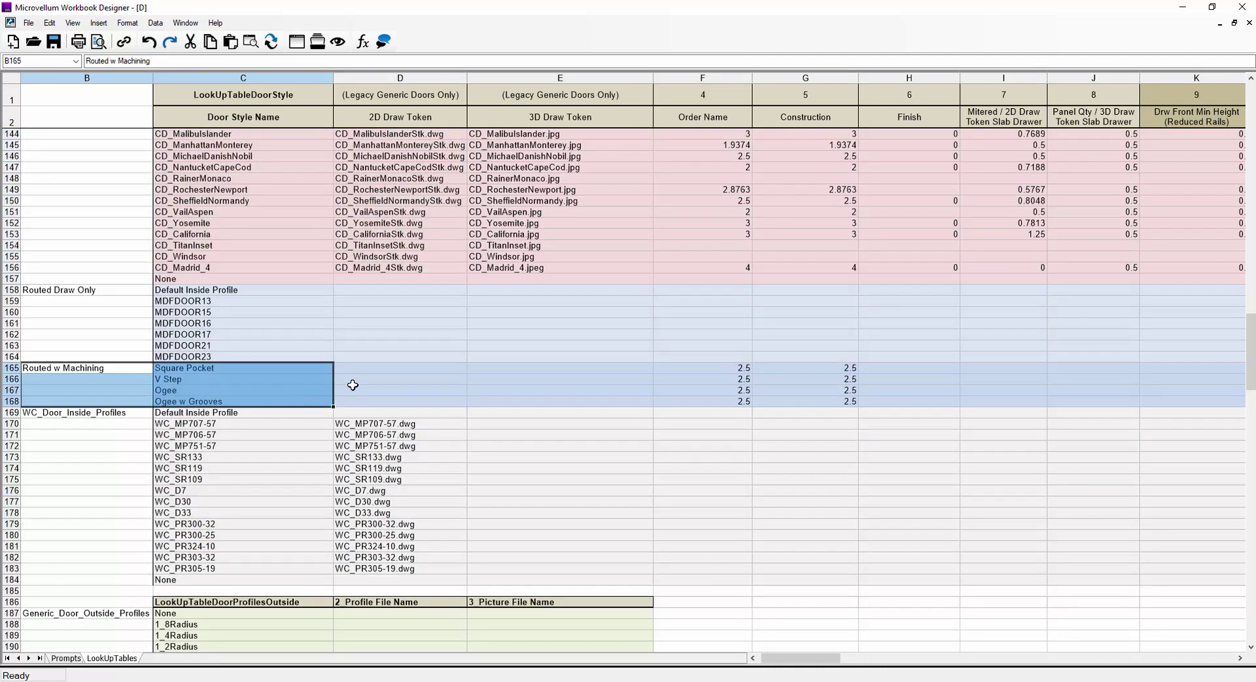
drag(135, 290, 275, 337)
scroll(341, 452, down, 11)
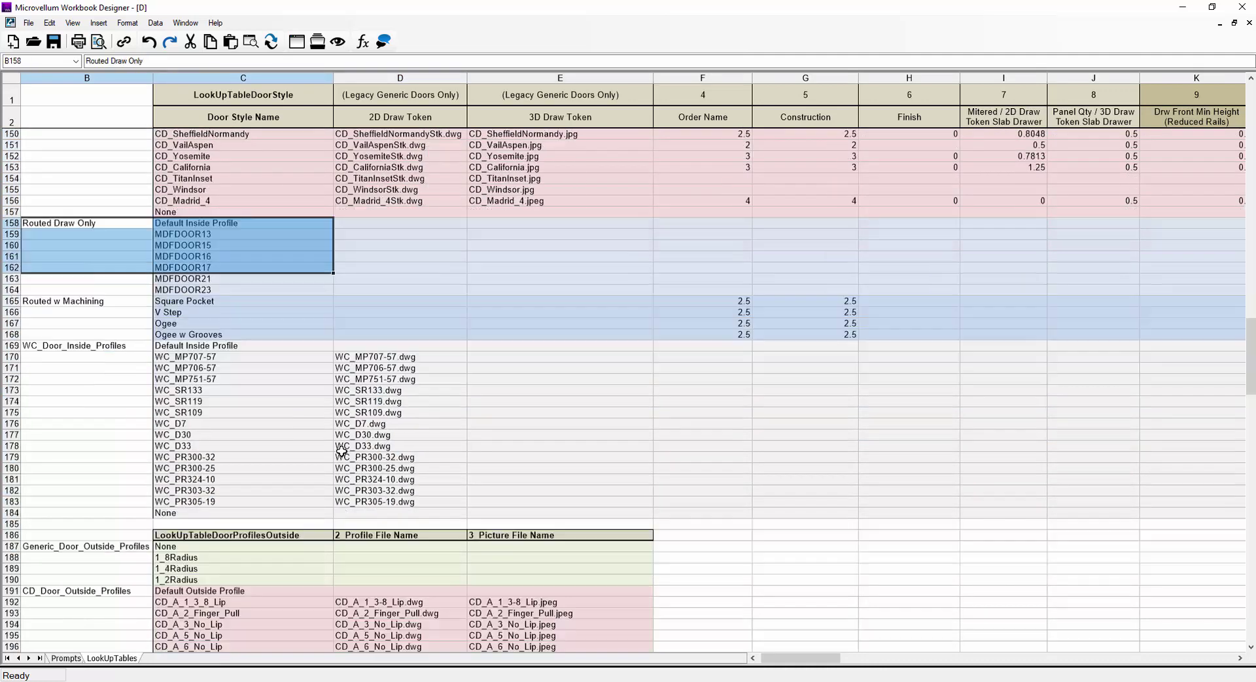
- Examine the door library names in column A that group the outside and inside profile tables
scroll(342, 451, down, 3)
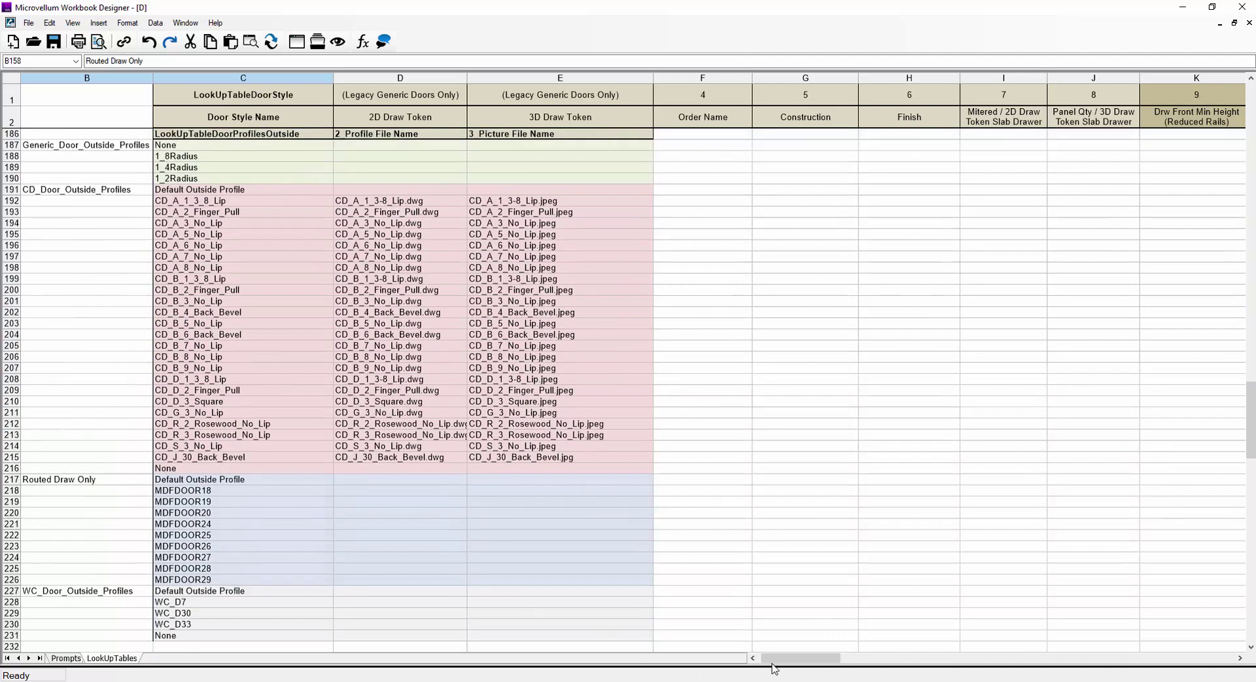
drag(774, 663, 759, 662)
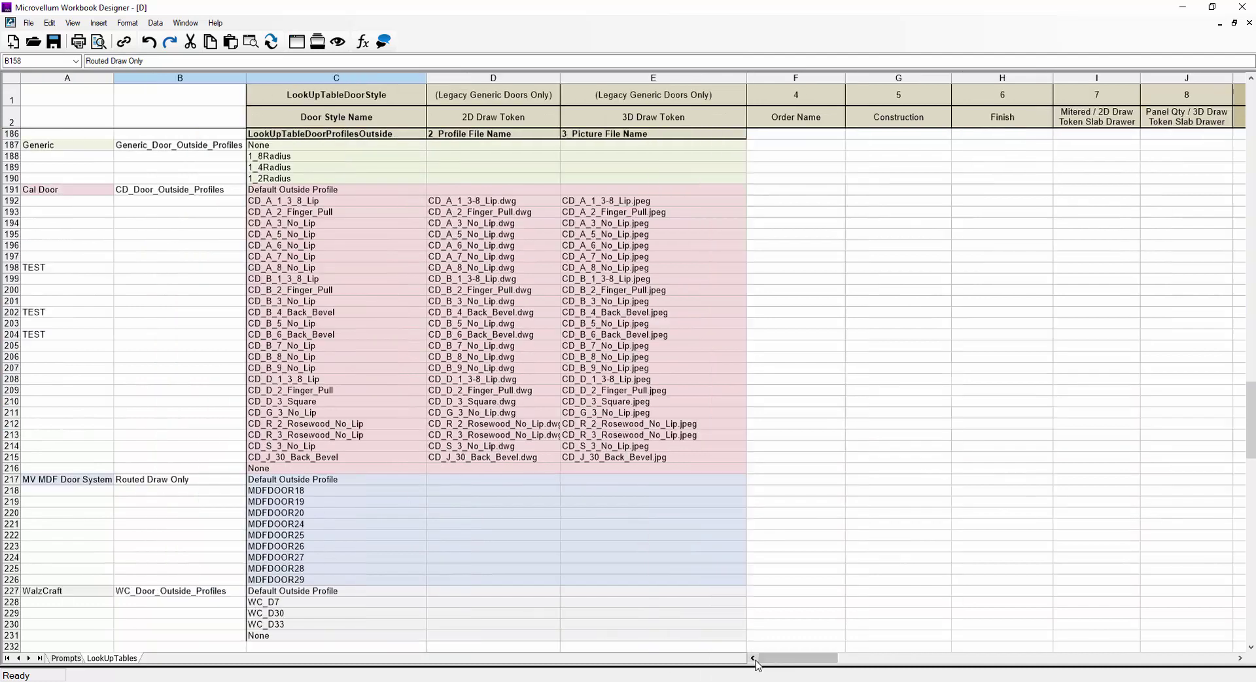
click(77, 464)
scroll(95, 436, up, 8)
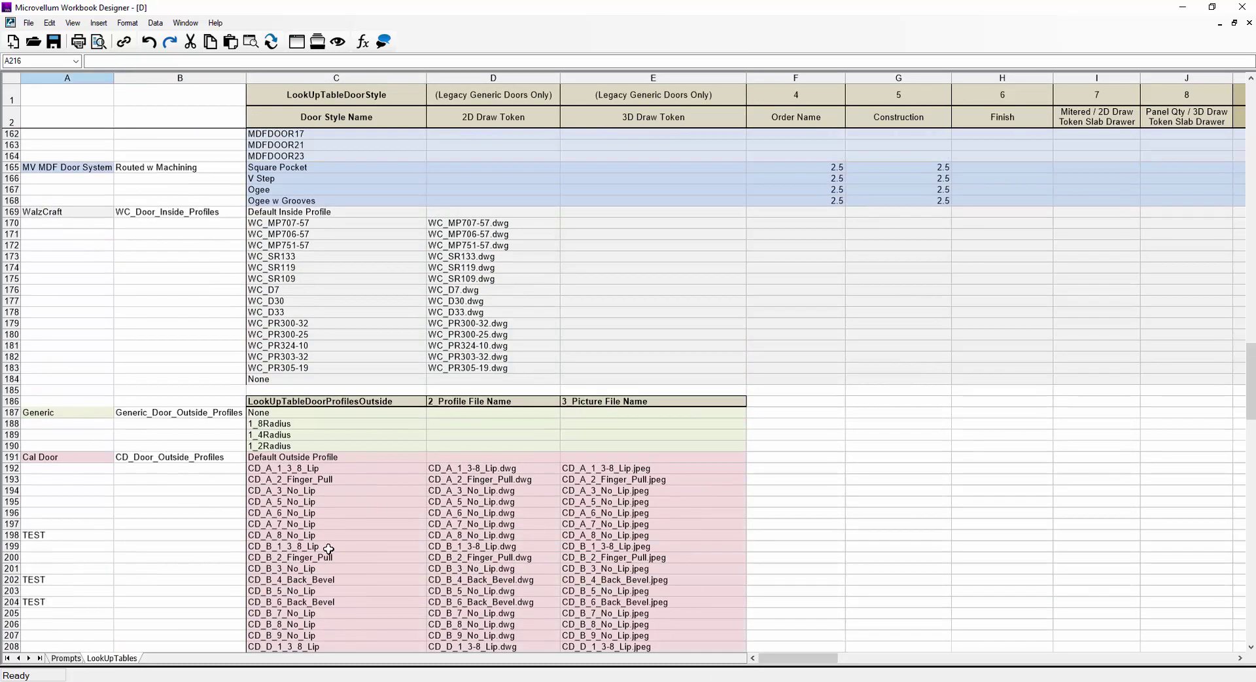
scroll(329, 549, up, 6)
scroll(329, 549, down, 5)
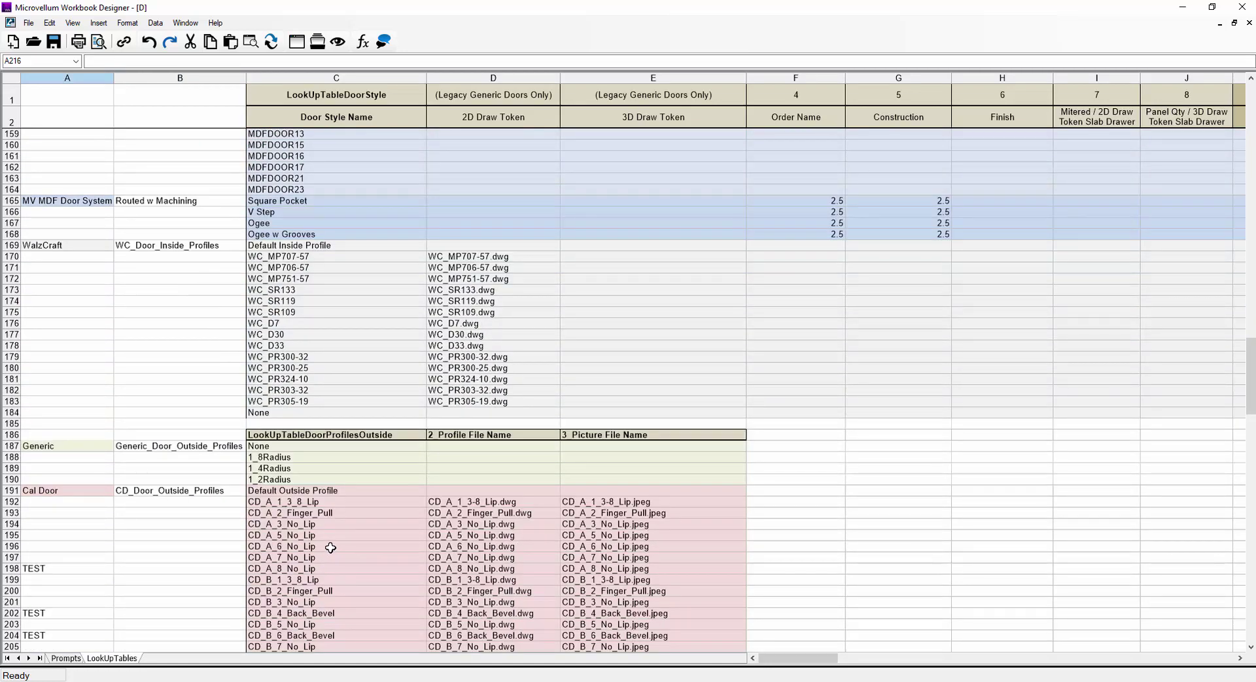
scroll(331, 547, up, 16)
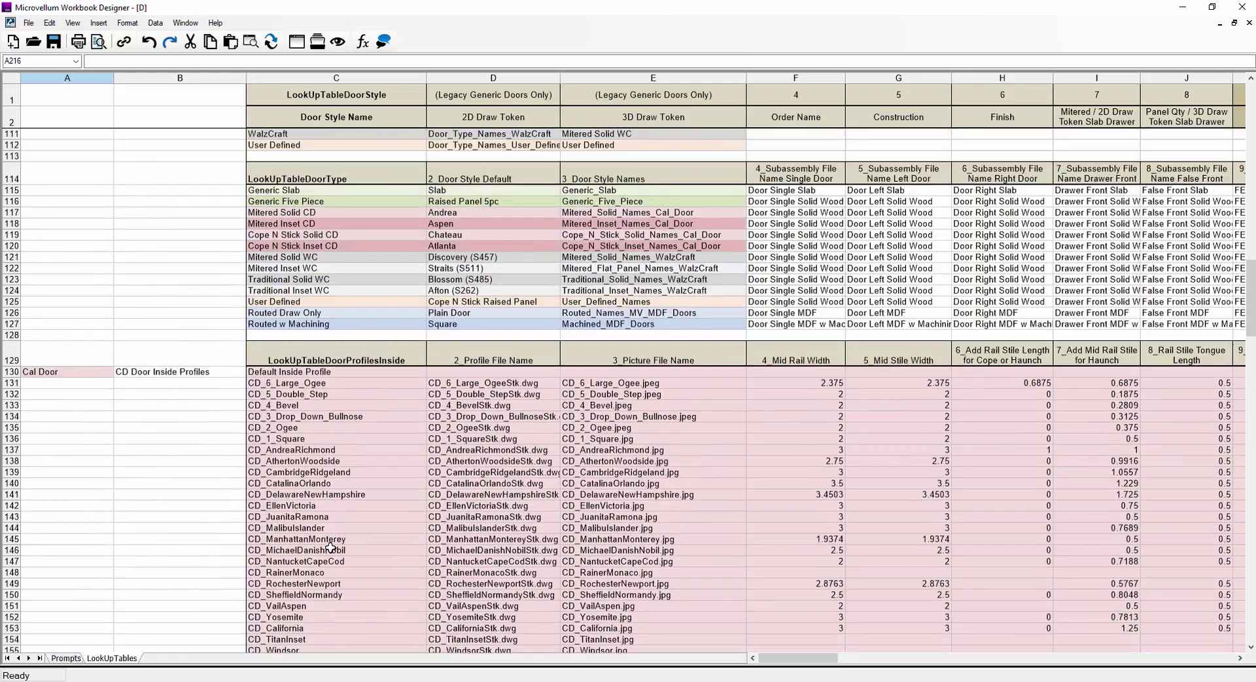
scroll(330, 548, down, 5)
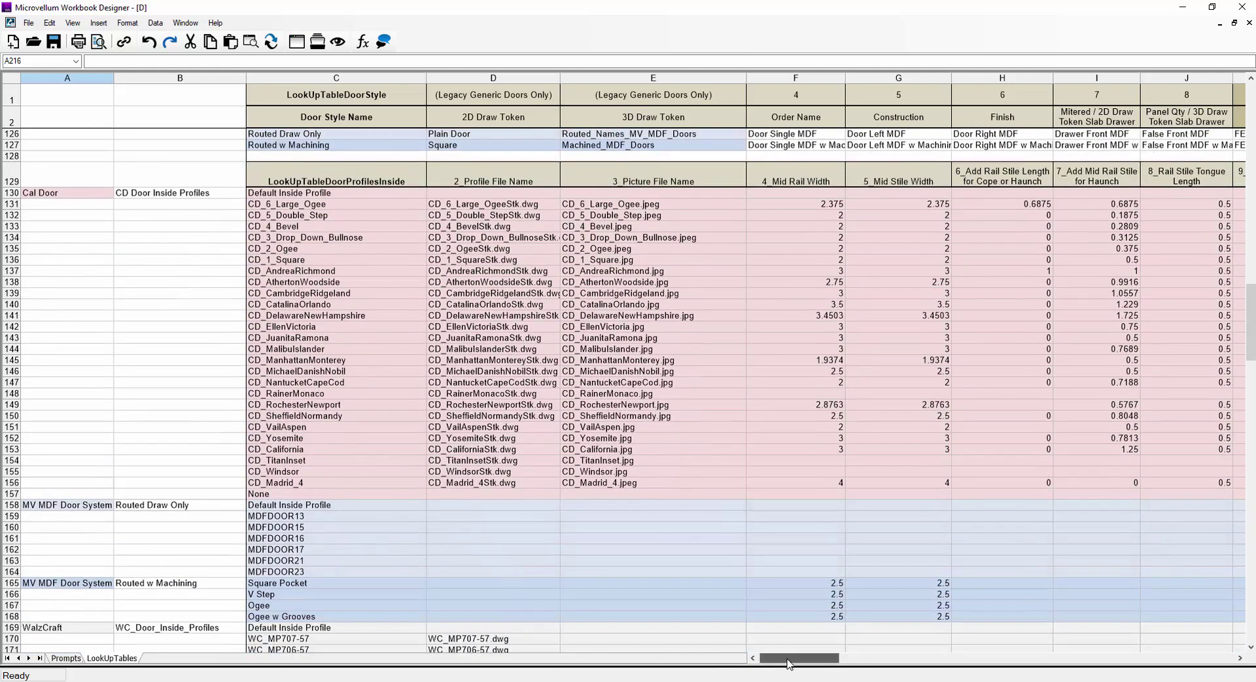
- Examine the 22_Open and 23_Rail Face to Panel Groove columns of the inside profiles table
drag(784, 658, 832, 662)
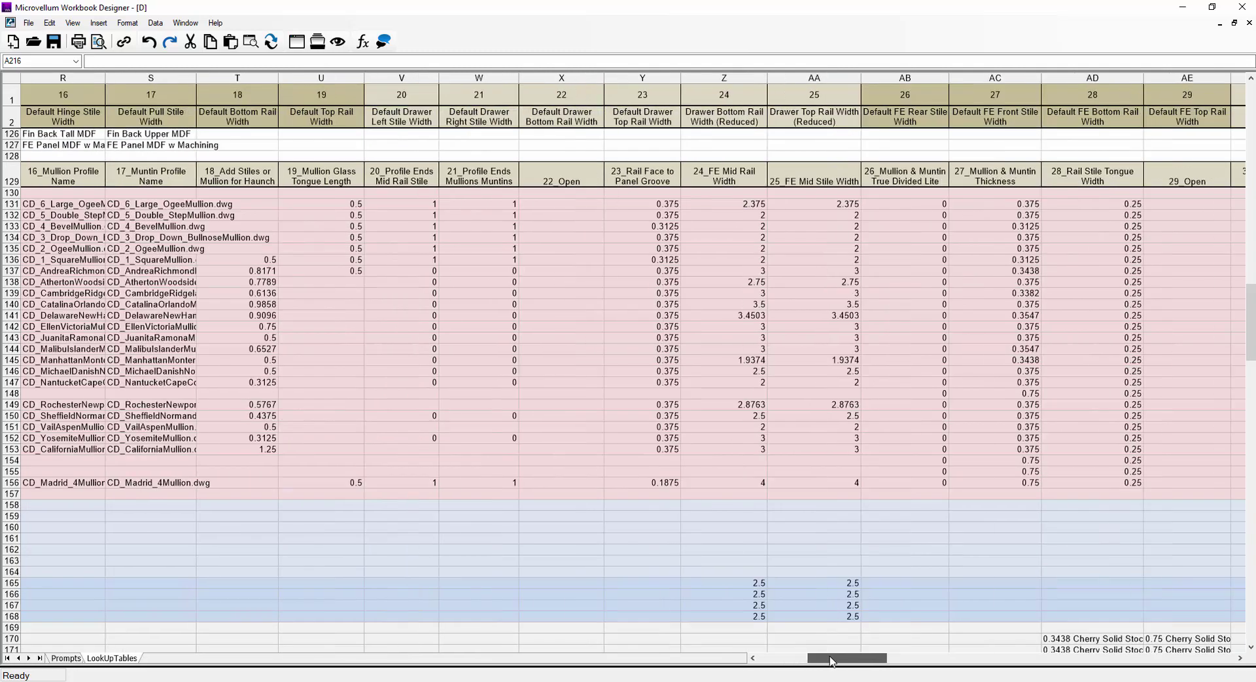
drag(558, 178, 558, 443)
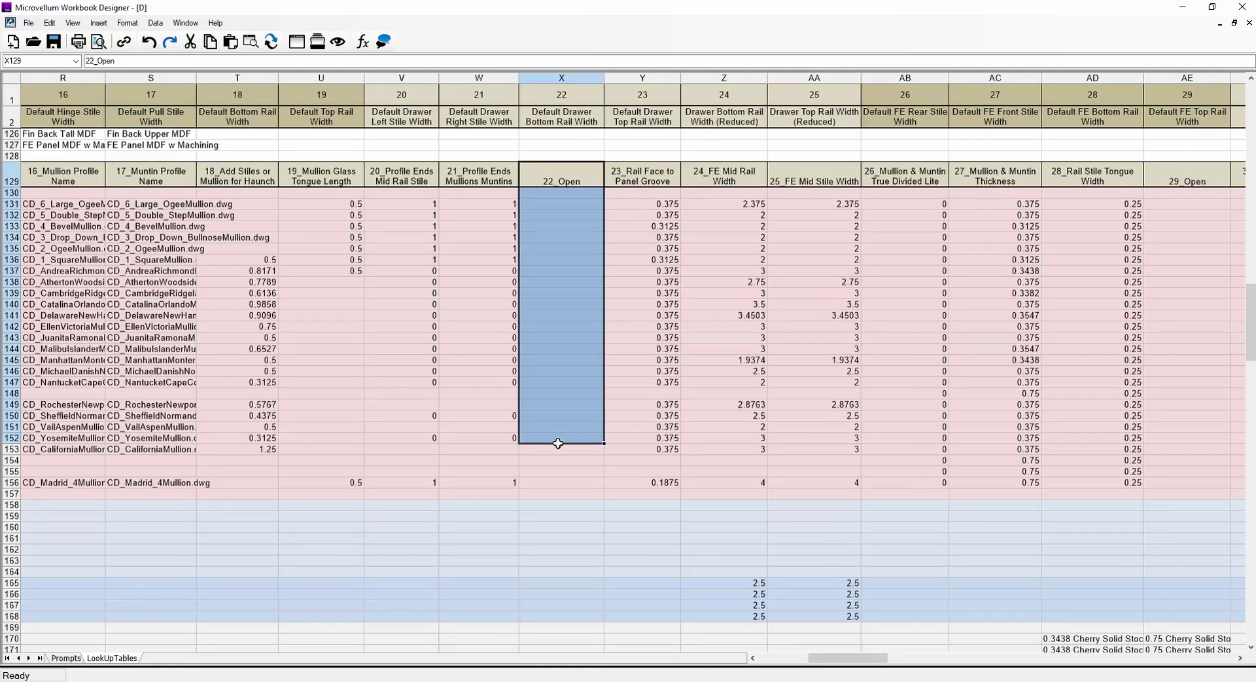
drag(661, 183, 651, 455)
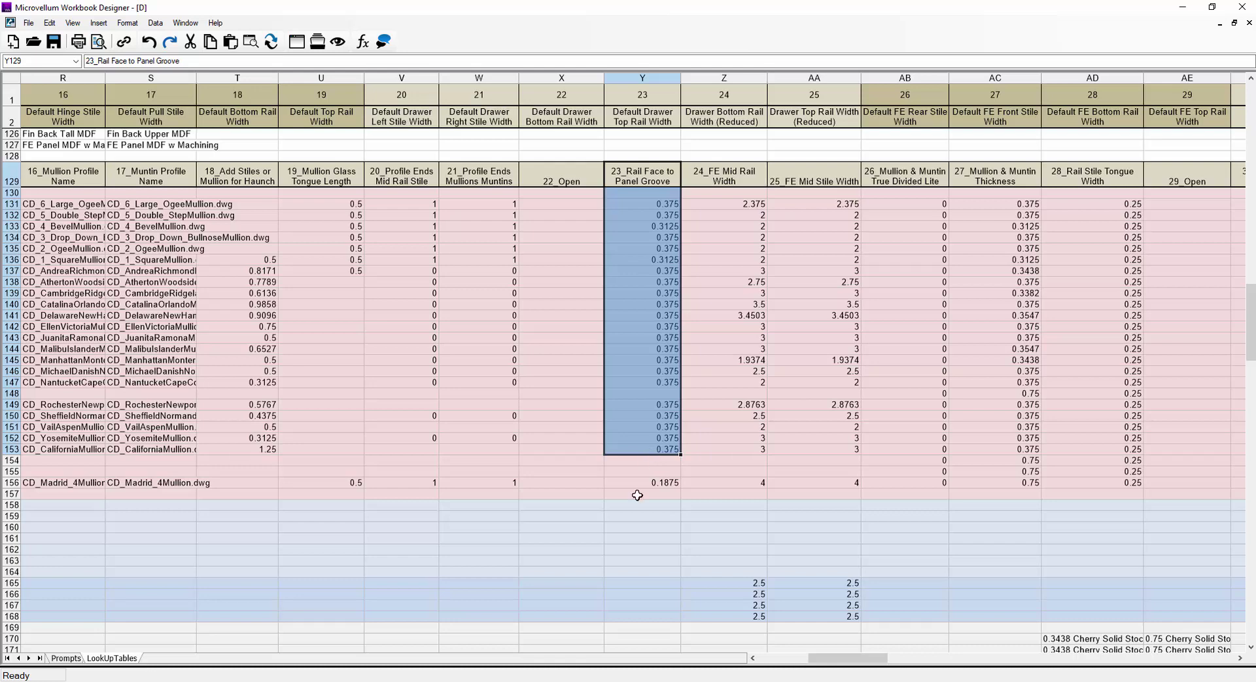
- Open the Center Panel Y Origin diagram in the browser, review its panel formulas, and move it clear of the workbook
click(466, 681)
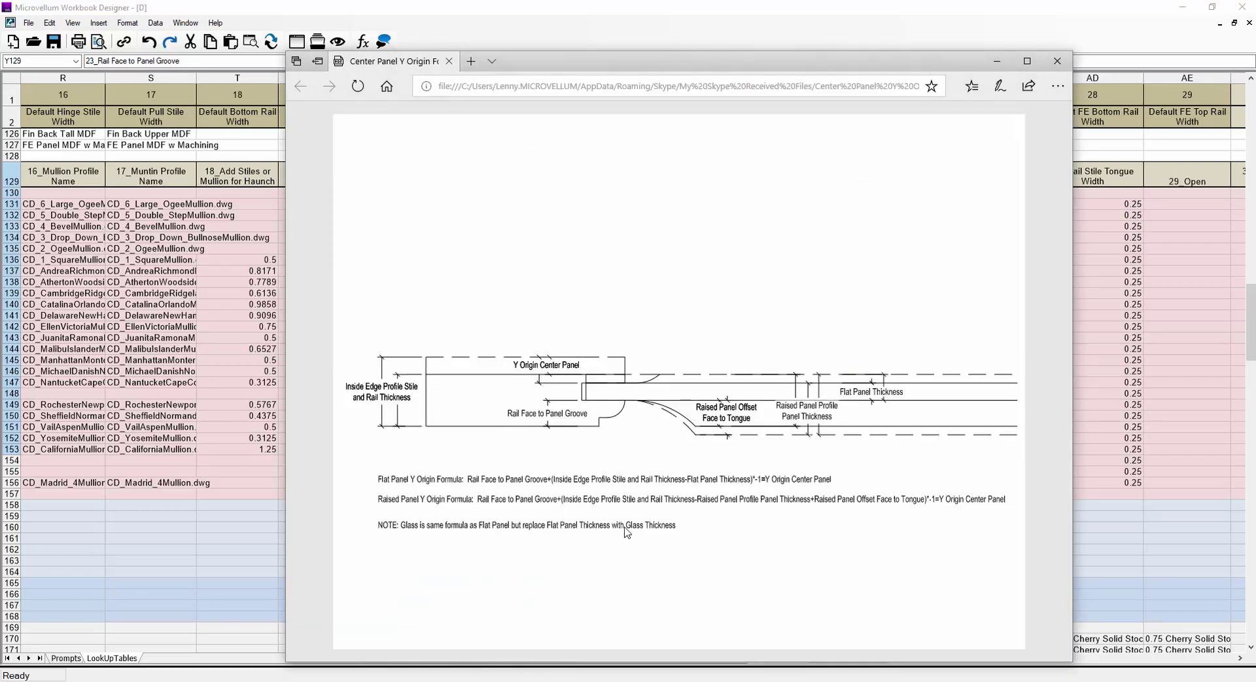
drag(688, 77, 712, 263)
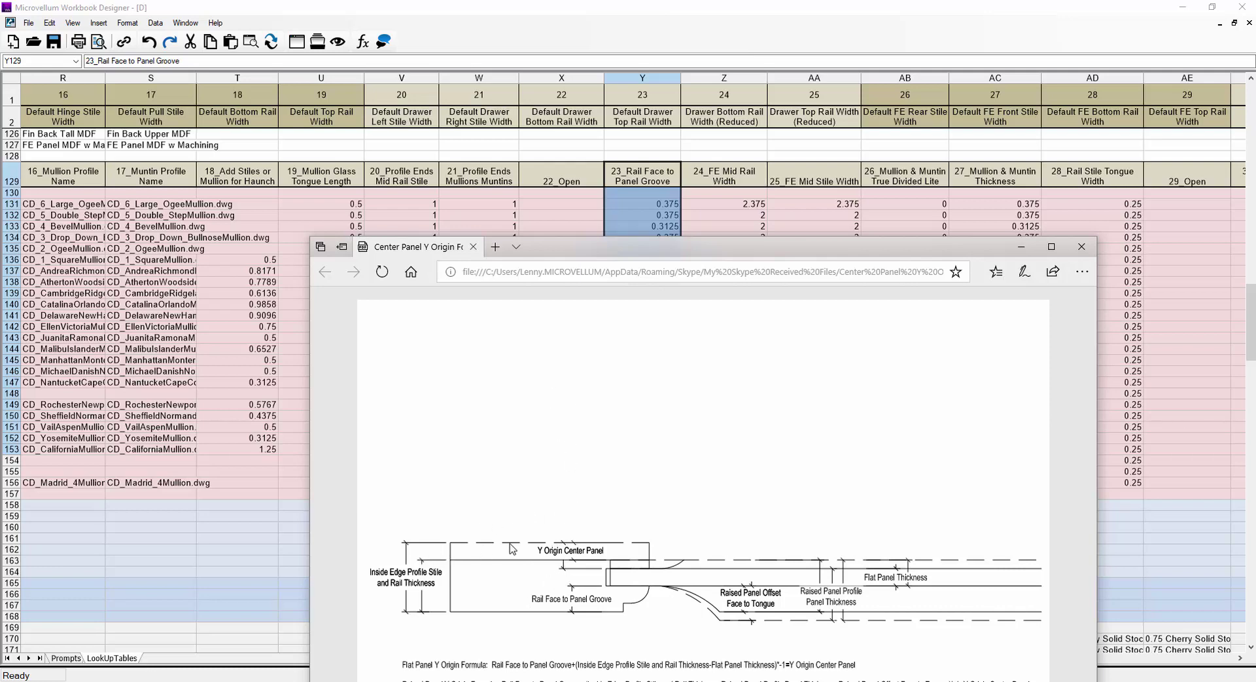
drag(650, 255, 1255, 216)
- Examine the Offset Face to Tongue value for CD_Large_C_Panel in the door panel profiles table
drag(822, 660, 763, 659)
scroll(746, 582, down, 20)
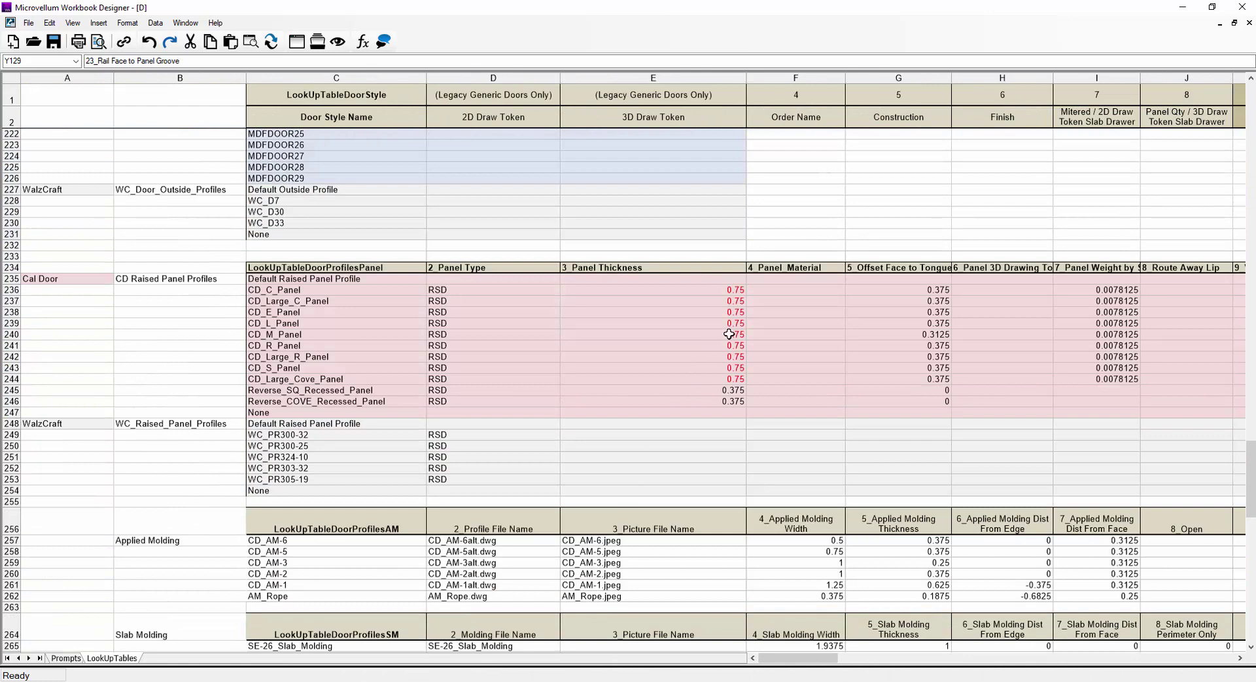
click(884, 301)
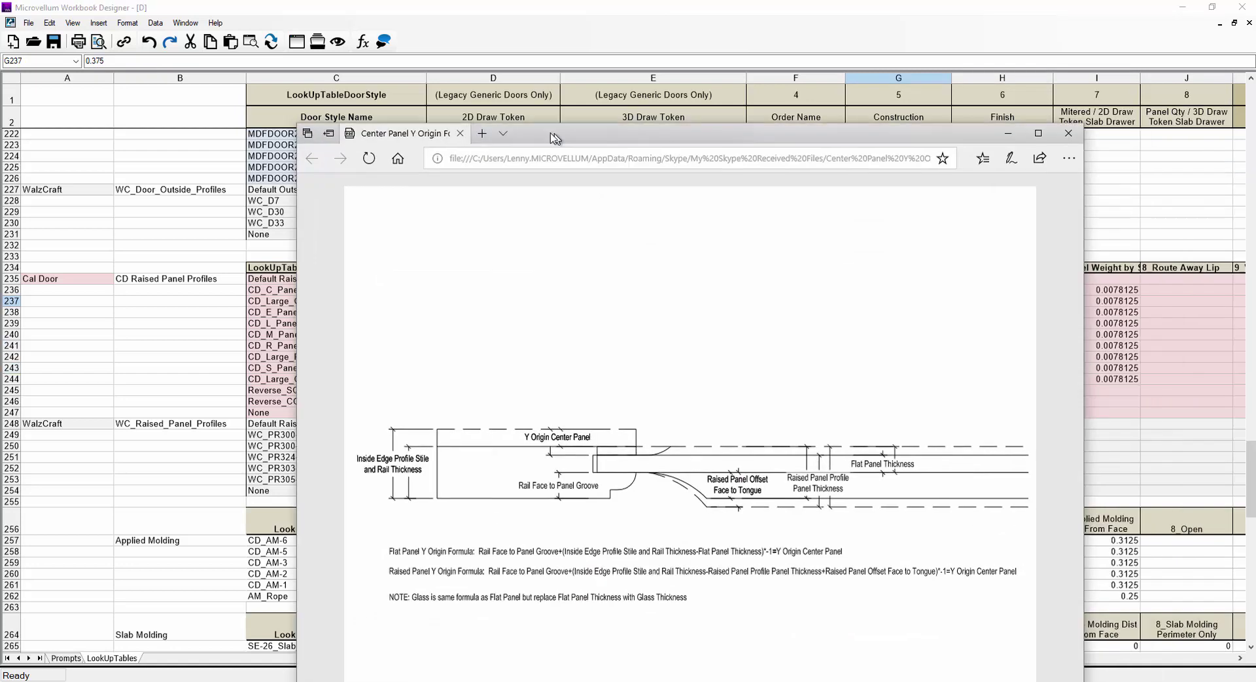
- Move the panel origin diagram clear of the workbook and examine the 26_Mullion & Muntin True Divided Lite formula for CD_2_Ogee
drag(553, 134, 512, 116)
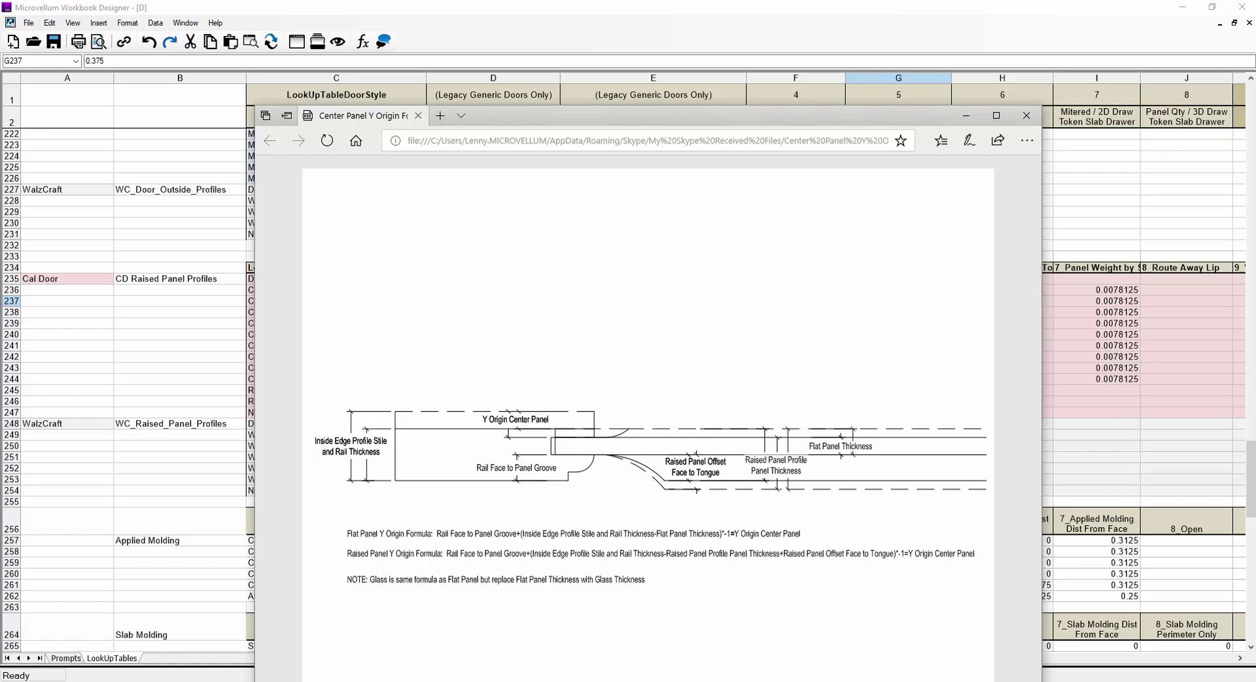
drag(597, 118, 1255, 187)
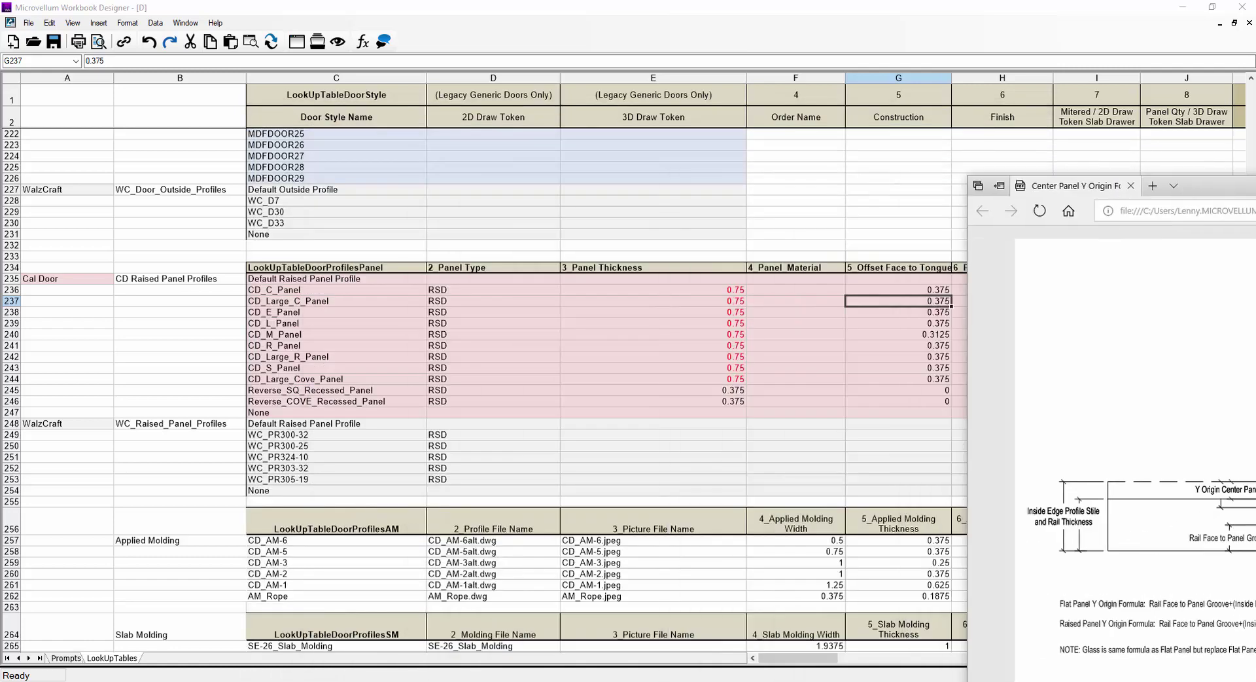
click(566, 480)
scroll(594, 485, up, 7)
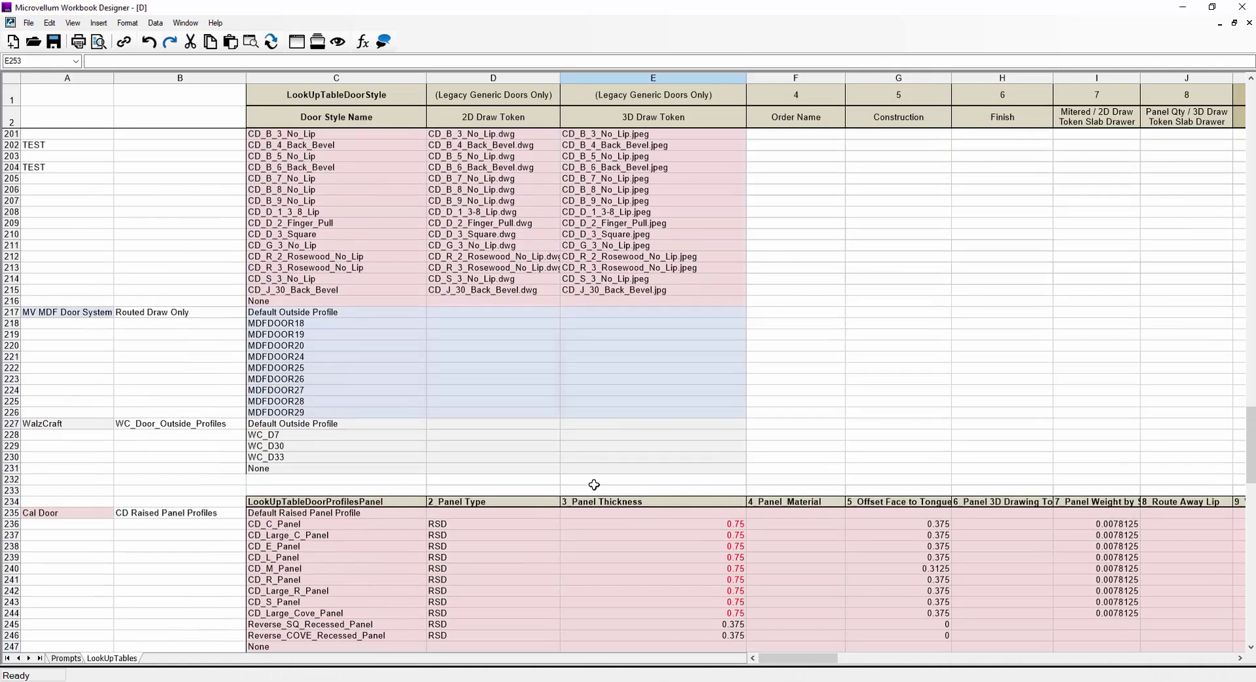
scroll(594, 484, up, 20)
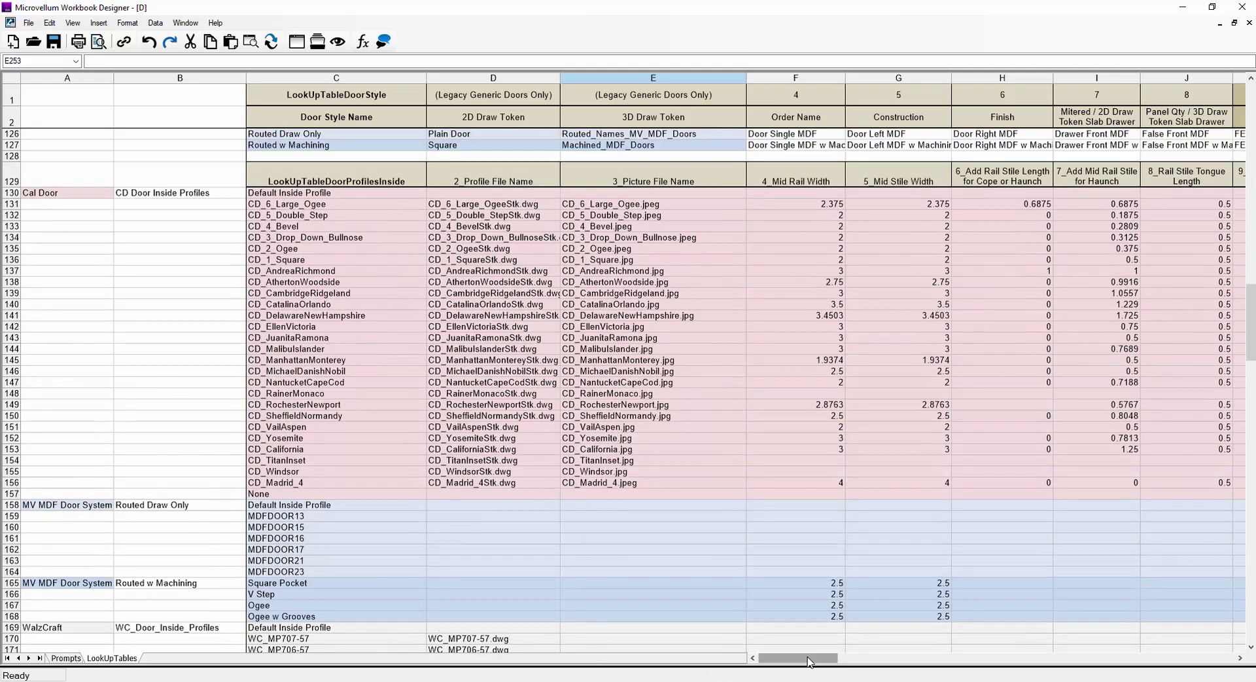
drag(809, 662, 873, 663)
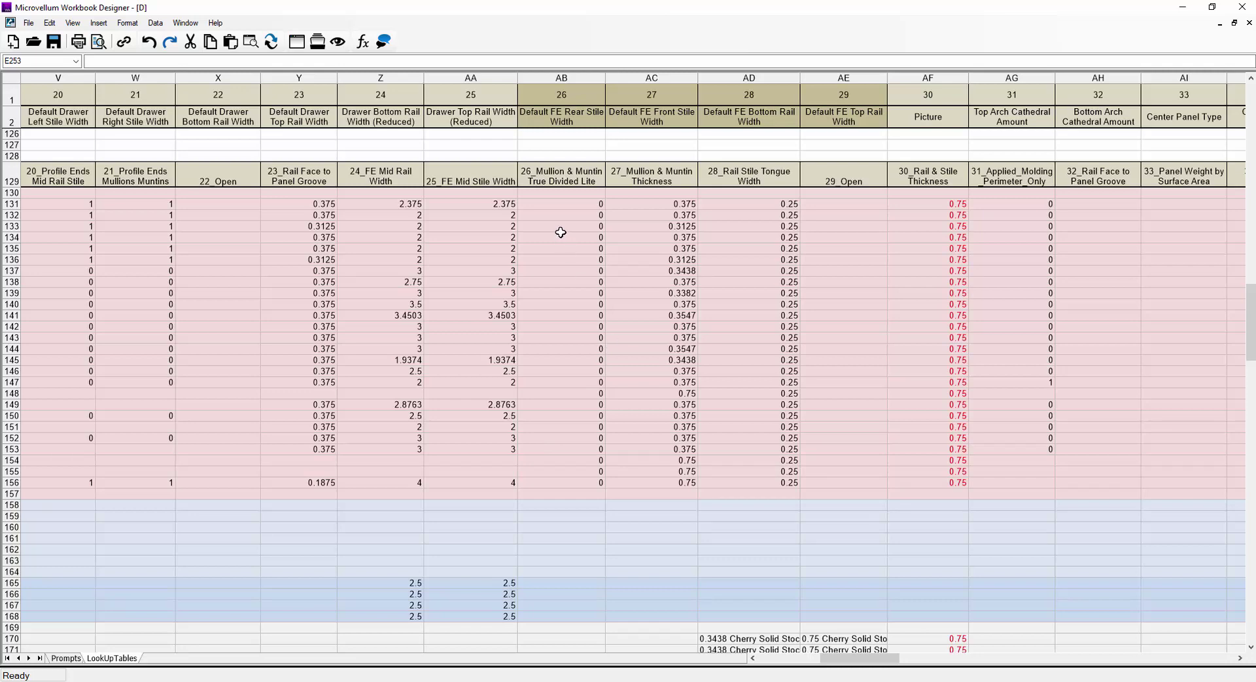
click(580, 249)
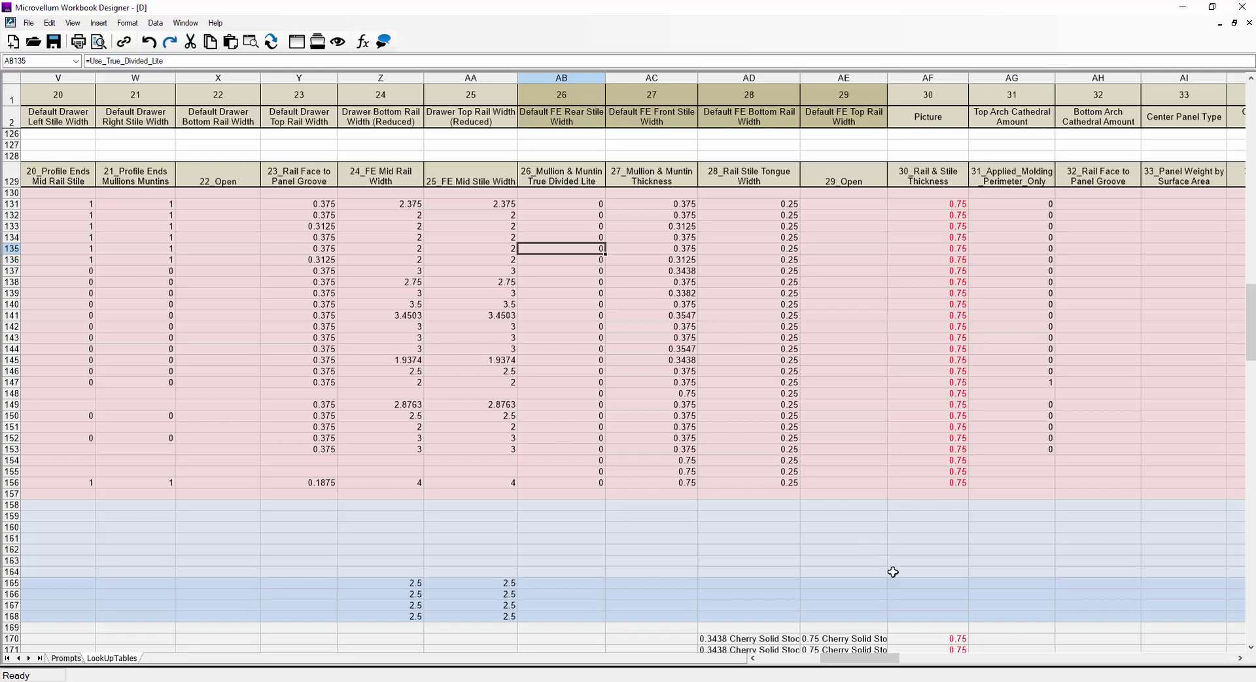
- Examine the 30_Rail & Stile Thickness formula for the CD_5_Double_Step inside profile
drag(862, 667, 874, 666)
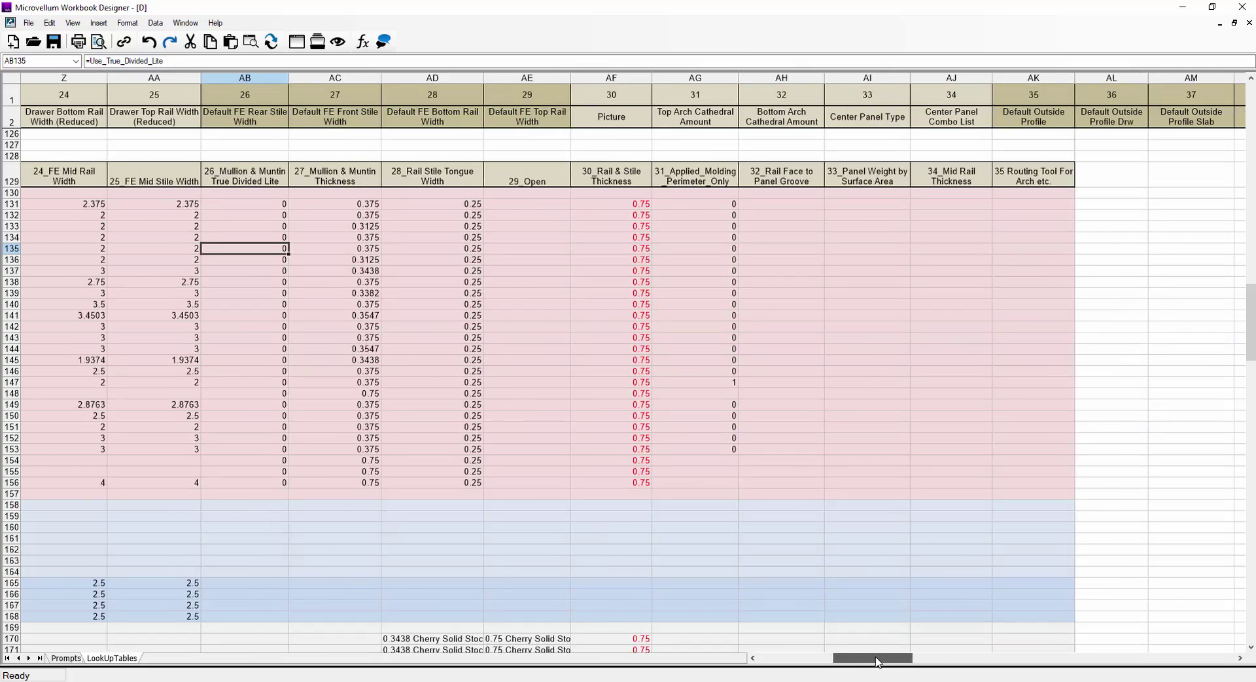
click(641, 216)
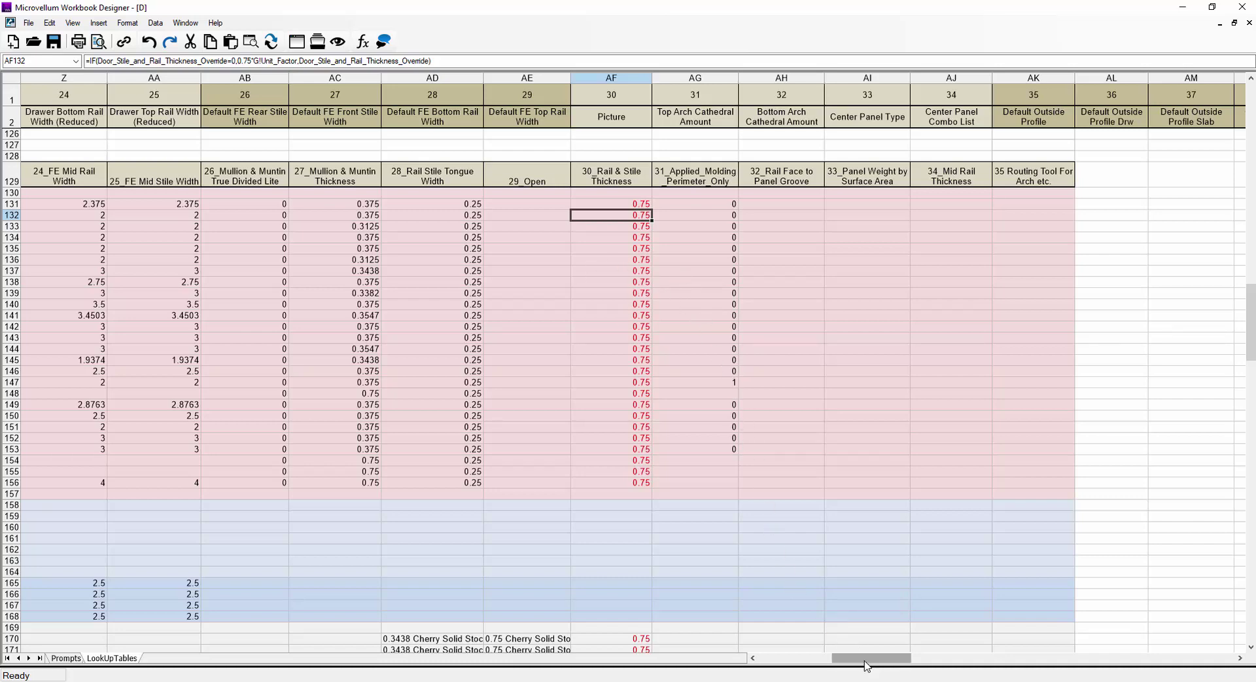
drag(857, 659, 787, 670)
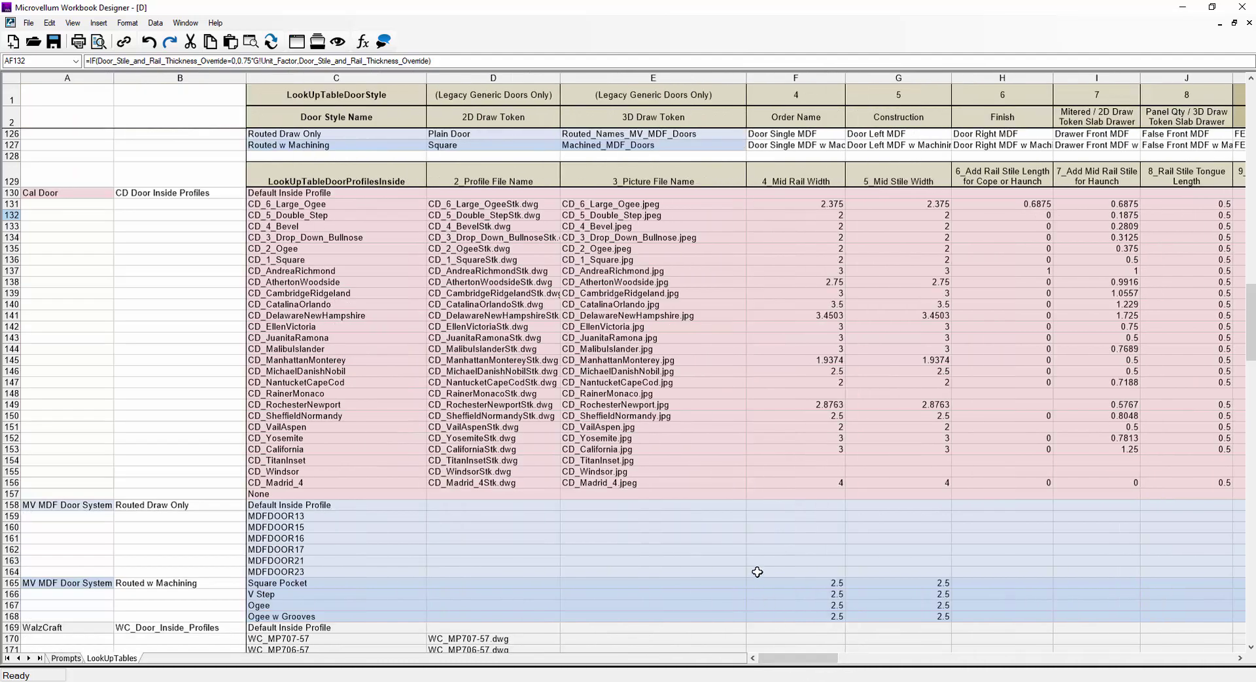
- Examine the User Defined row of the door library table and the User Defined Door Library Name prompt on the Prompts sheet
scroll(757, 572, down, 3)
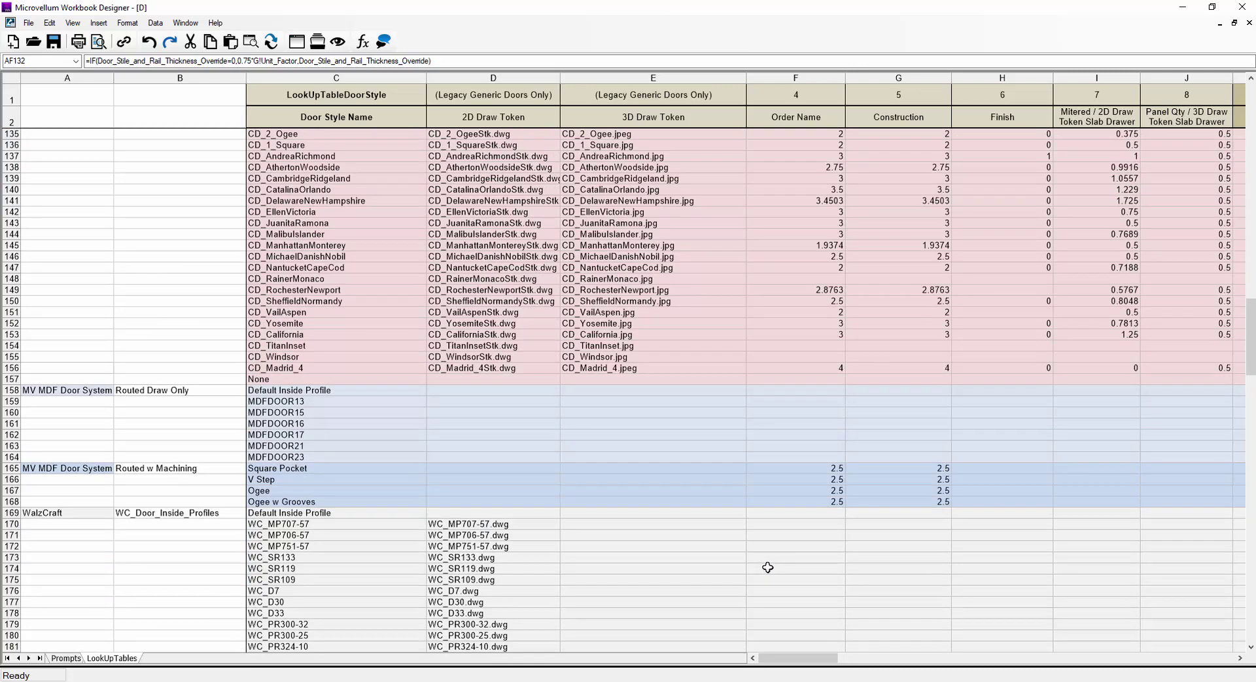
scroll(767, 567, up, 5)
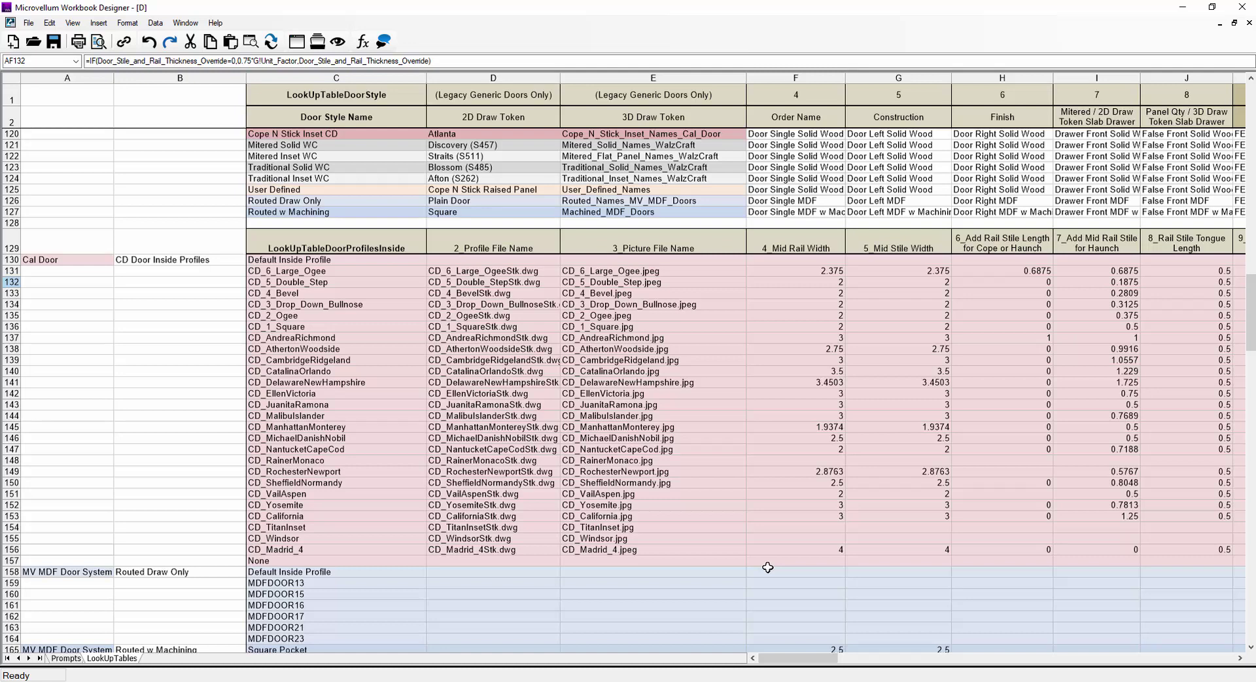
scroll(767, 568, up, 7)
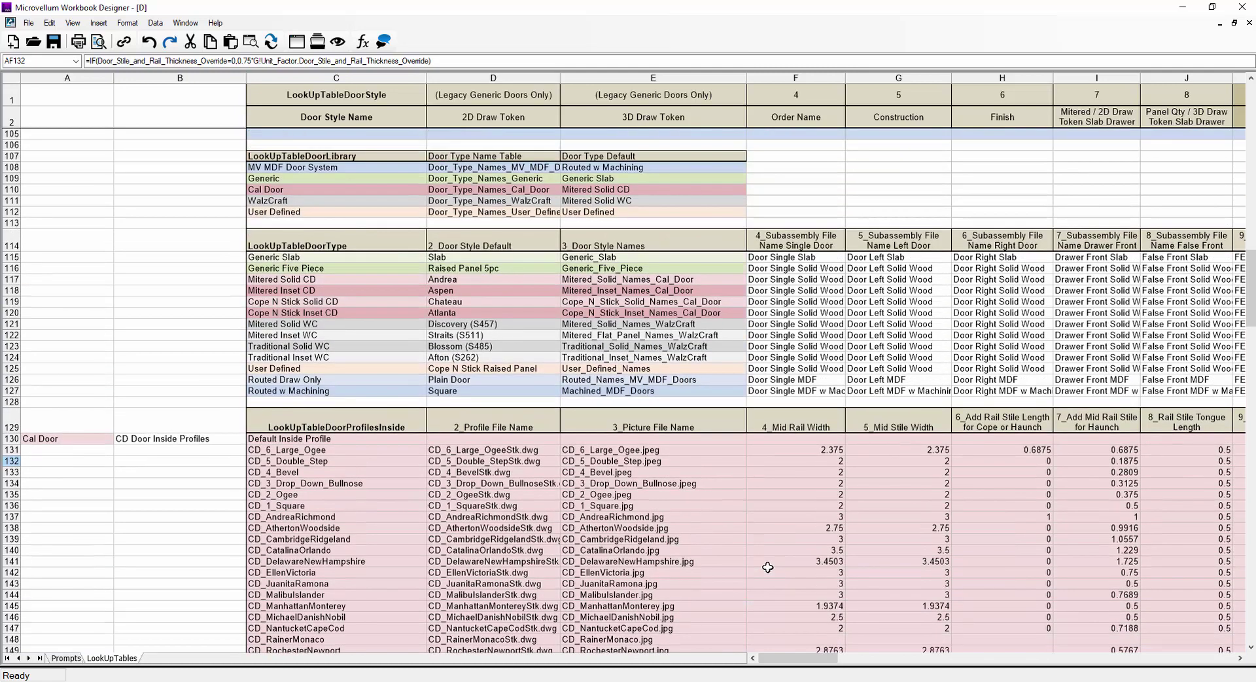
drag(377, 281, 630, 280)
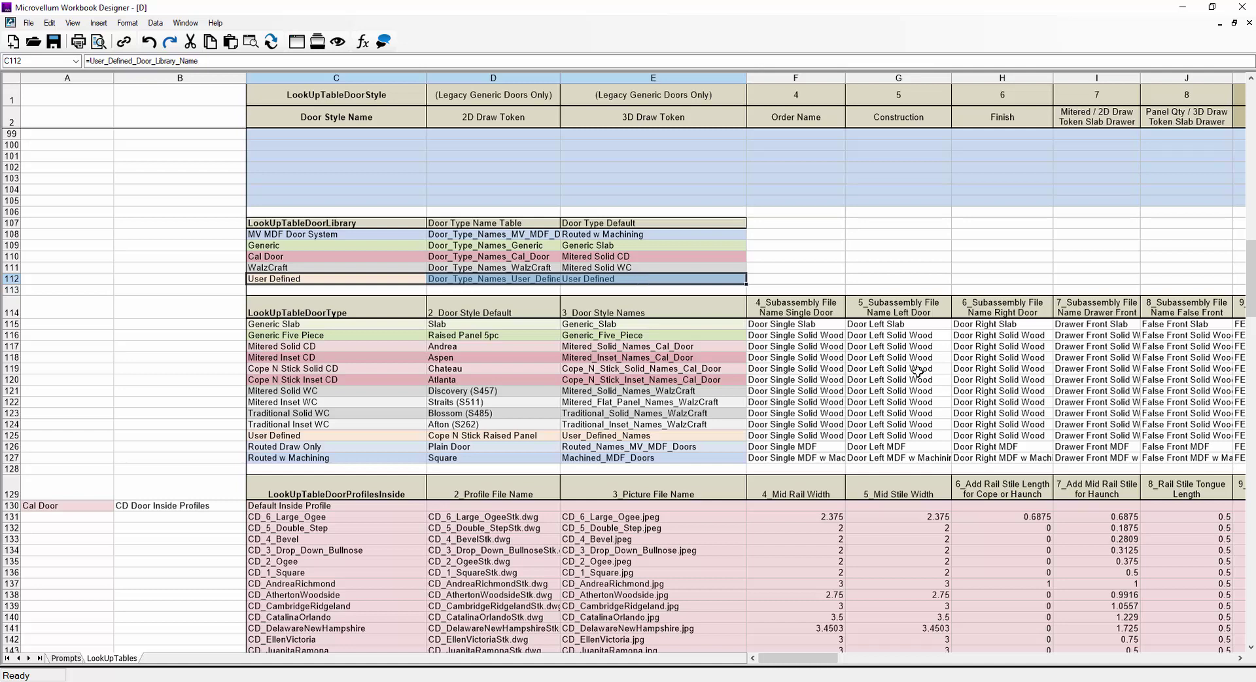
click(66, 657)
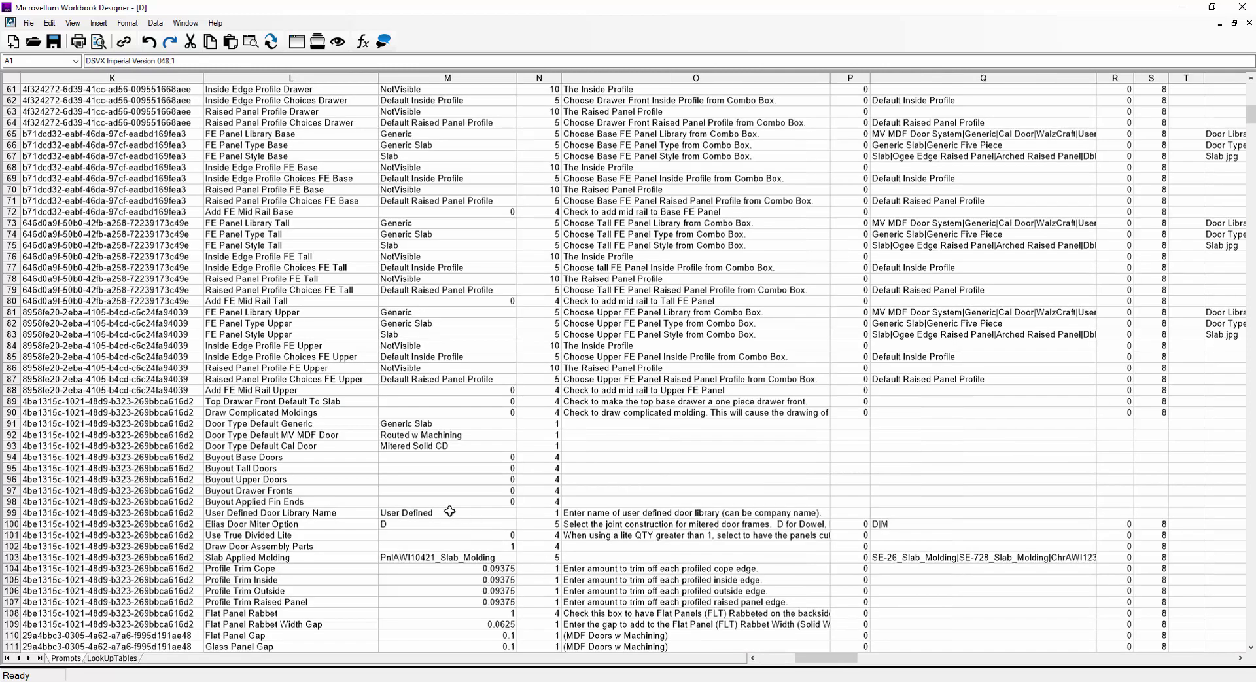
click(432, 513)
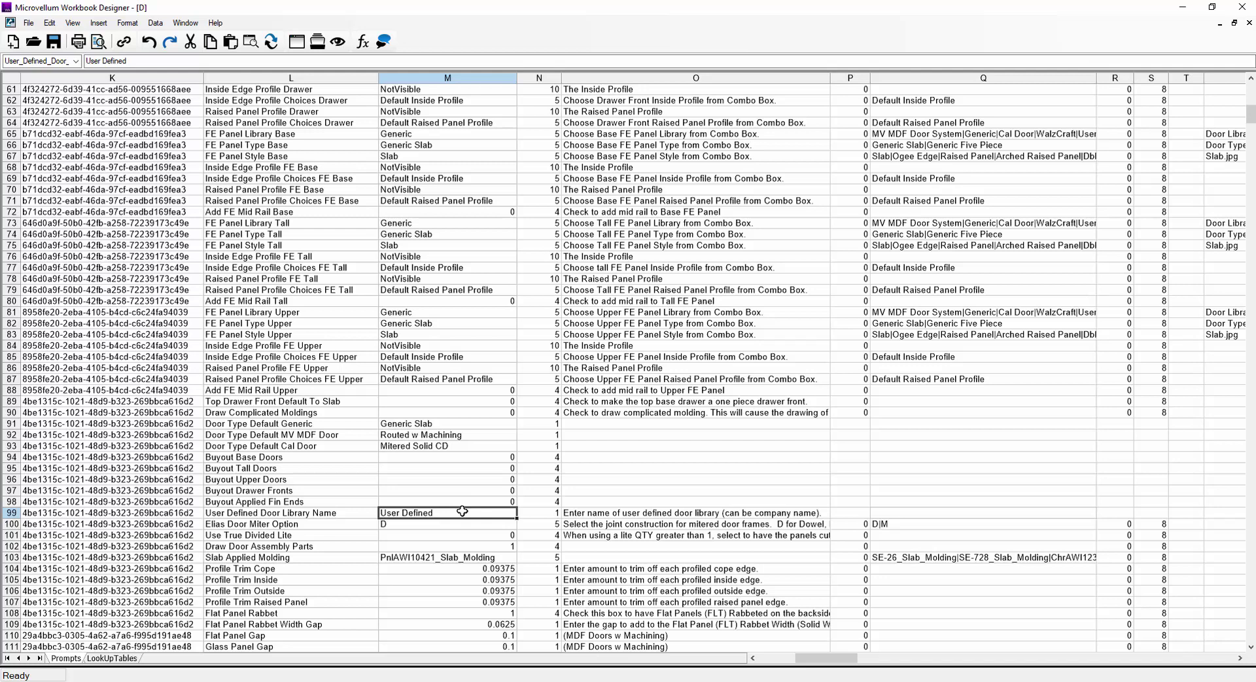
click(128, 659)
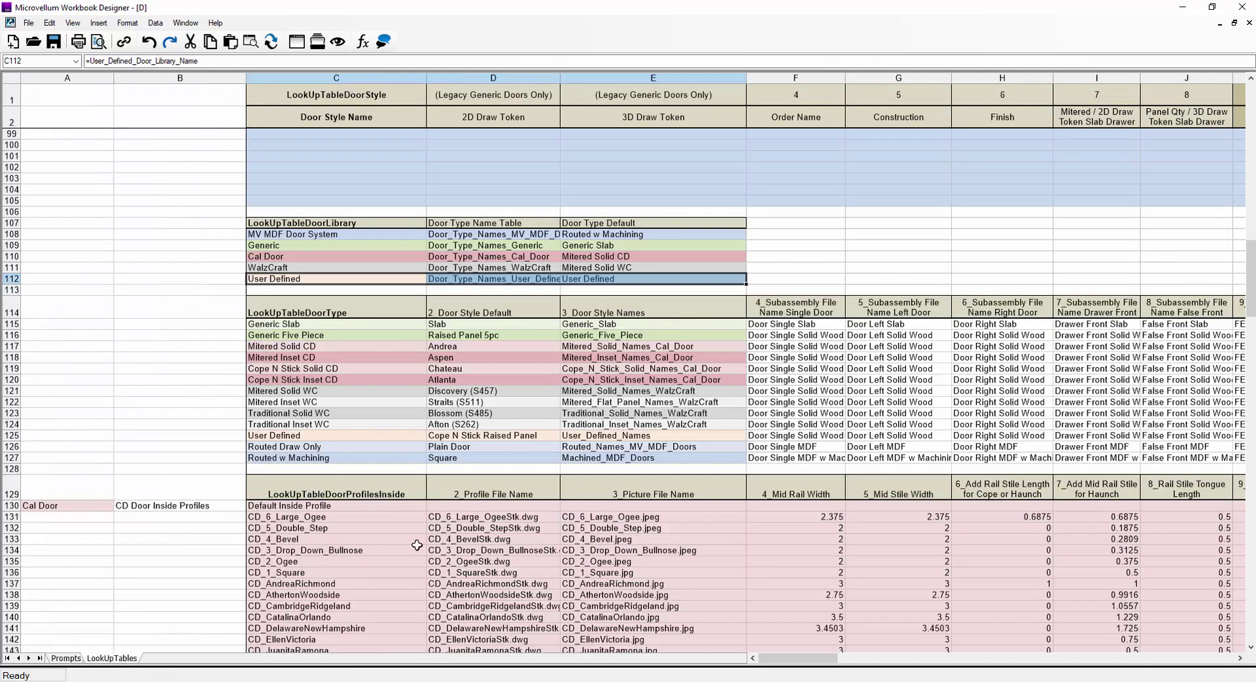
- Check the User Defined formulas in the door type and library tables and the User Defined door styles in rows 73 to 79
click(321, 437)
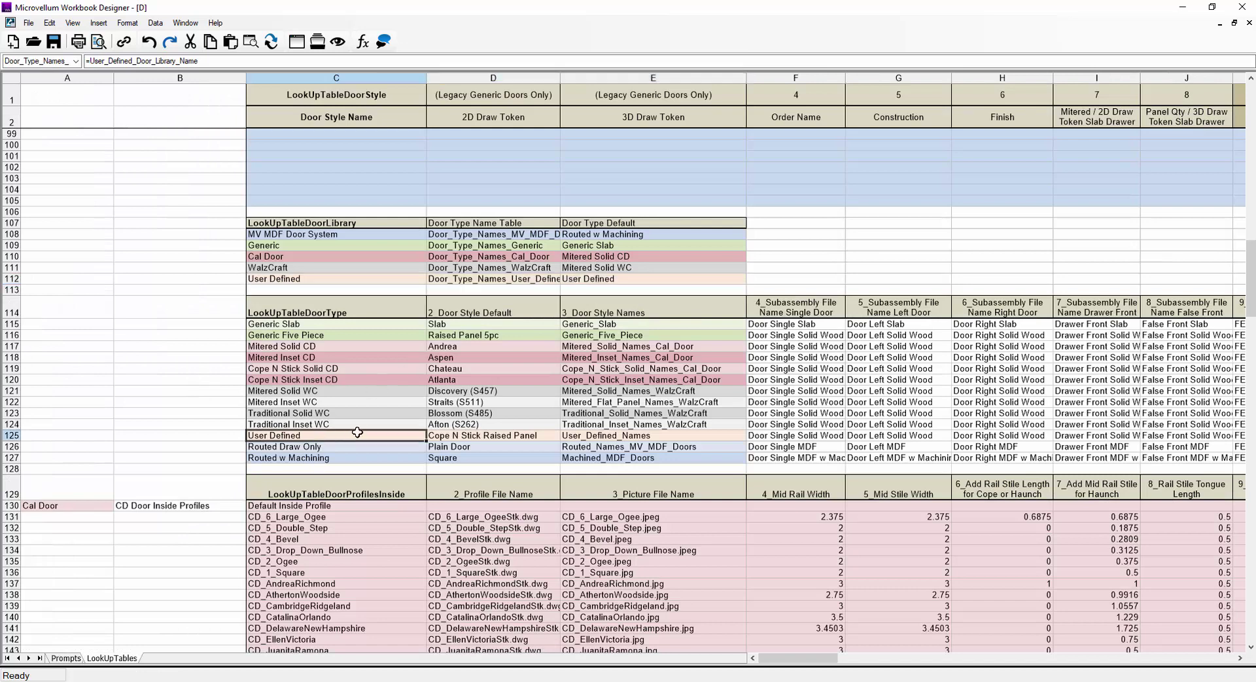
click(318, 281)
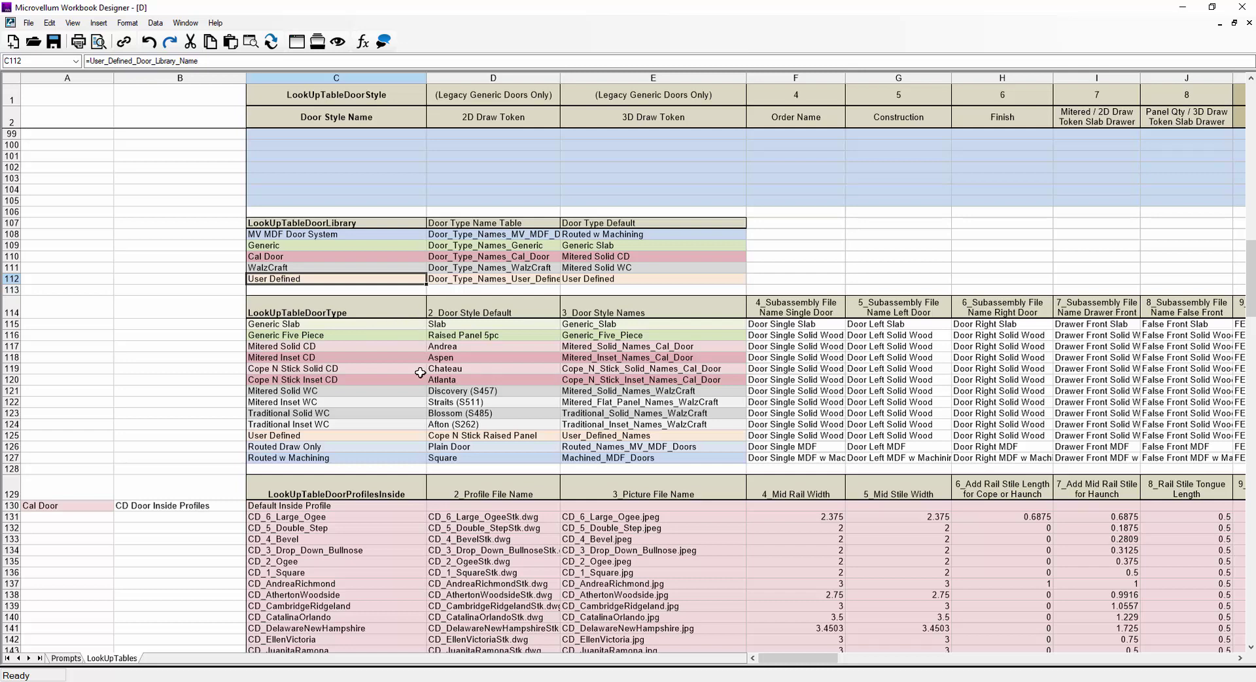
scroll(421, 372, up, 15)
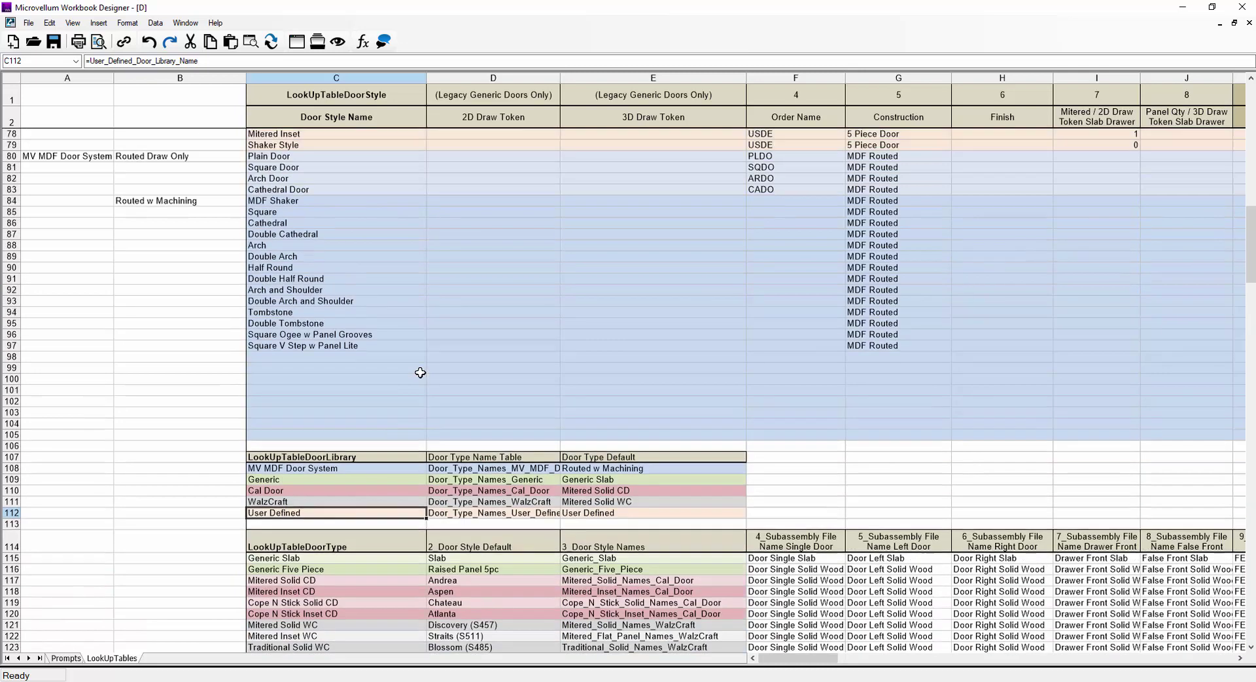
drag(363, 345, 597, 413)
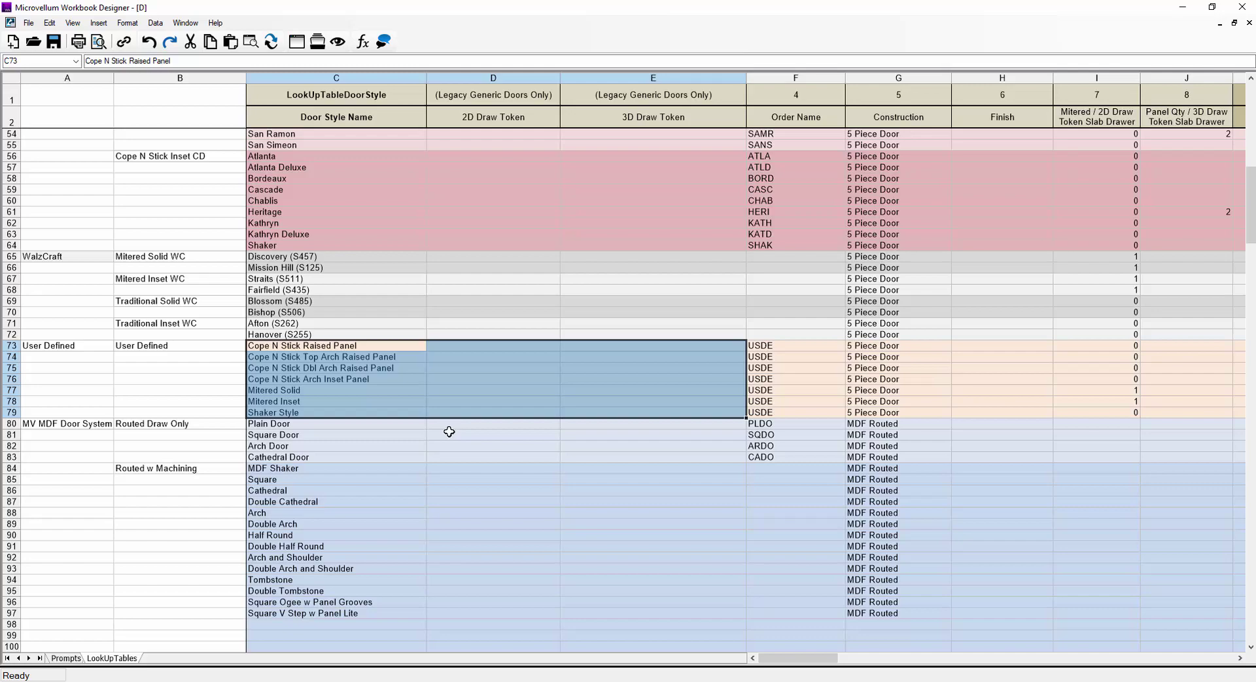
- Examine the profile names in the applied molding and slab molding lookup tables
scroll(345, 494, down, 11)
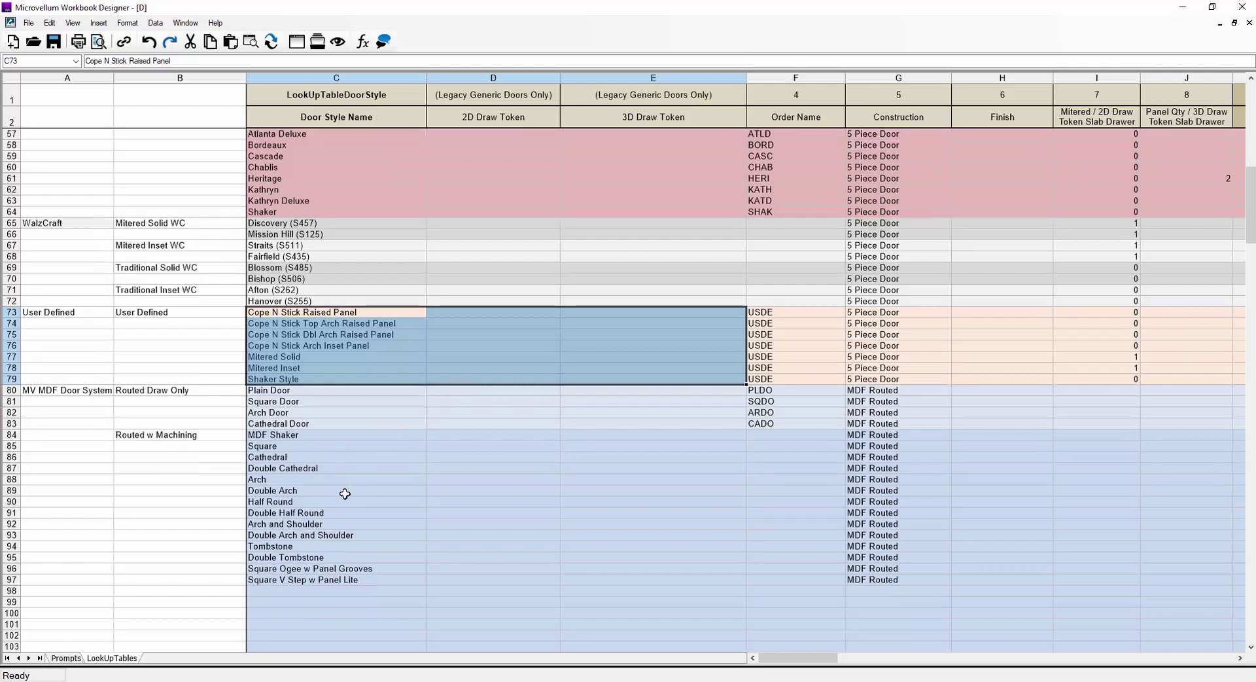
scroll(345, 494, down, 20)
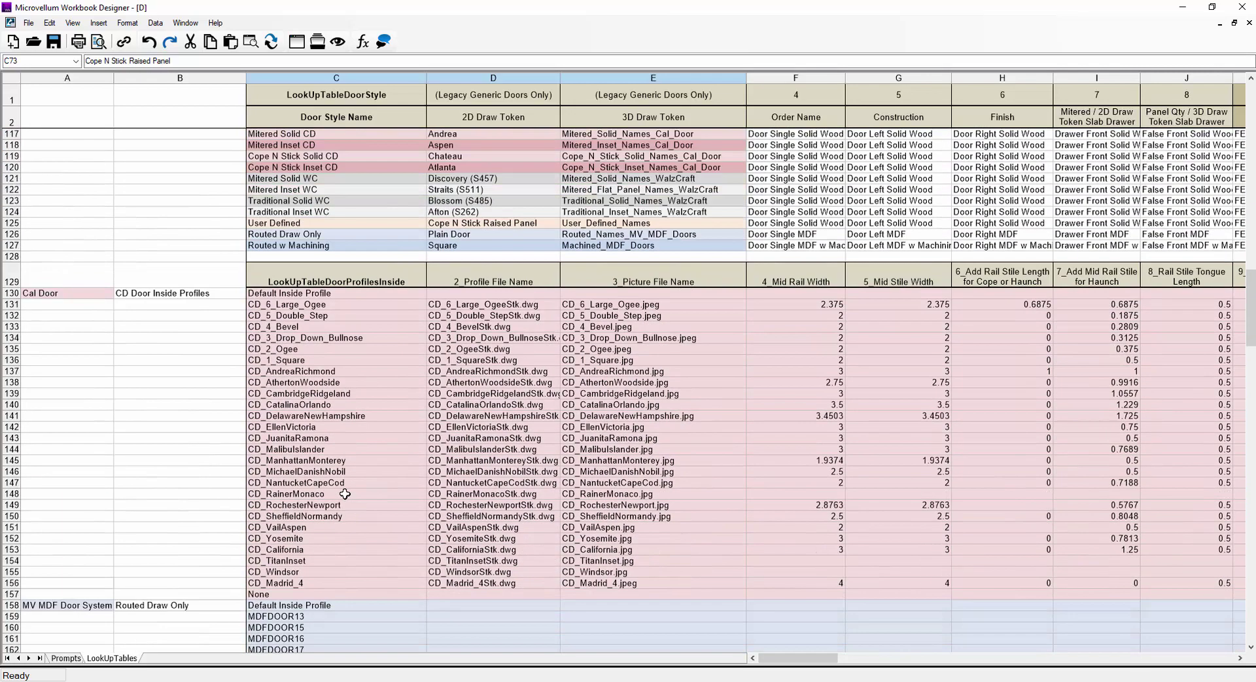
scroll(345, 494, down, 14)
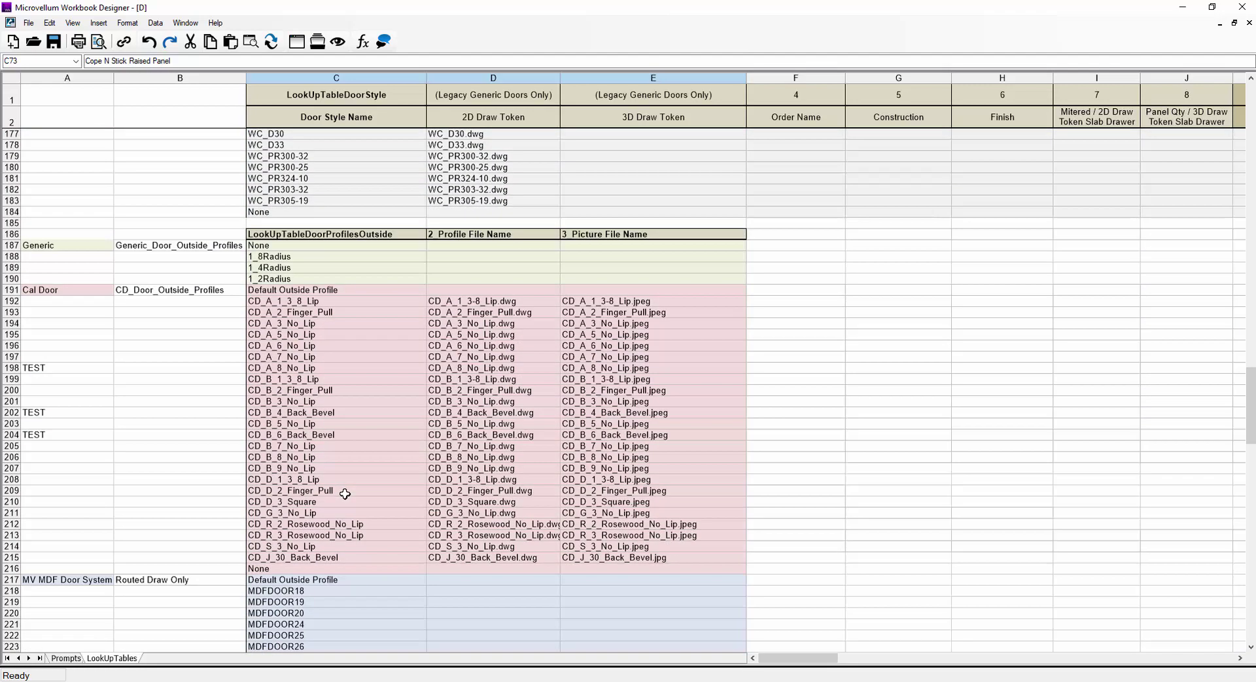
scroll(345, 494, down, 15)
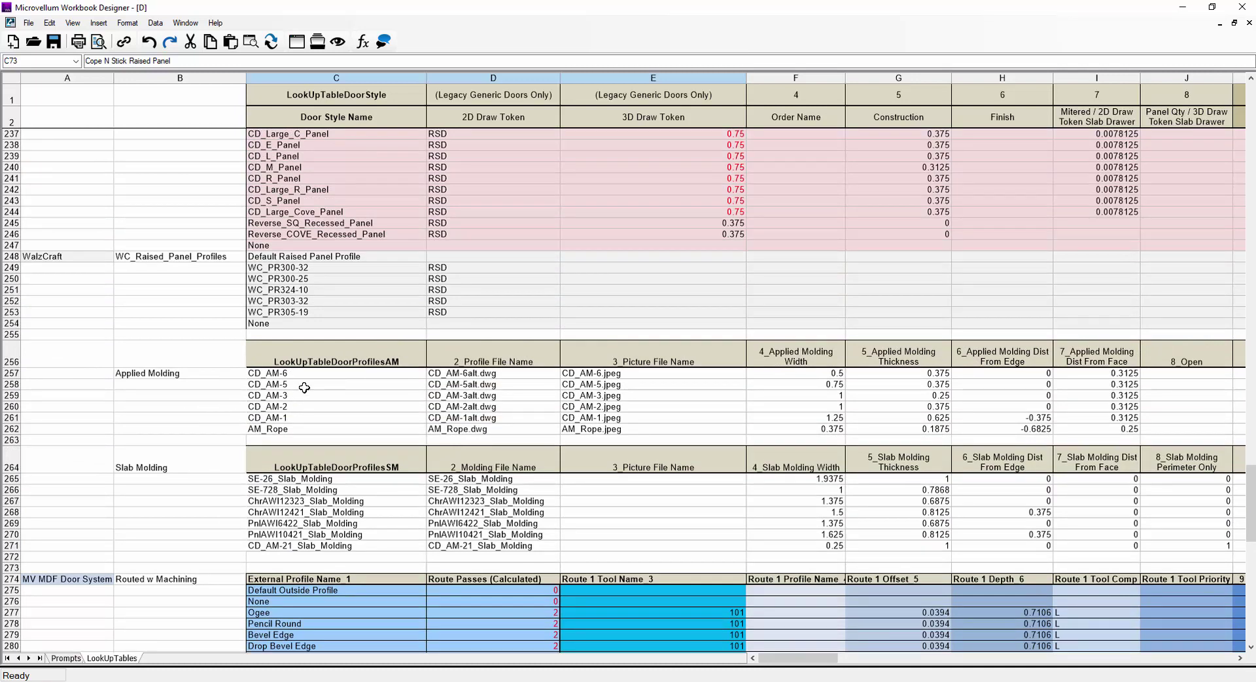
drag(305, 386, 331, 425)
drag(305, 480, 361, 548)
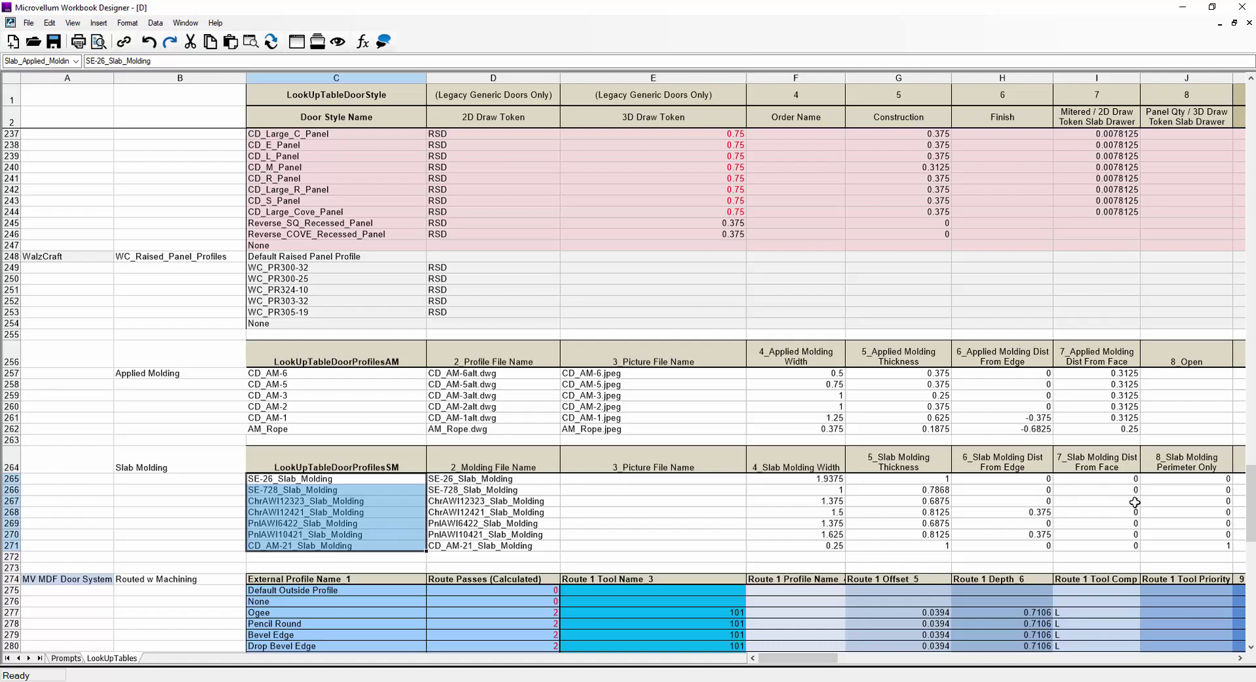
- Examine the Slab Molding, Slab Applied Molding and Slab Applied Molding Drw cells for the Plank w Slab Molding door style
scroll(1243, 508, up, 3)
drag(1255, 343, 1252, 98)
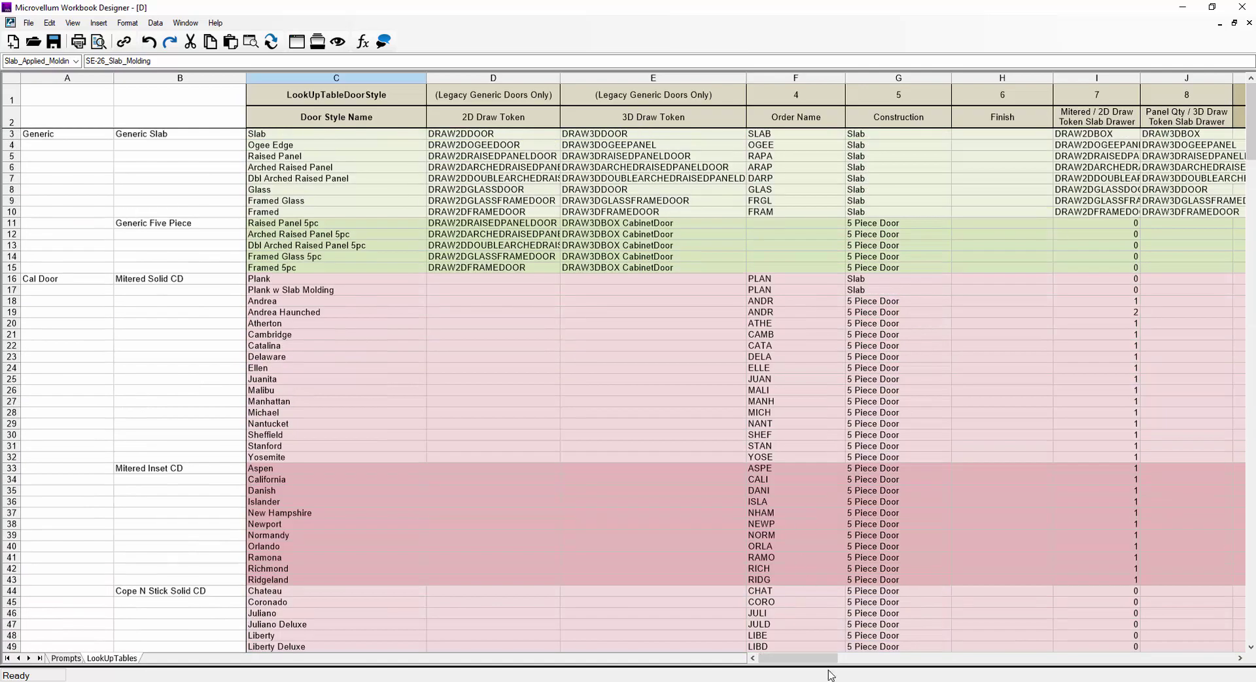
drag(811, 661, 943, 657)
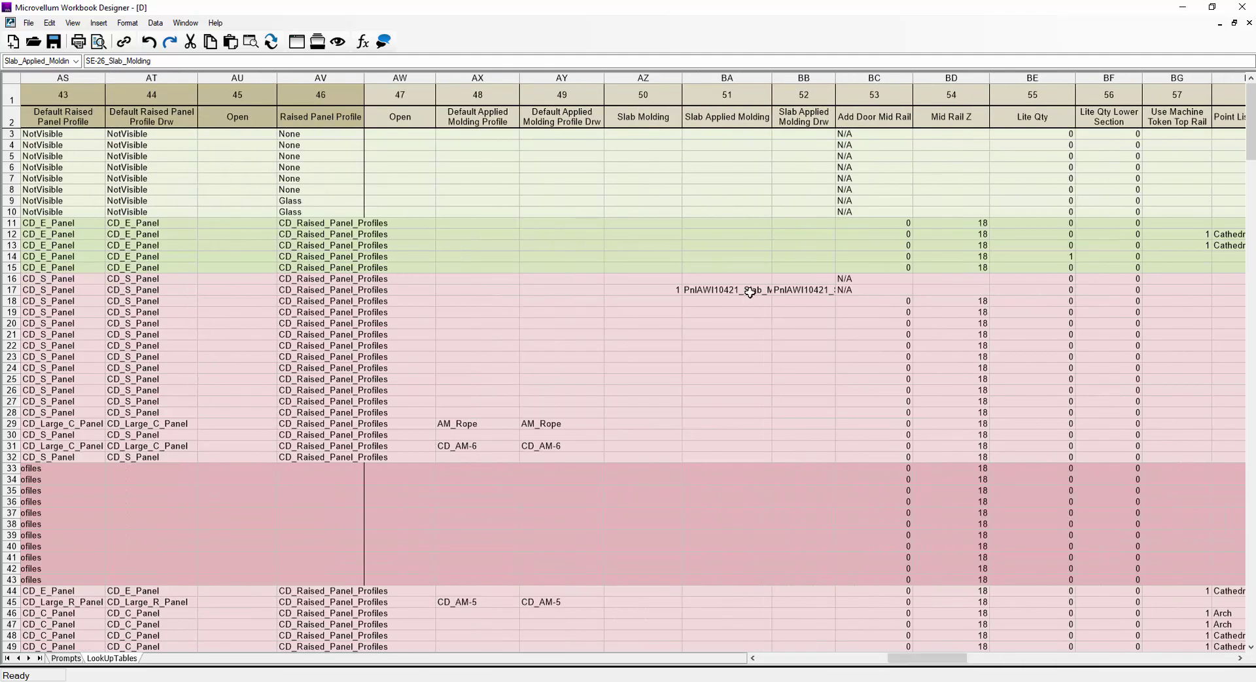
click(642, 288)
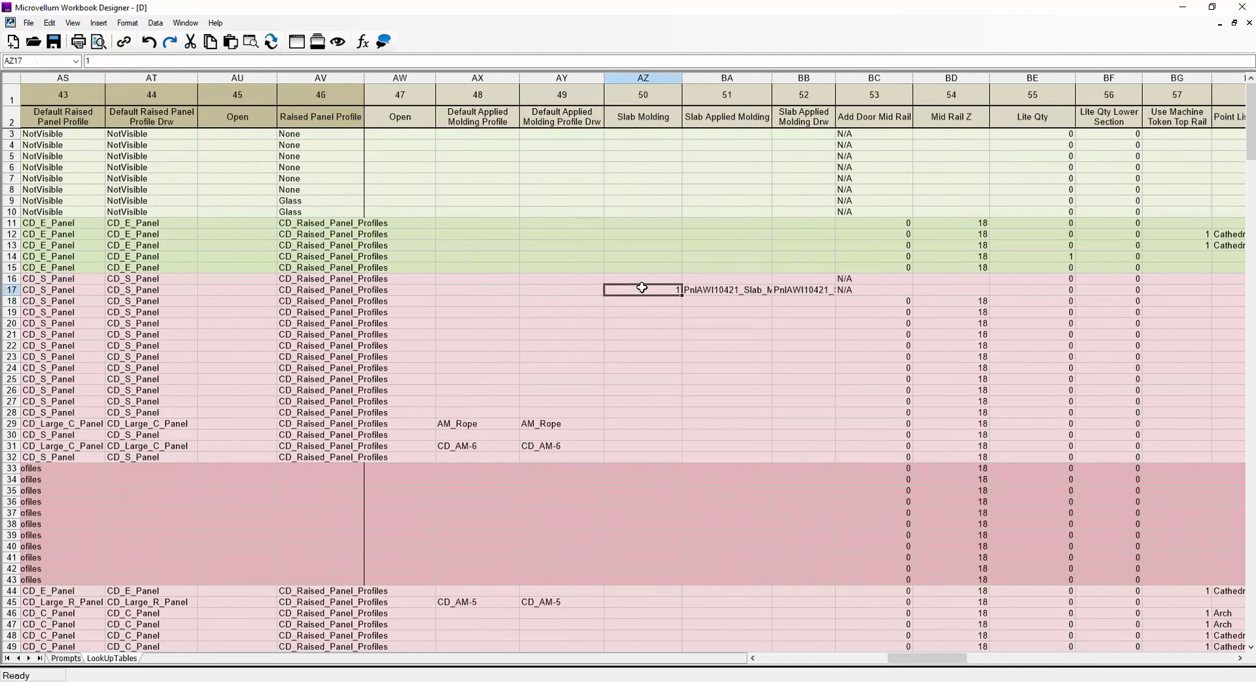
click(722, 288)
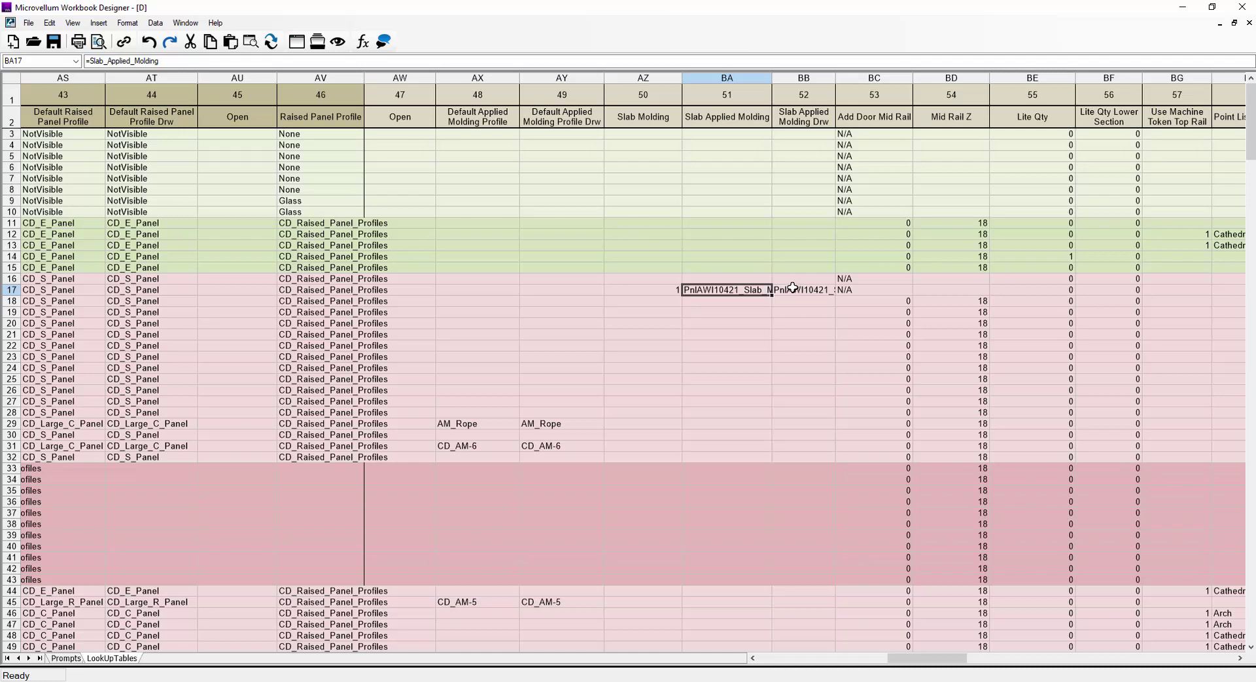
click(793, 288)
click(759, 290)
click(782, 291)
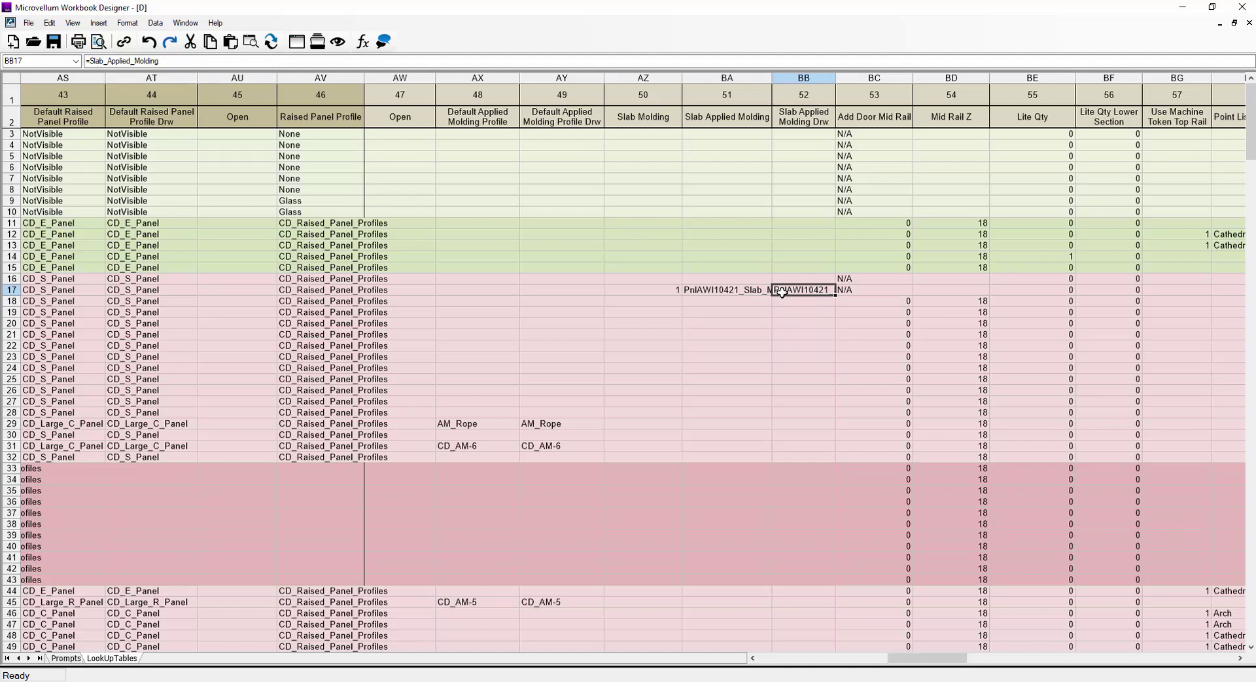
- Examine the Routed w Machining external and internal profile tables below the slab molding table
drag(907, 658, 769, 671)
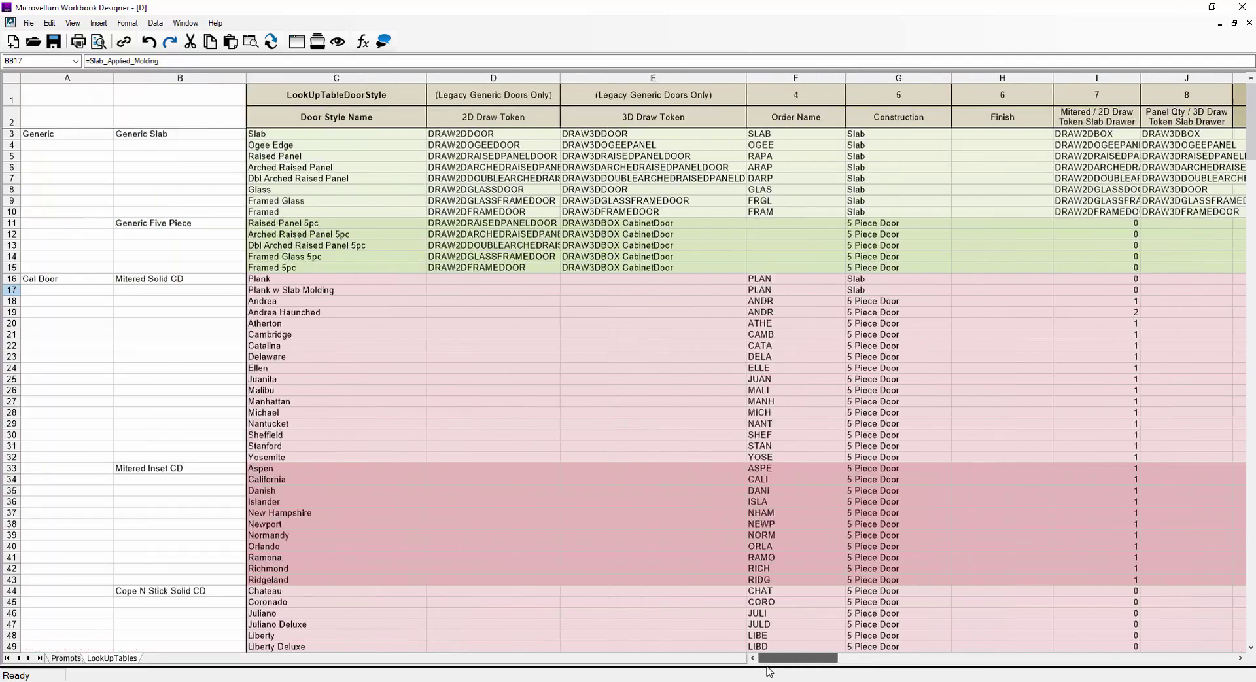
drag(1252, 128, 1186, 559)
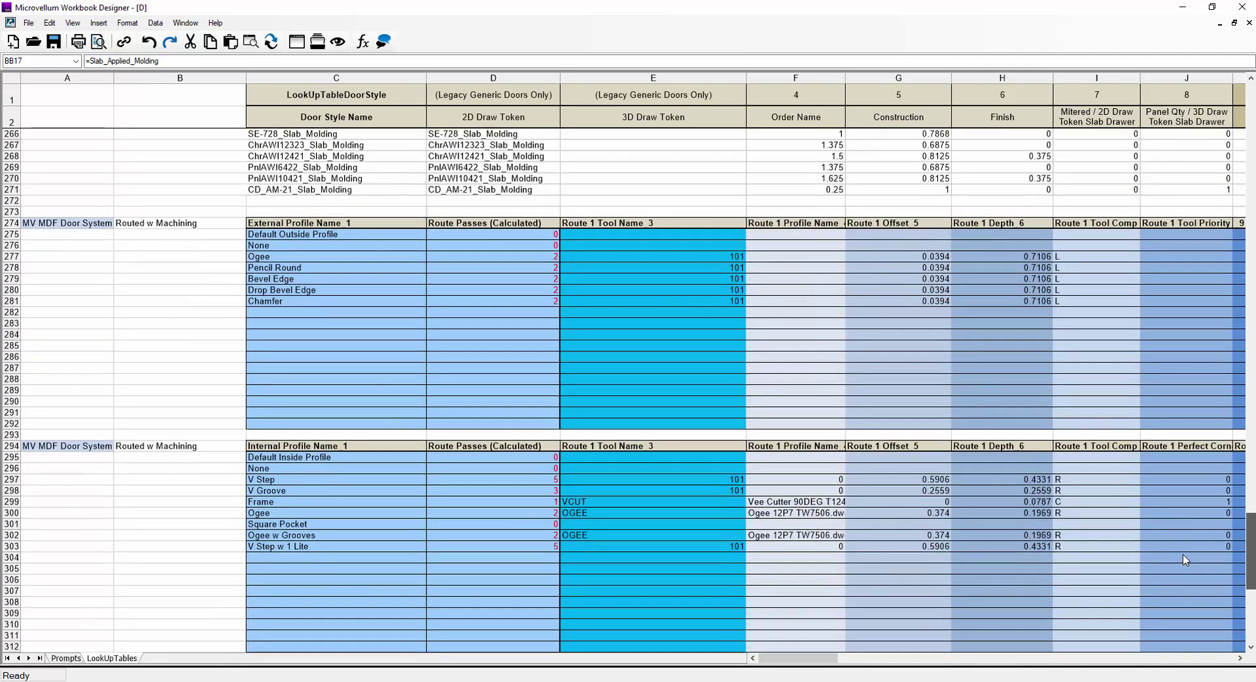
scroll(1185, 560, up, 3)
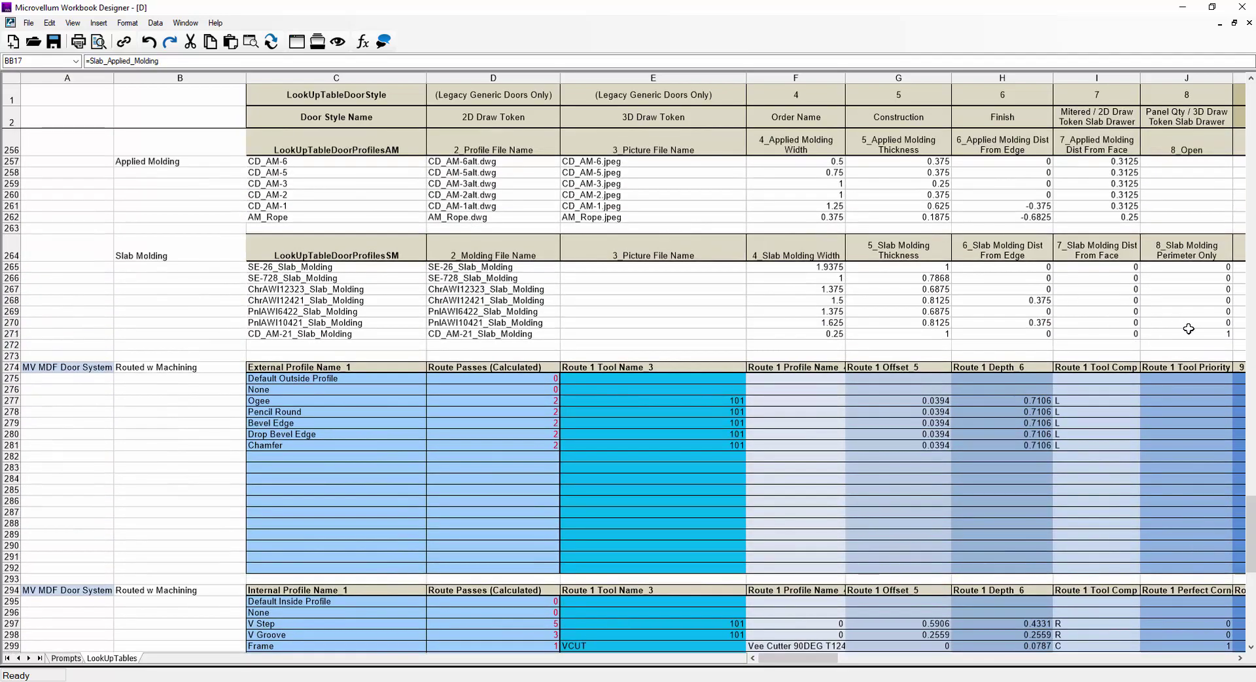
click(1189, 332)
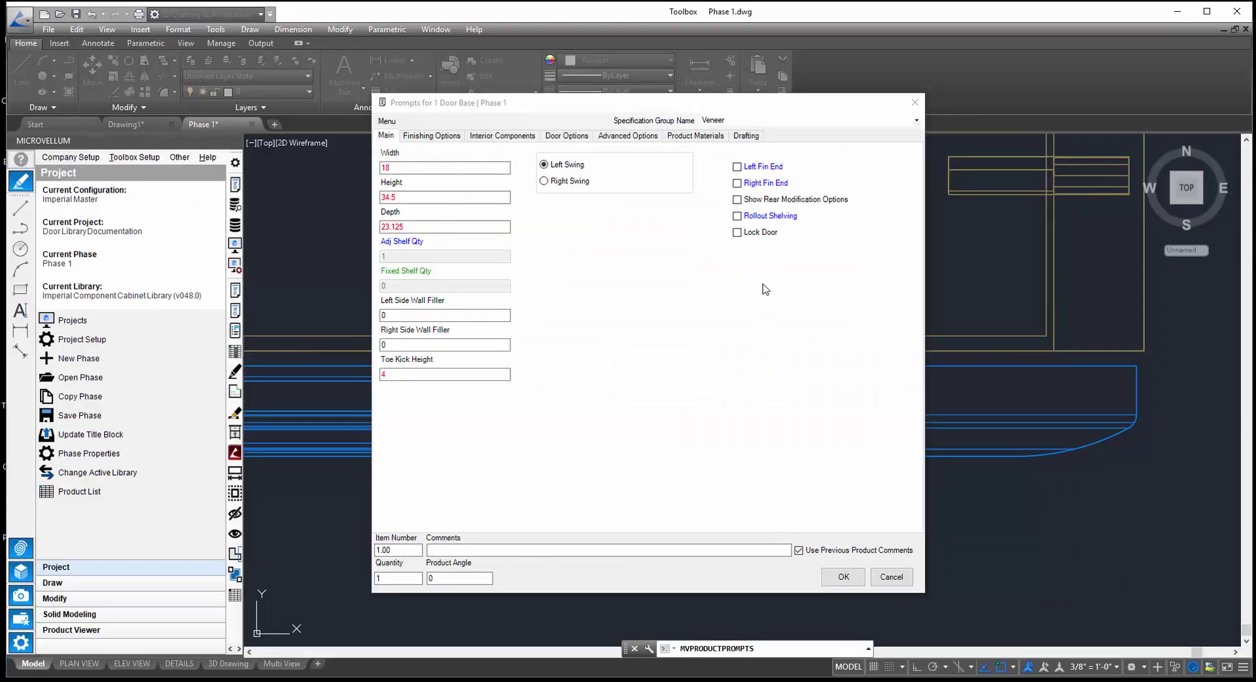
- Set the door base product's door style to Plank w Slab Molding in its door options and redraw the product
click(567, 135)
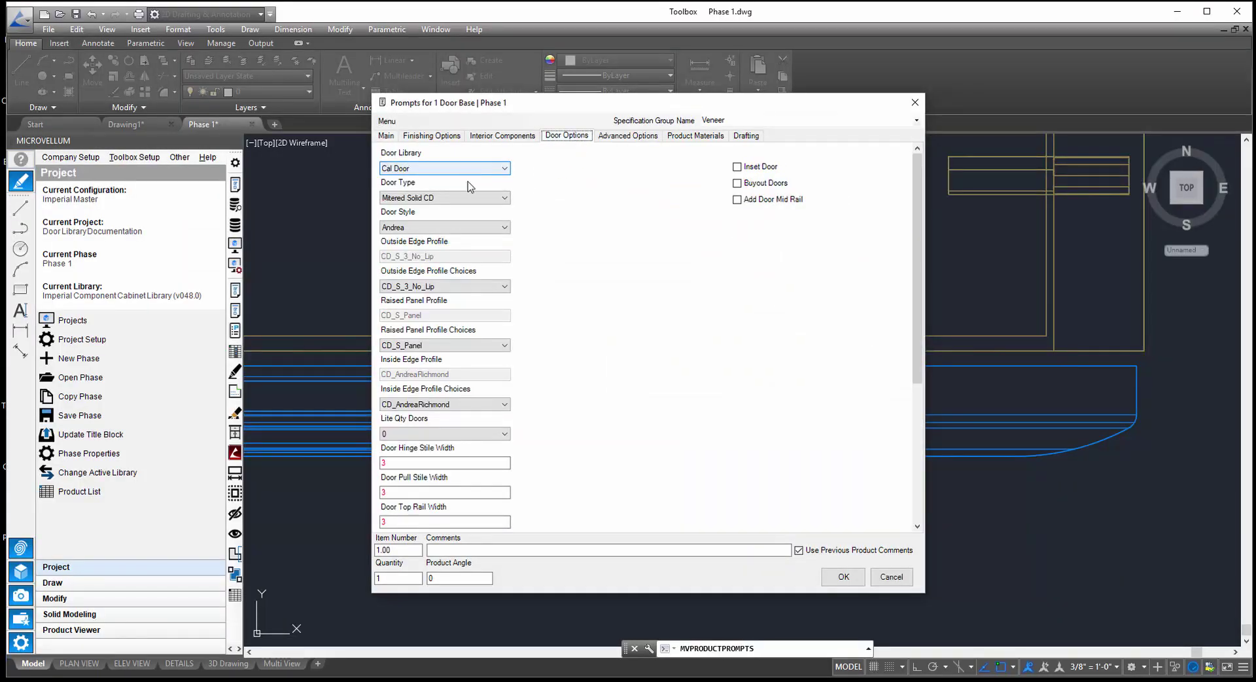
click(469, 198)
click(469, 198)
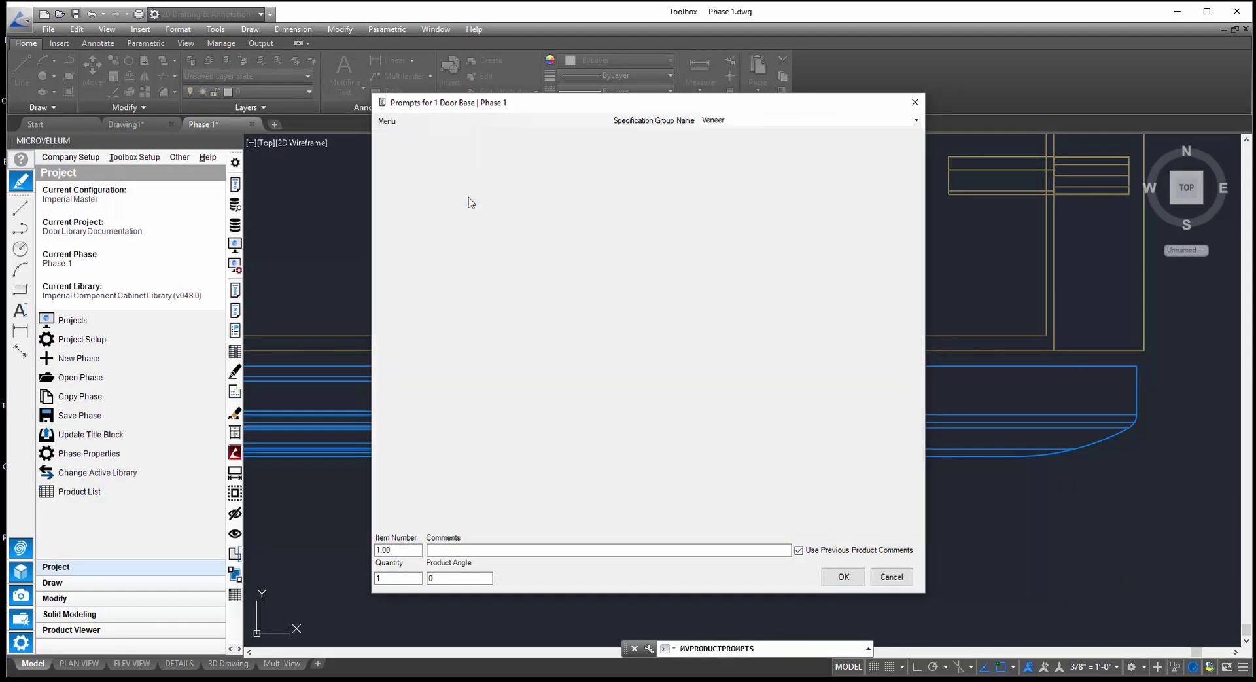
click(444, 229)
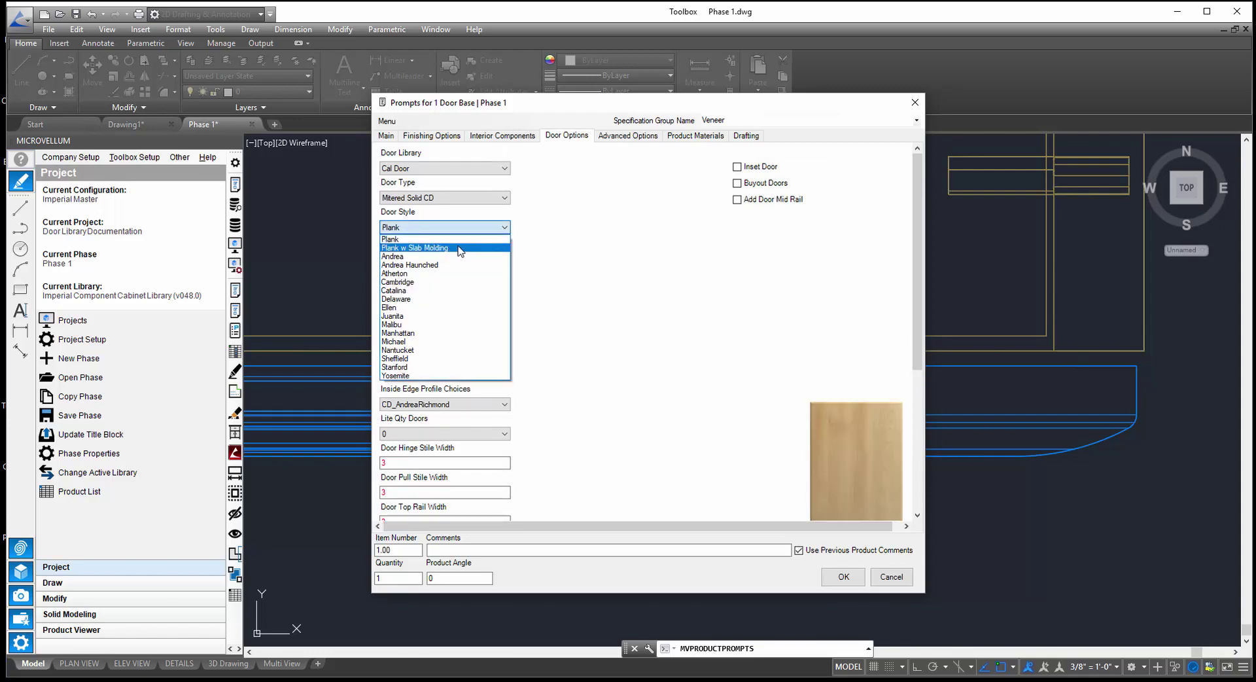
click(457, 248)
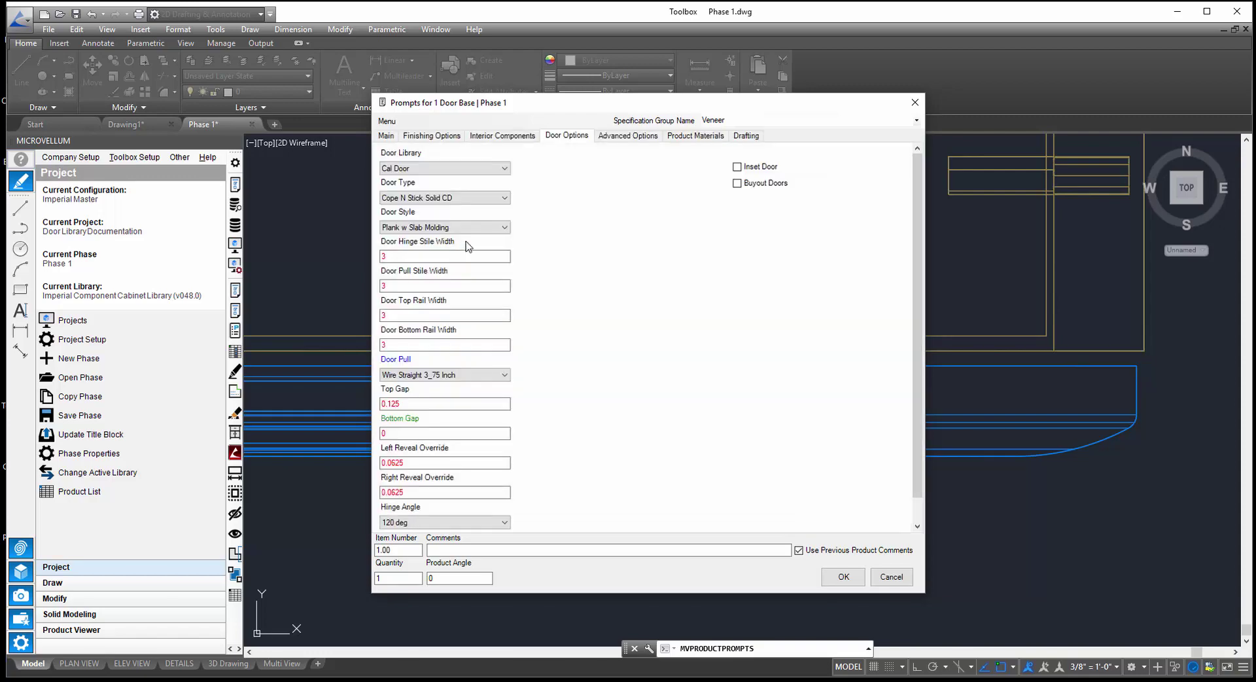
click(844, 576)
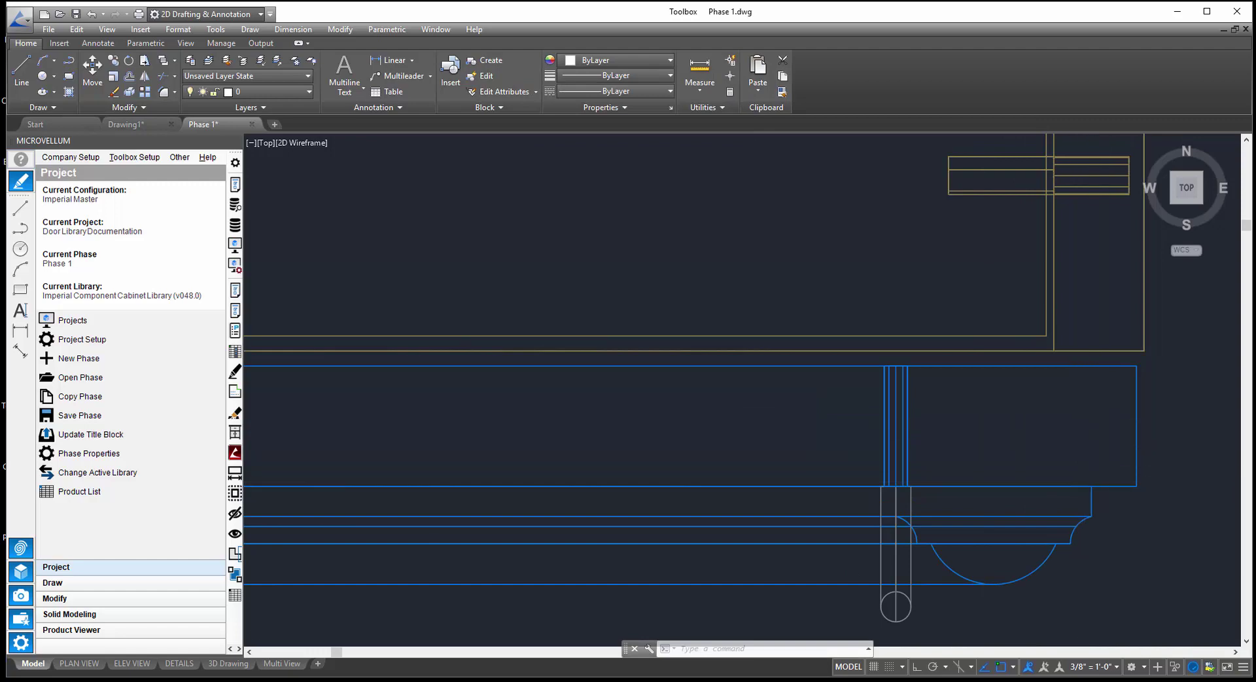
- Inspect the slab molding on the door front in plan and in a southwest isometric view
scroll(1128, 418, down, 2)
click(1127, 418)
scroll(1127, 392, down, 3)
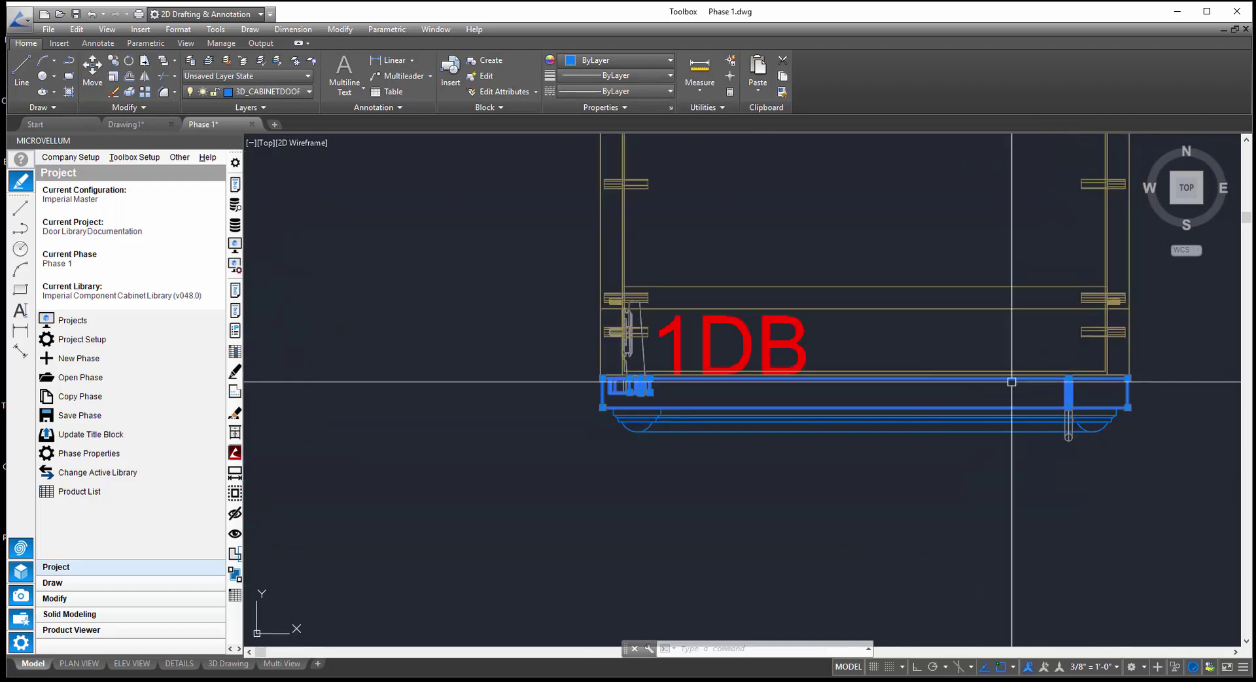
text(3d)
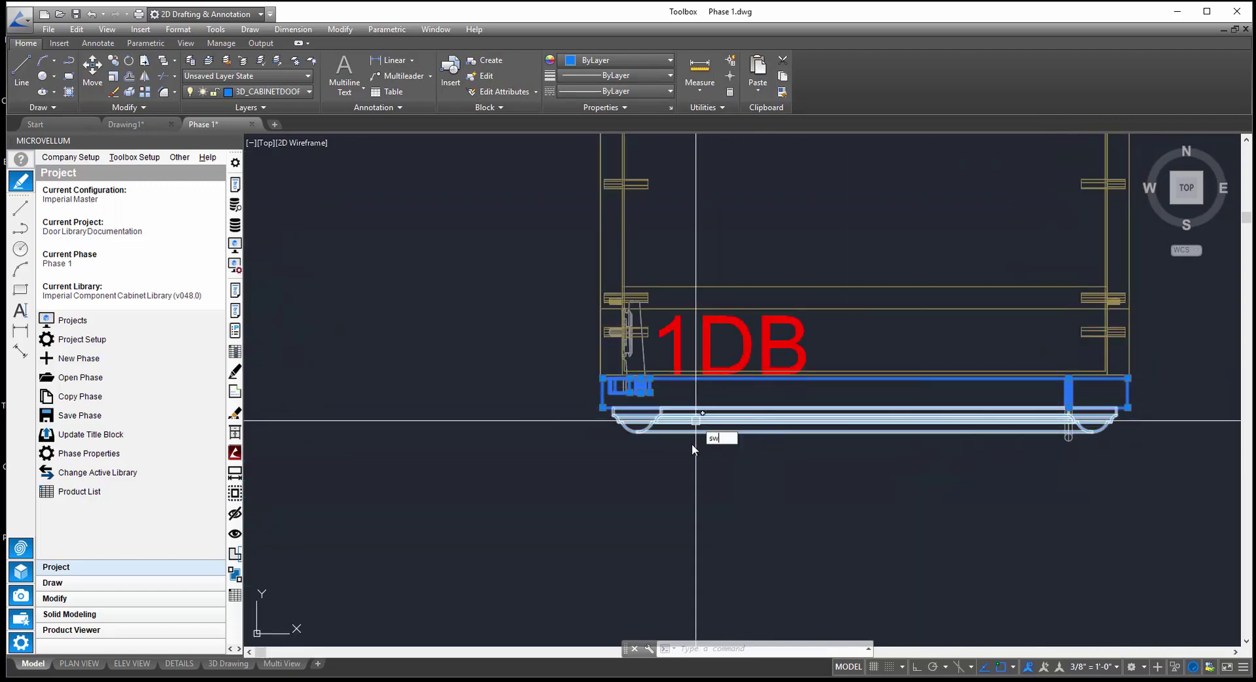
key(Return)
scroll(920, 255, up, 5)
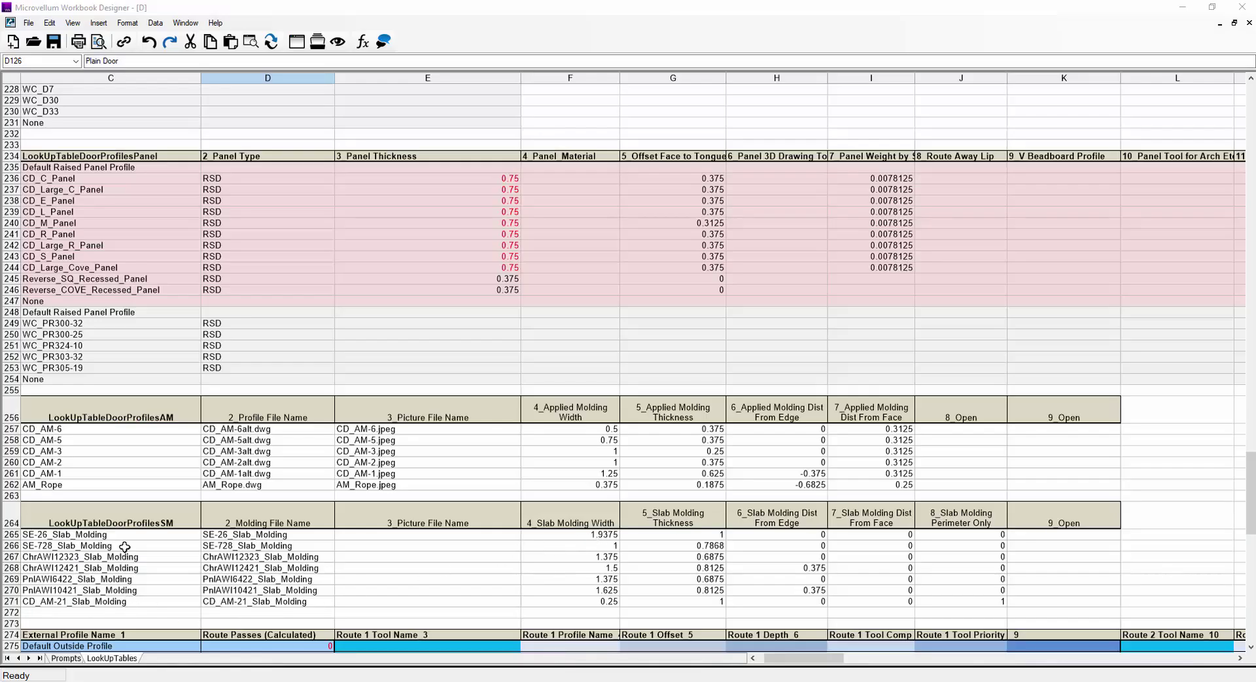
- Compare the CD_AM-21_Slab_Molding entry in the slab molding table with the Slab Applied Molding formula for Plank w Slab Molding
click(120, 602)
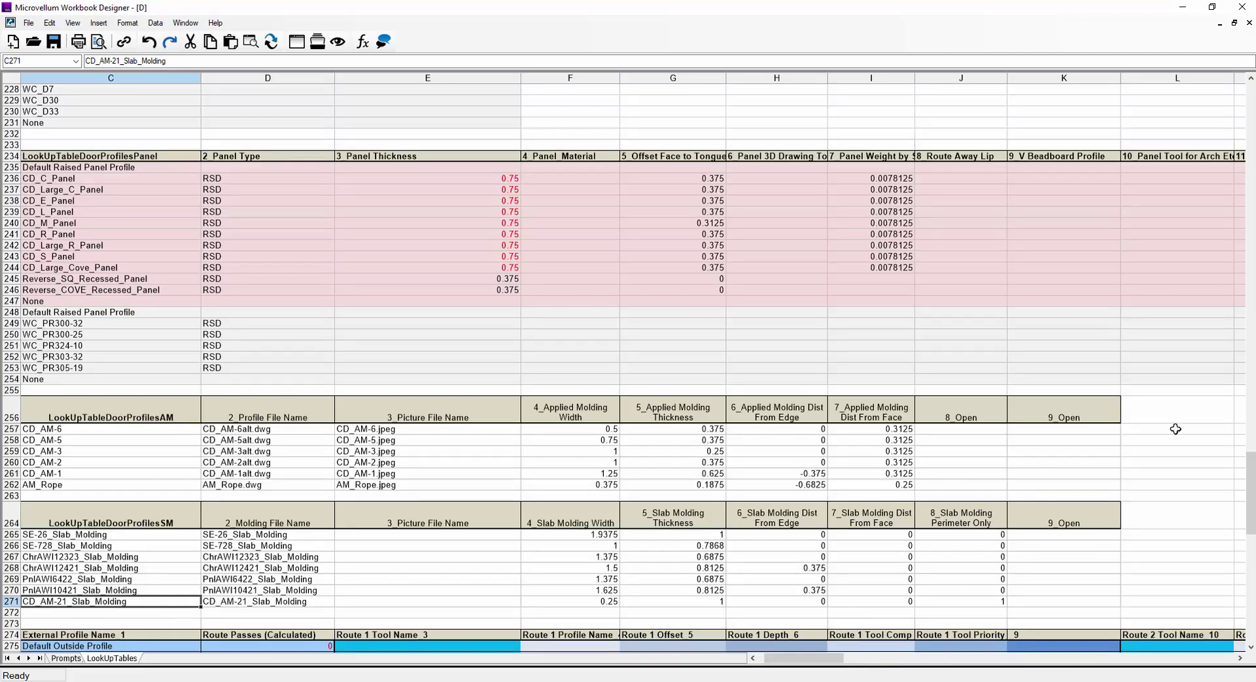
drag(1236, 466, 1236, 98)
drag(801, 659, 933, 666)
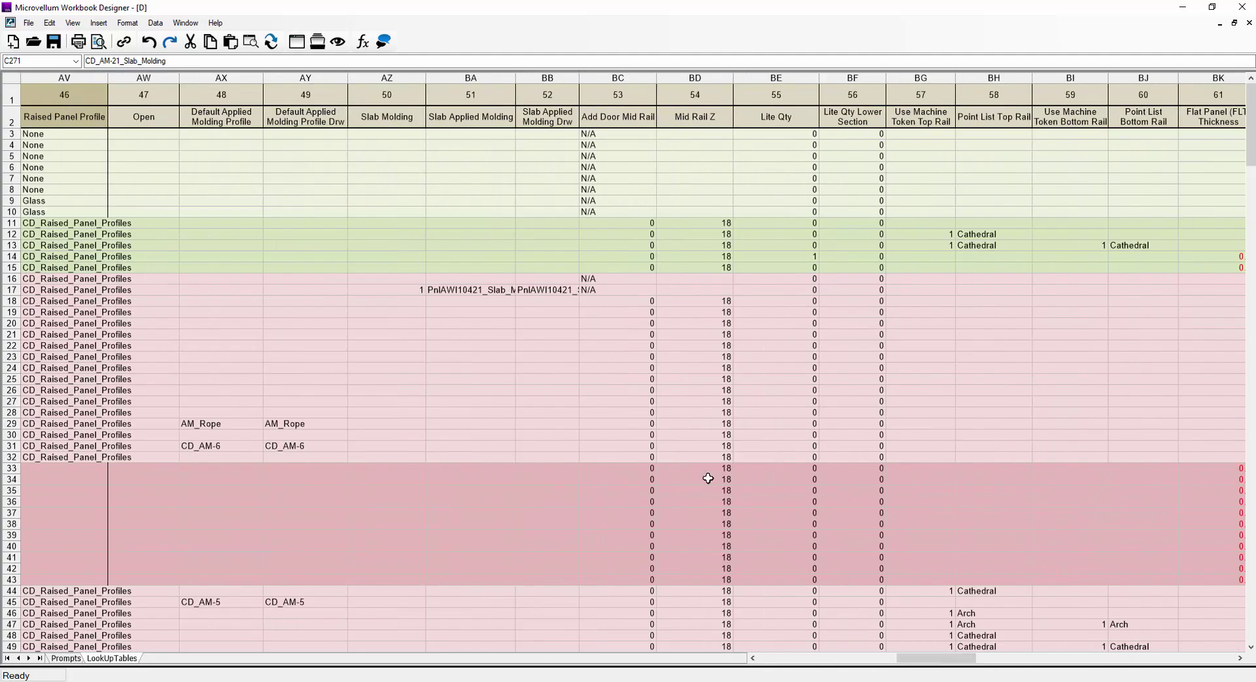
click(469, 290)
click(157, 60)
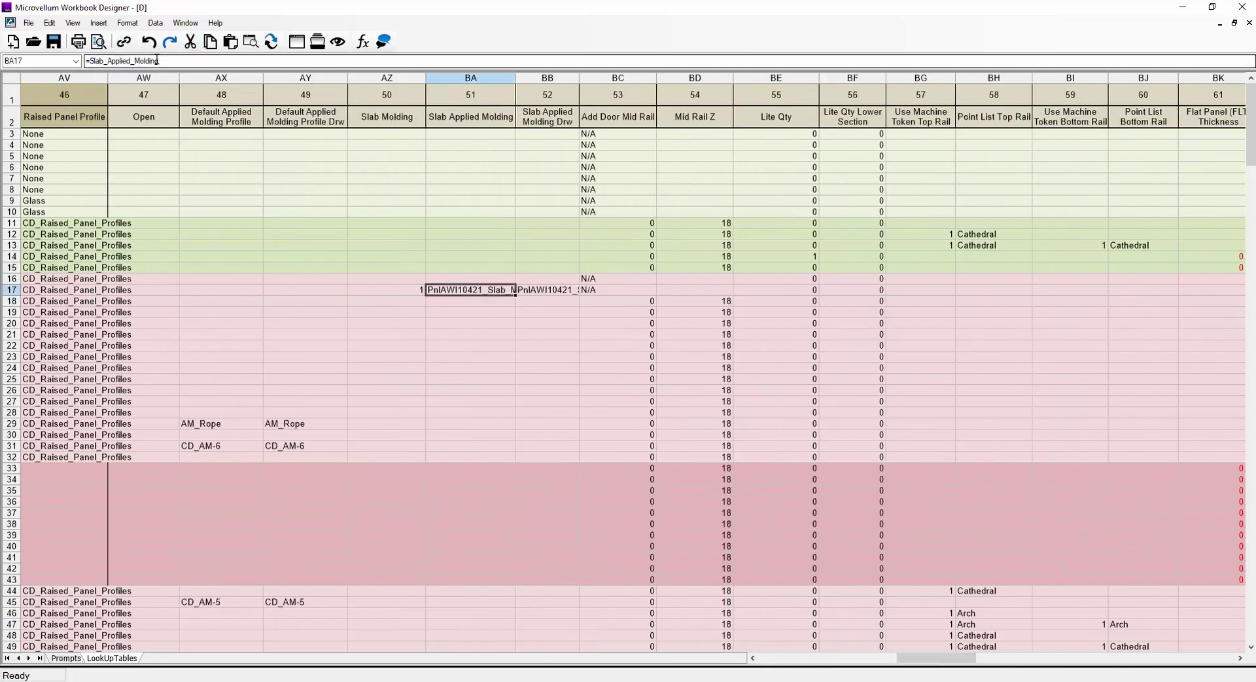
click(107, 61)
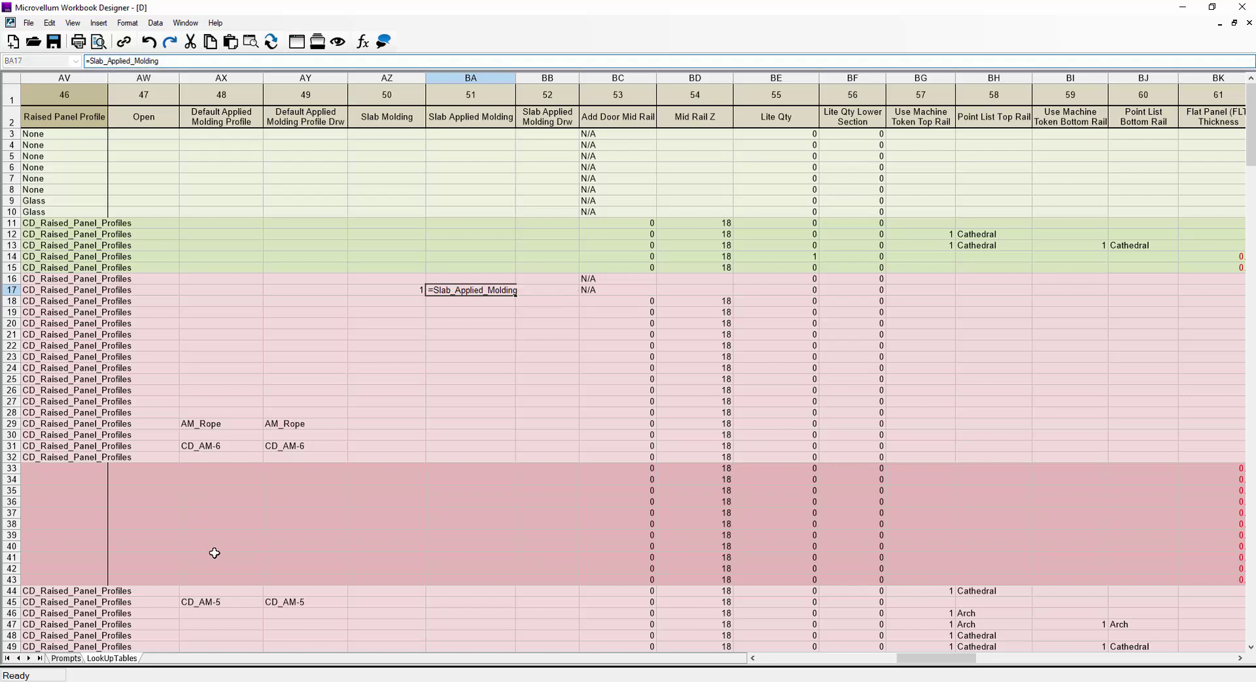
key(Escape)
- Go to the named cell Slab_Applied_Molding in the D workbook's prompts and set it to CD_AM-21_Slab_Molding
click(76, 60)
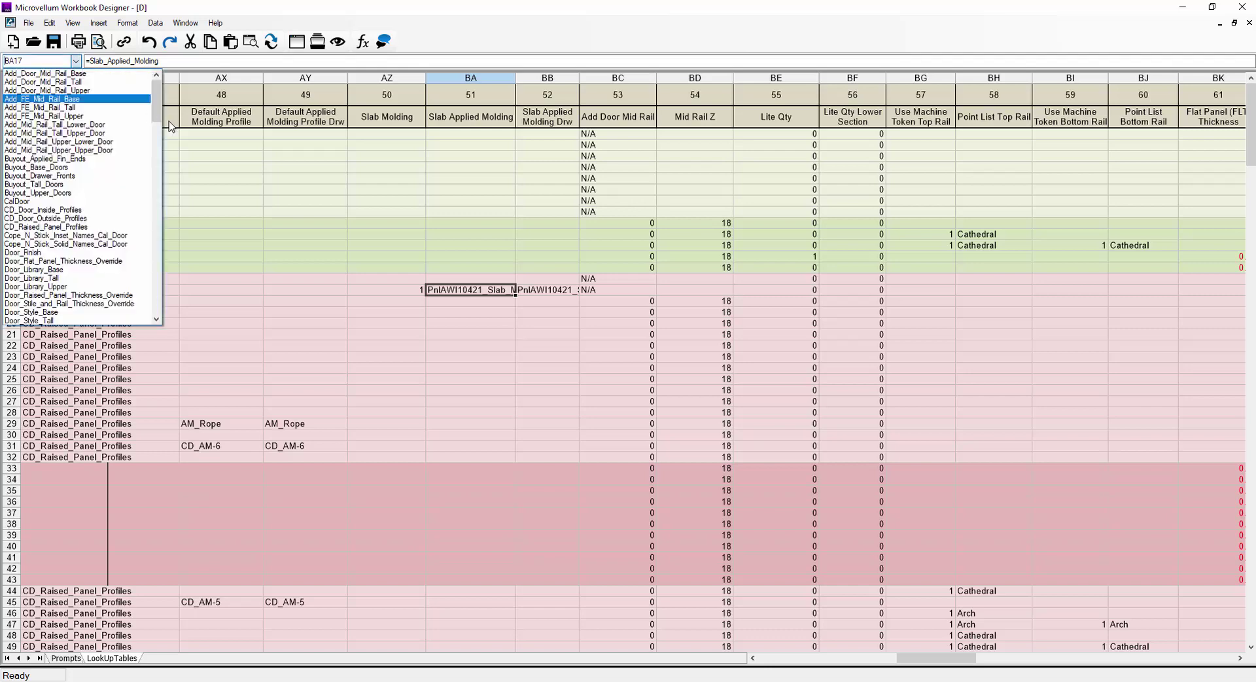
drag(151, 103, 151, 296)
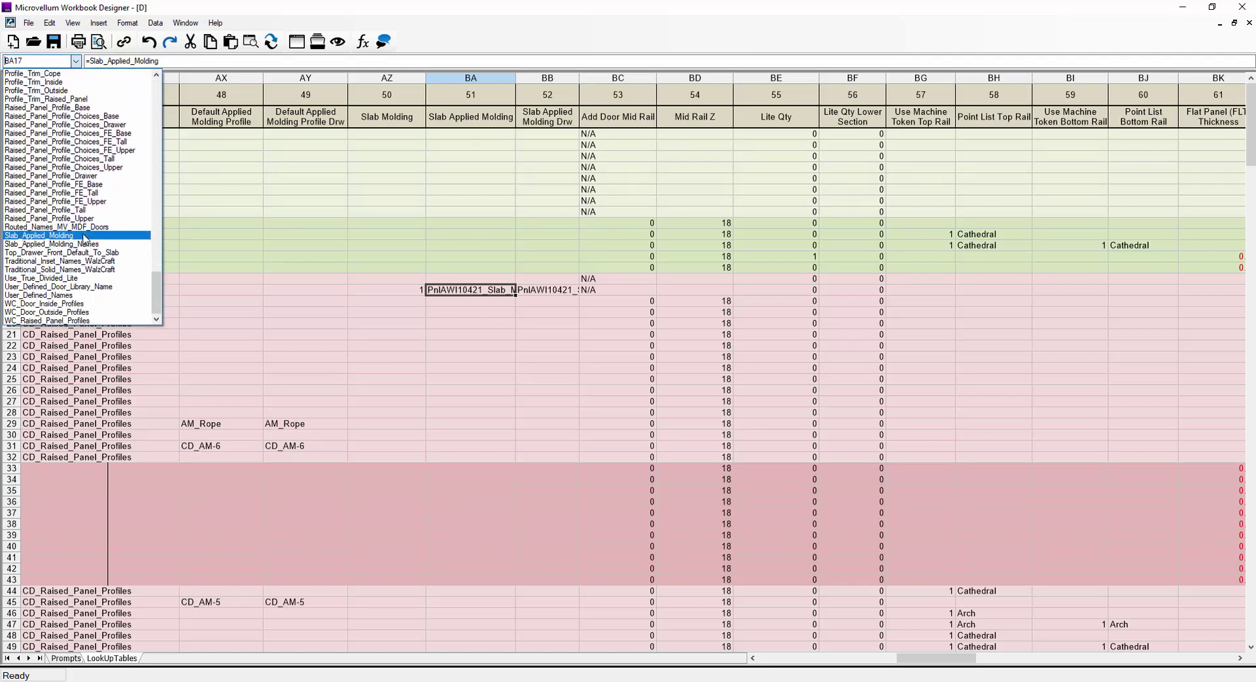
click(84, 235)
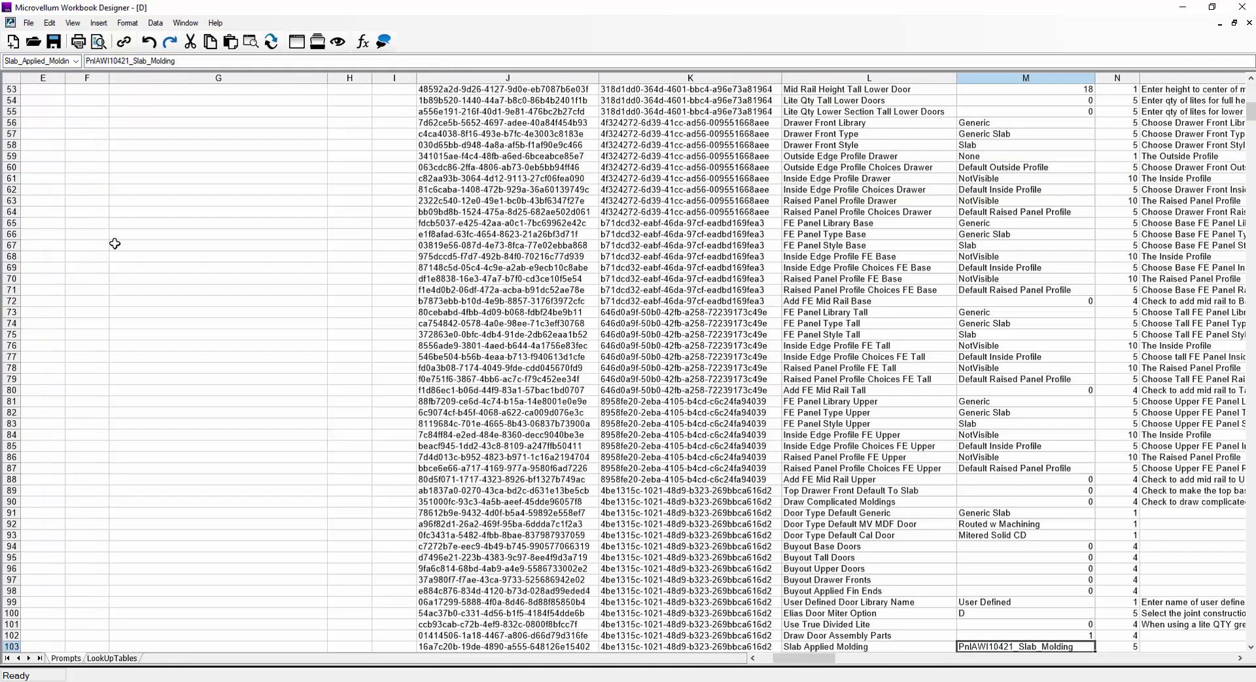
scroll(615, 462, down, 3)
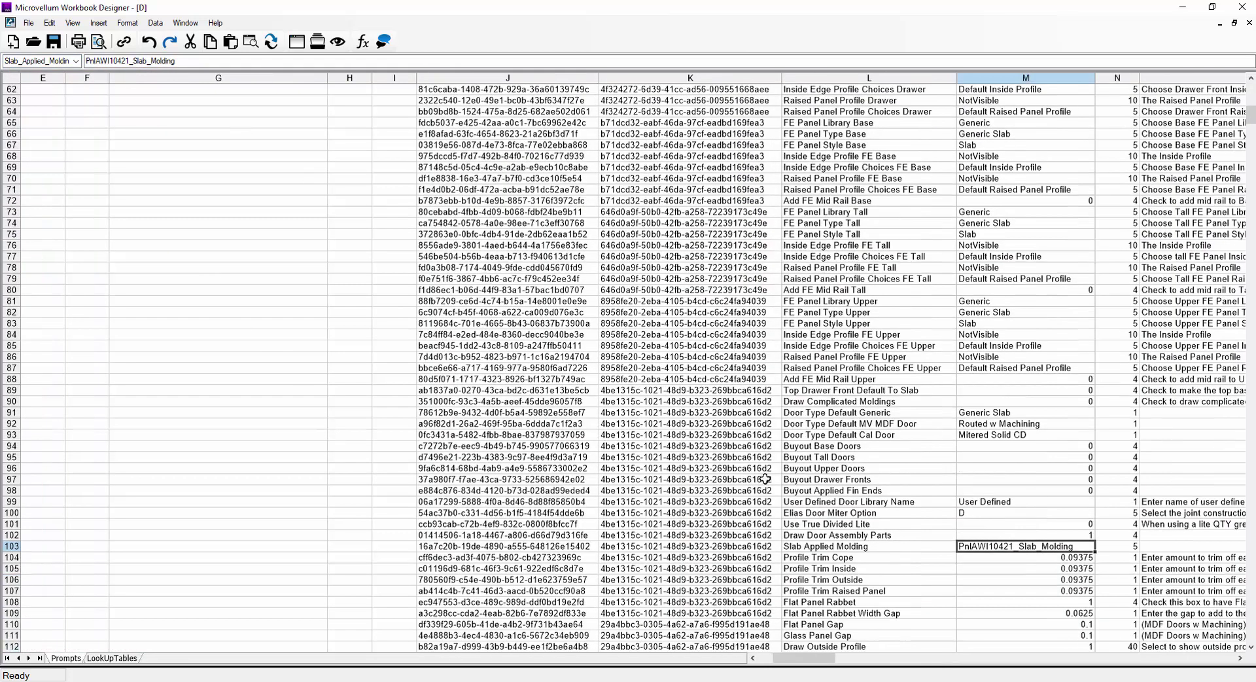
double_click(188, 63)
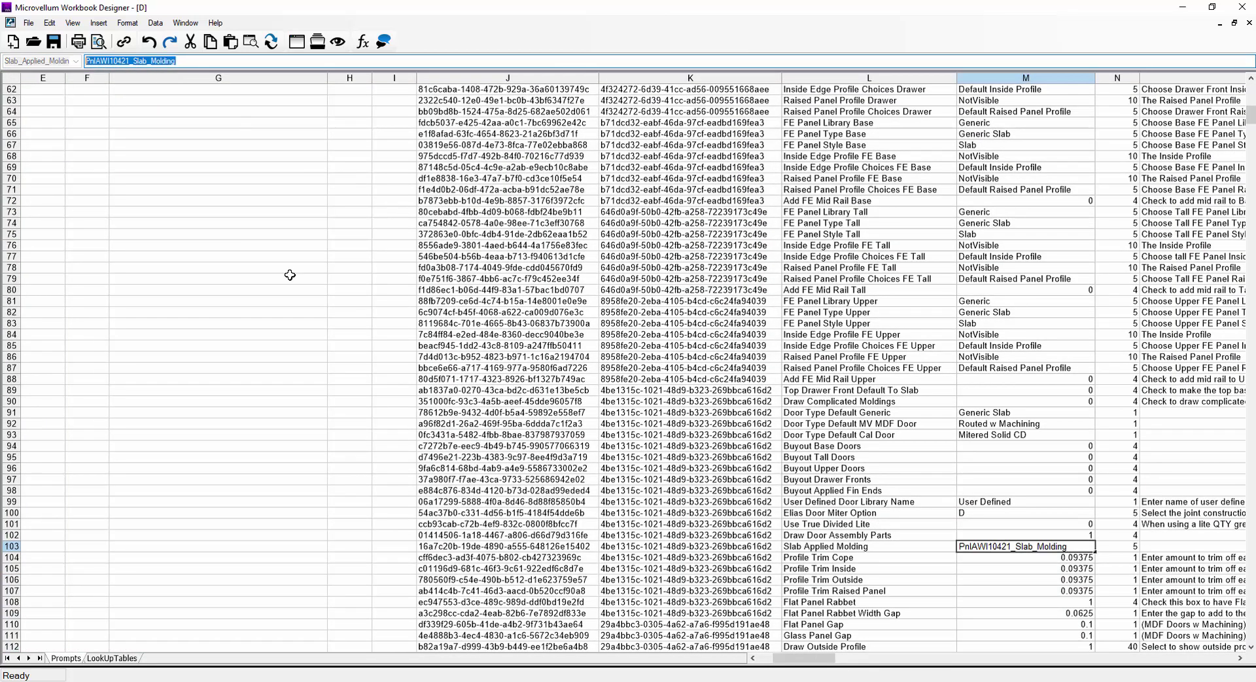
text(CD_AM-21_Slab_Molding)
key(Return)
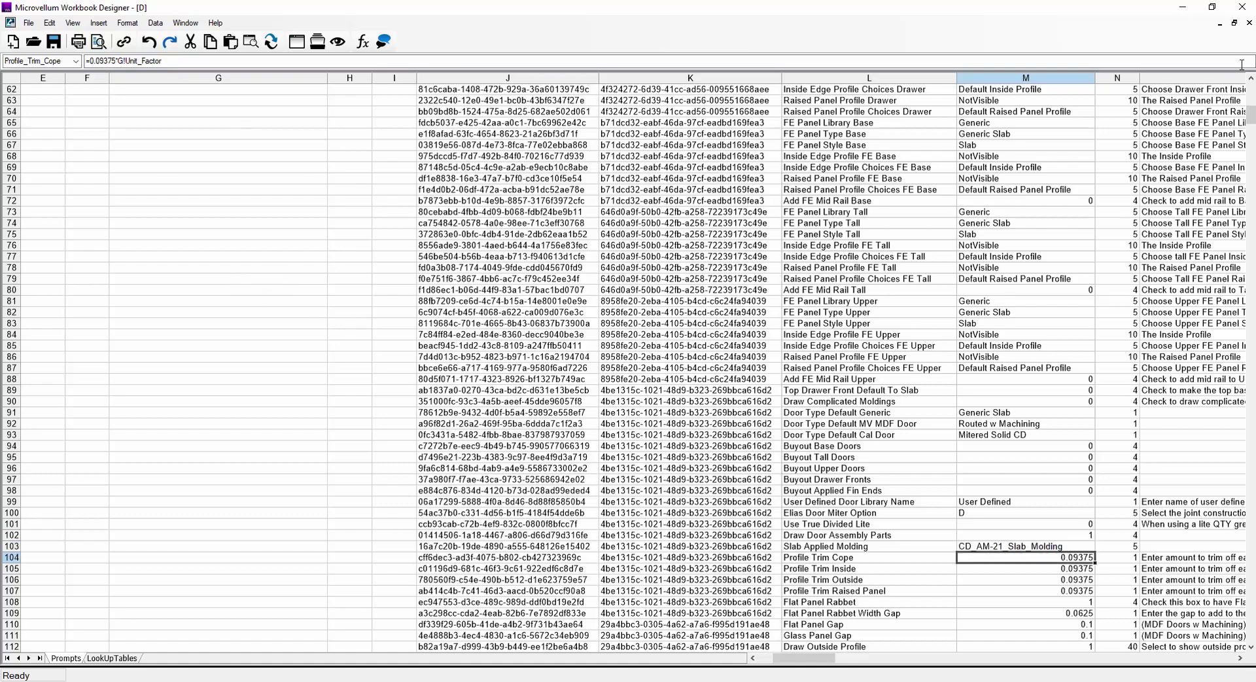
- Close the D workbook, then save and close the 1 Door Base design data with a product redraw
click(1242, 7)
click(619, 367)
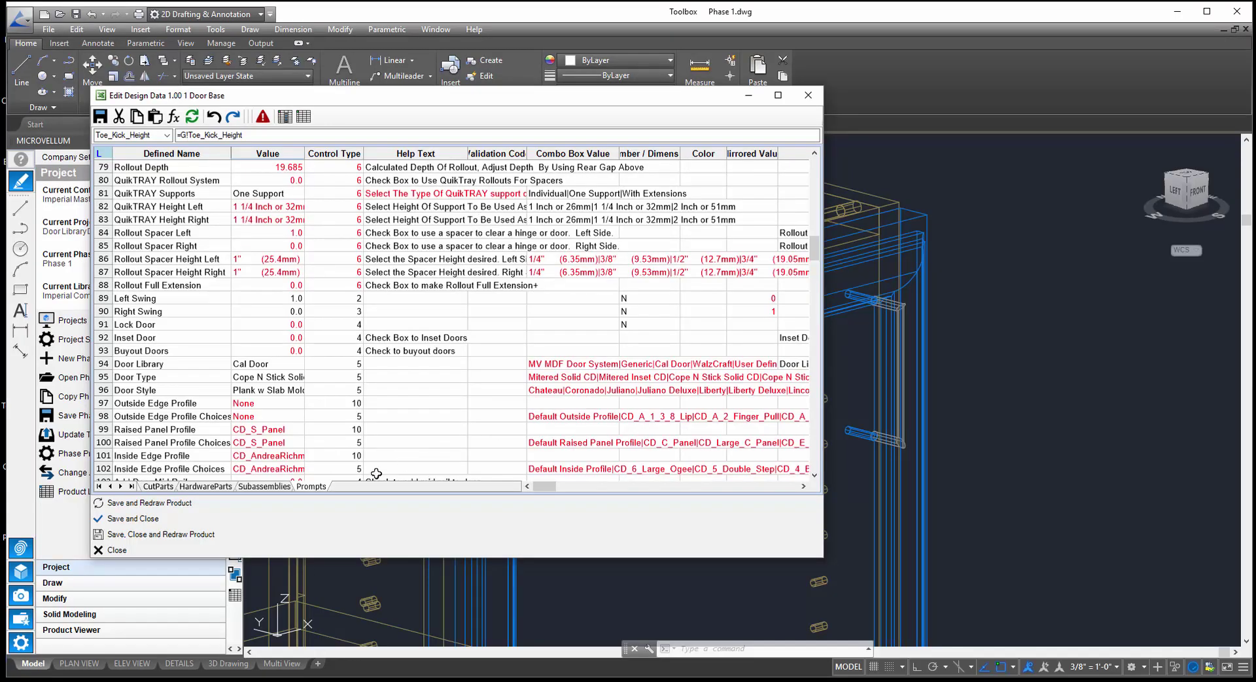
click(160, 534)
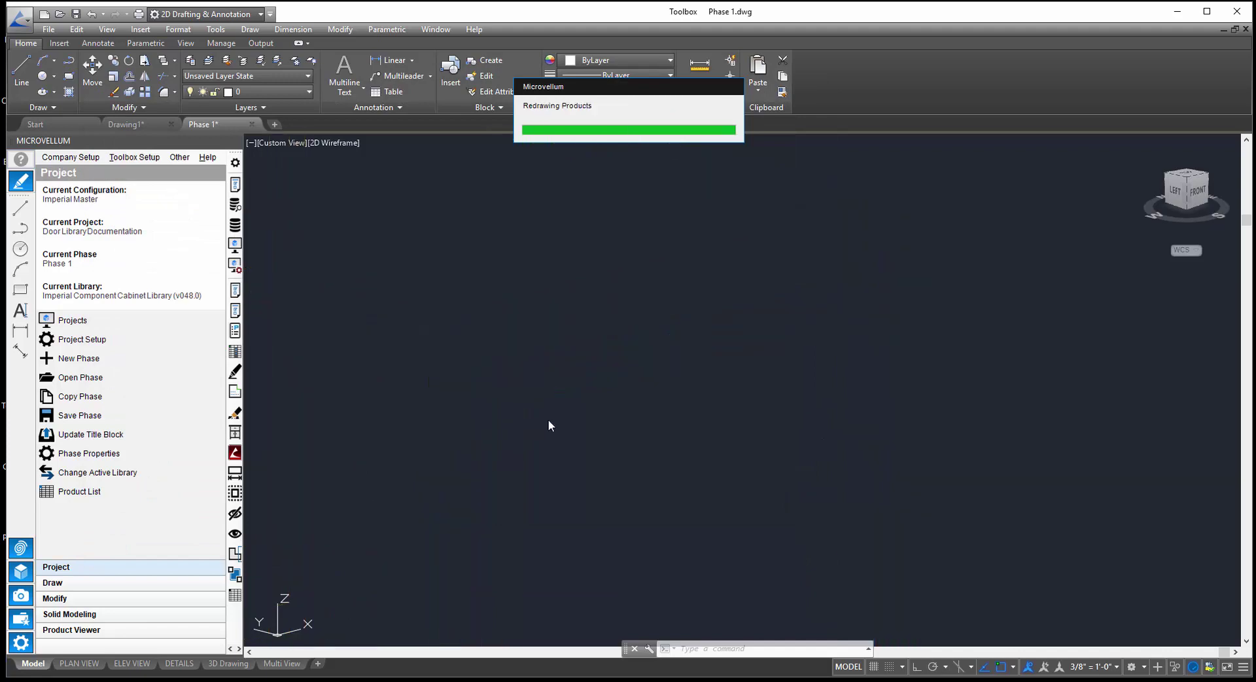
- Examine the slab molding along both side edges of the redrawn door from the top view
click(284, 142)
click(303, 172)
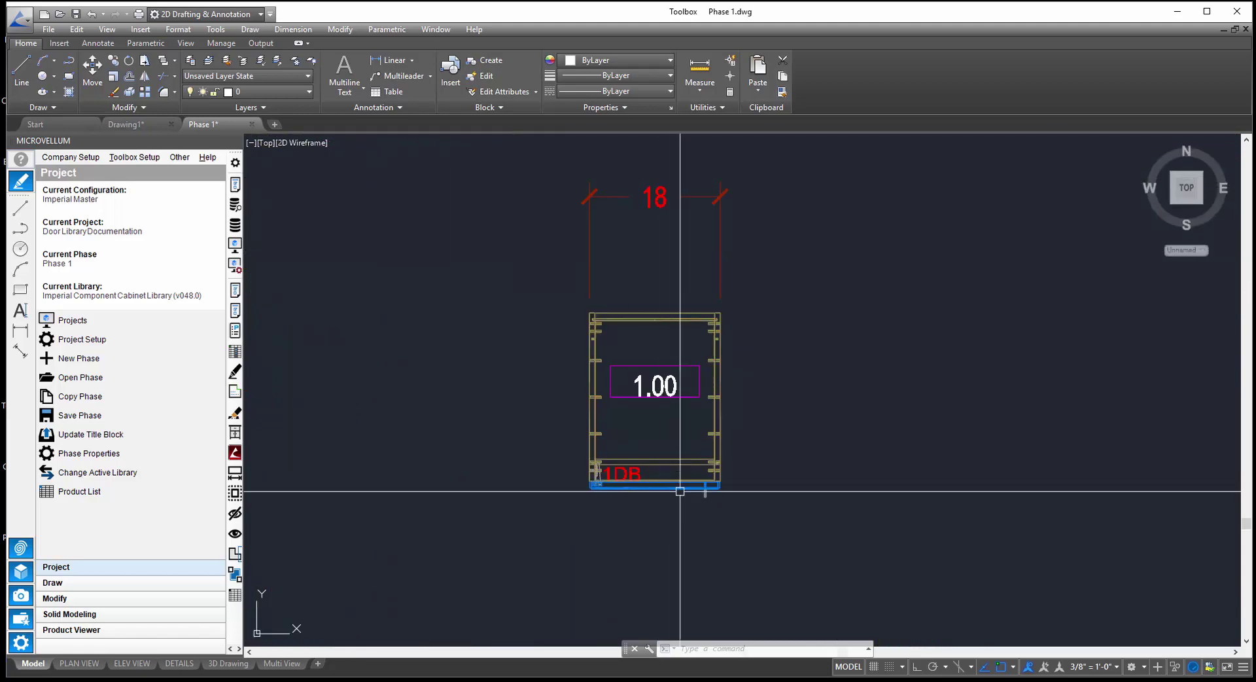
scroll(680, 491, up, 5)
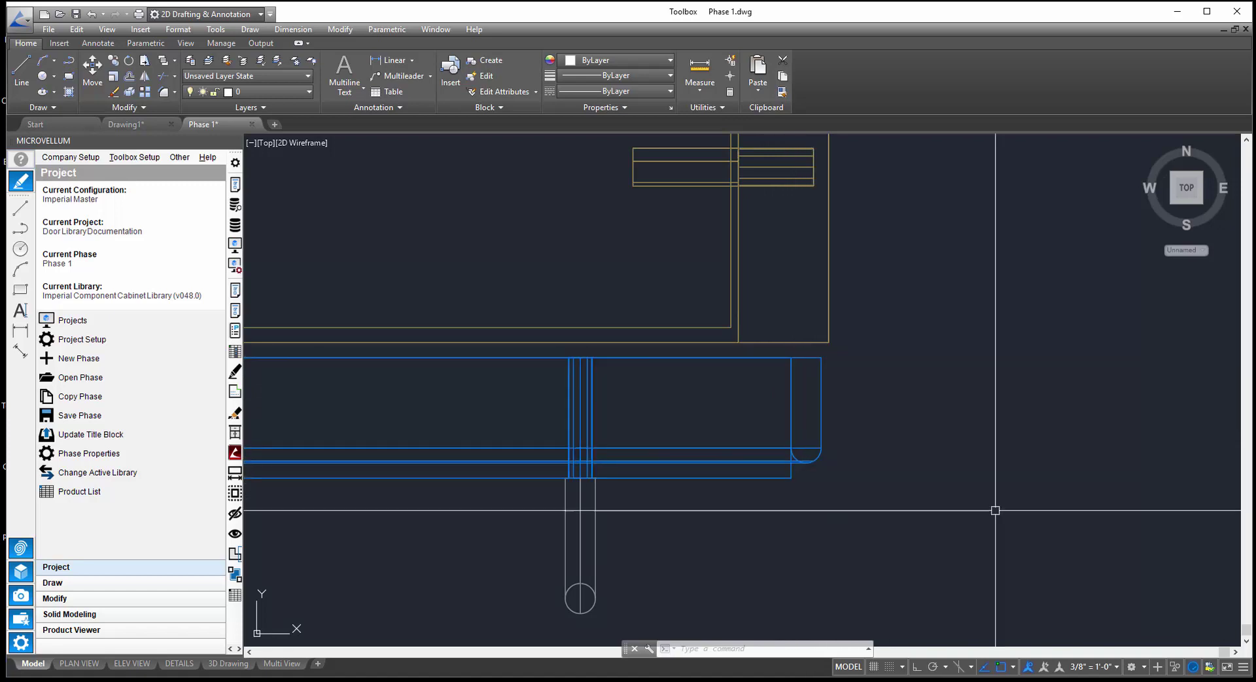
key(ctrl+z)
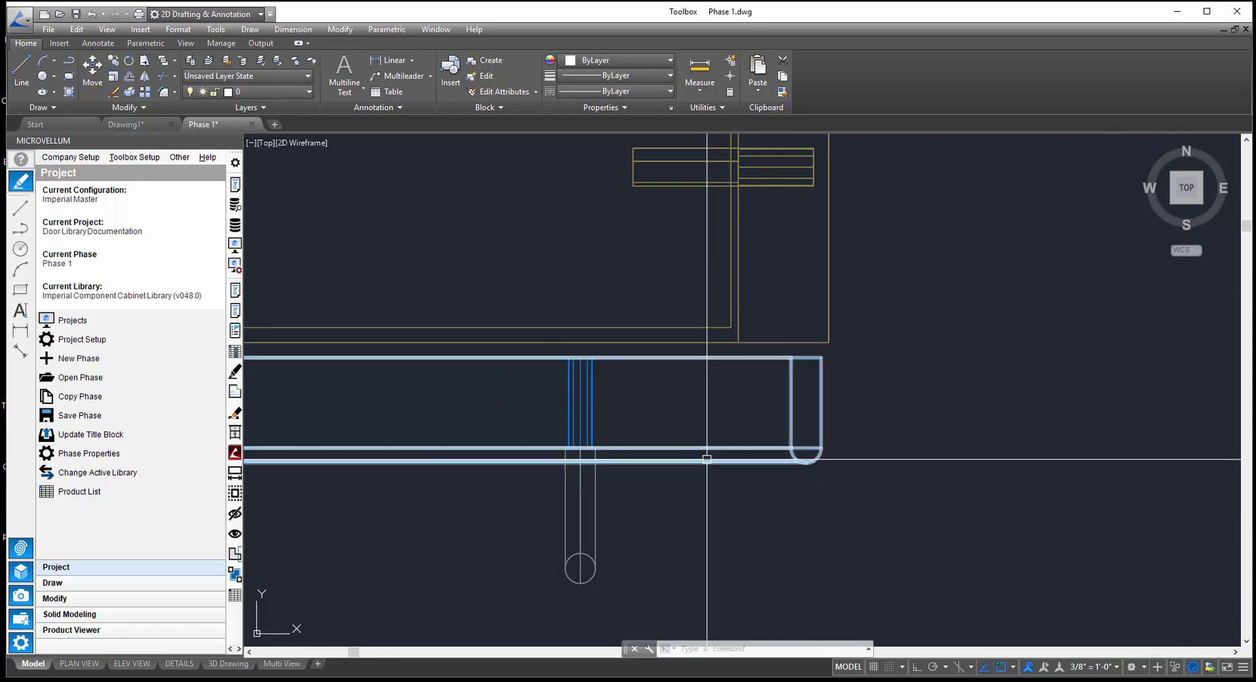
scroll(969, 443, down, 5)
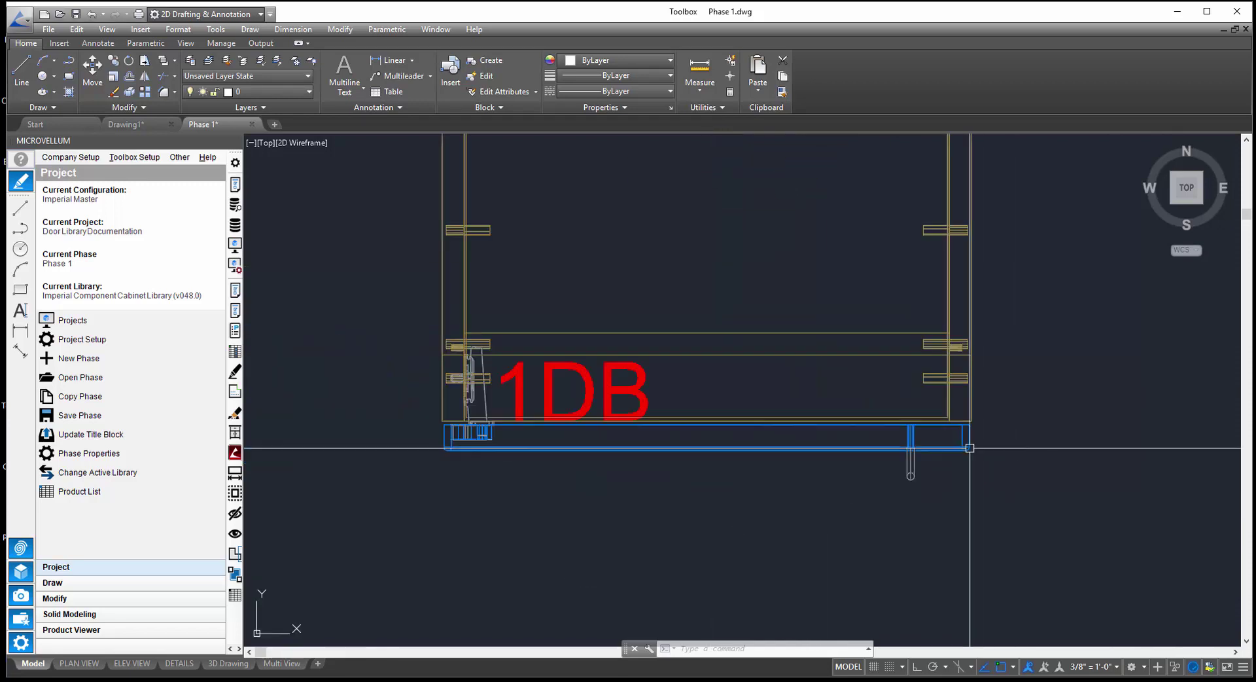
scroll(444, 435, up, 5)
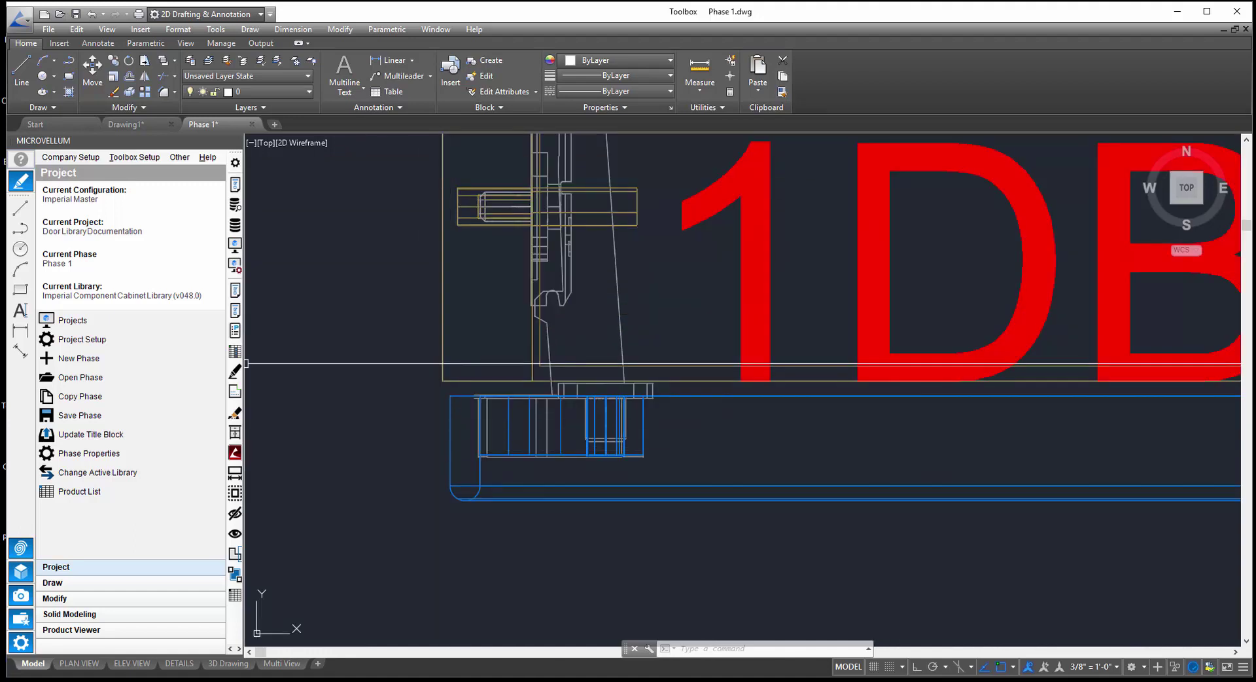
scroll(382, 449, down, 2)
scroll(381, 449, down, 2)
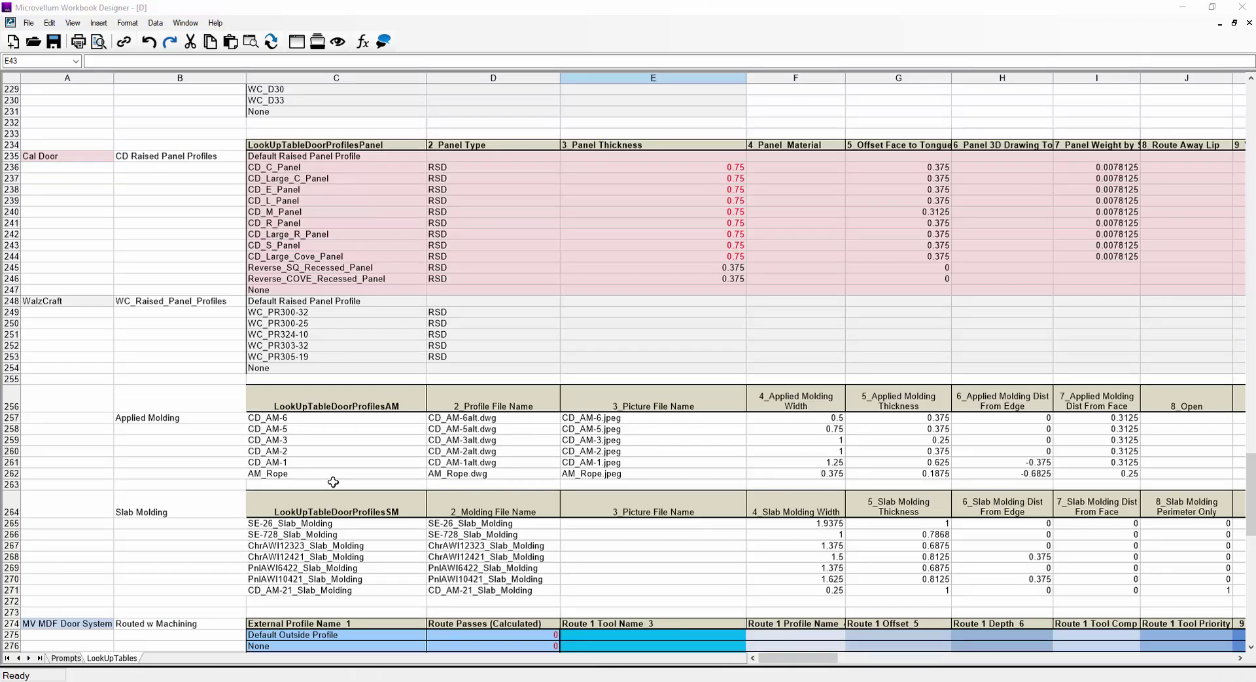
- Review the slab molding and Routed w Machining profile tables, and return to the door style table at the start of the sheet
click(218, 545)
scroll(219, 544, down, 11)
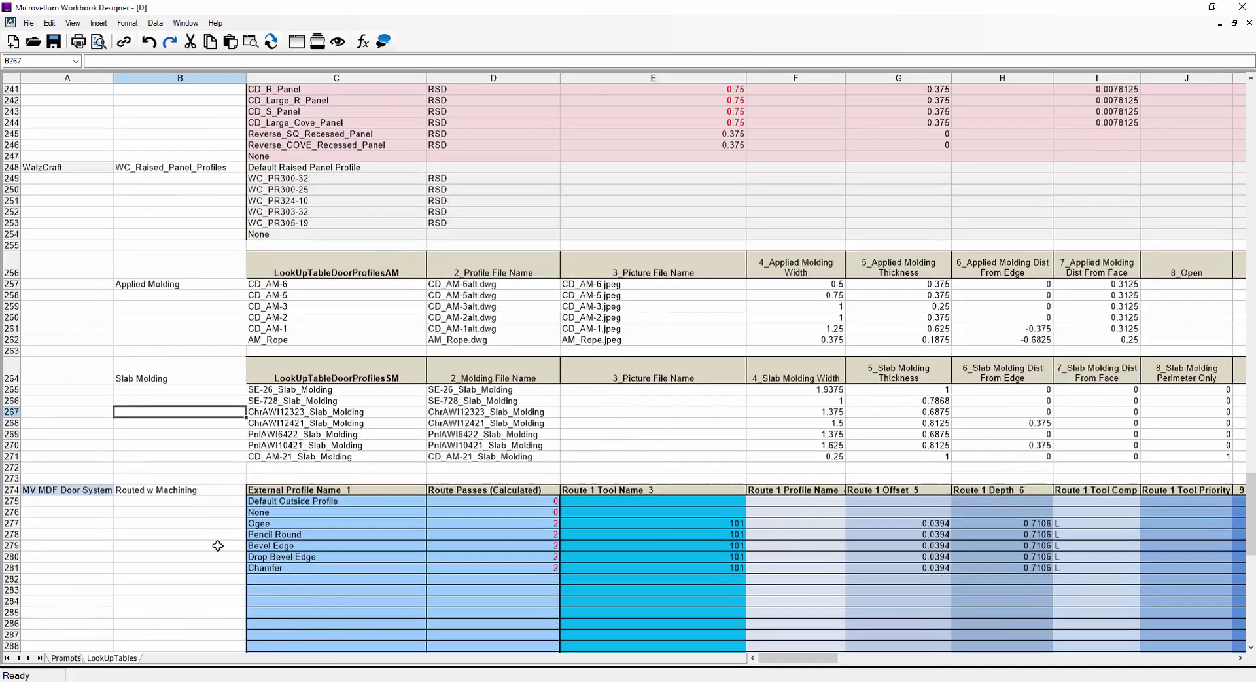
scroll(222, 544, down, 7)
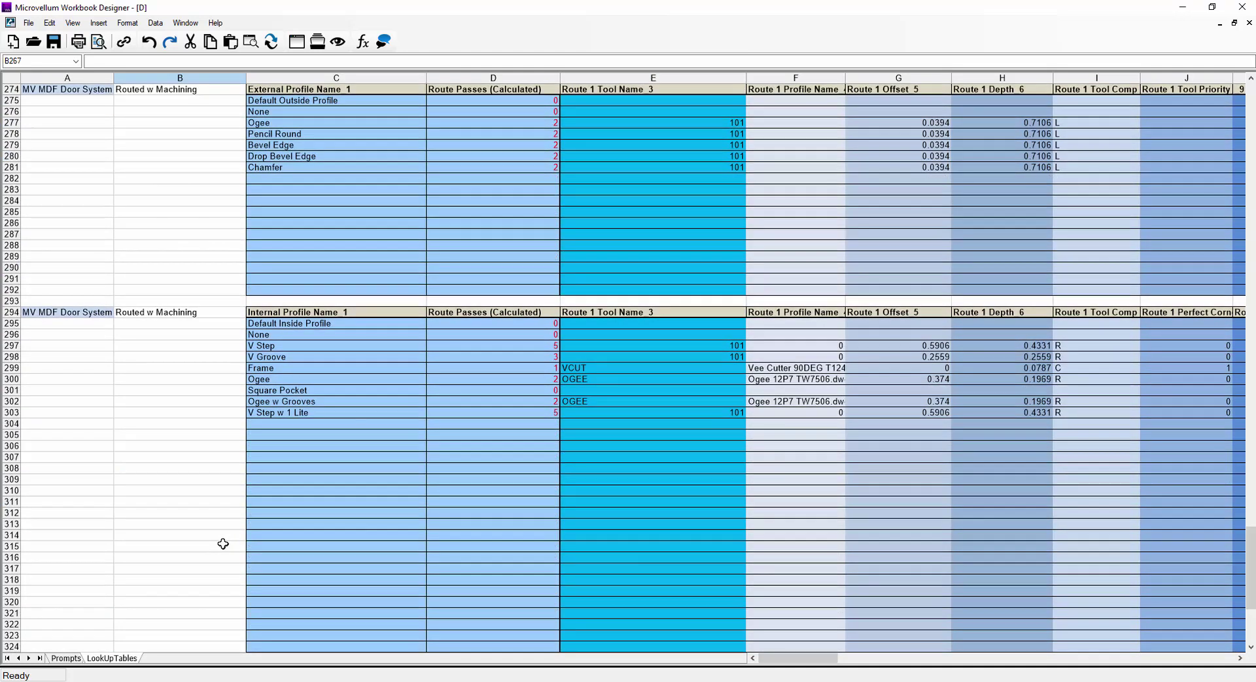
scroll(229, 541, up, 4)
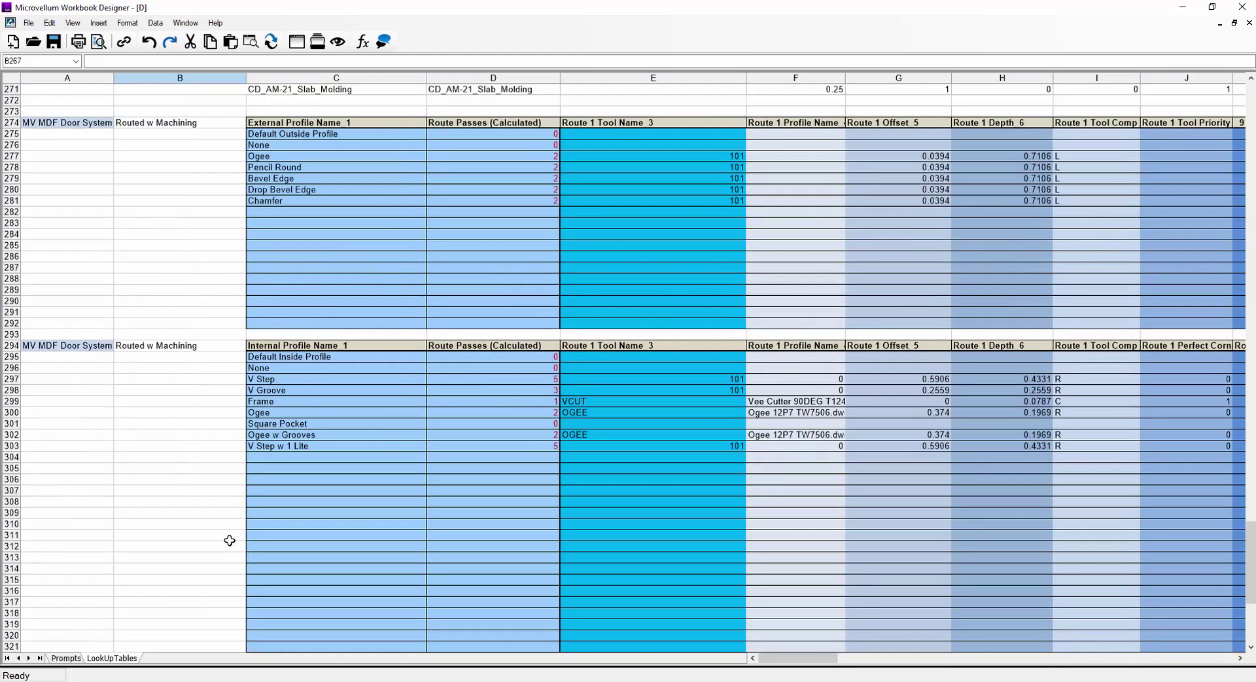
scroll(229, 540, up, 5)
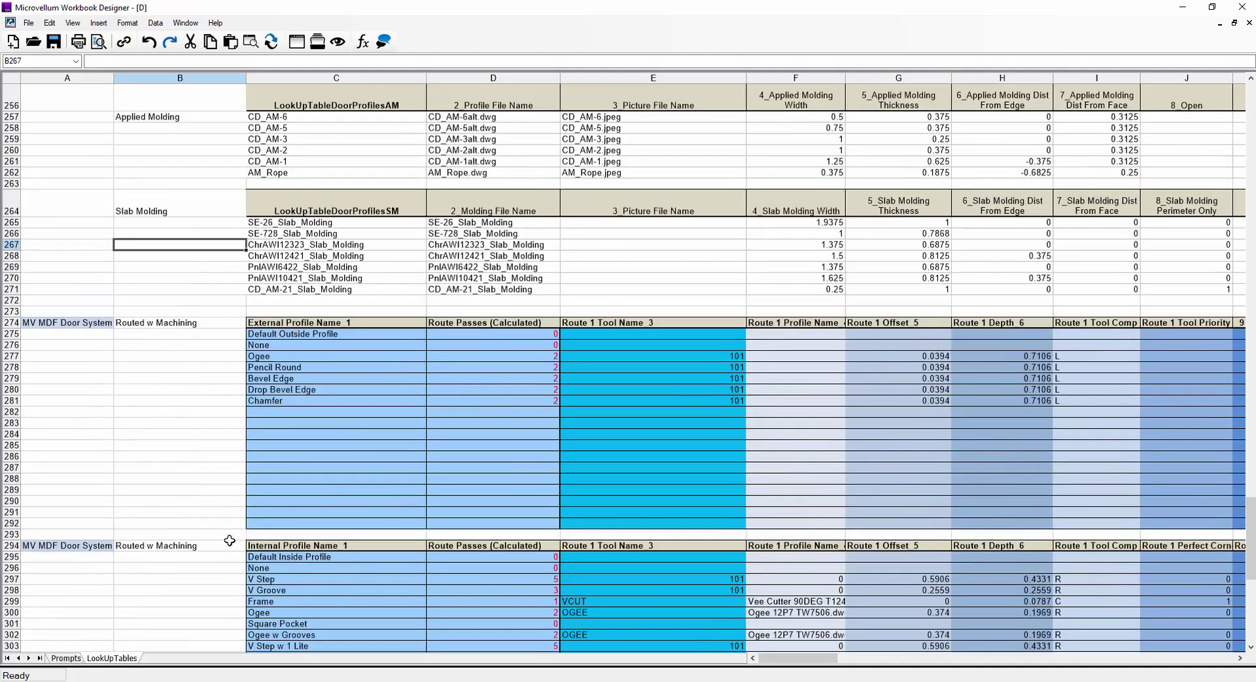
scroll(229, 540, up, 2)
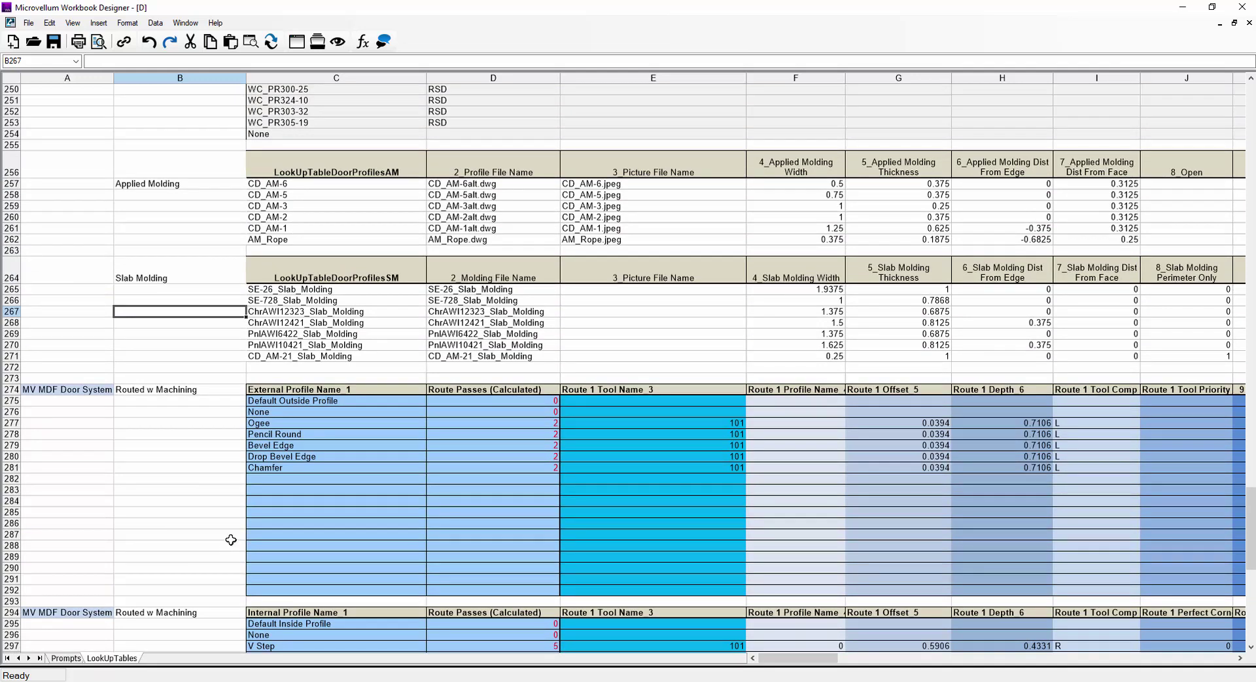
scroll(388, 404, up, 2)
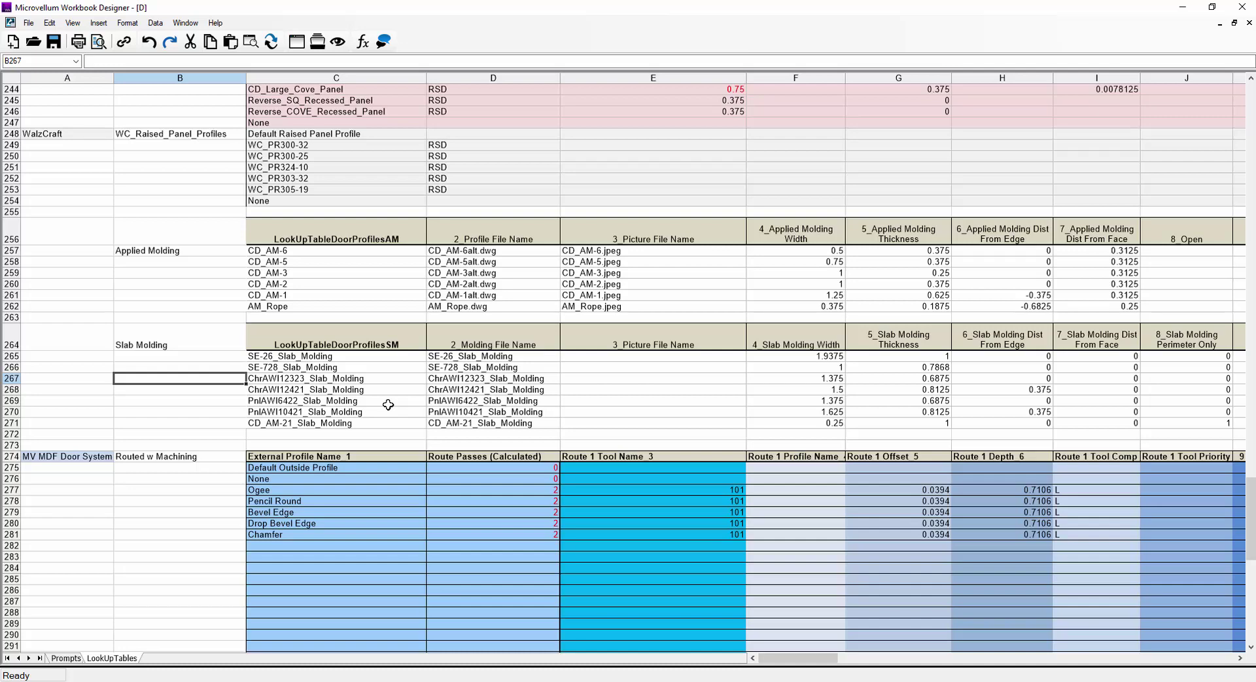
scroll(388, 405, up, 5)
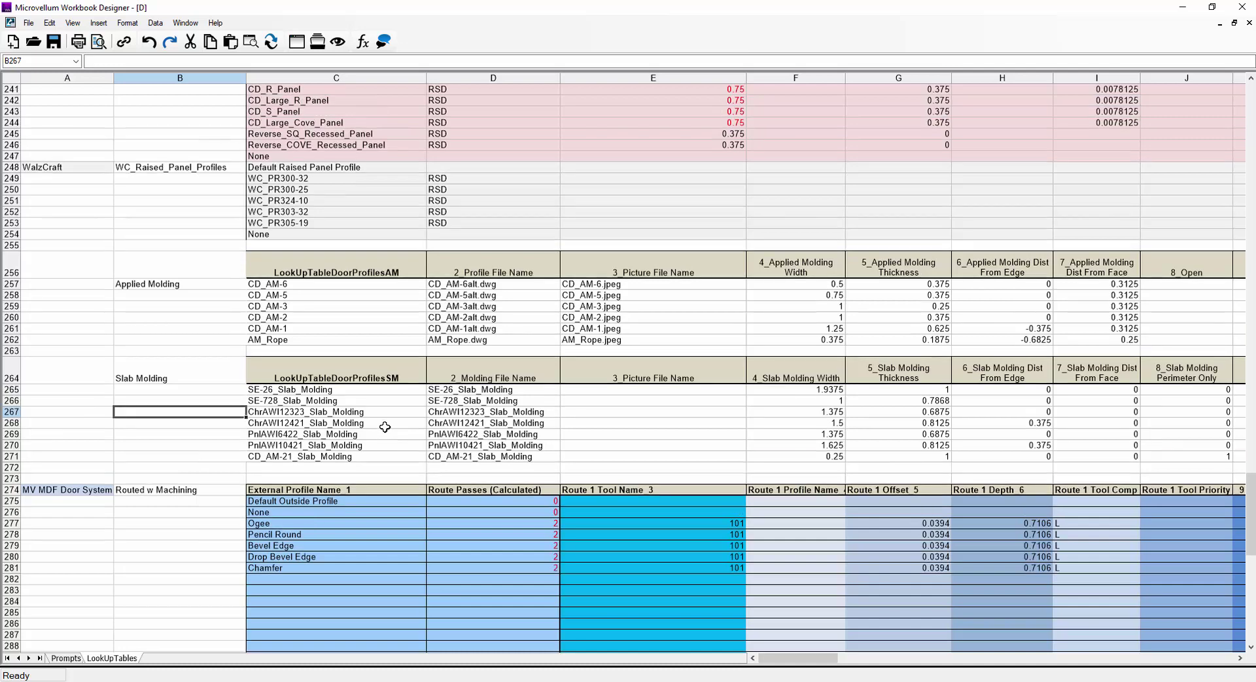
scroll(383, 448, up, 20)
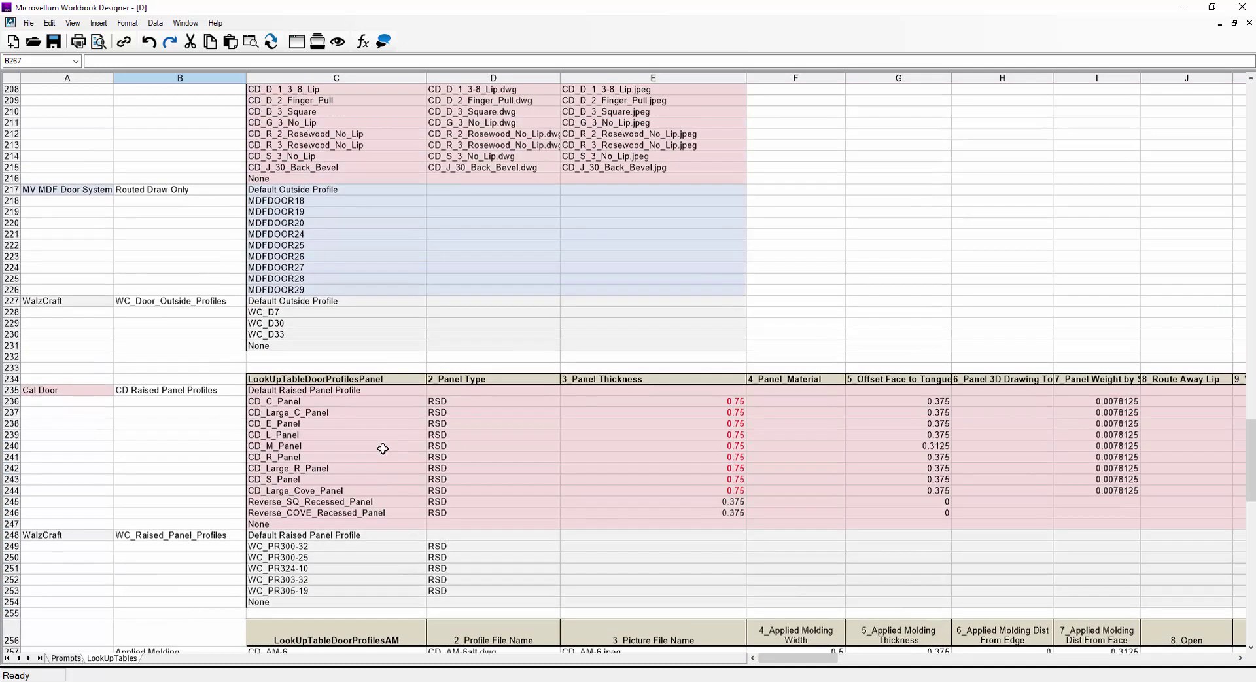
scroll(383, 449, up, 20)
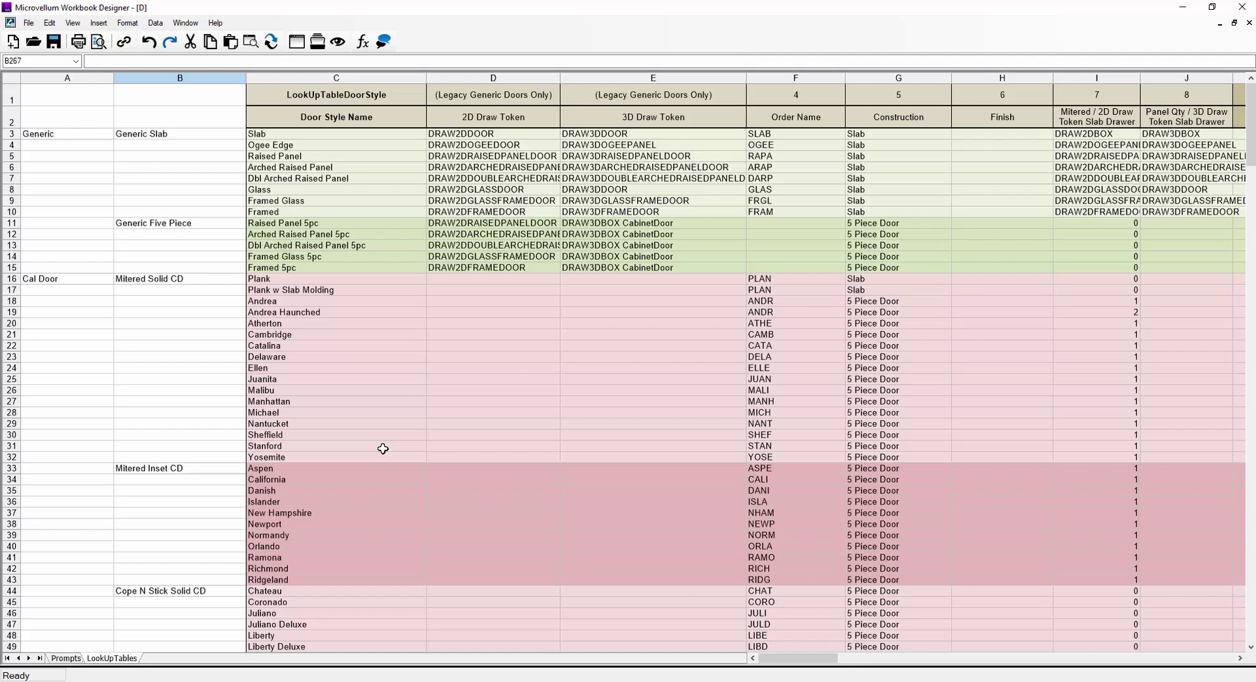
- Close the D workbook without saving and bring up the door prompts in the enlarged 1 Door Base design data
click(1242, 8)
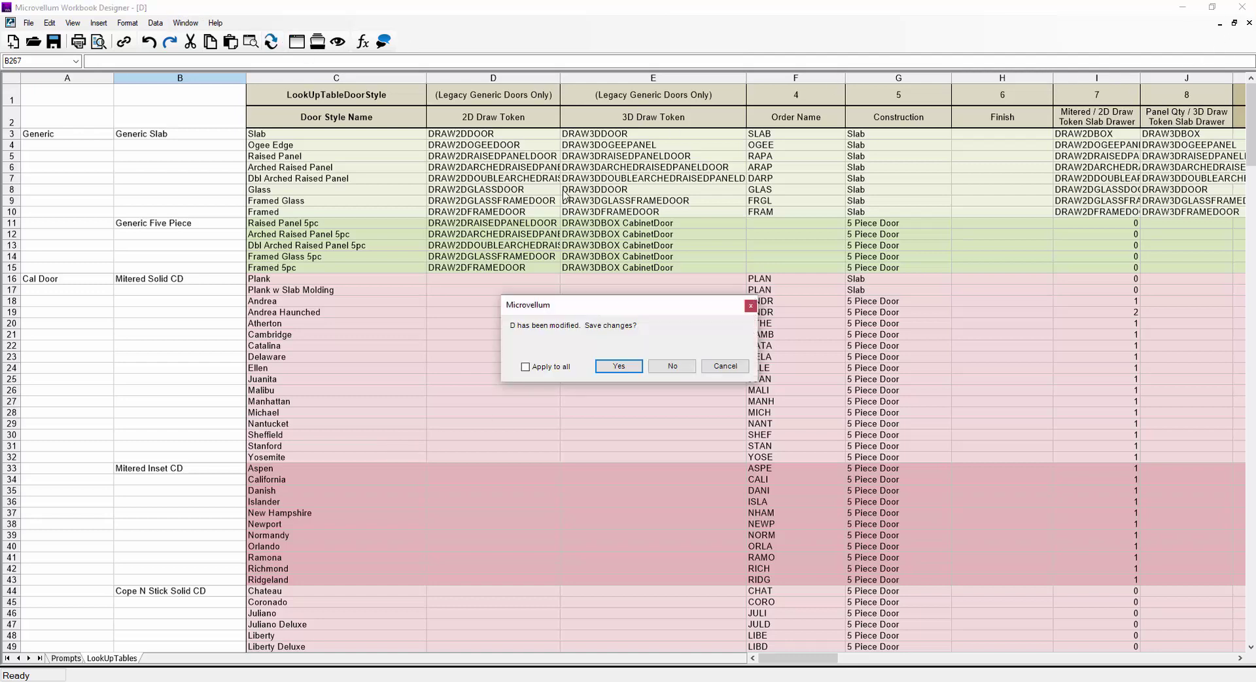
click(658, 367)
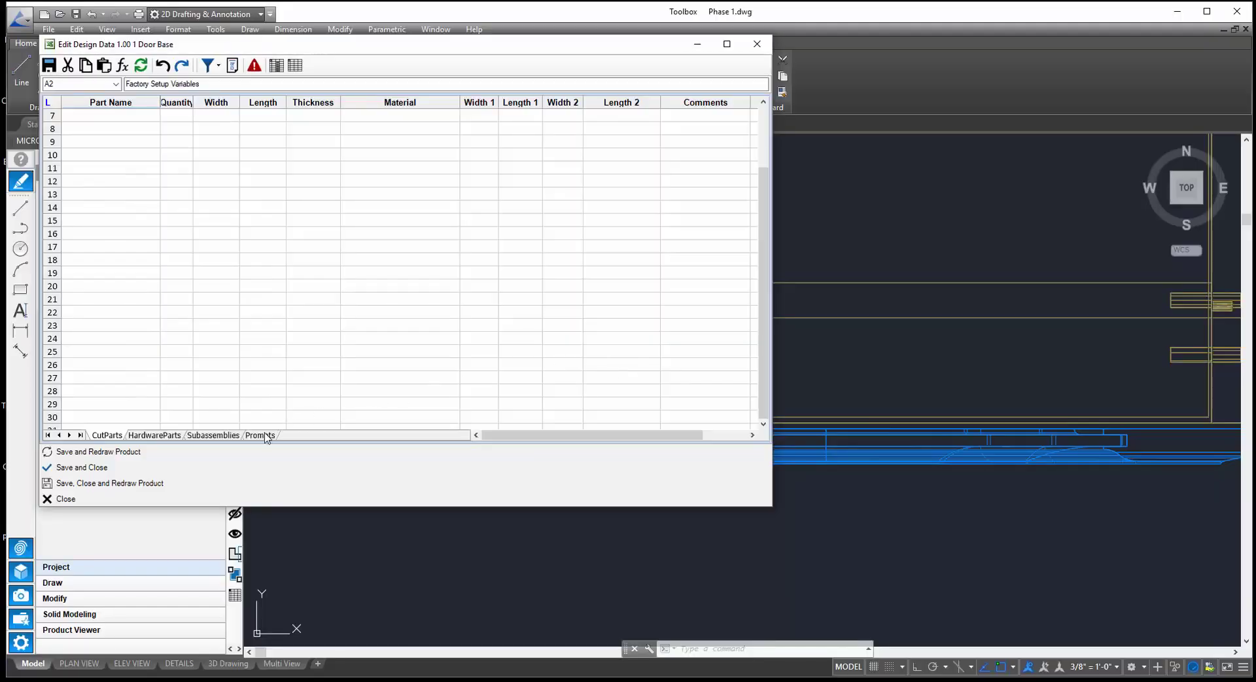
click(265, 436)
drag(772, 508, 990, 645)
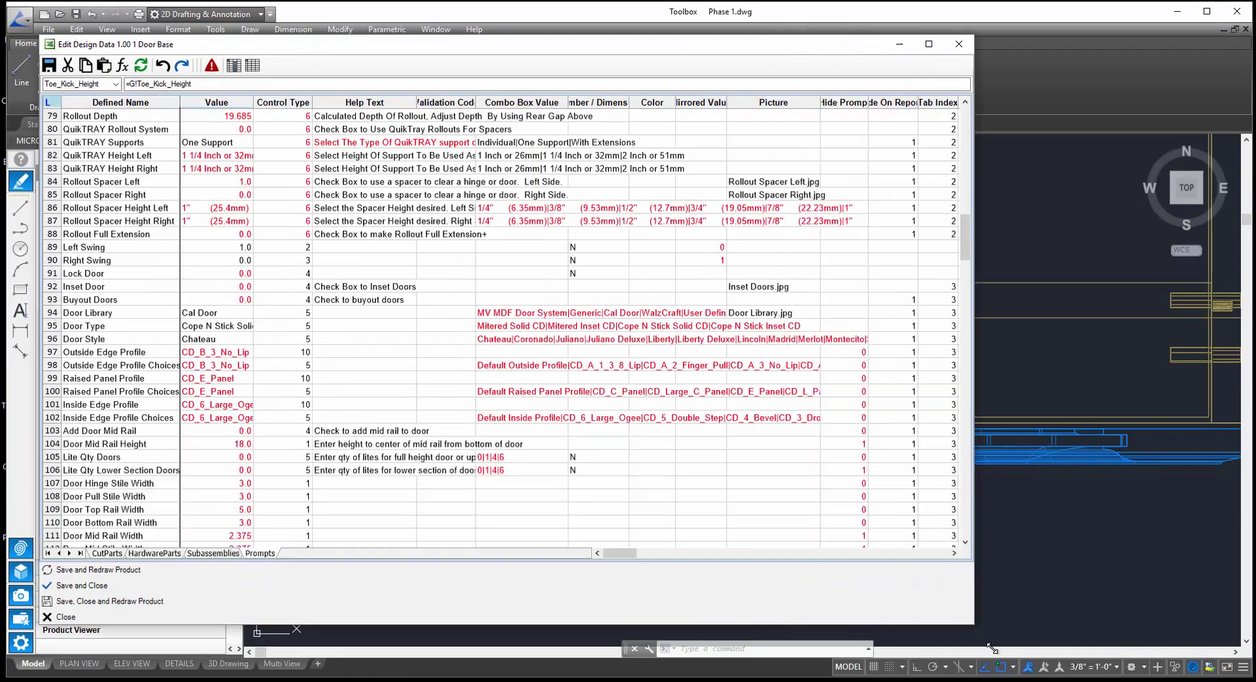
drag(981, 245, 990, 110)
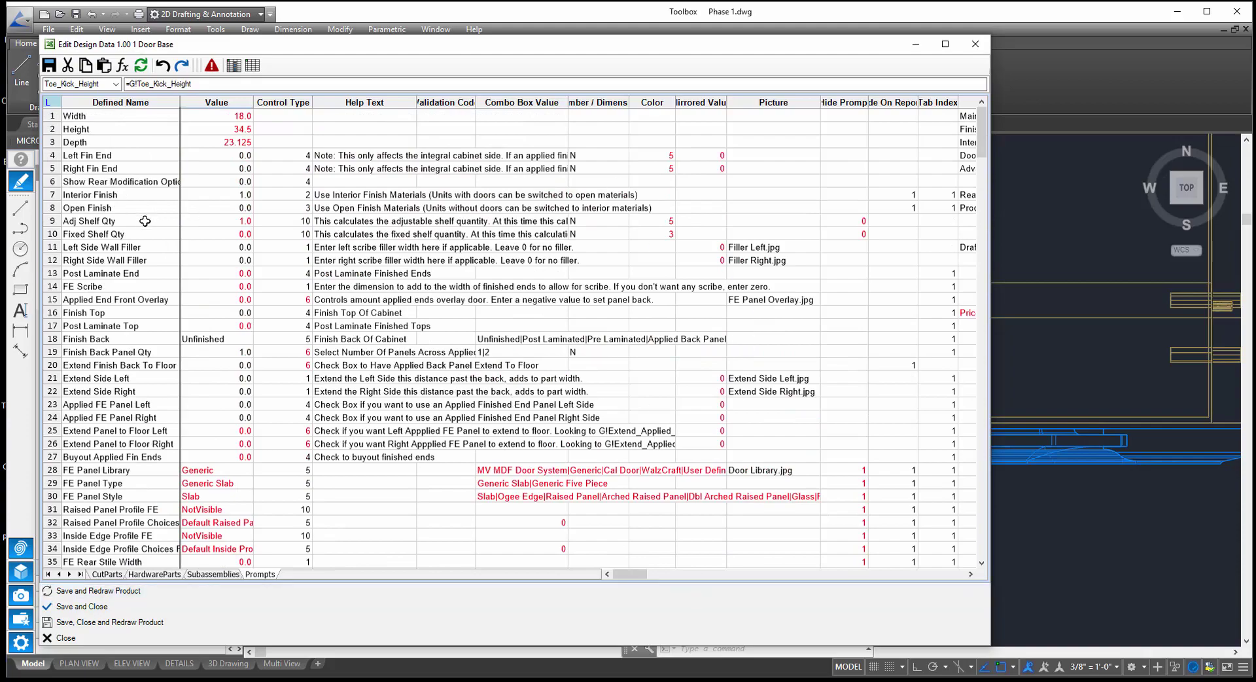
click(157, 374)
scroll(167, 413, down, 13)
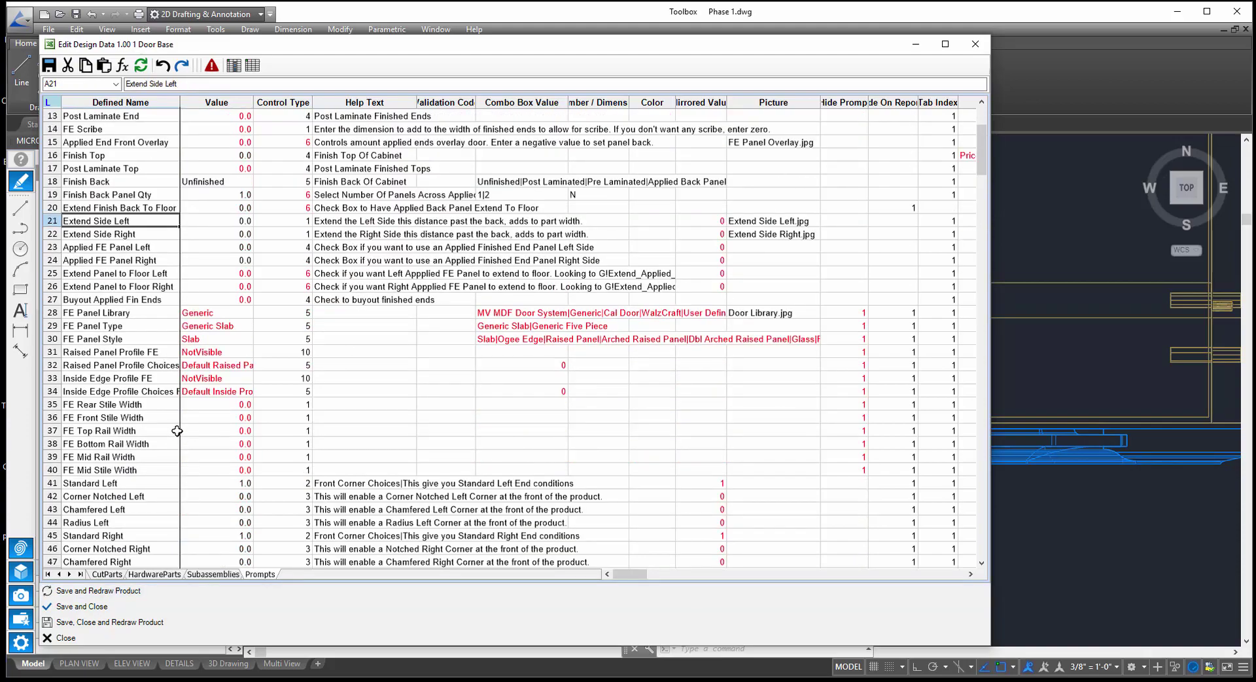
scroll(176, 433, down, 18)
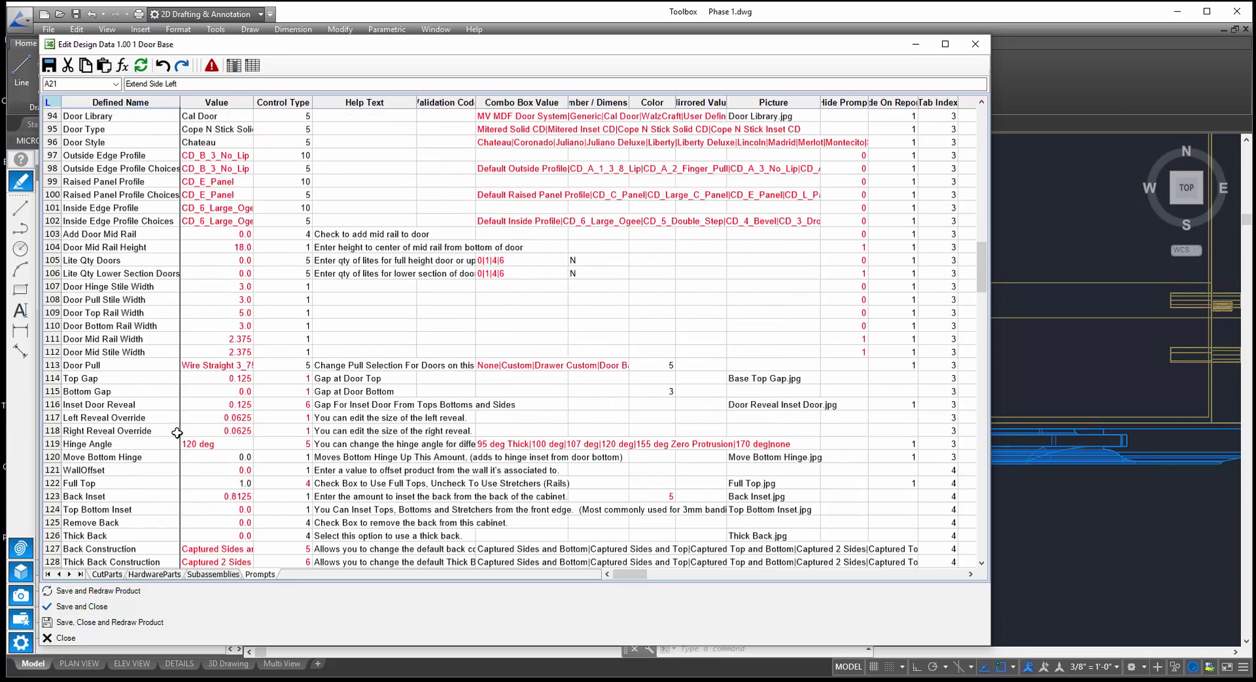
scroll(169, 378, up, 3)
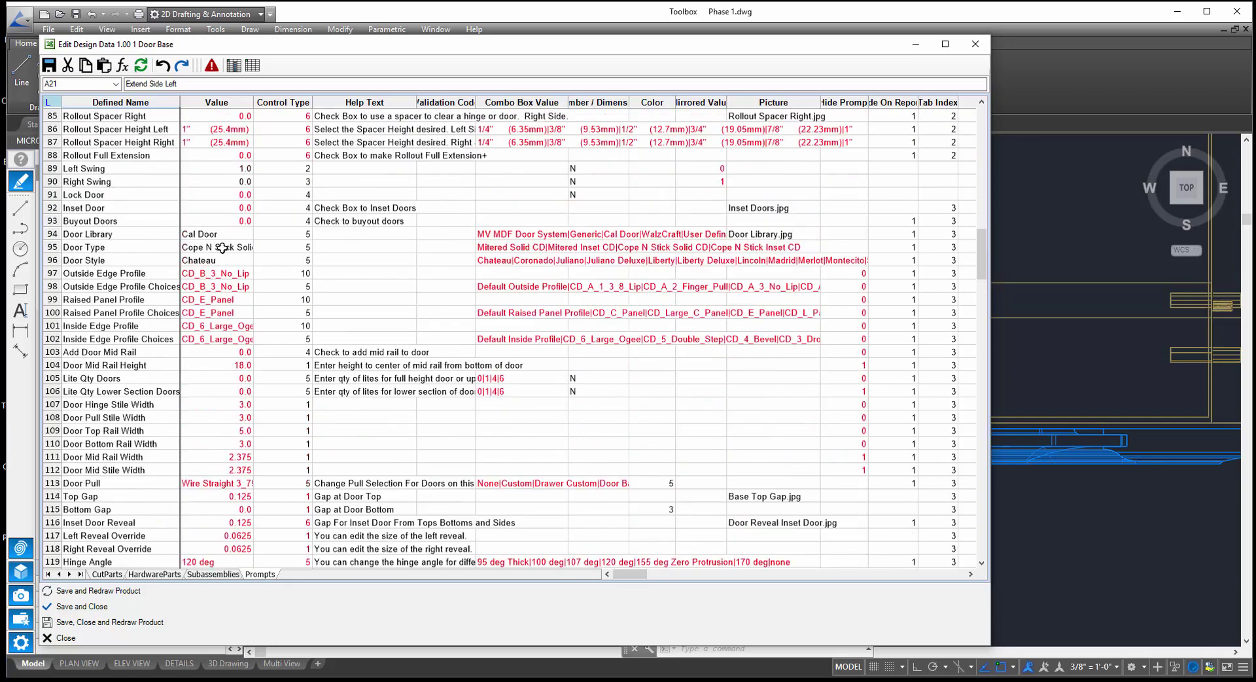
- Check the Picture column for the door type, style, edge profile and rail width prompts, then close the design data
click(223, 247)
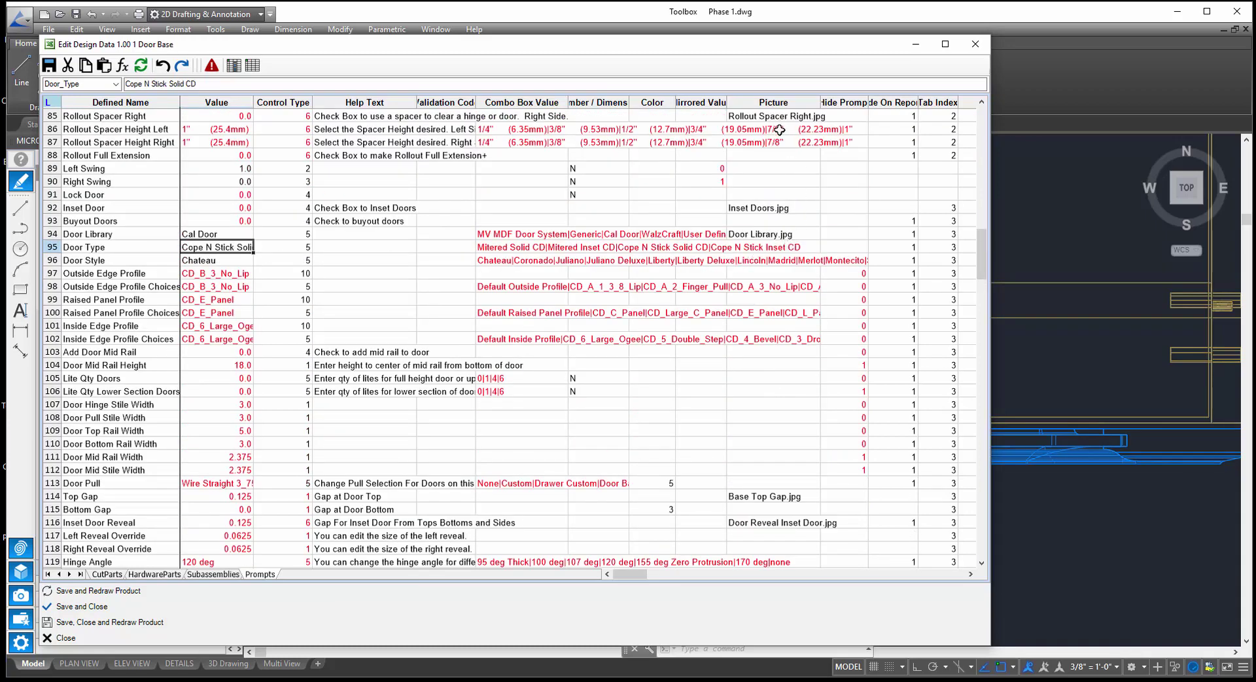
click(785, 242)
click(780, 262)
click(769, 301)
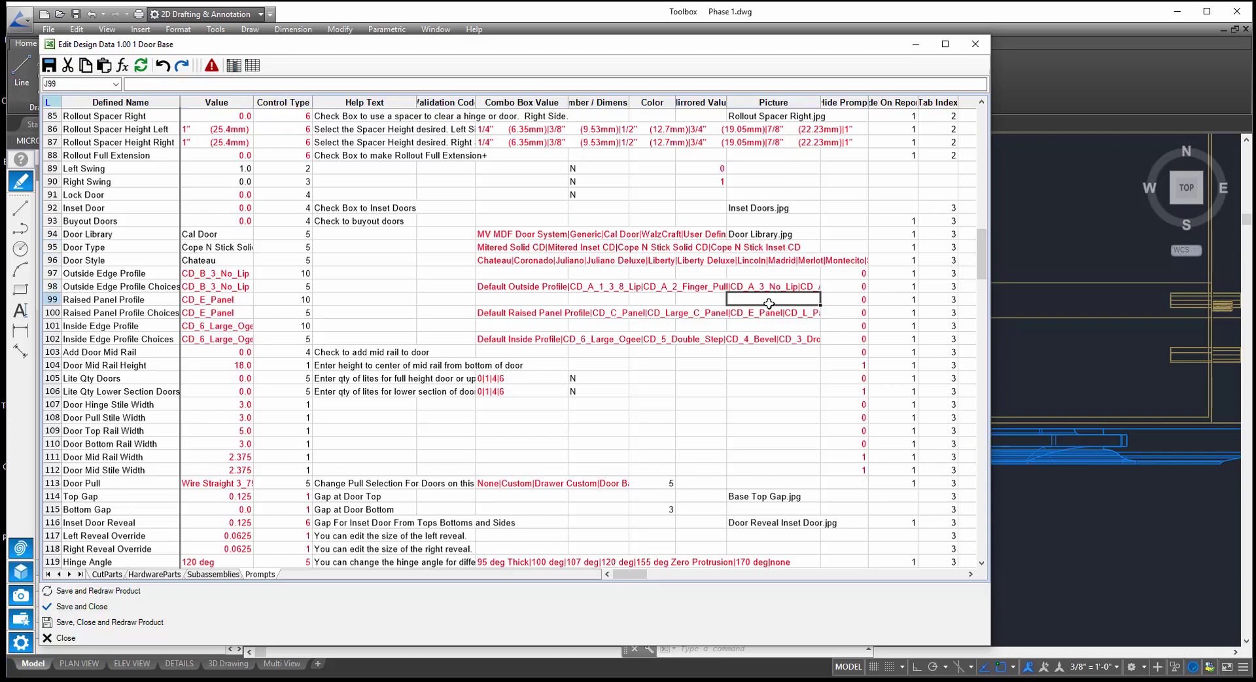
click(766, 312)
click(768, 349)
click(758, 432)
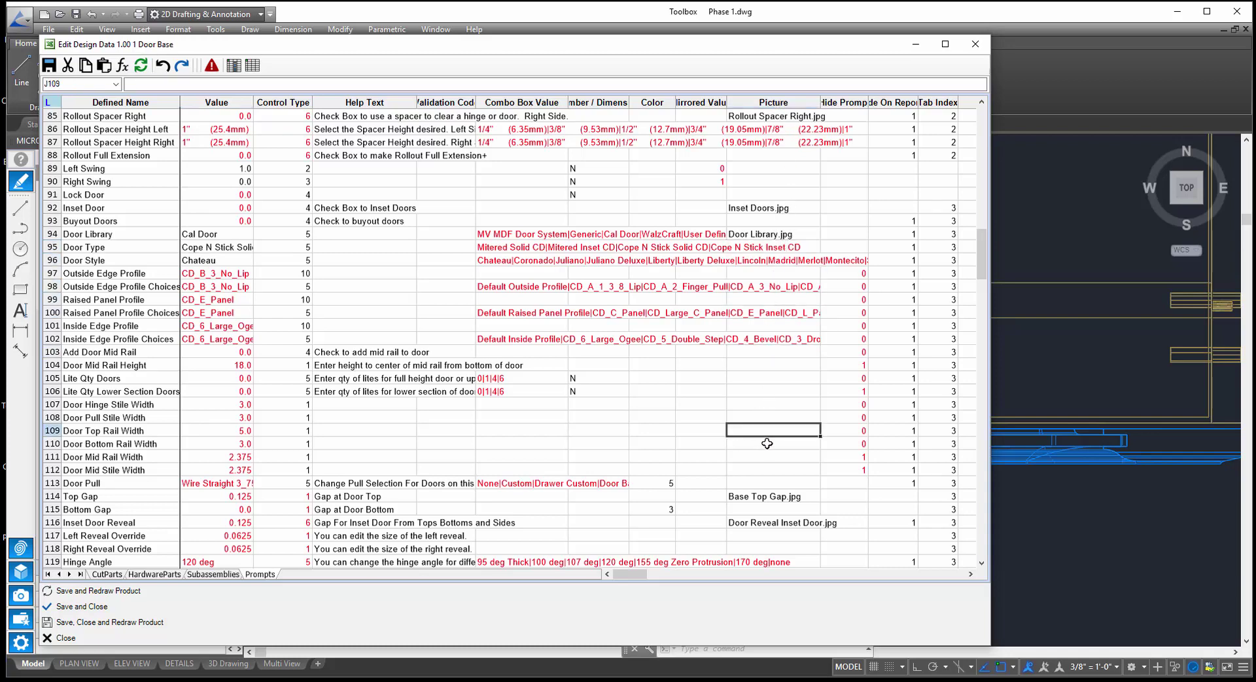
click(782, 467)
click(776, 430)
click(780, 403)
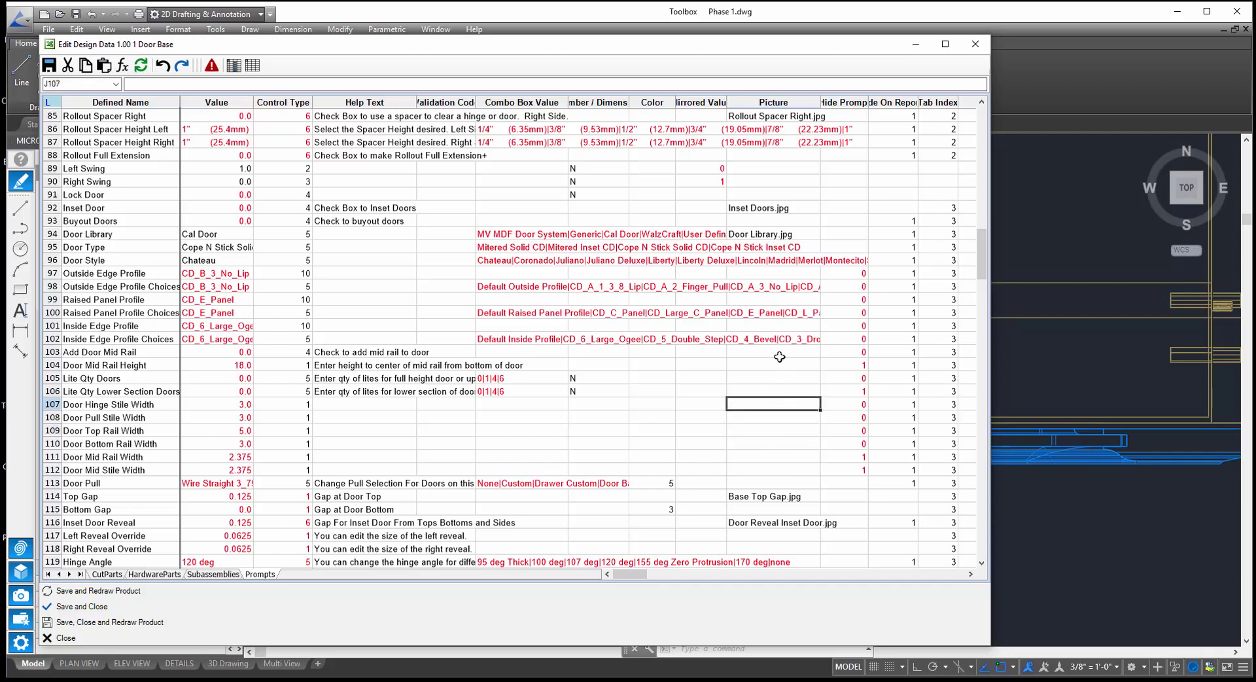
click(779, 337)
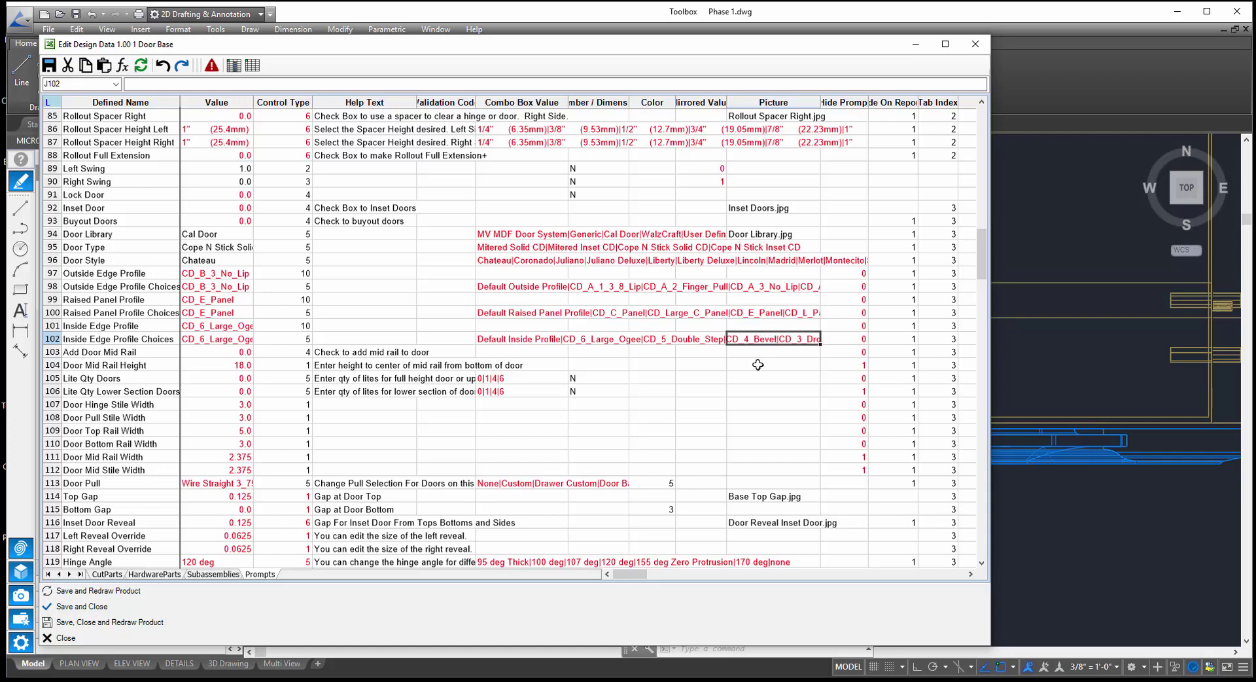
click(975, 44)
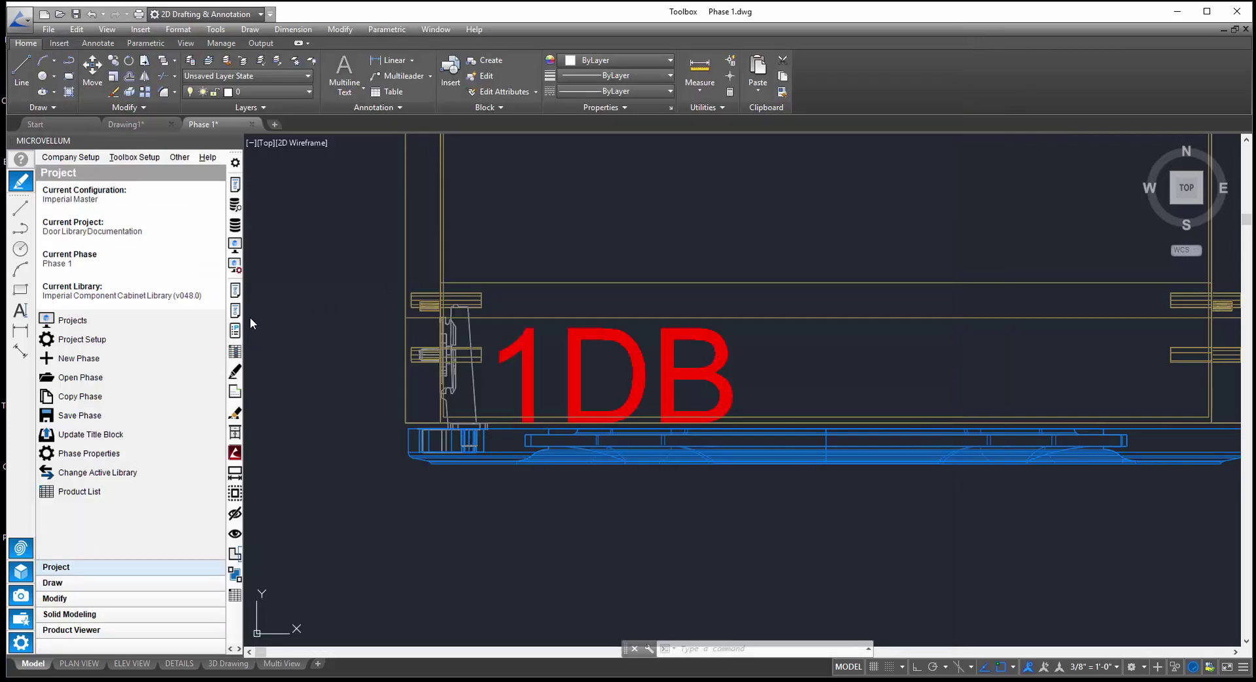
- Review the Door Style choices and their preview images in the cabinet's door options, then close the product prompts without applying
click(235, 308)
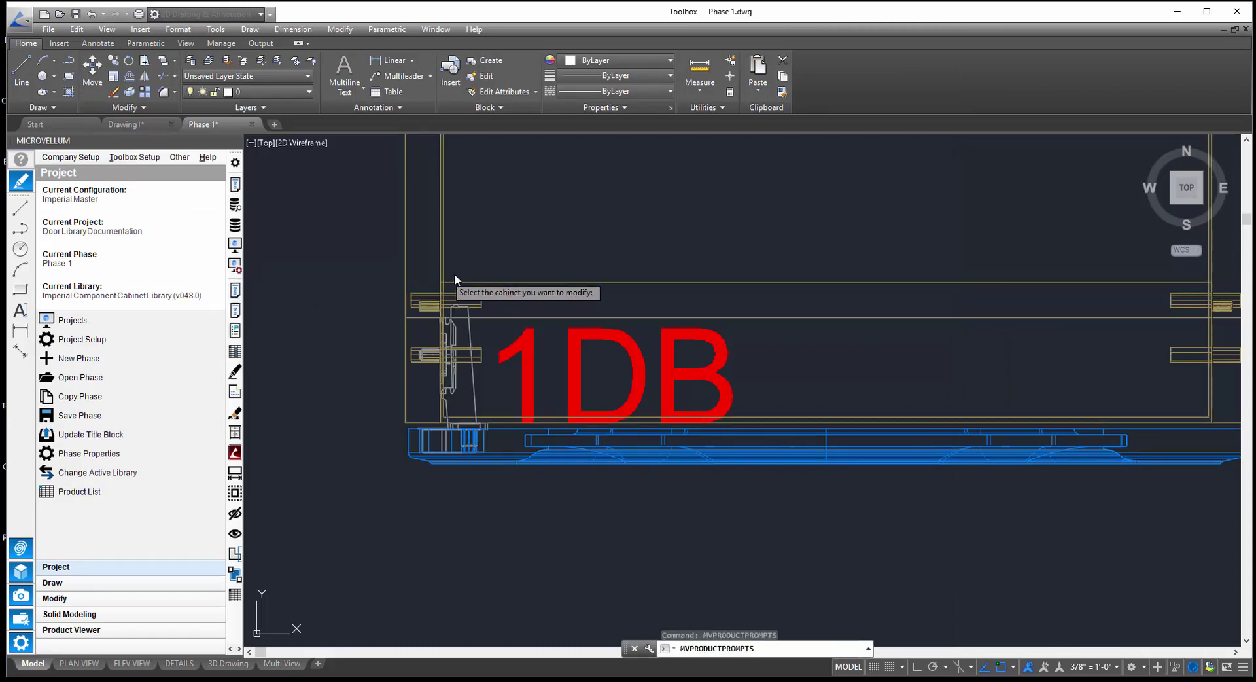
click(455, 275)
click(565, 136)
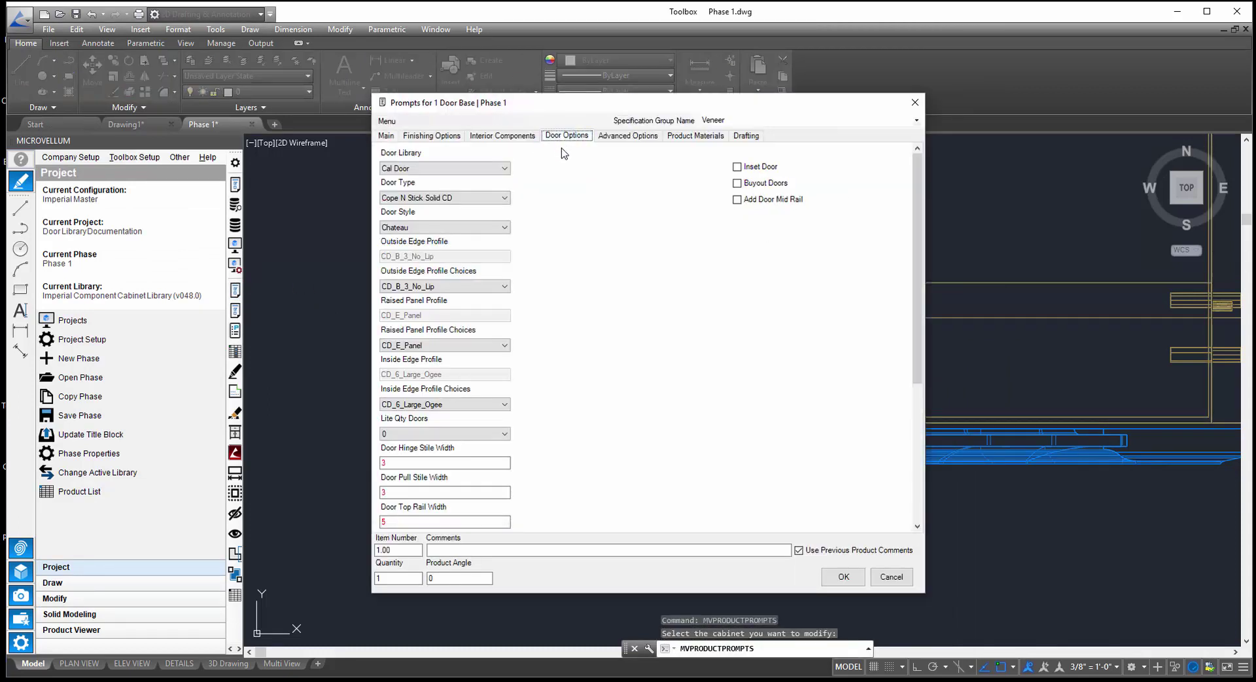
click(492, 227)
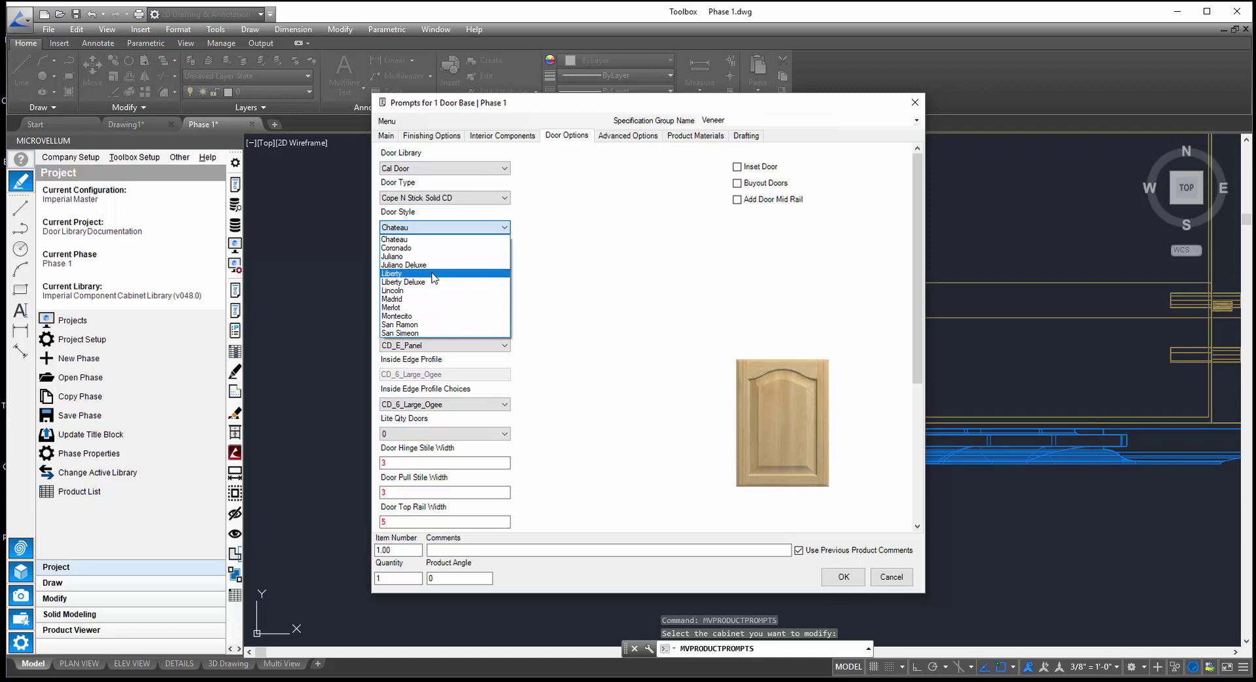
click(418, 239)
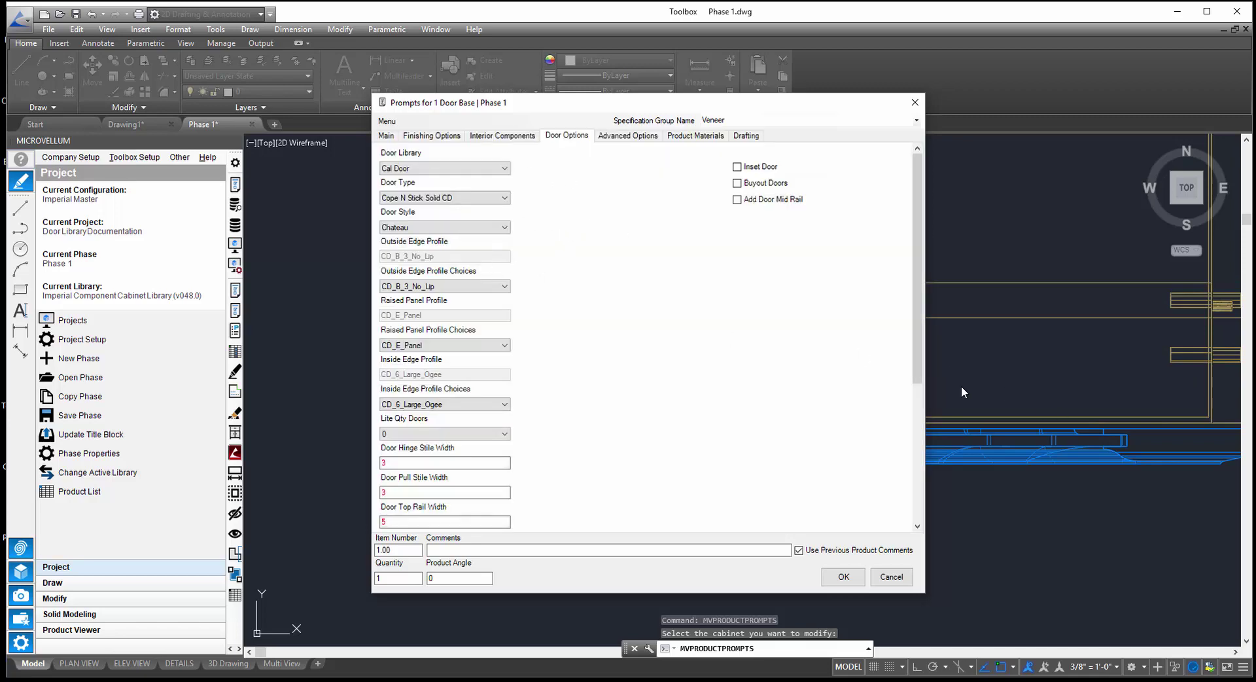
click(914, 102)
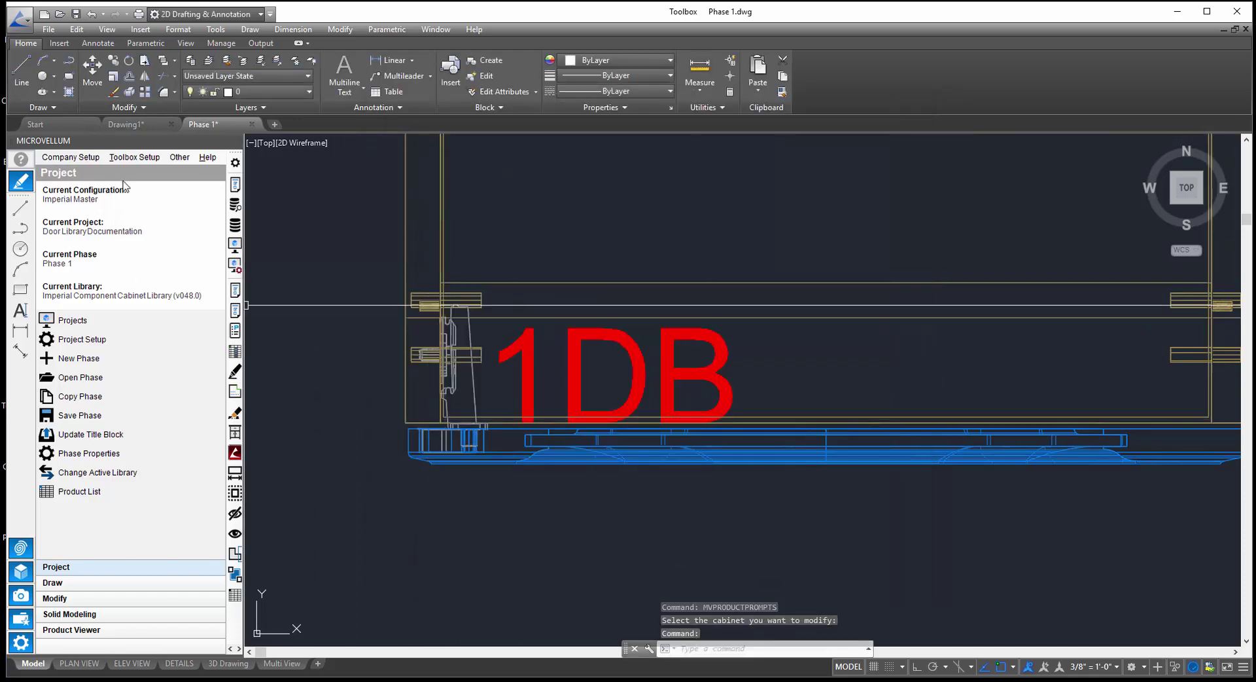
- Inspect the Door Profile Trim Cope material in the HPDL template's edge band library through Advanced Library Setup, and cancel the edit
click(134, 158)
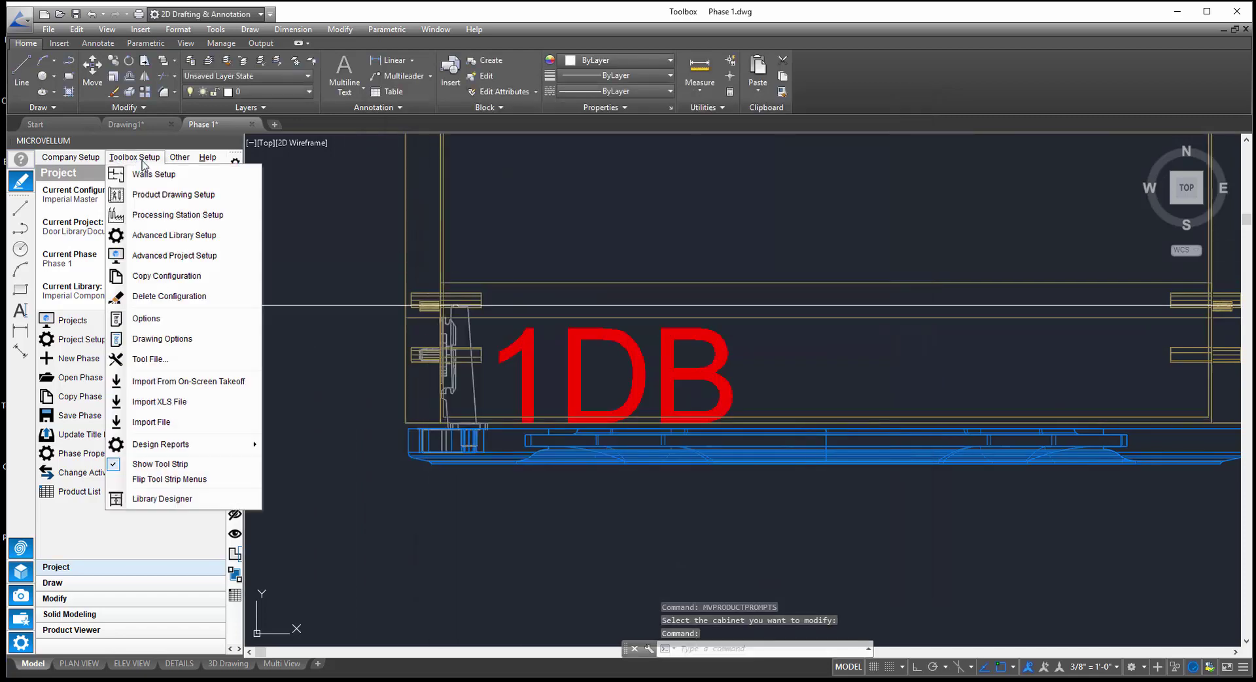
click(185, 235)
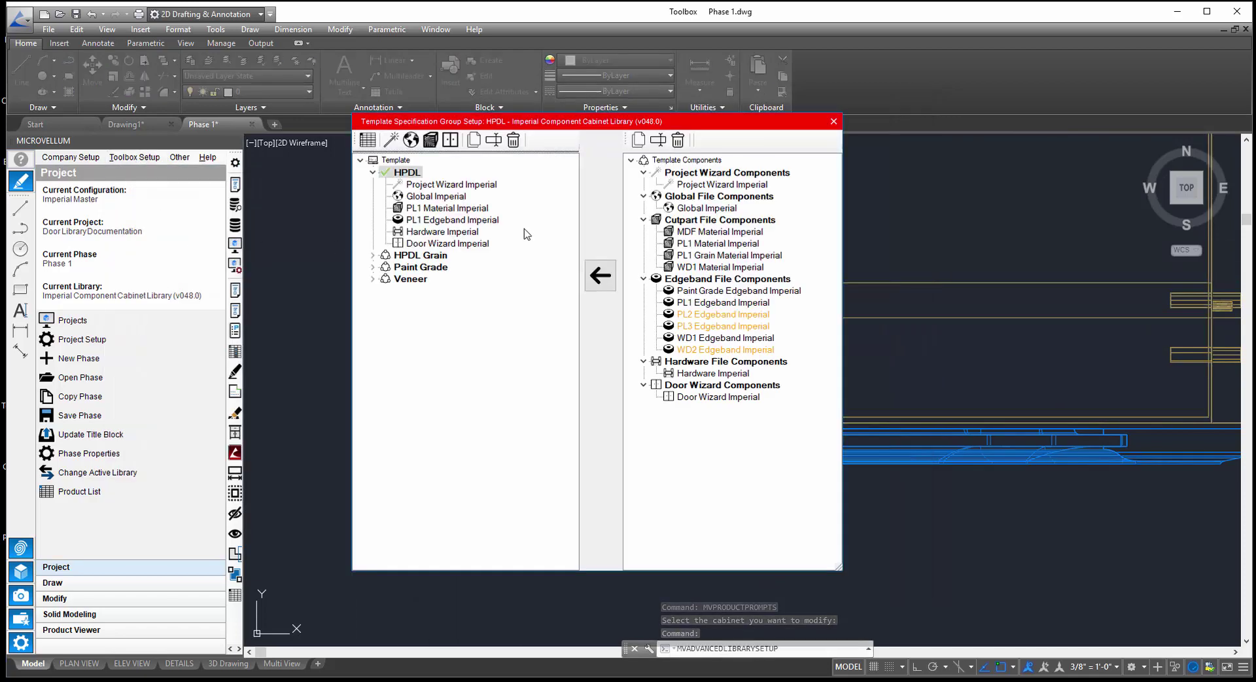
click(430, 141)
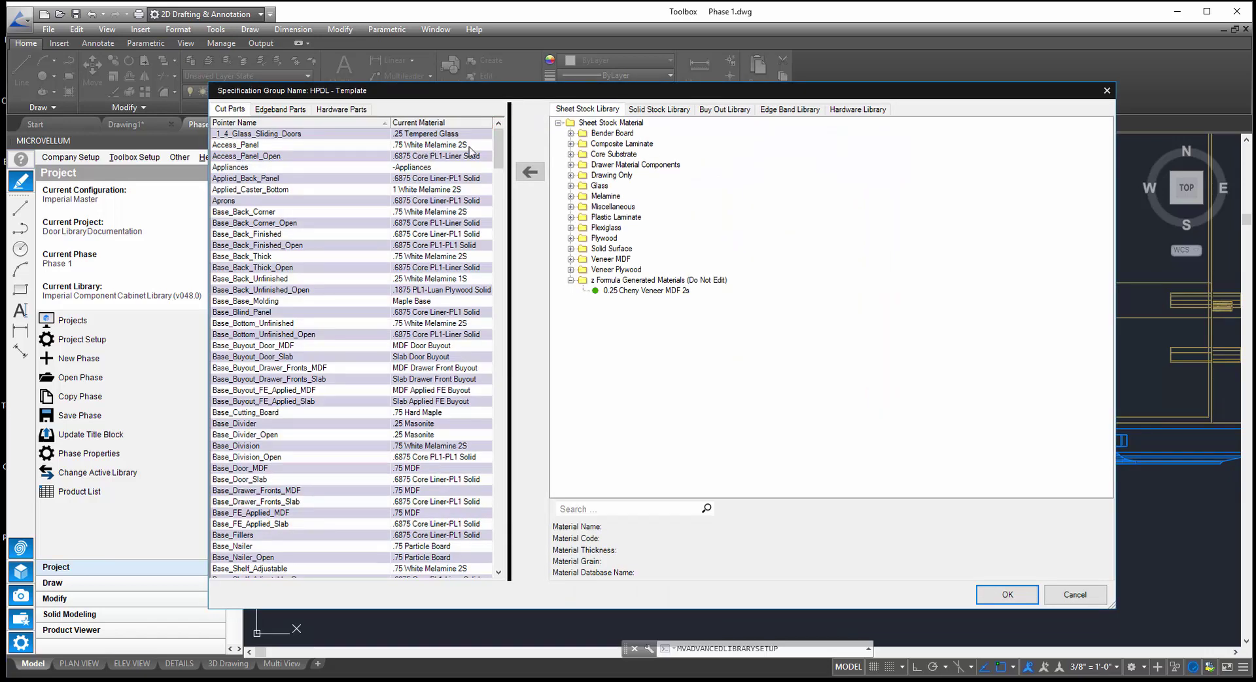
click(784, 111)
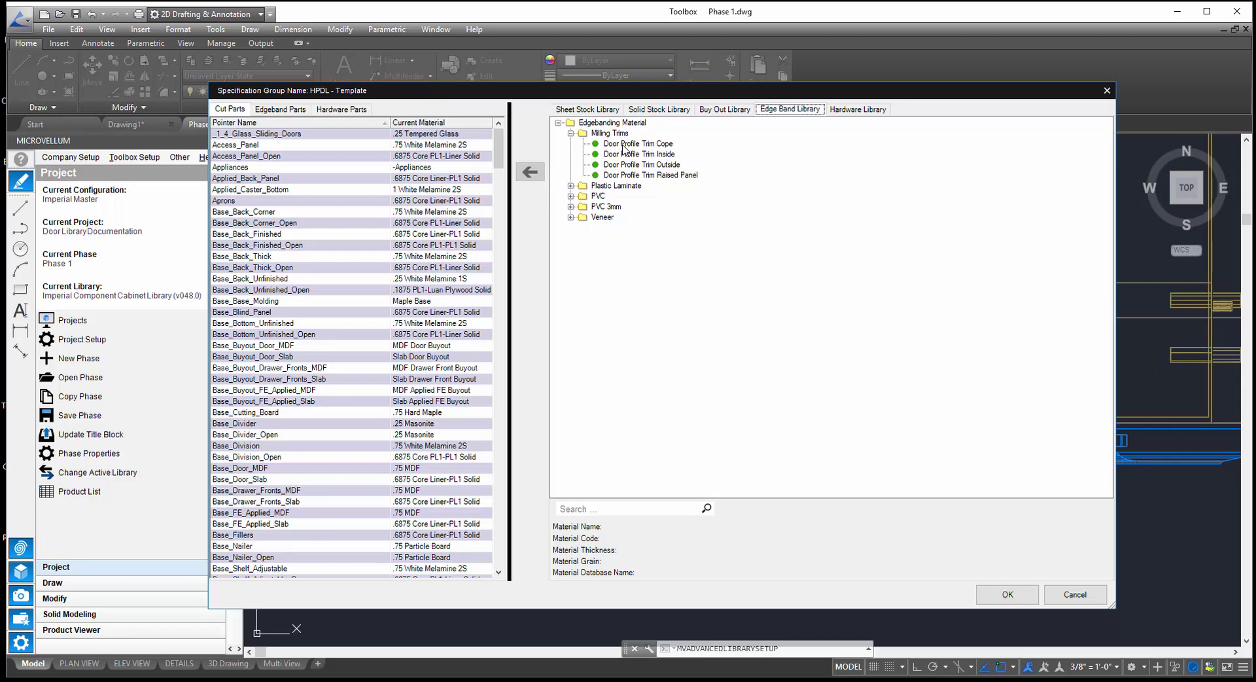
double_click(657, 144)
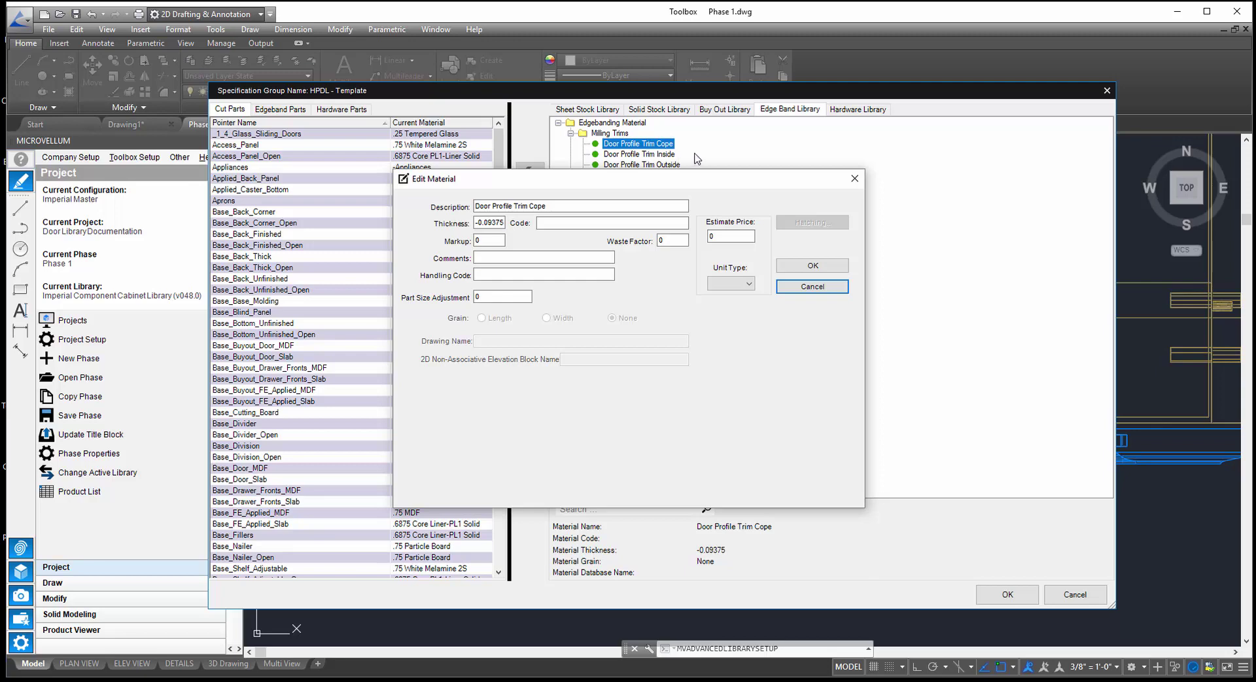
drag(645, 179, 737, 218)
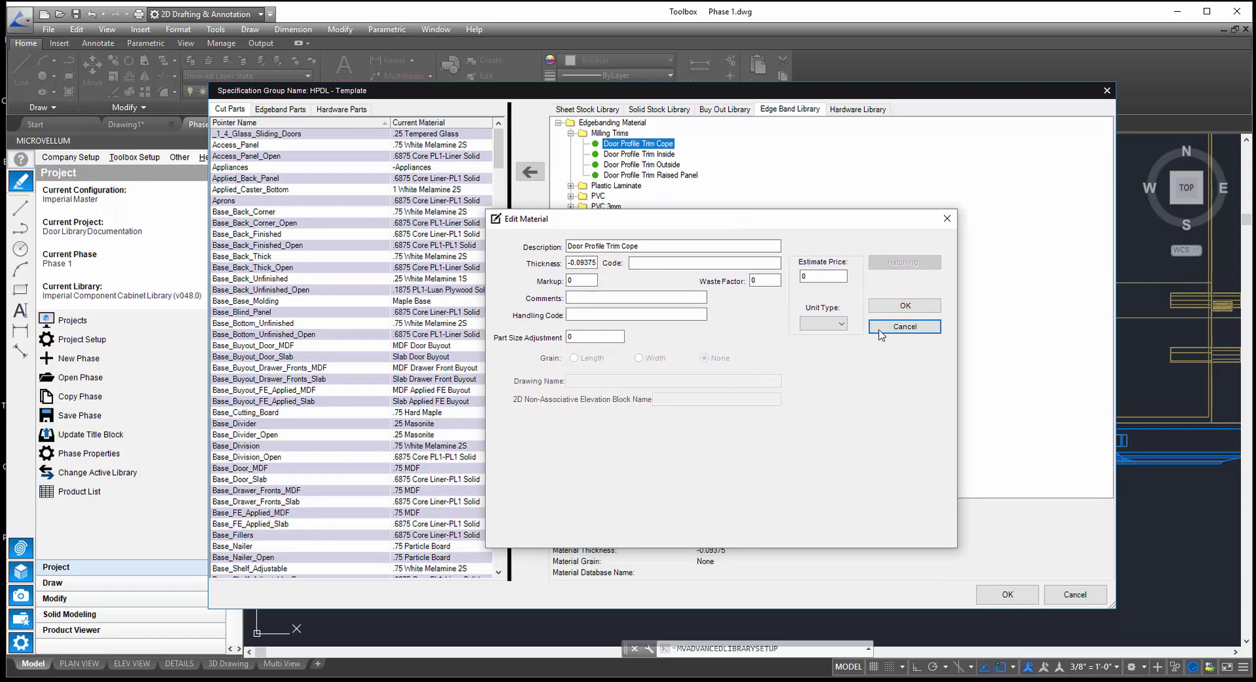
click(905, 326)
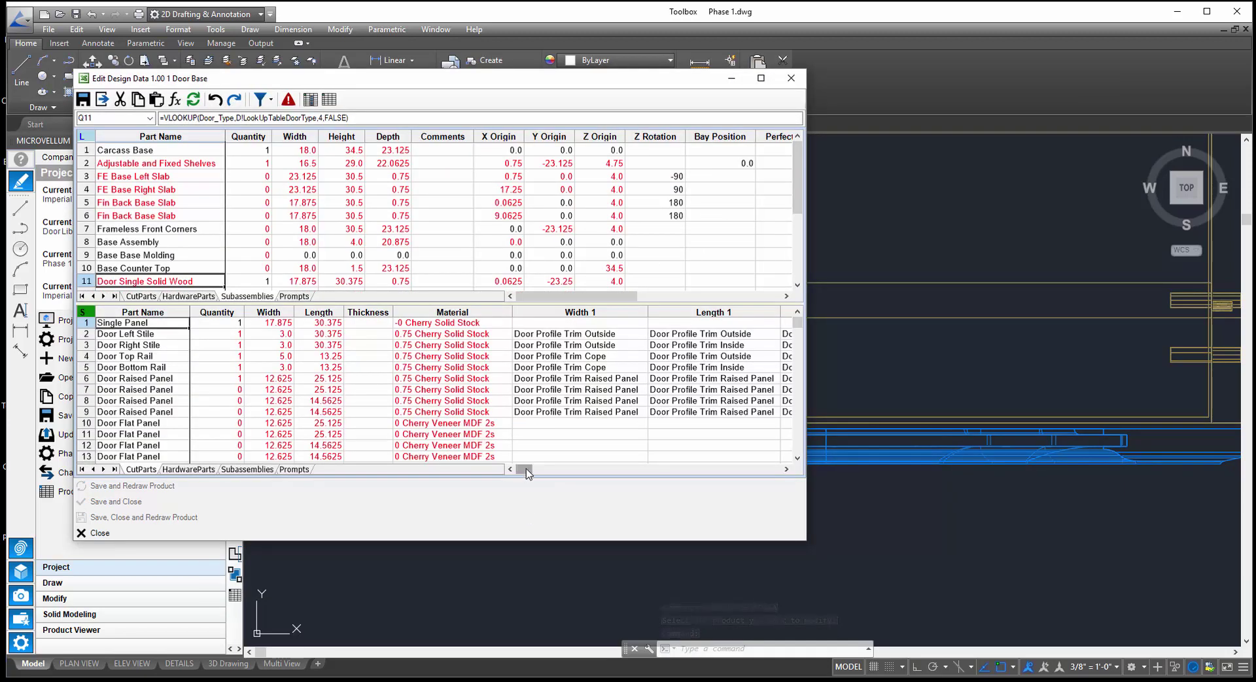
- Examine the part lengths and Door Profile Trim assignments in the Door Single Solid Wood cut parts, then close the design data
drag(527, 472, 532, 473)
click(422, 401)
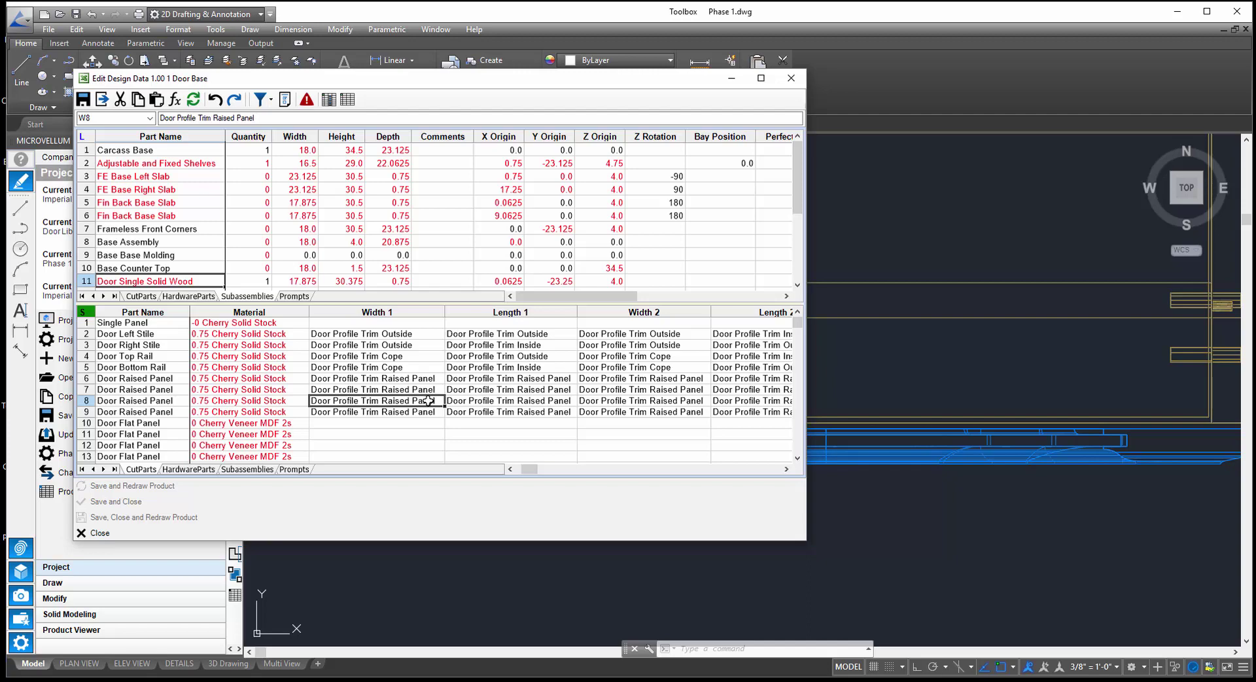
drag(805, 540, 1102, 621)
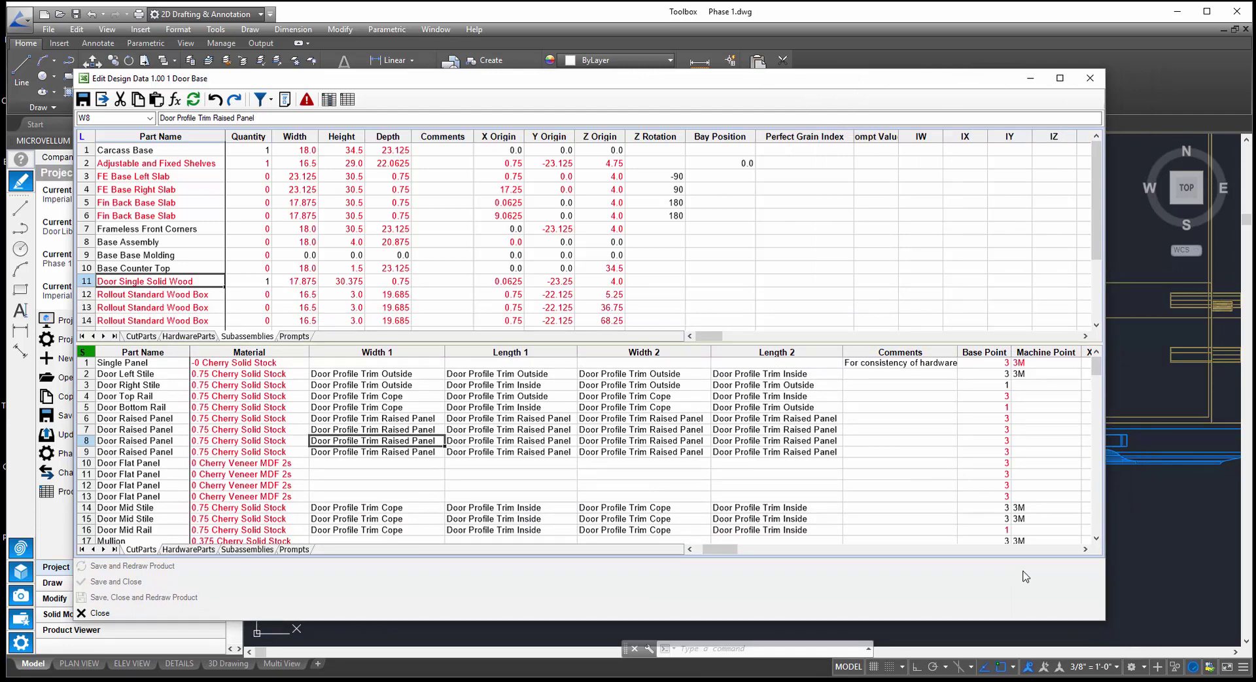
drag(723, 553, 715, 553)
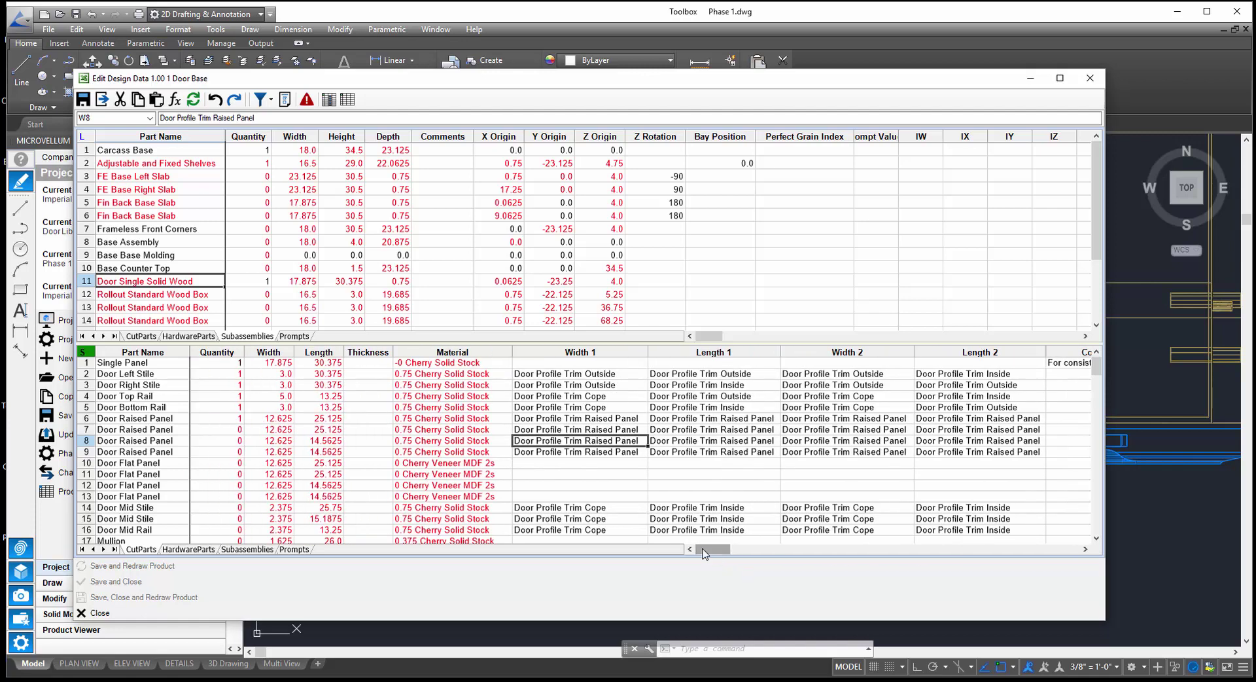
click(316, 417)
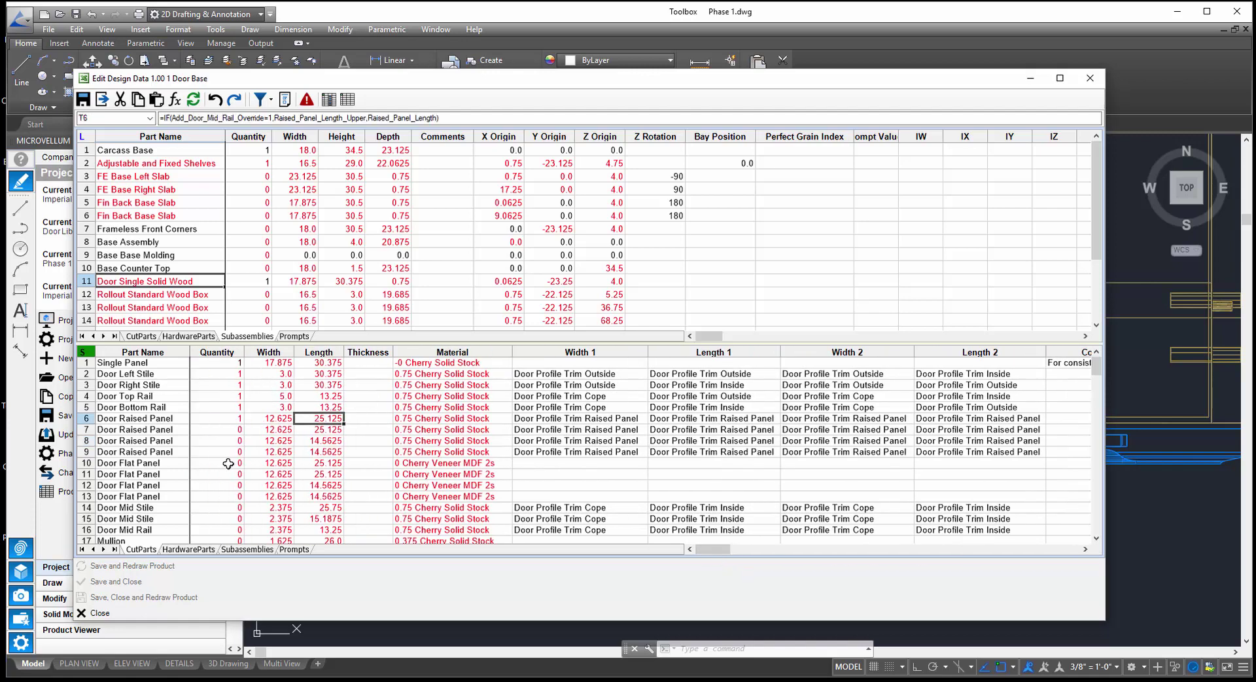
click(320, 395)
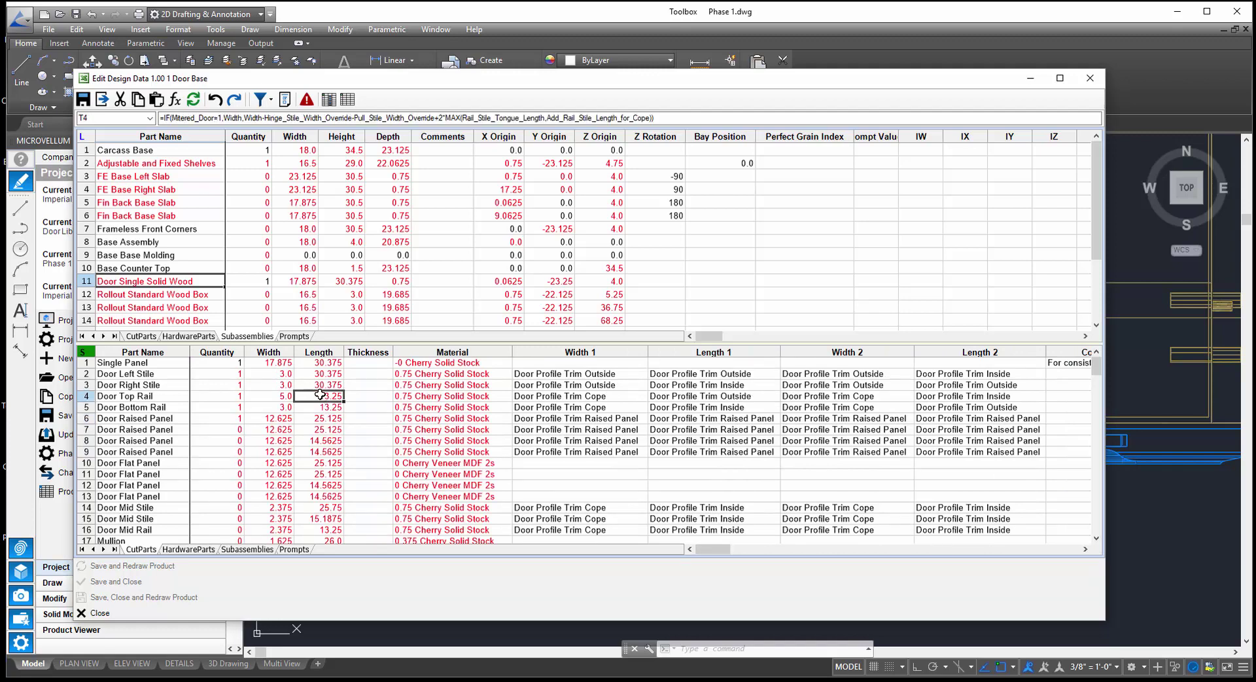
click(574, 404)
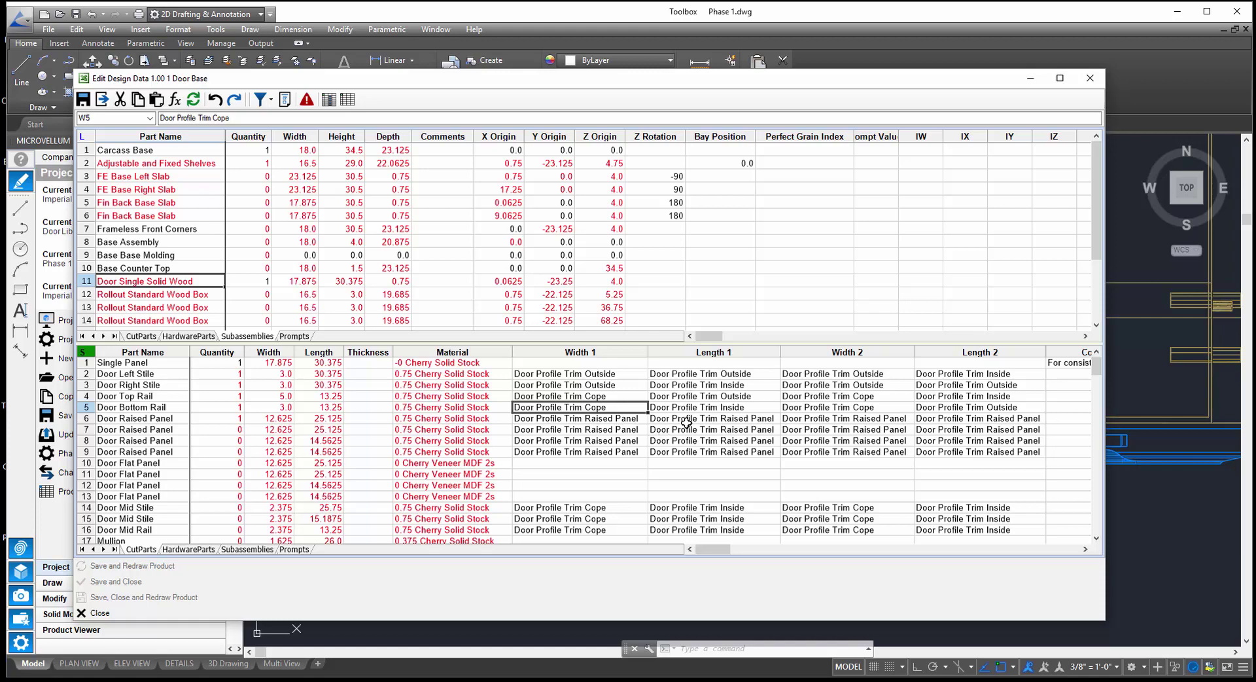
click(1091, 78)
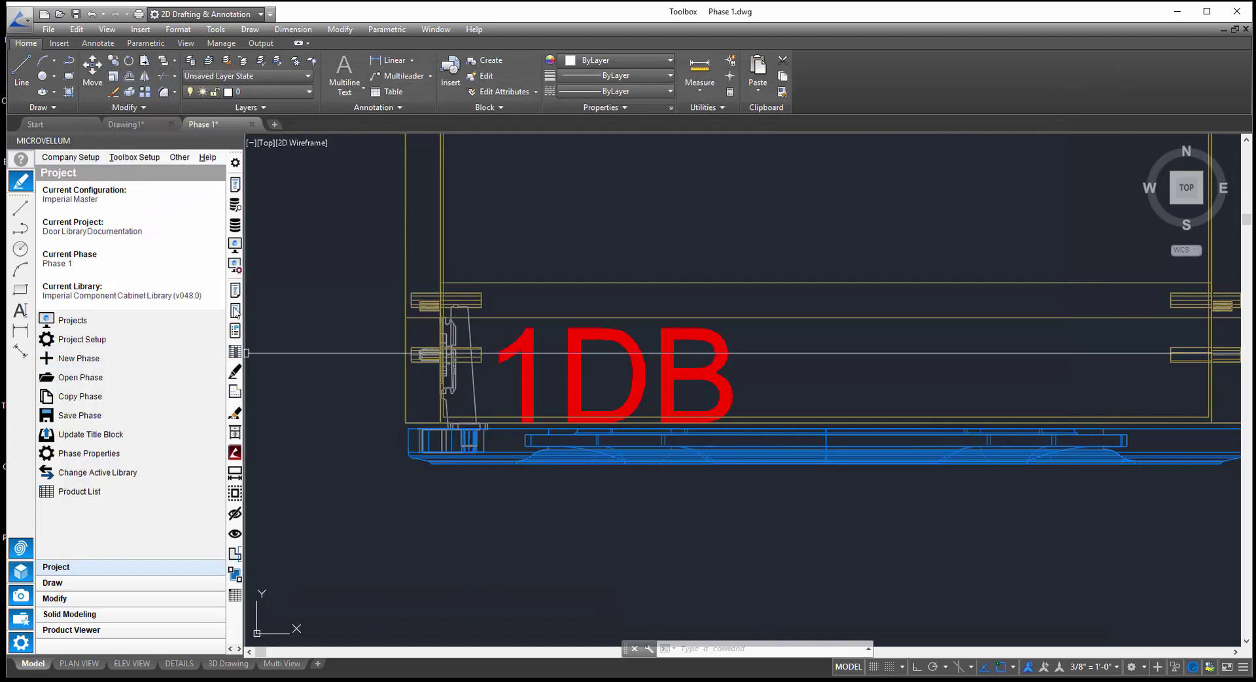
- Set the Door Type of the 1 Door Base product to Mitered Inset CD in its door options
click(481, 284)
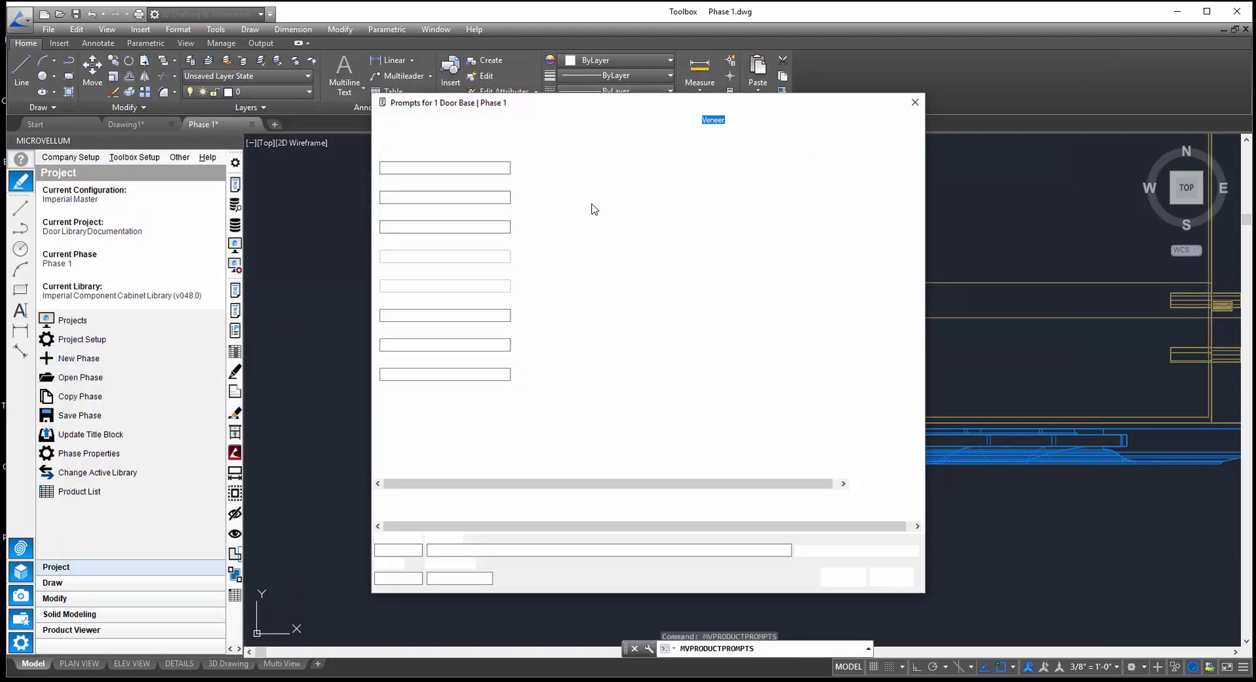
click(567, 136)
click(425, 198)
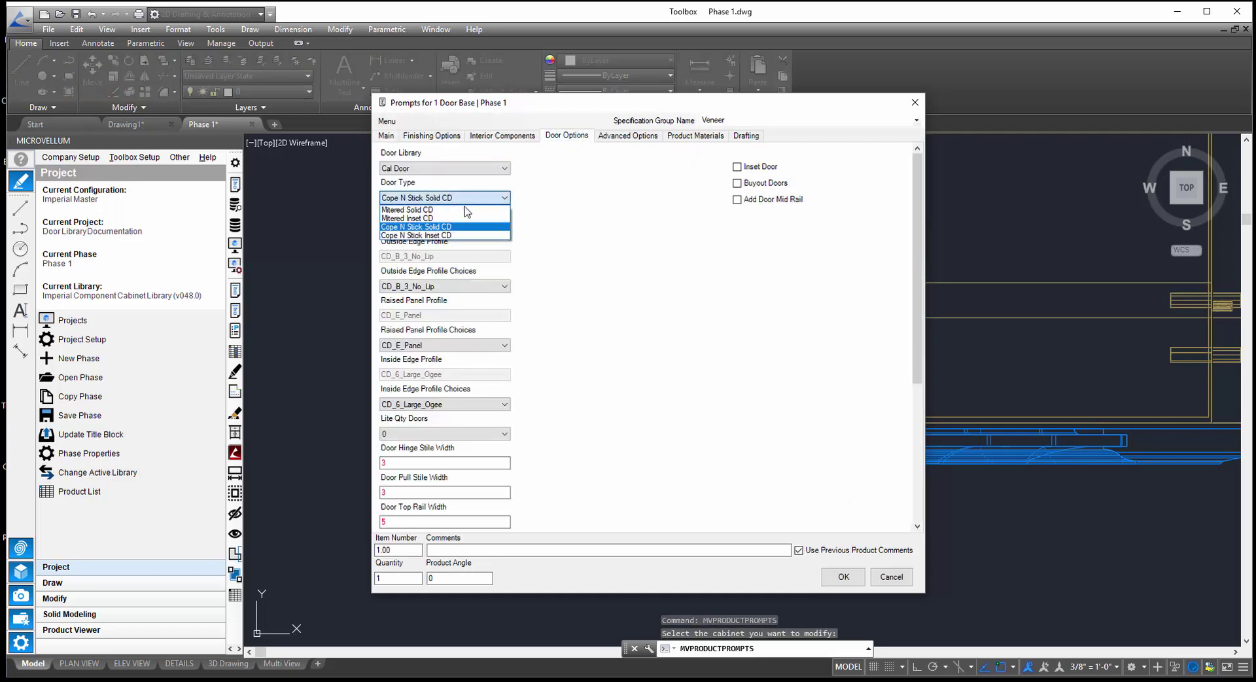
click(451, 218)
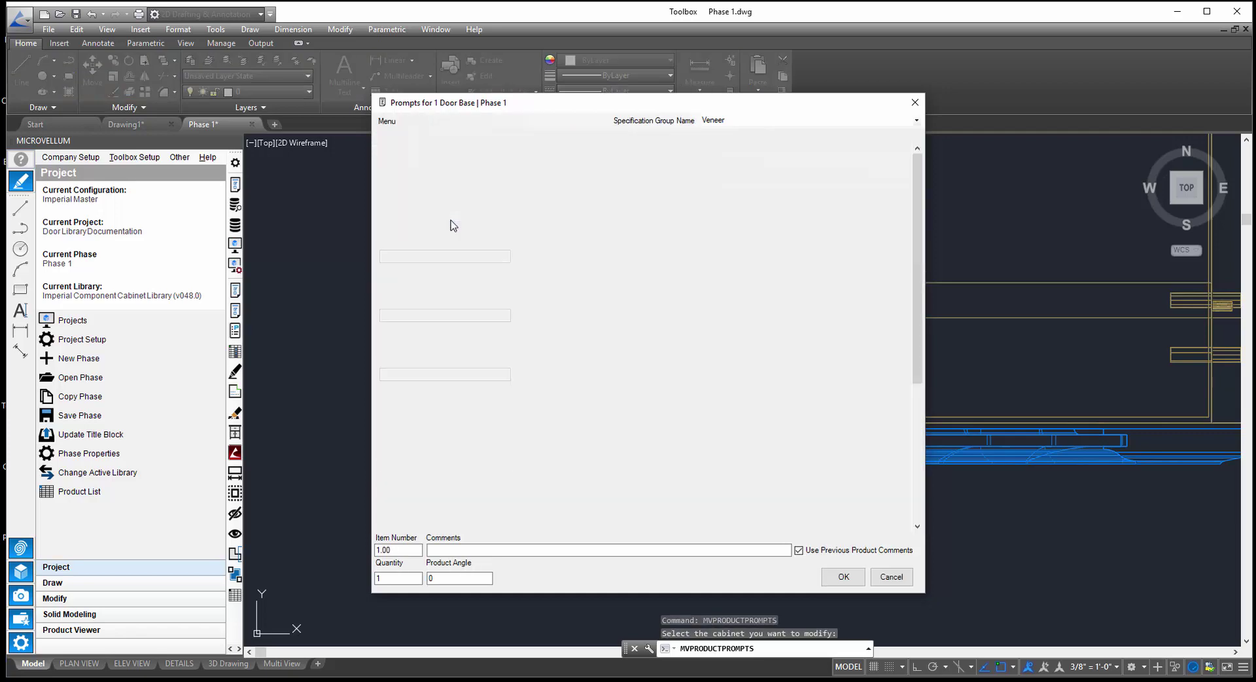
- Set the Door Style of the 1 Door Base to California, apply the prompts, and inspect the redrawn door's section
click(449, 227)
click(437, 248)
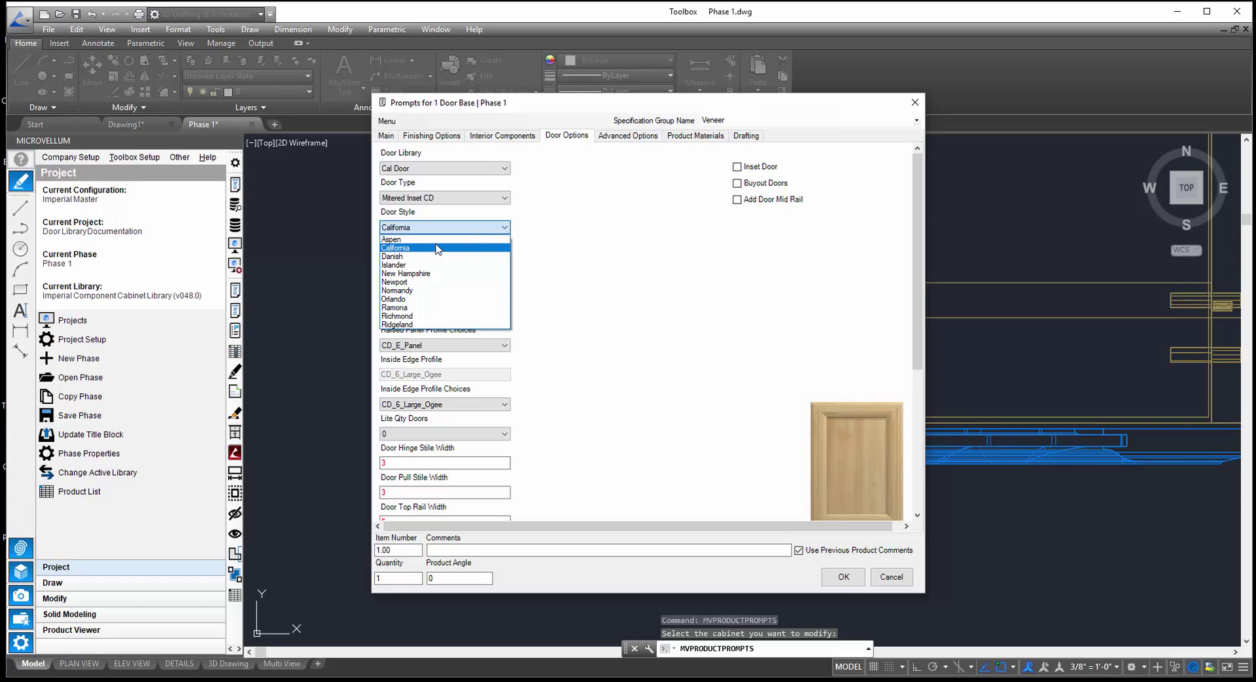
click(843, 578)
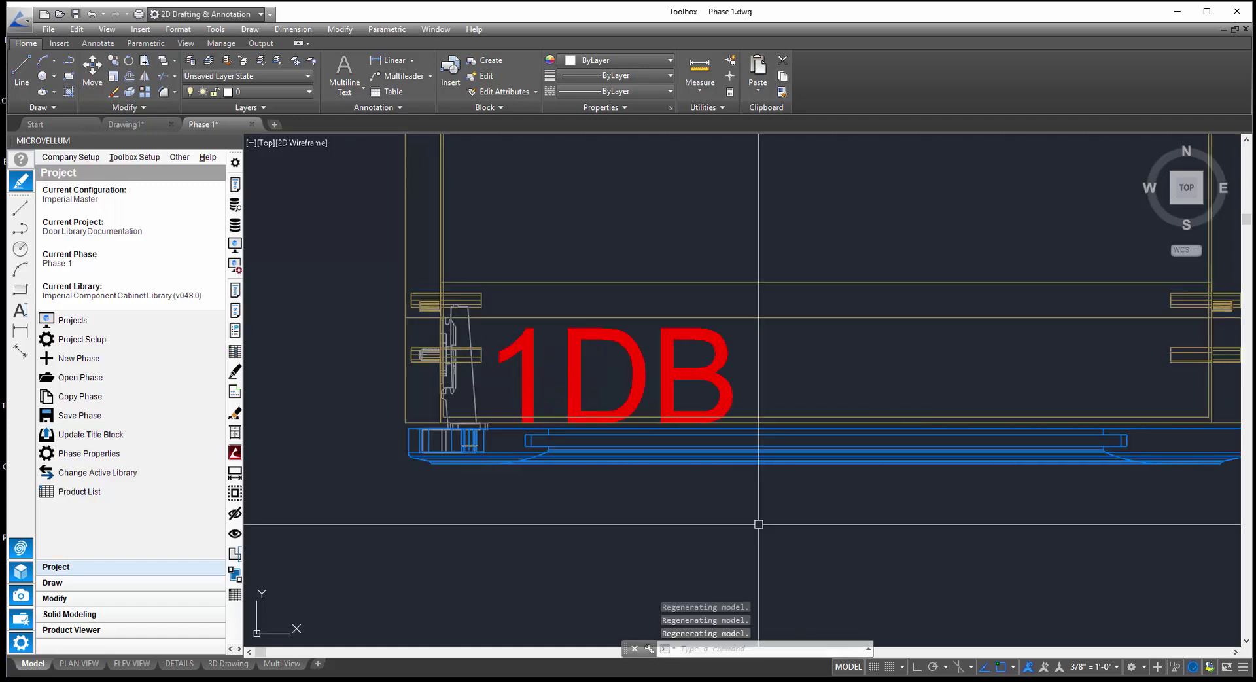
scroll(587, 449, up, 4)
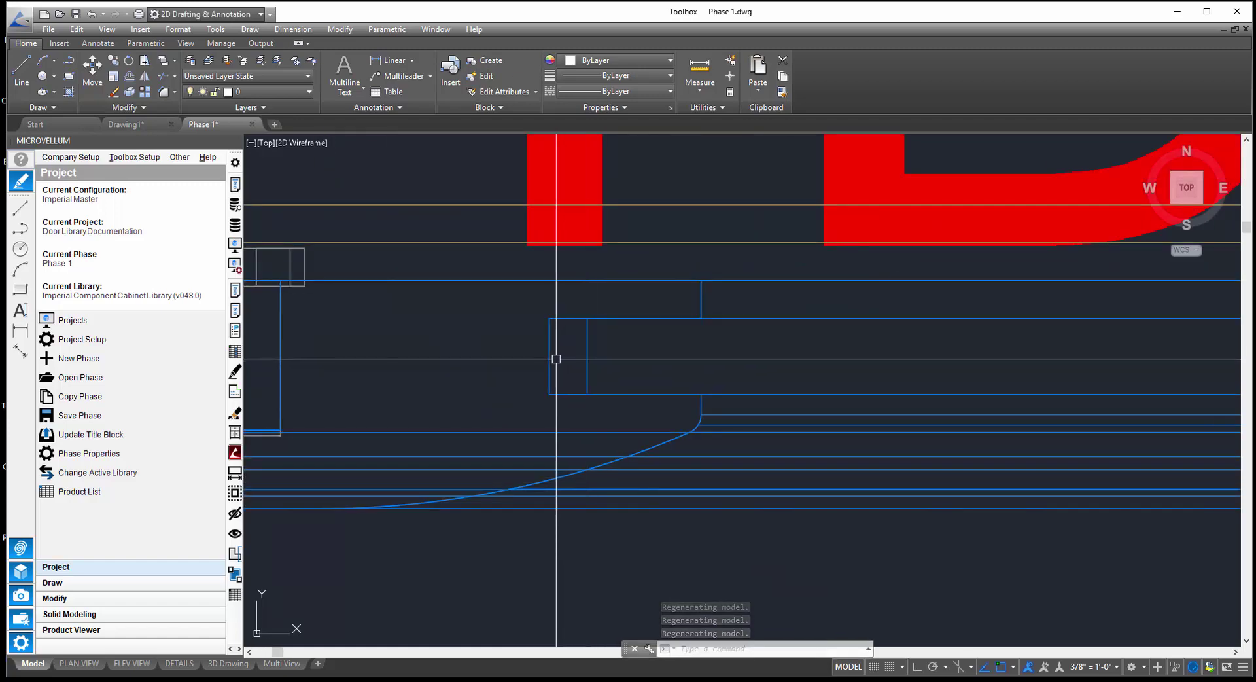
scroll(527, 438, down, 4)
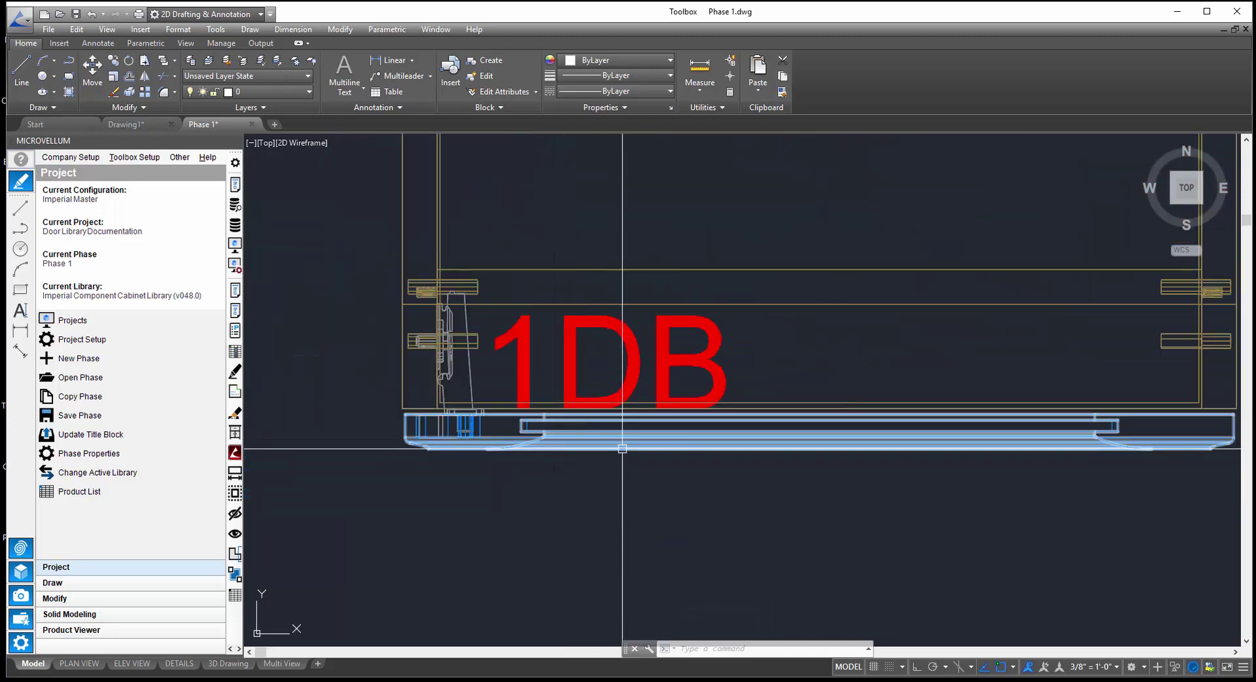
mouse_move(626, 451)
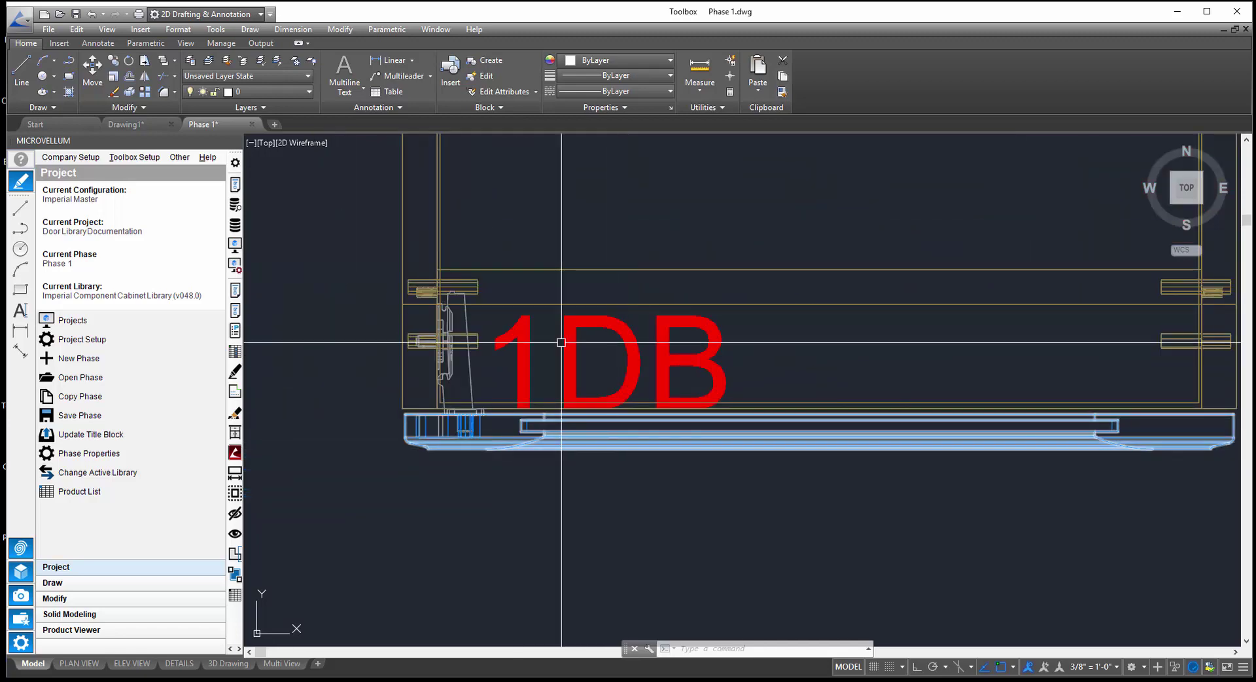
- Edit the Door Flat Panel Thickness Override in the HPDL Project Wizard's door styles, accept it, and close the specification group setup
click(235, 264)
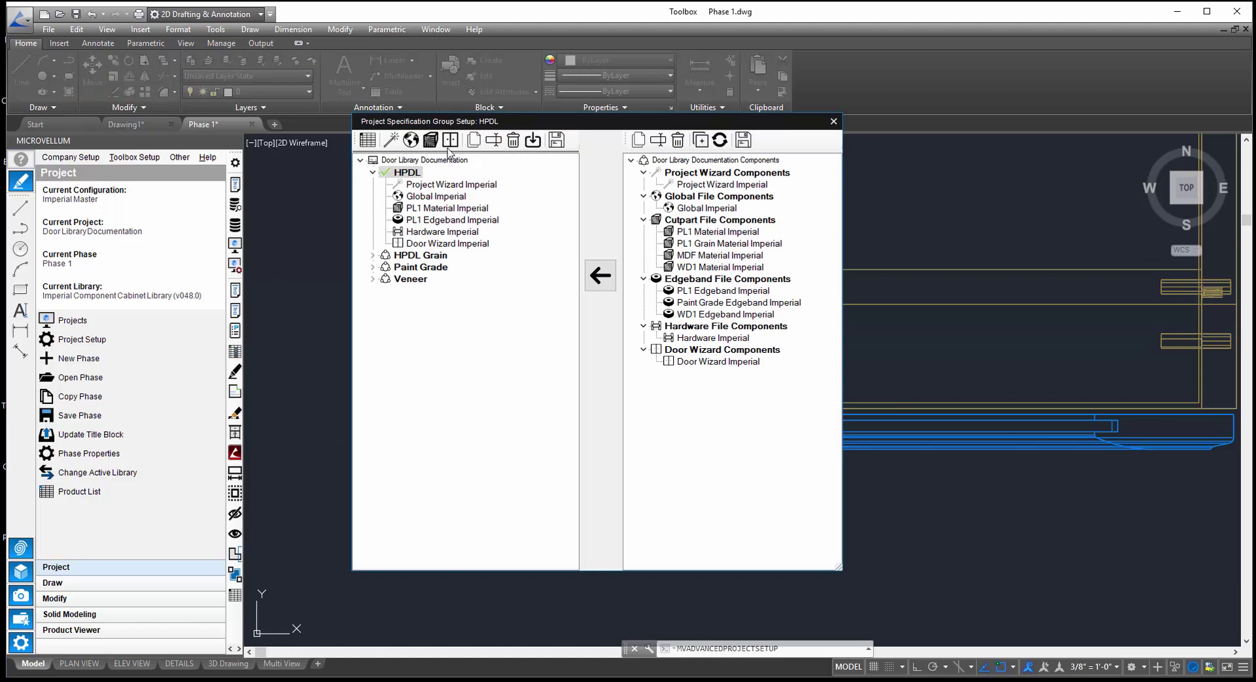
click(391, 139)
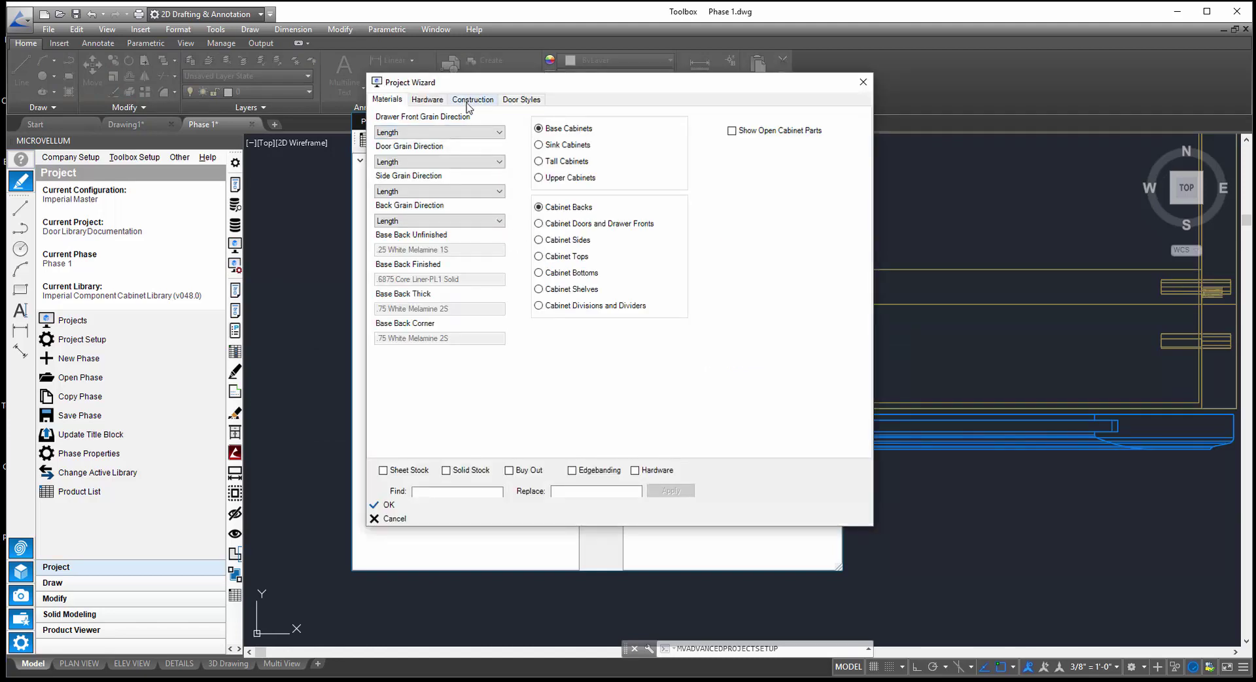
click(469, 103)
click(517, 102)
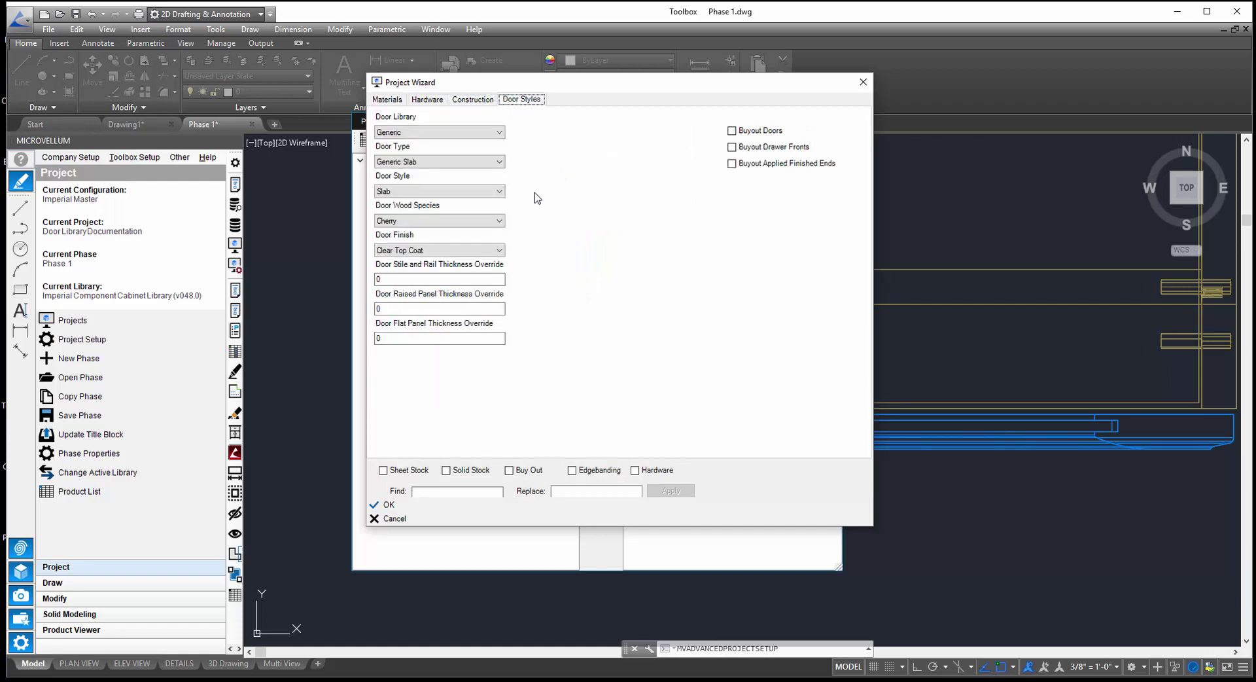
click(408, 336)
double_click(401, 338)
mouse_move(449, 329)
click(376, 506)
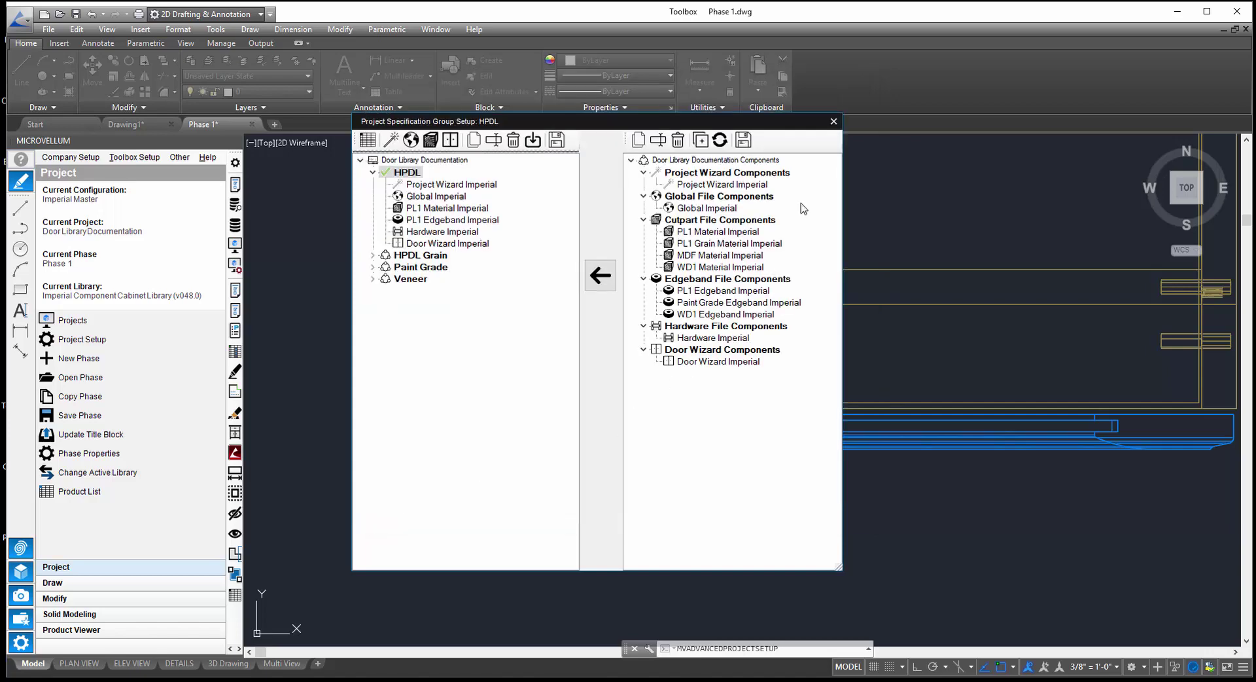
click(834, 123)
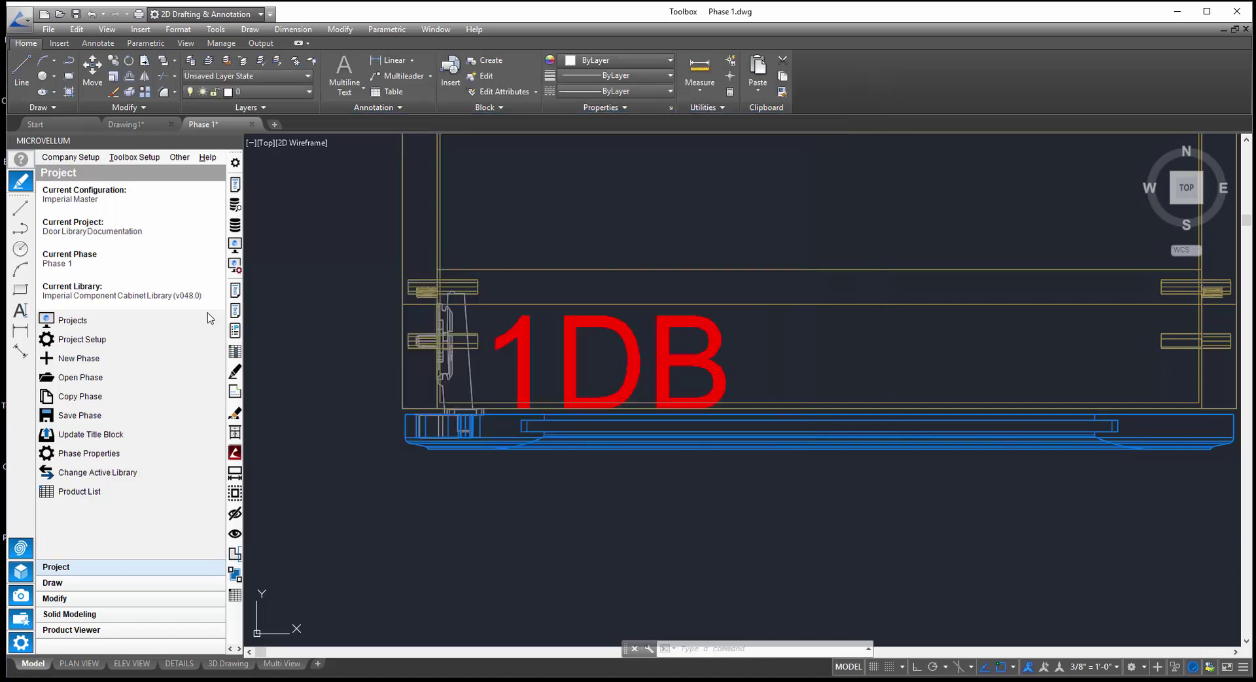
- Redraw the 1 Door Base product and examine the flat panel's rabbeted edge in the door section
click(236, 372)
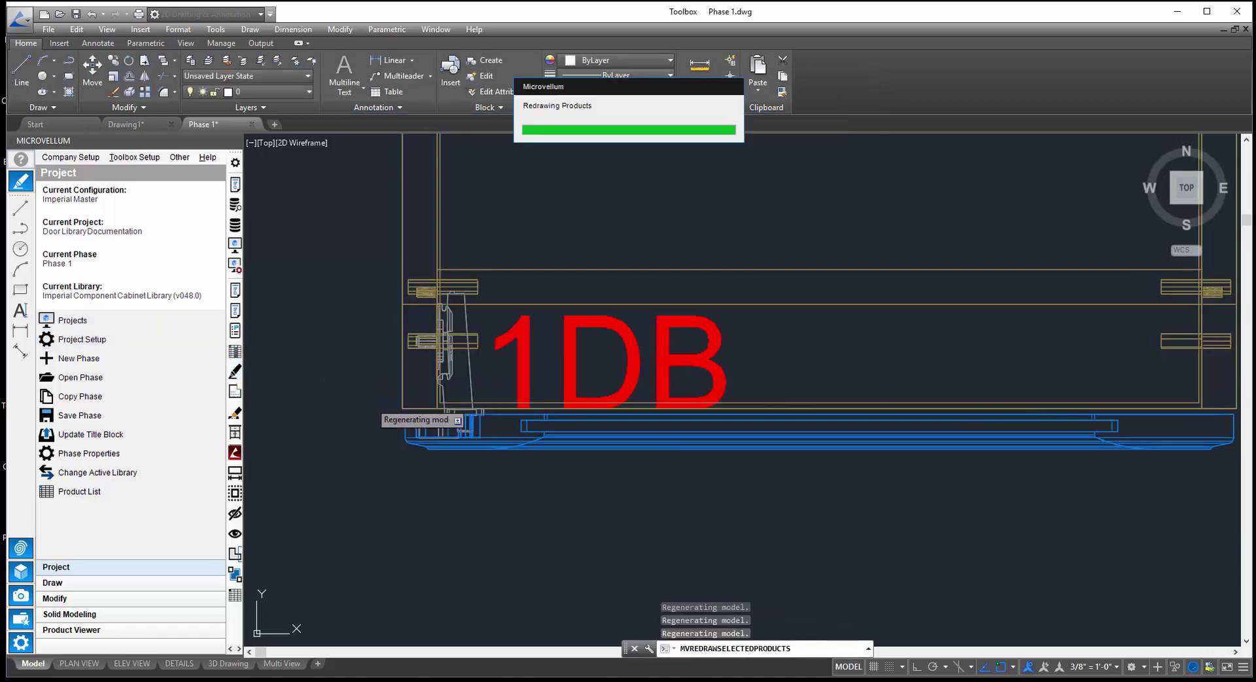
scroll(530, 463, up, 5)
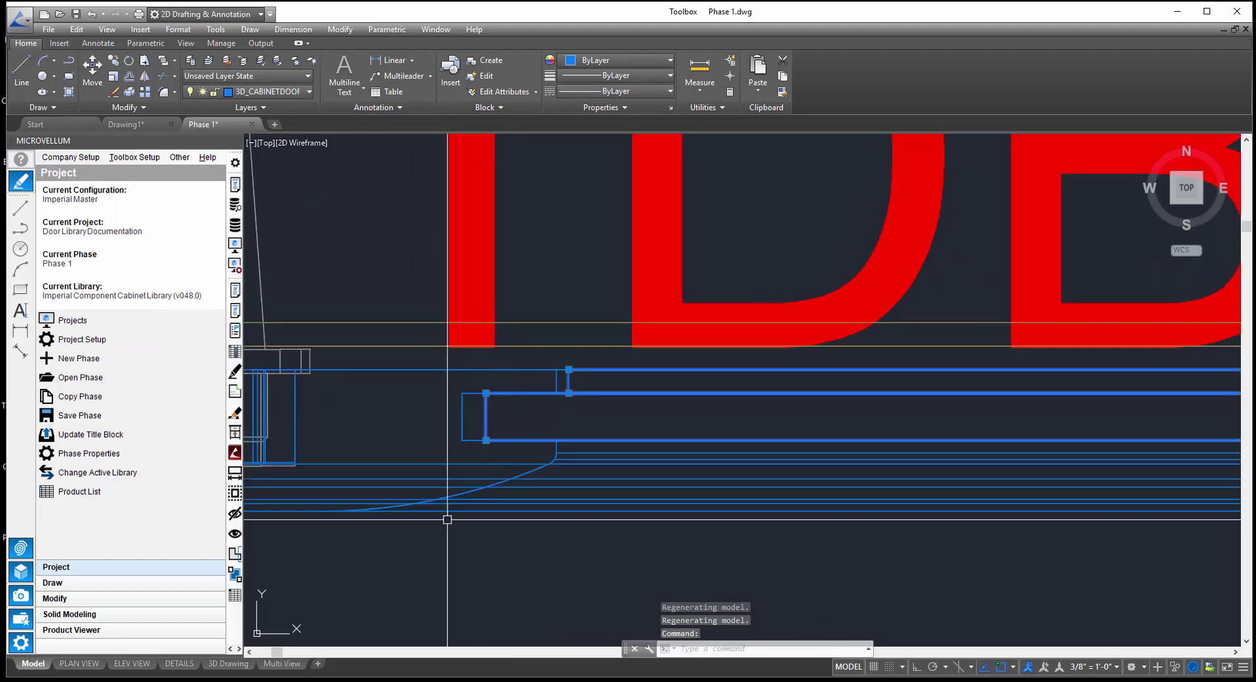
scroll(549, 419, up, 4)
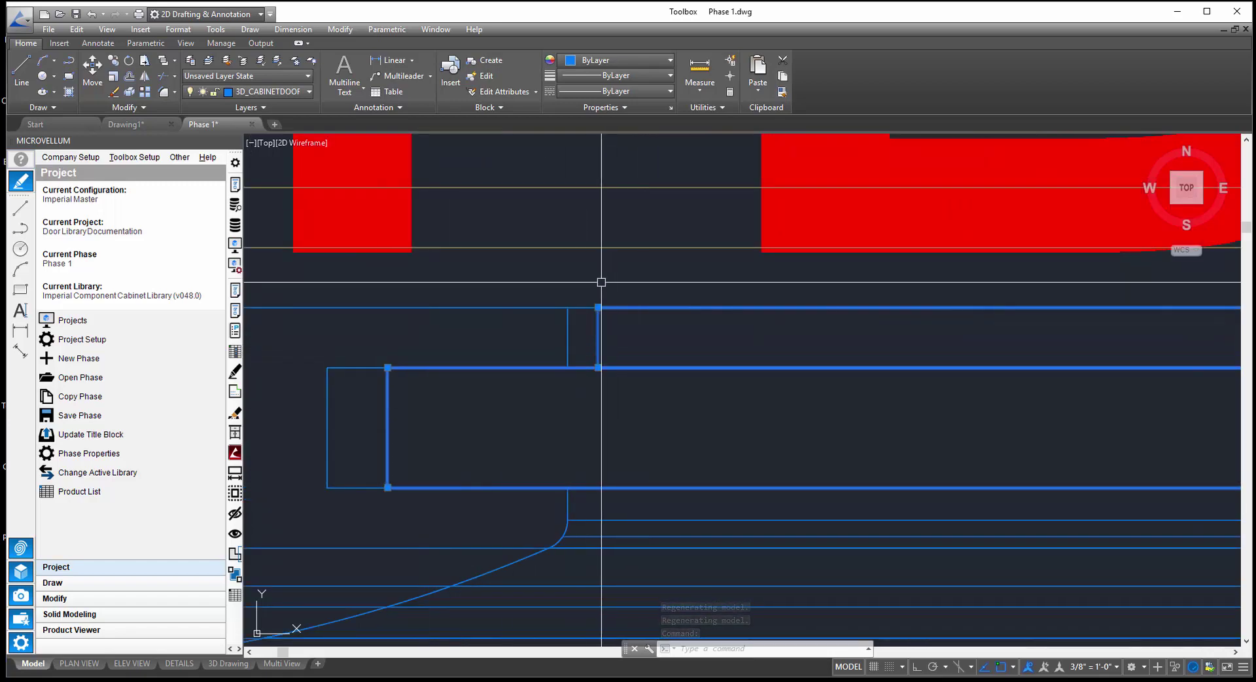
scroll(544, 386, down, 2)
scroll(544, 386, down, 6)
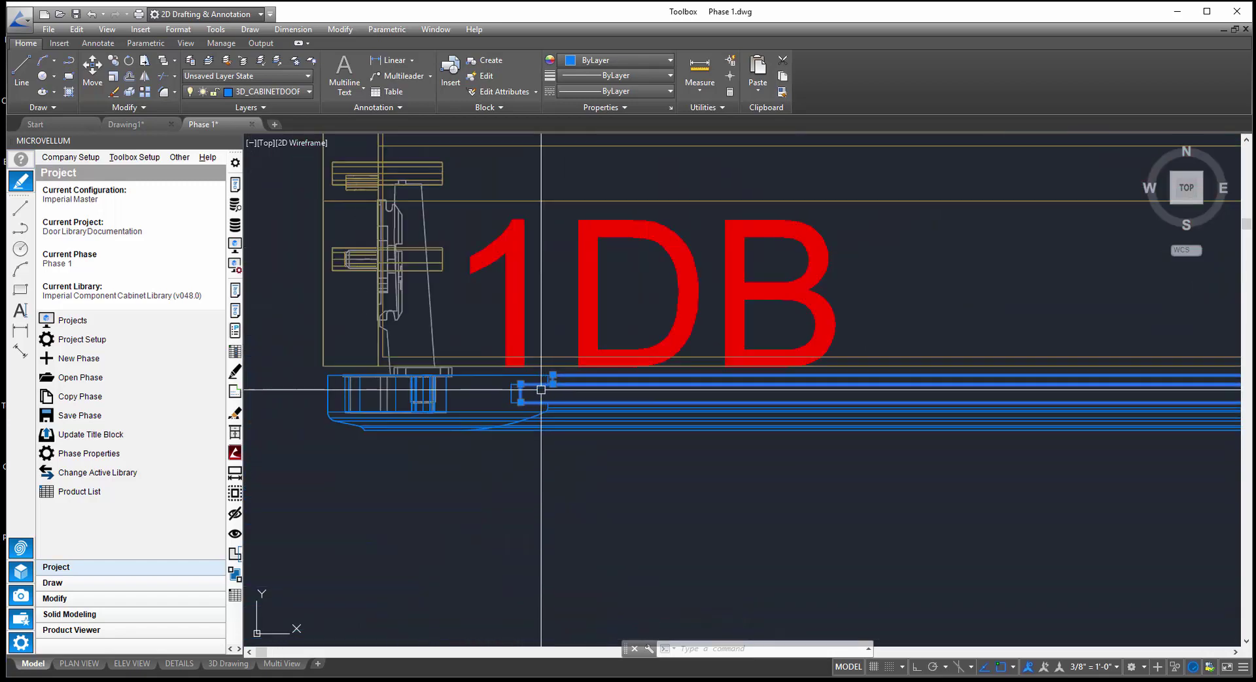
- Set the 1 Door Base's Door Type to Cope N Stick Inset CD and its Door Style to Atlanta Deluxe, applying the prompts
click(235, 293)
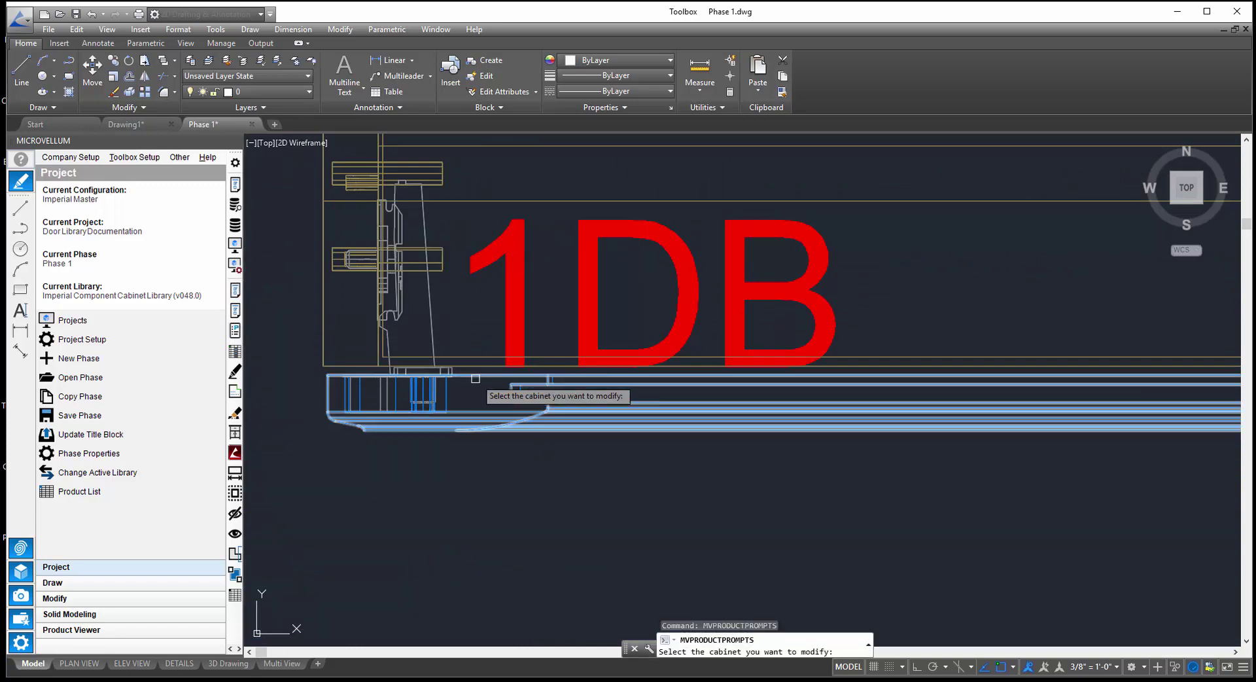
click(514, 367)
click(564, 136)
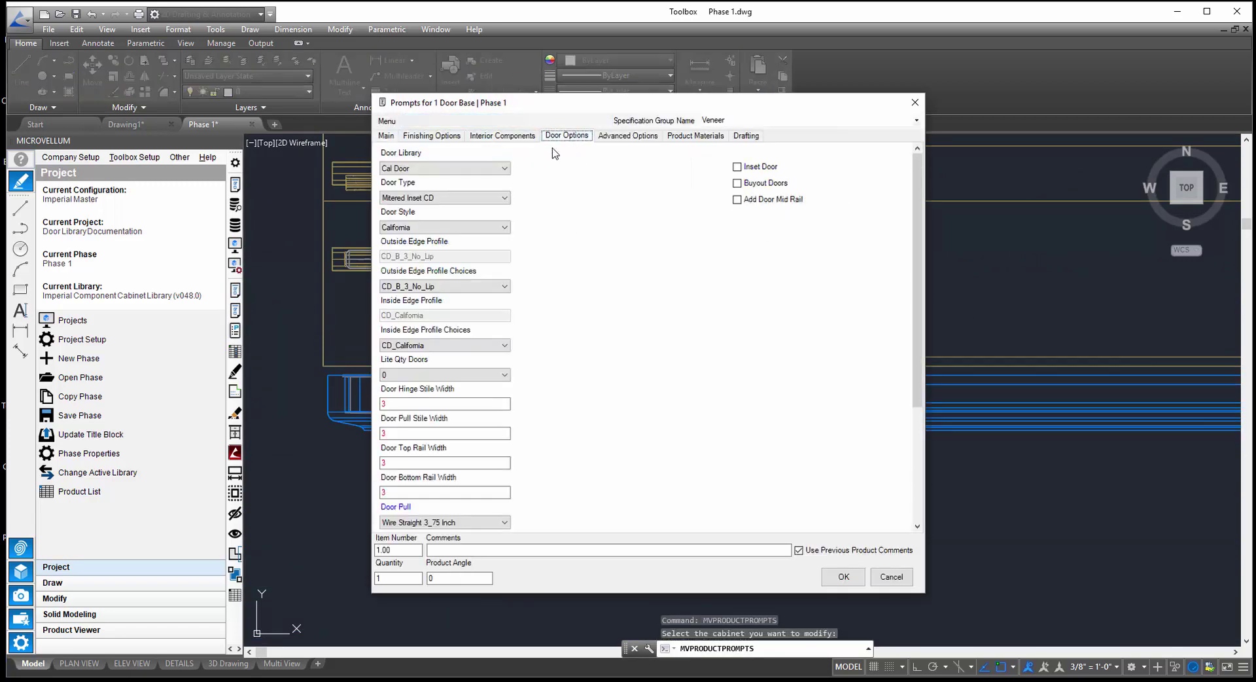
click(468, 227)
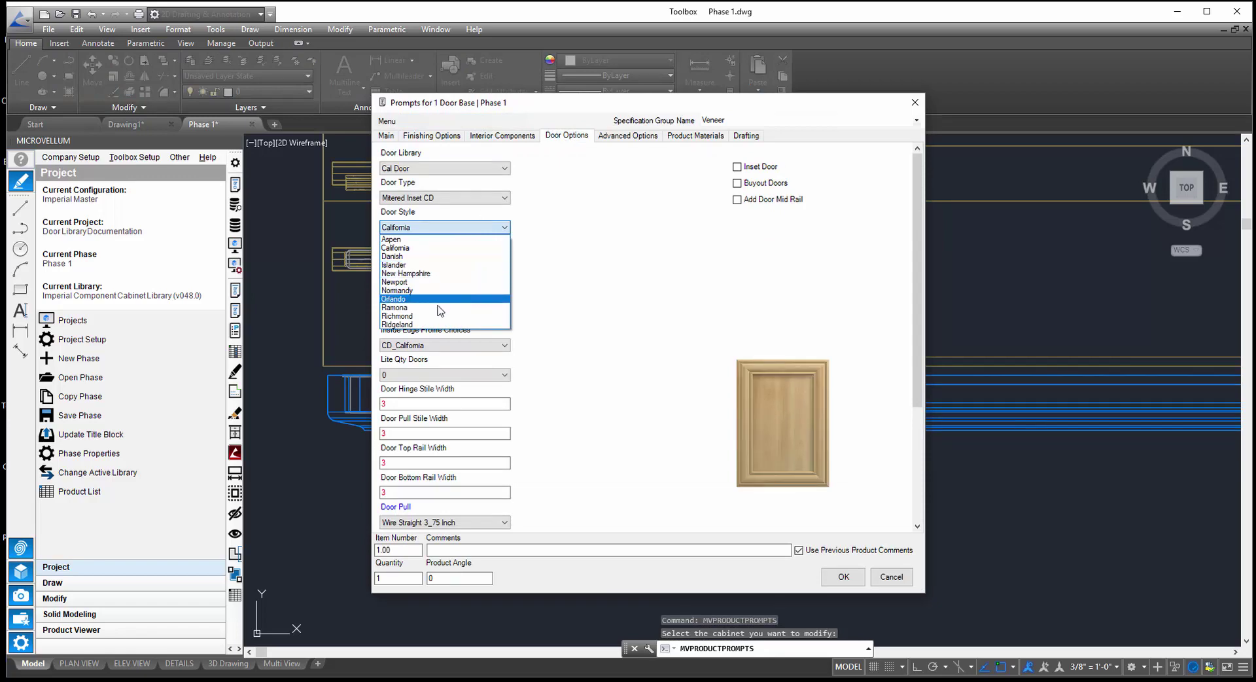
click(487, 199)
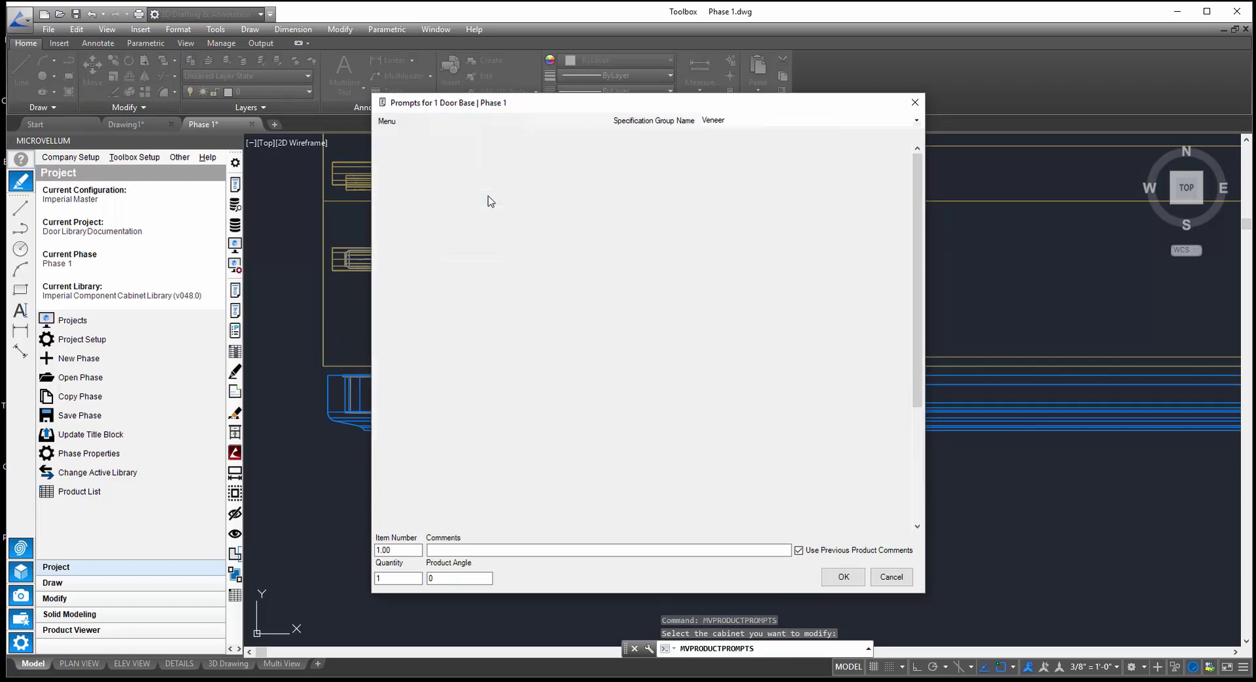
click(487, 197)
click(452, 235)
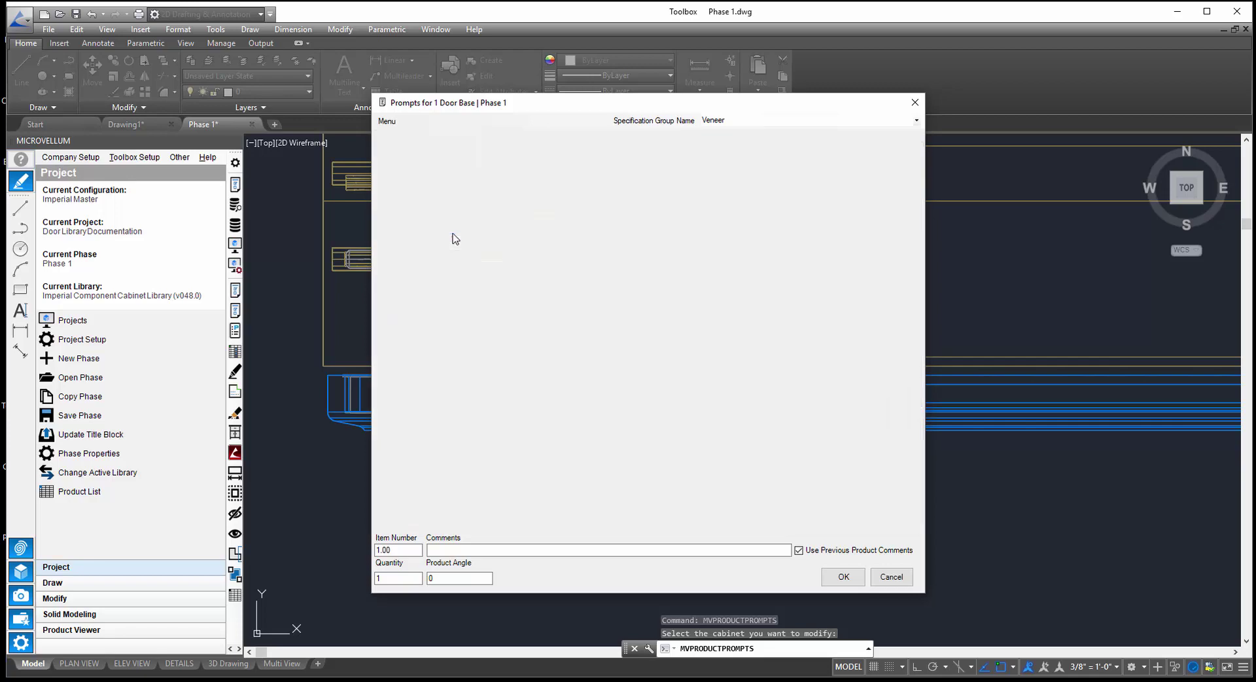
click(451, 227)
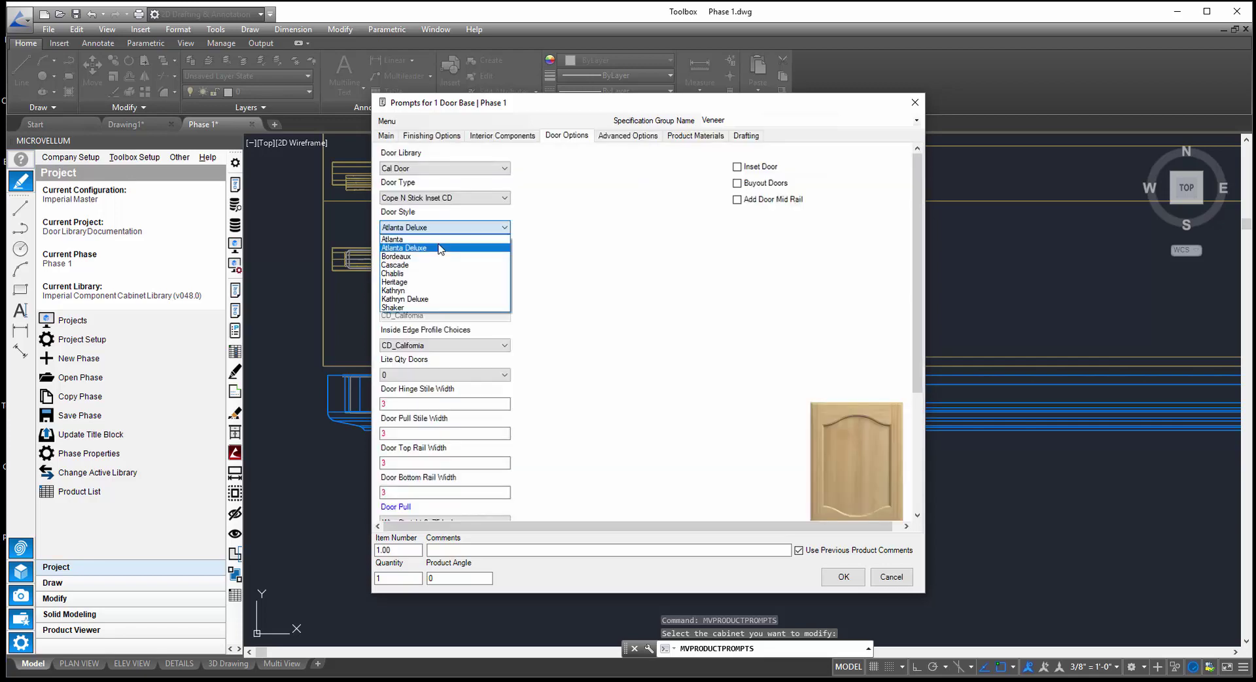
click(440, 248)
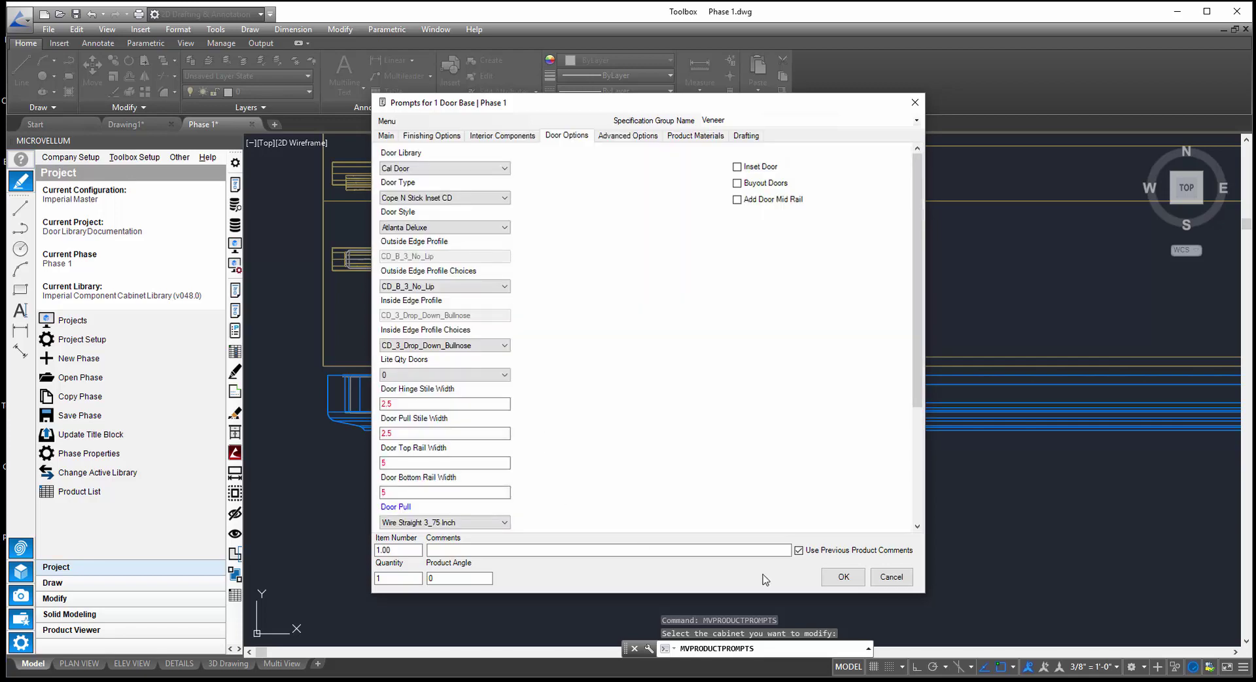
click(843, 577)
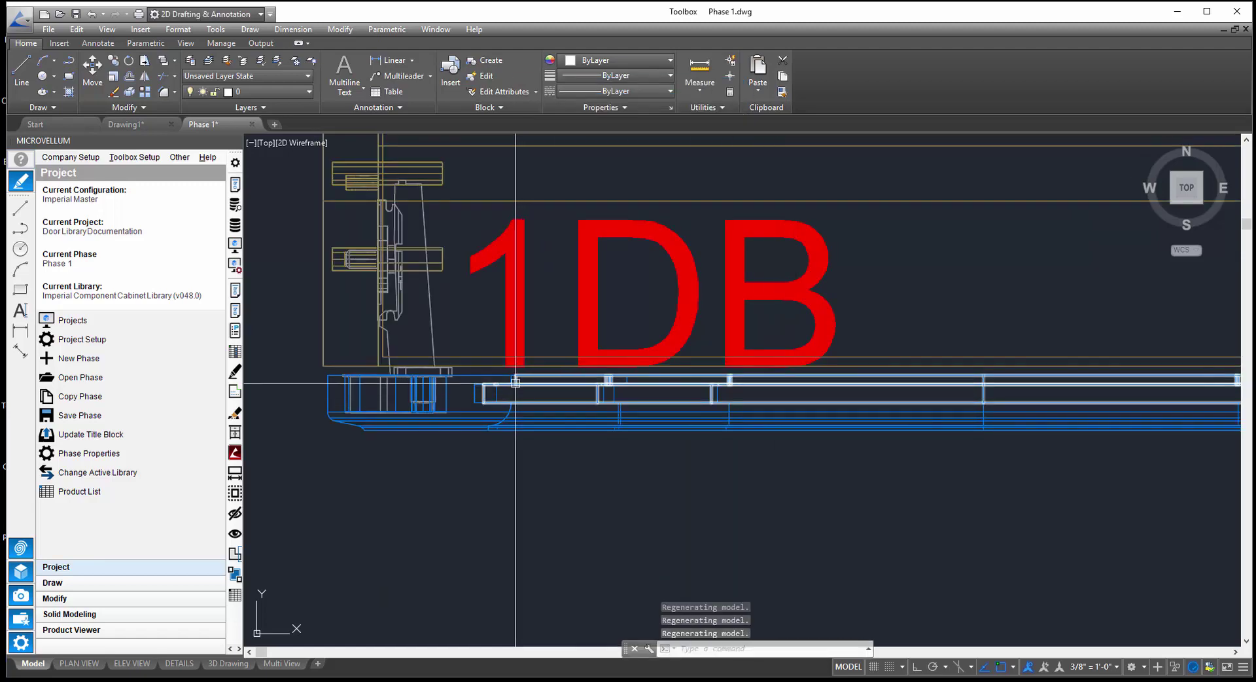
- View the cabinet in 3D and open the arched door's flat panel in its 2D part drawing
text(1)
key(Return)
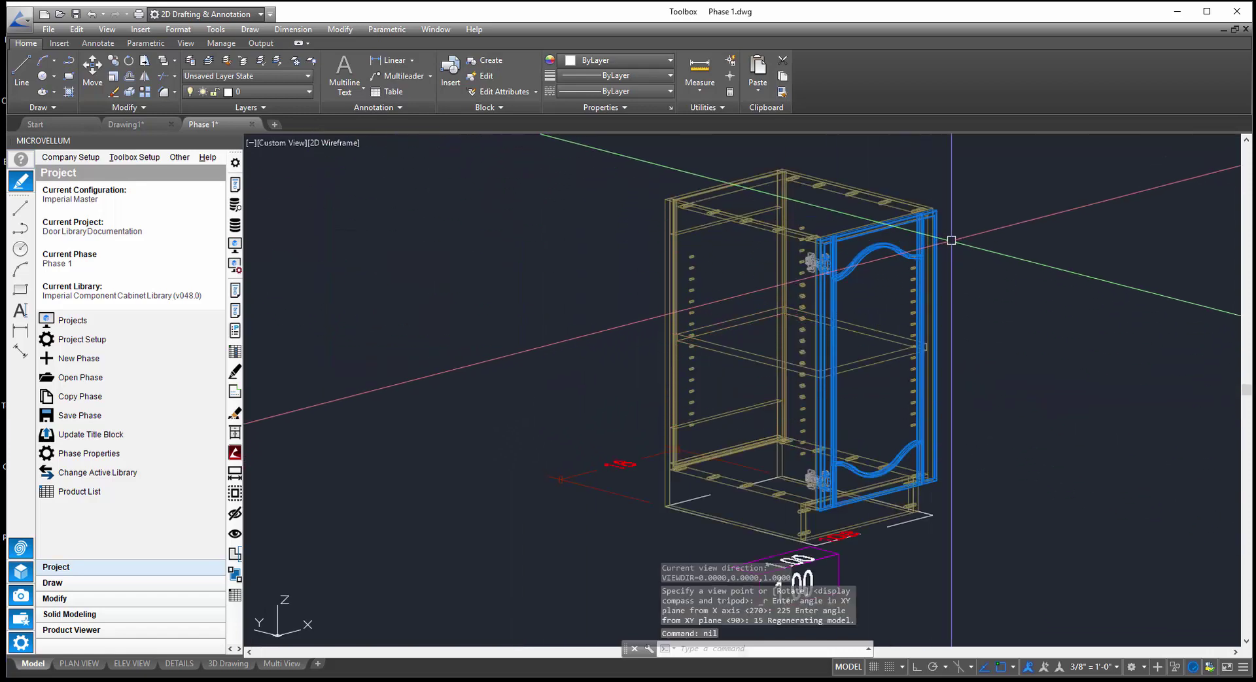
scroll(951, 241, up, 7)
scroll(670, 362, down, 5)
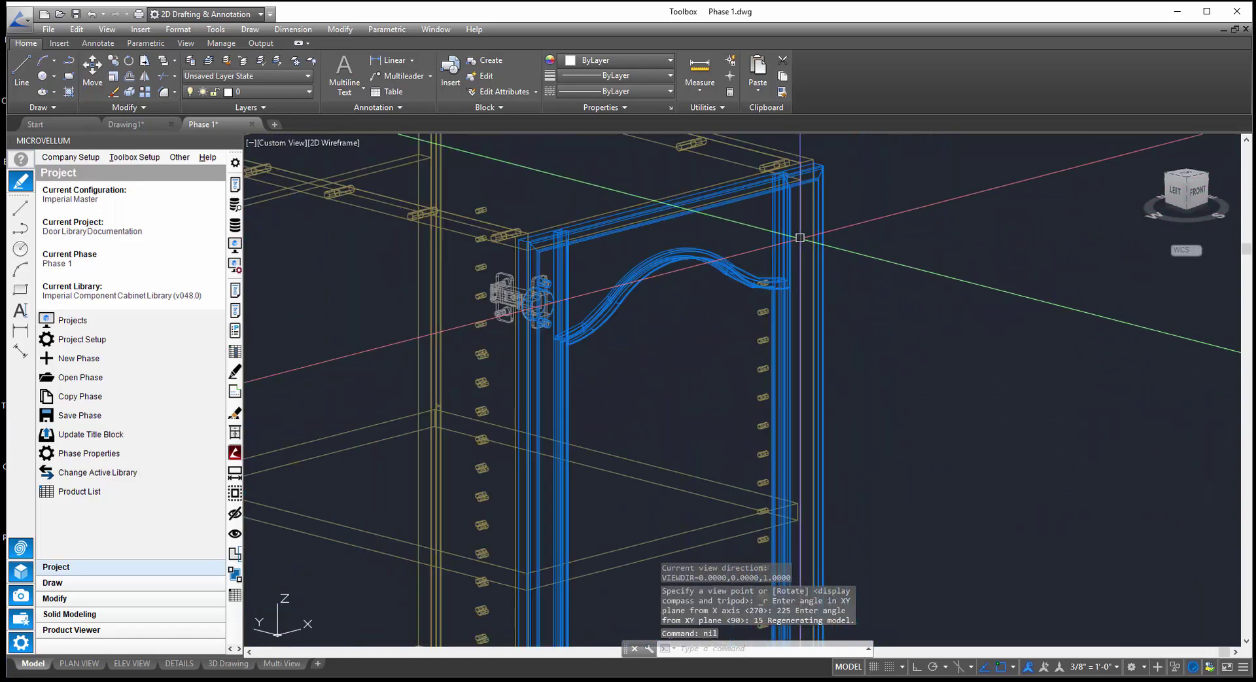
click(235, 394)
scroll(565, 348, up, 5)
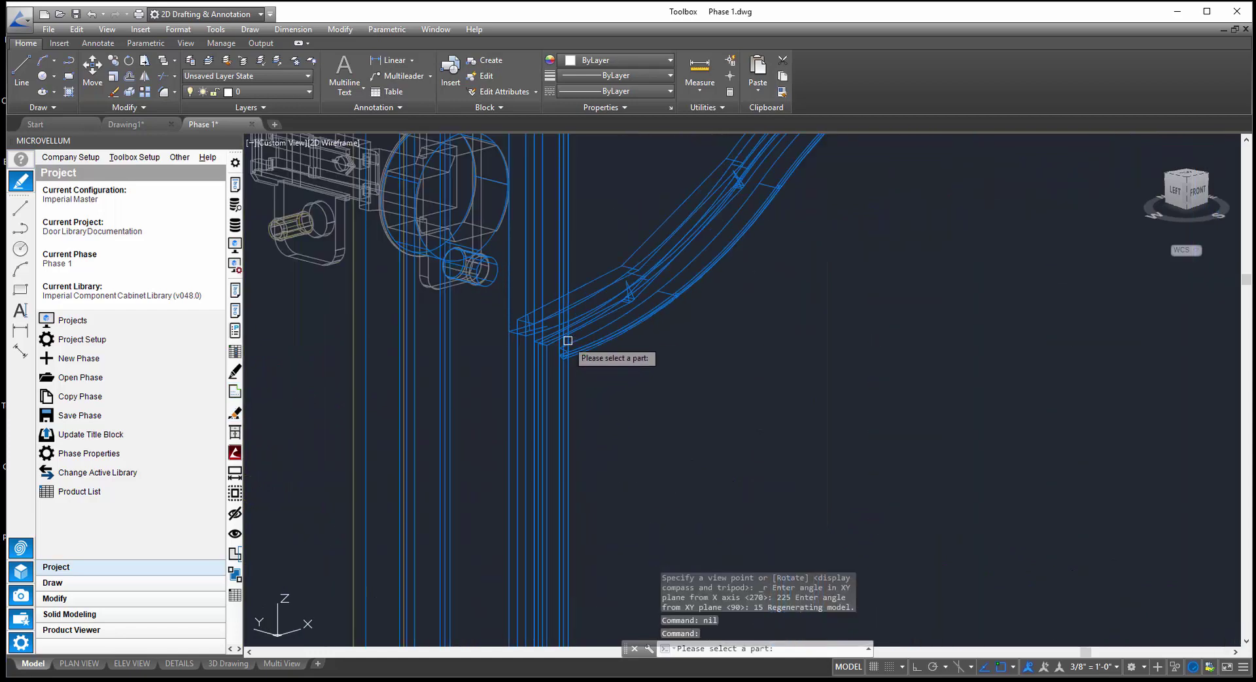
click(589, 283)
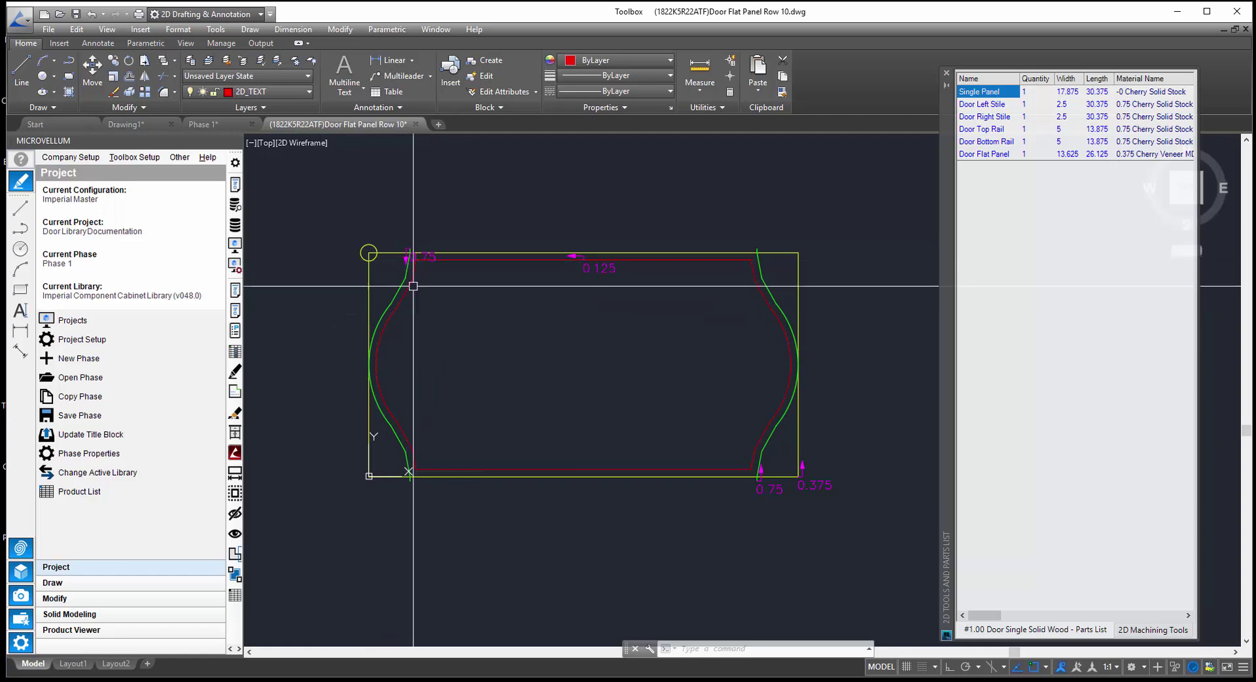
- Examine the curved route around the Door Flat Panel in its part drawing, then close that drawing
mouse_move(405, 288)
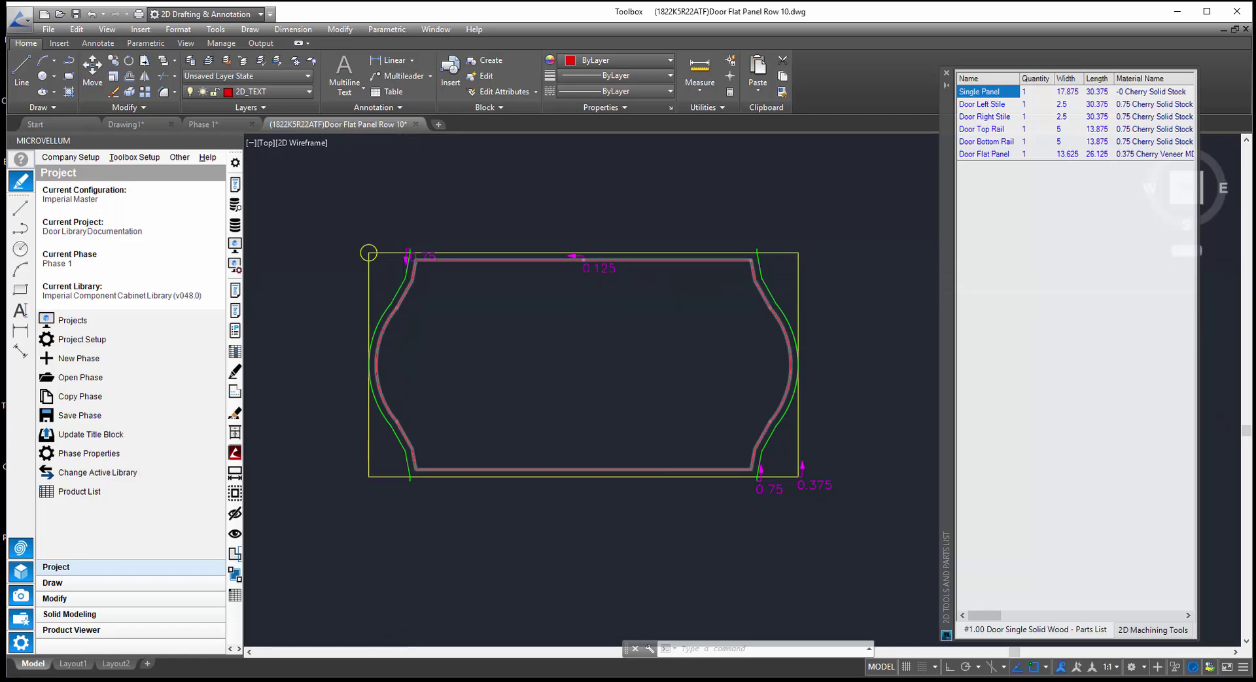
scroll(403, 289, up, 4)
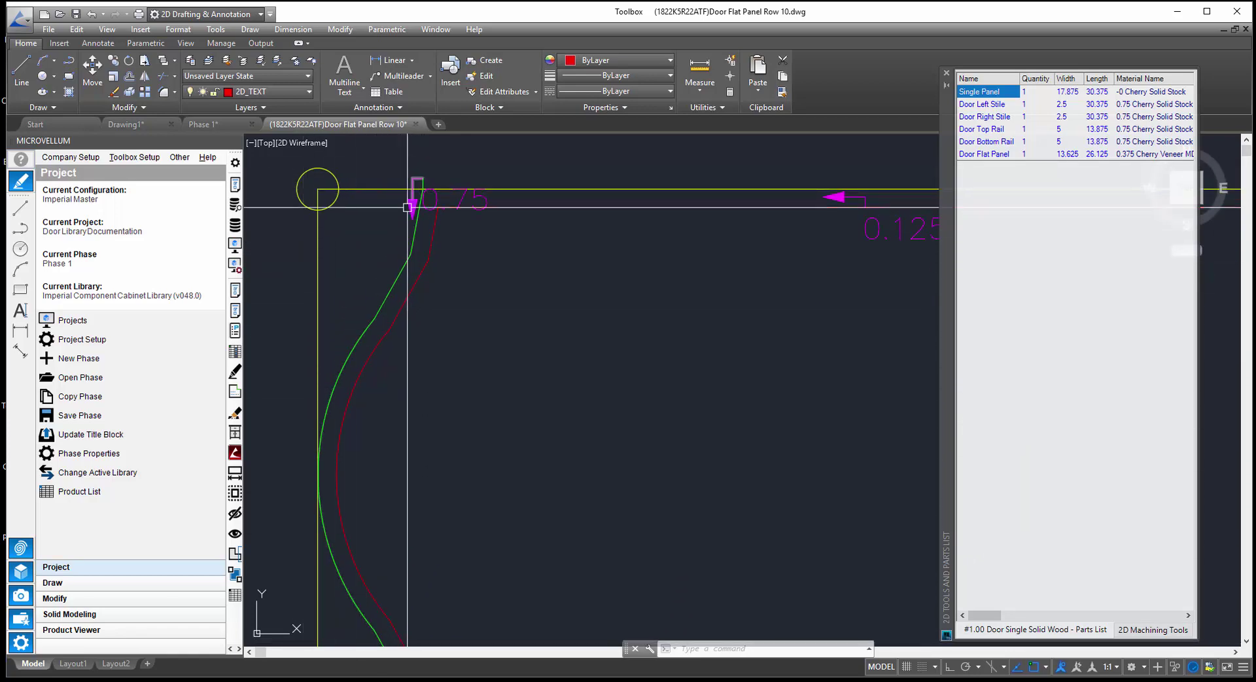
scroll(432, 207, up, 4)
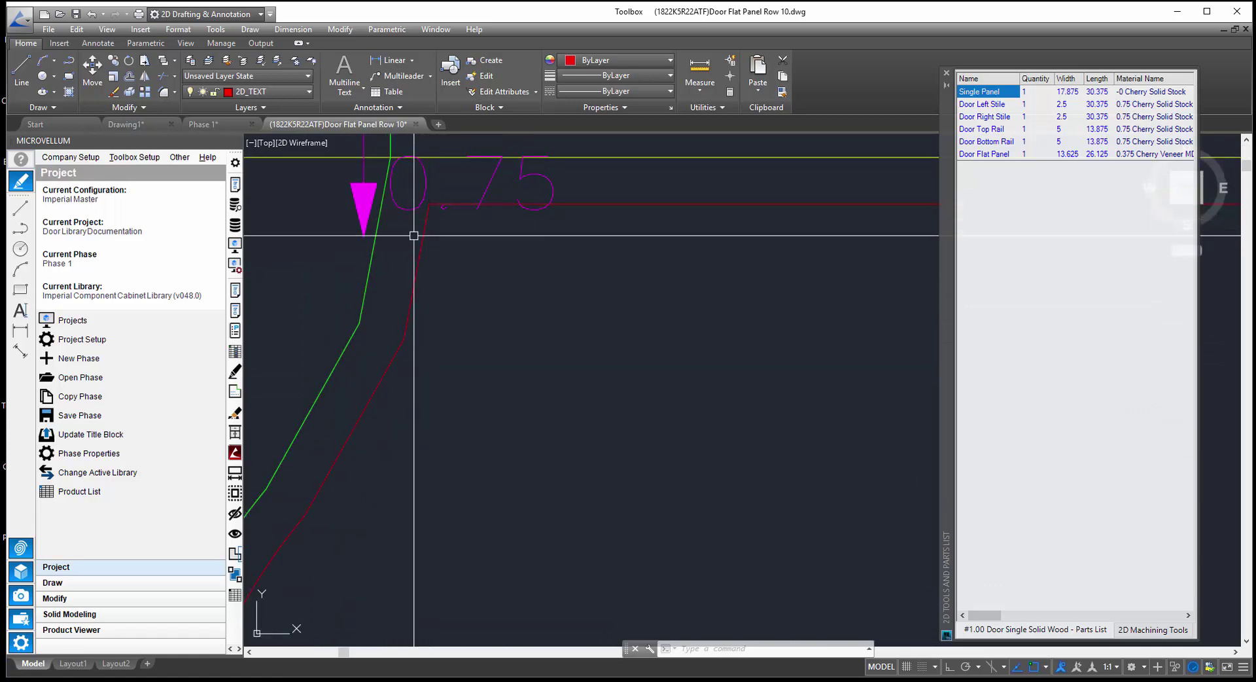
scroll(306, 175, down, 4)
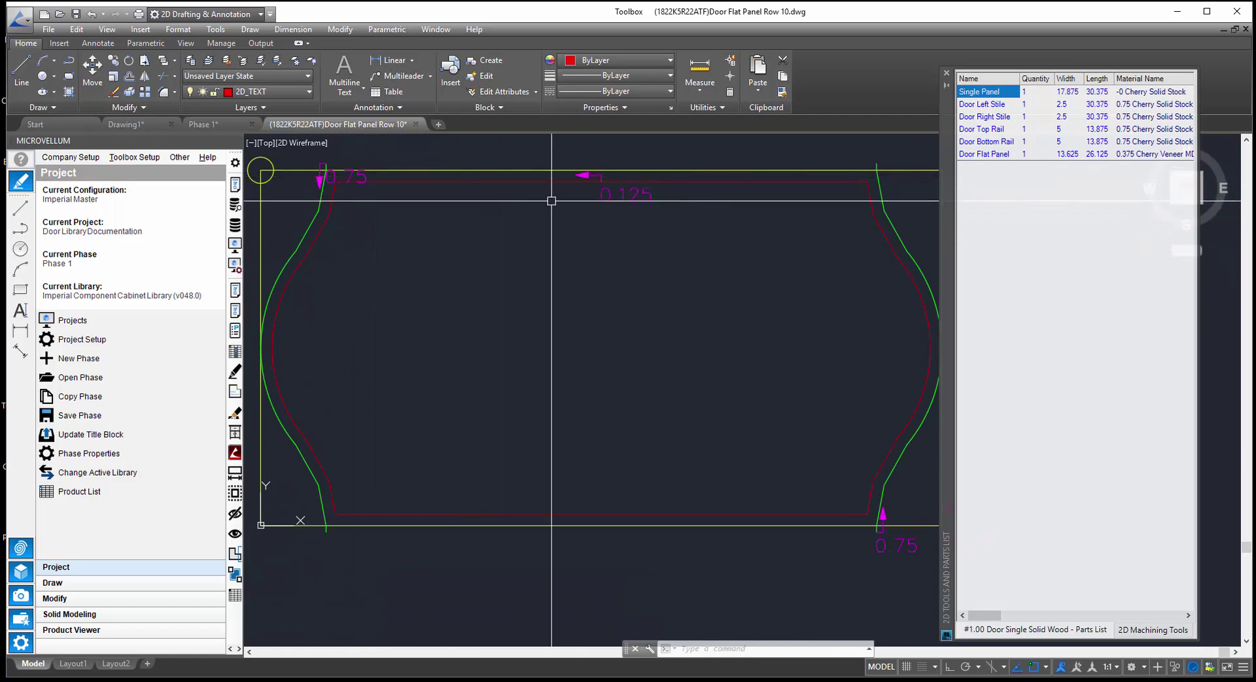
click(522, 182)
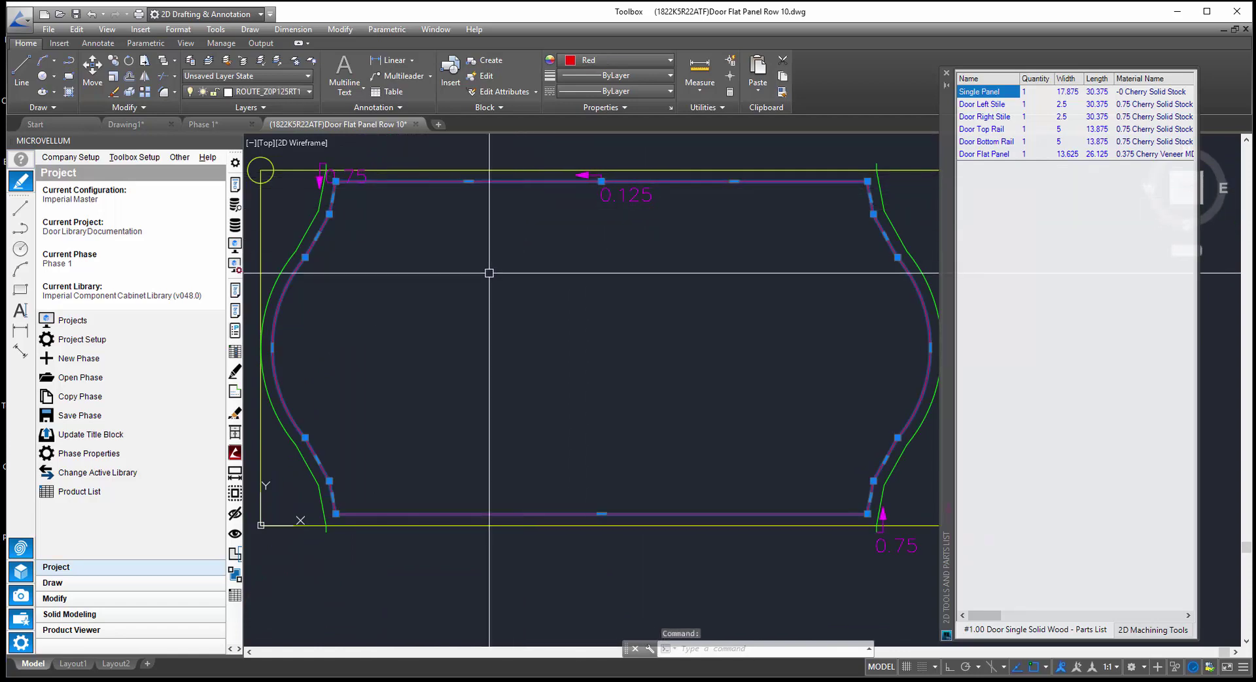
scroll(482, 275, down, 2)
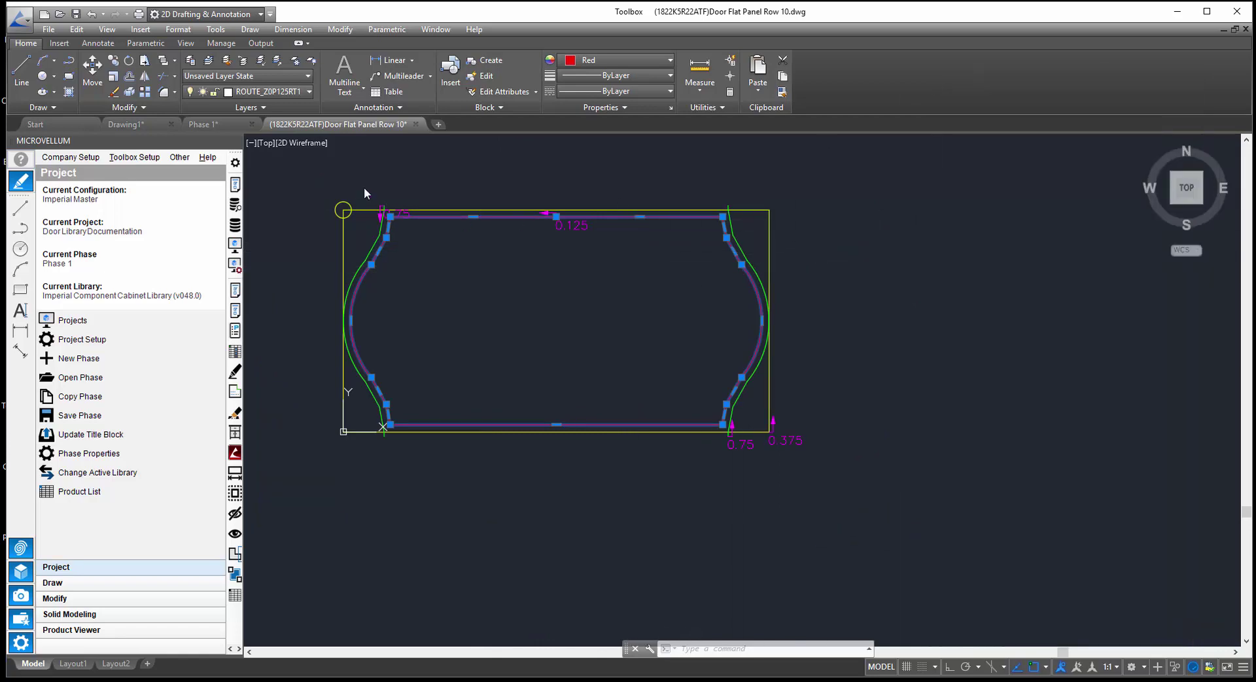
click(419, 123)
click(669, 382)
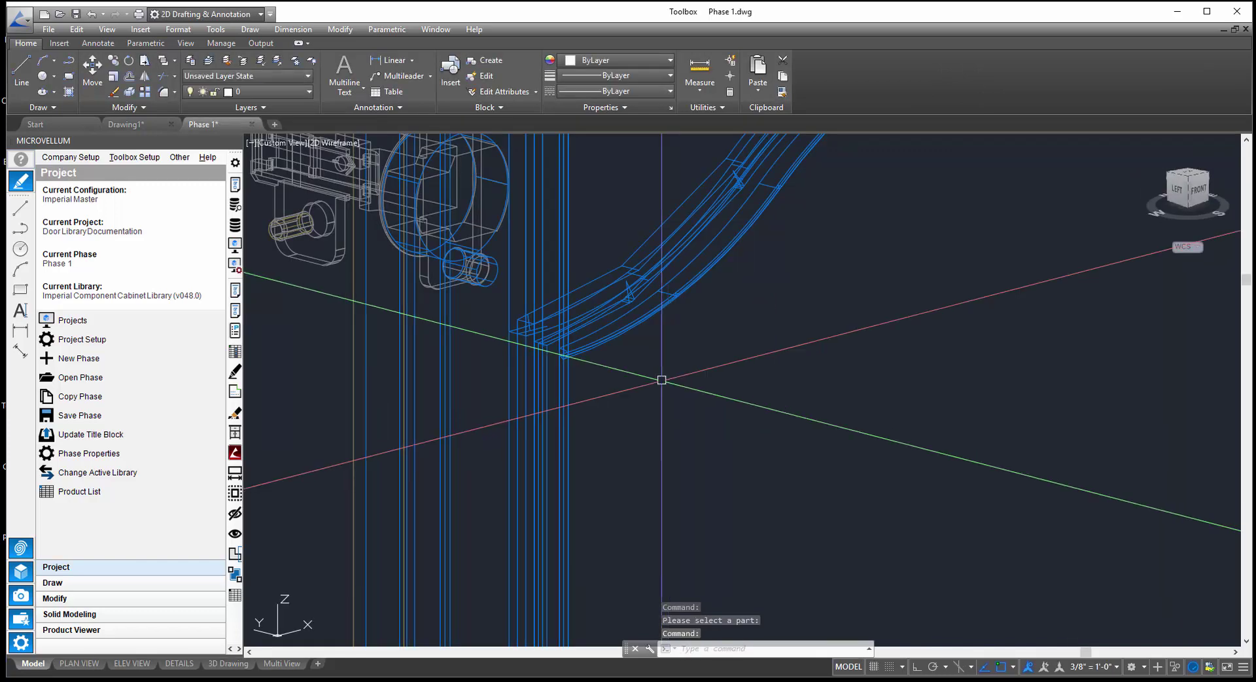
- In the HPDL Project Wizard's door styles, set the Door Stile and Rail and Door Raised Panel Thickness Overrides to 1
scroll(474, 337, down, 5)
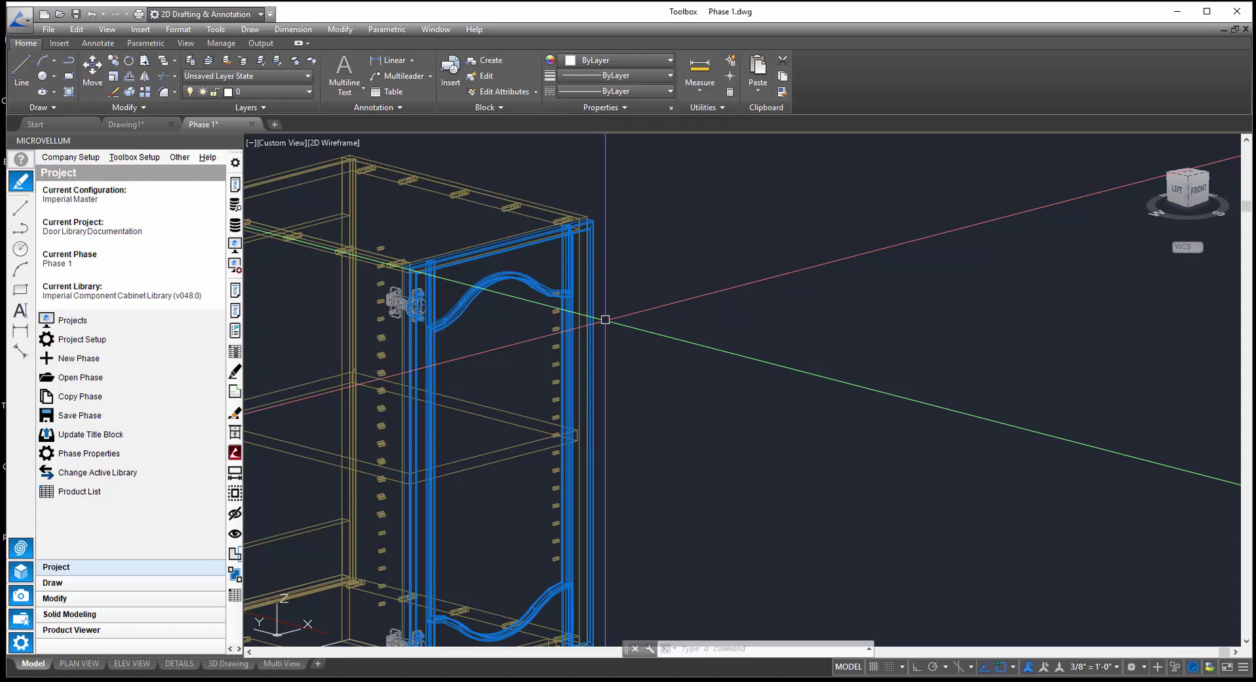
click(235, 265)
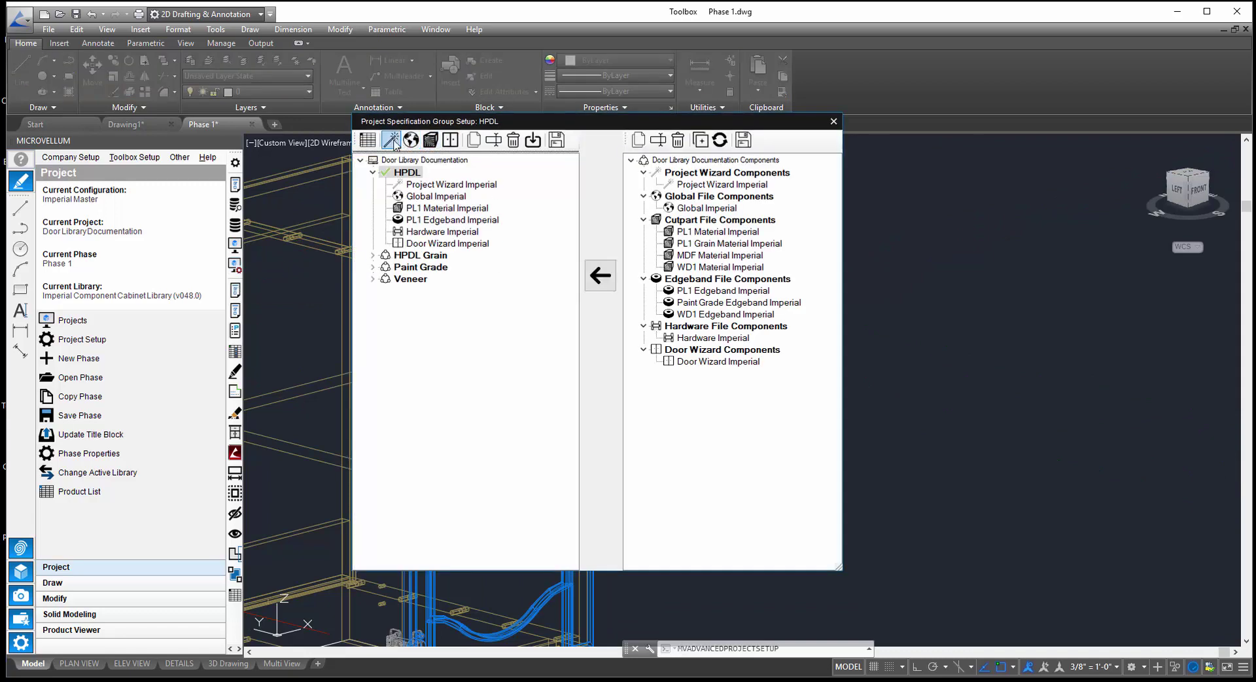
click(395, 145)
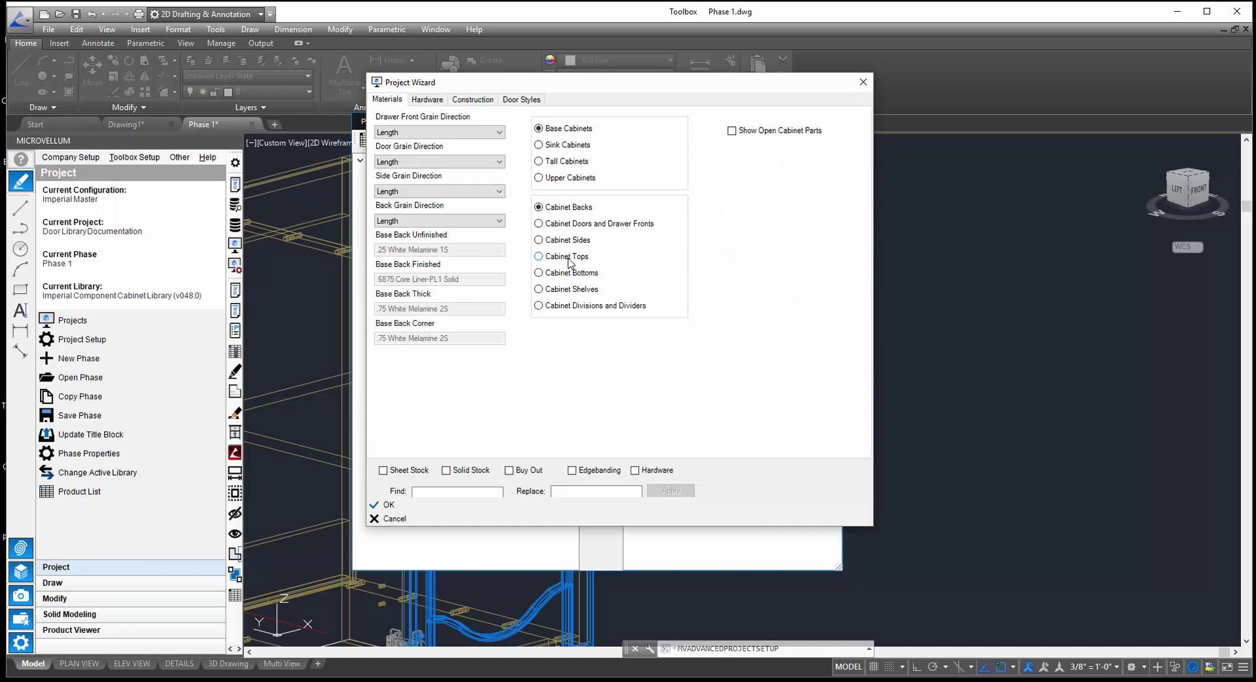
click(512, 101)
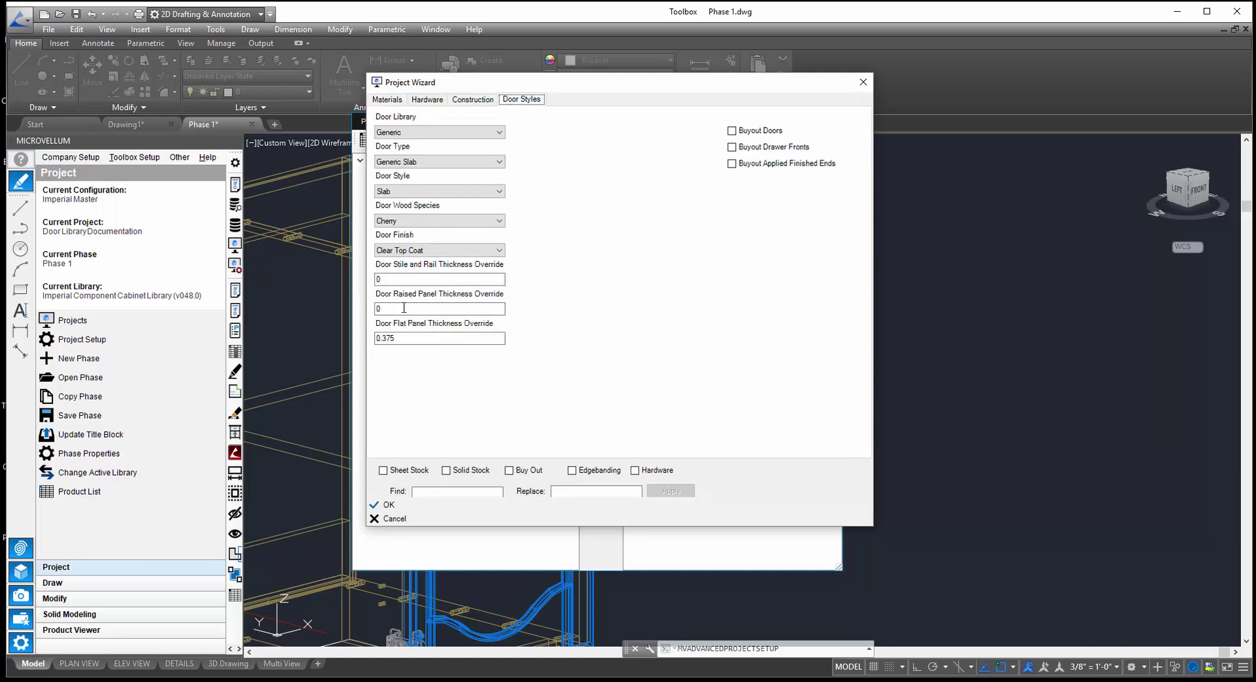
mouse_move(426, 268)
click(440, 279)
double_click(415, 279)
text(1)
double_click(410, 309)
text(1)
click(474, 504)
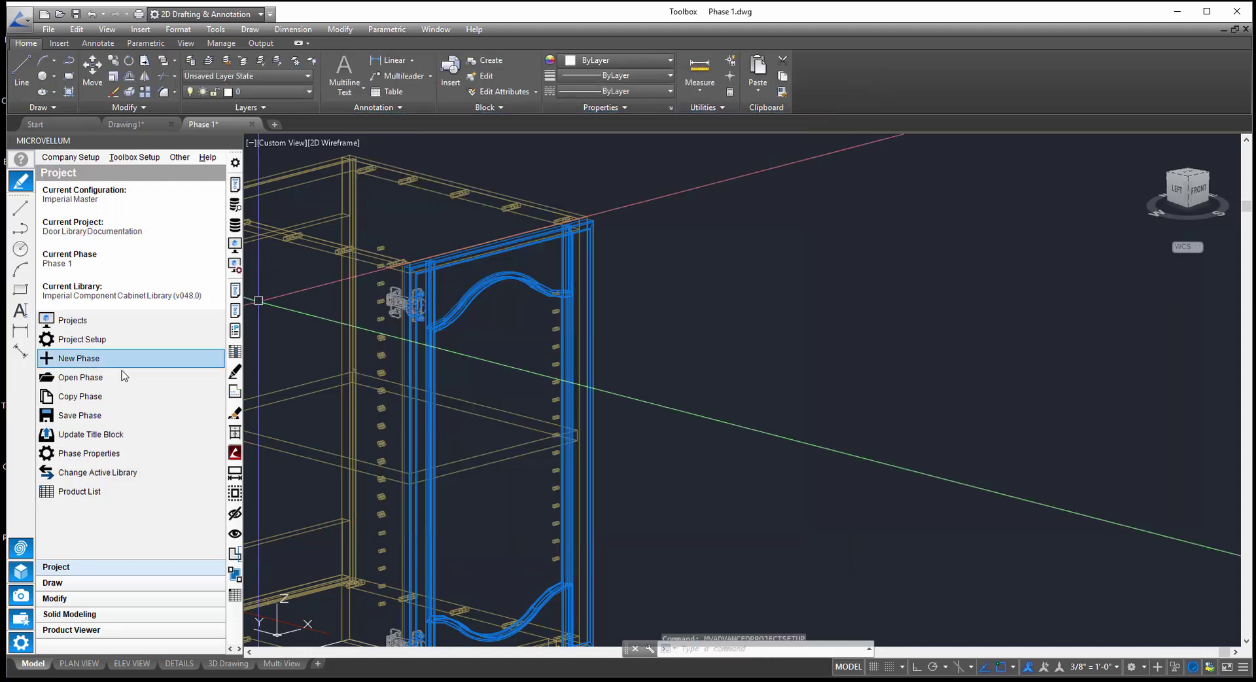
- Redraw the 1 Door Base product with the new thickness overrides
click(235, 372)
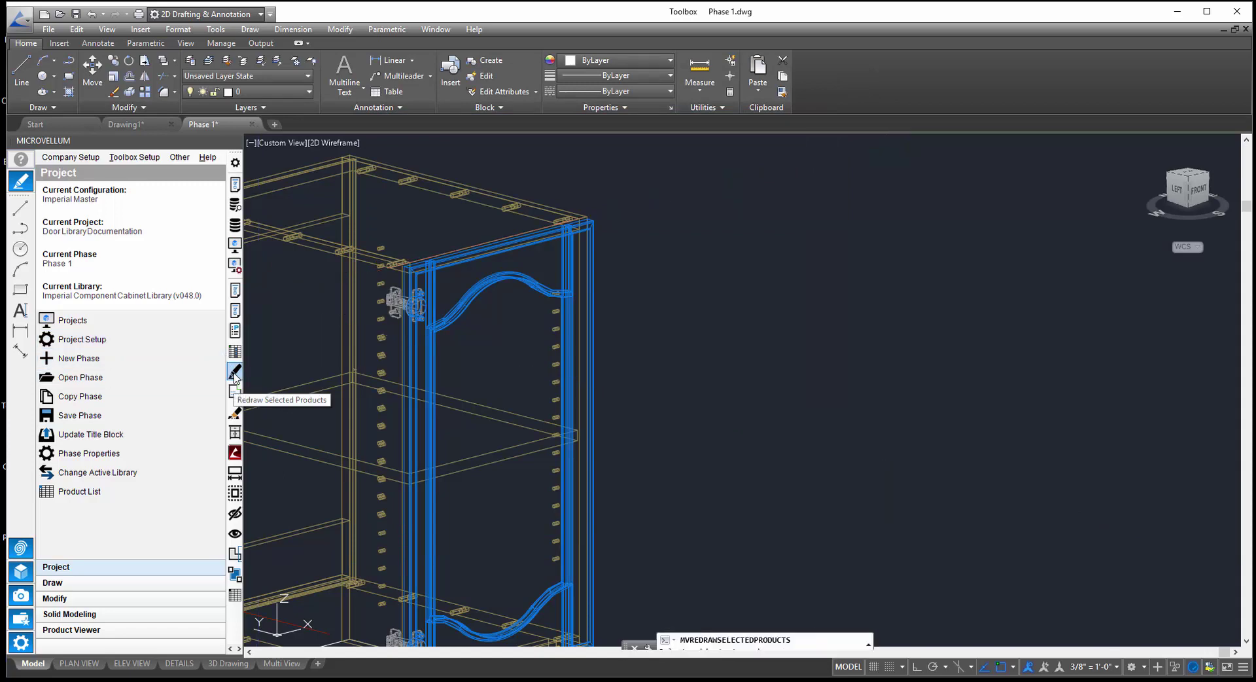
click(475, 254)
key(Return)
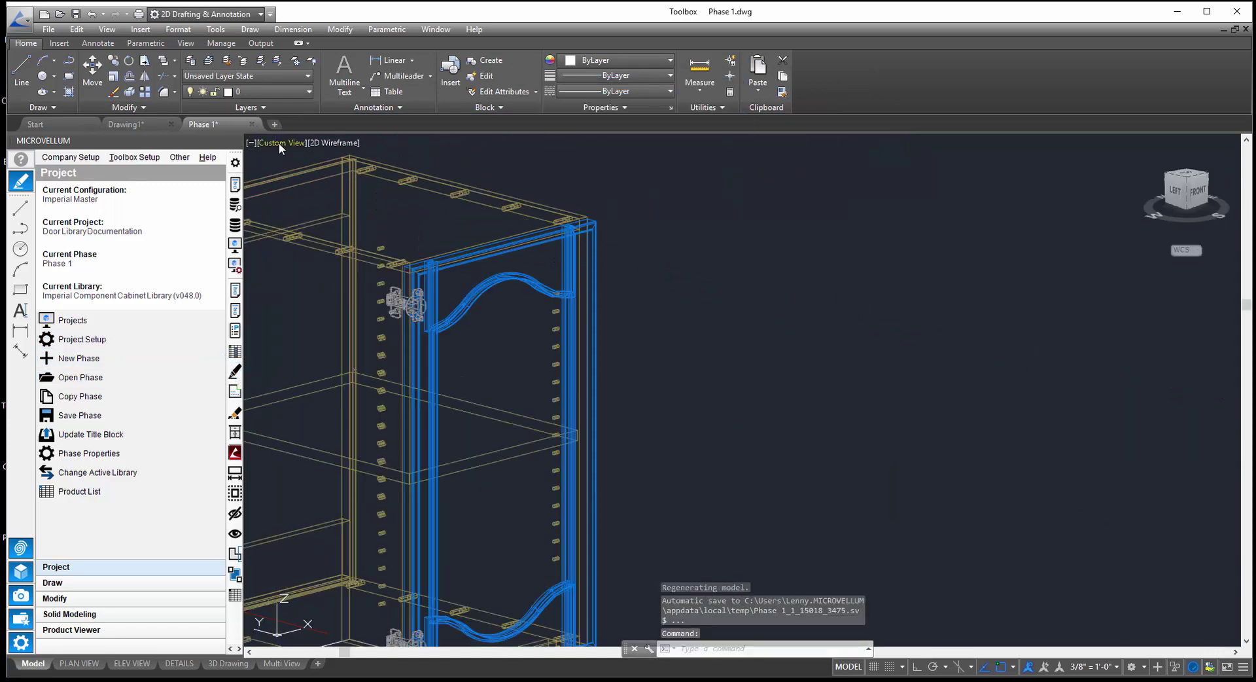
- Examine the door's stile, flat panel and hinge section in the top view of the cabinet
click(279, 143)
click(316, 172)
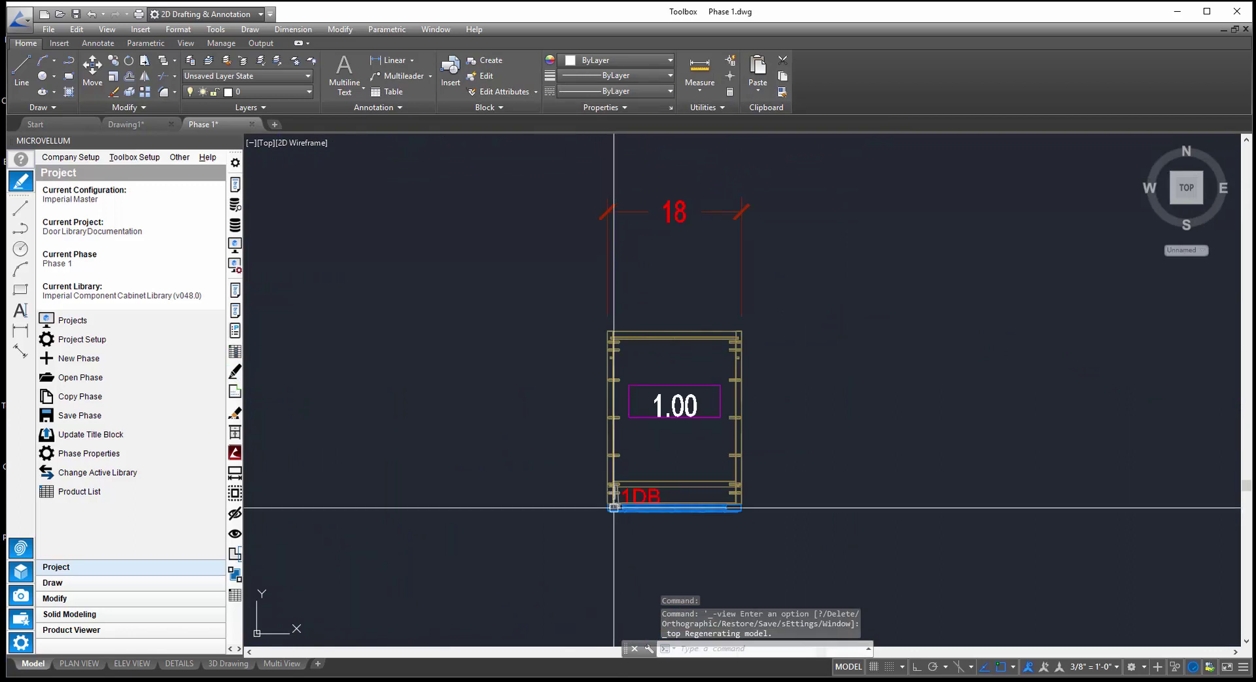
scroll(613, 508, up, 6)
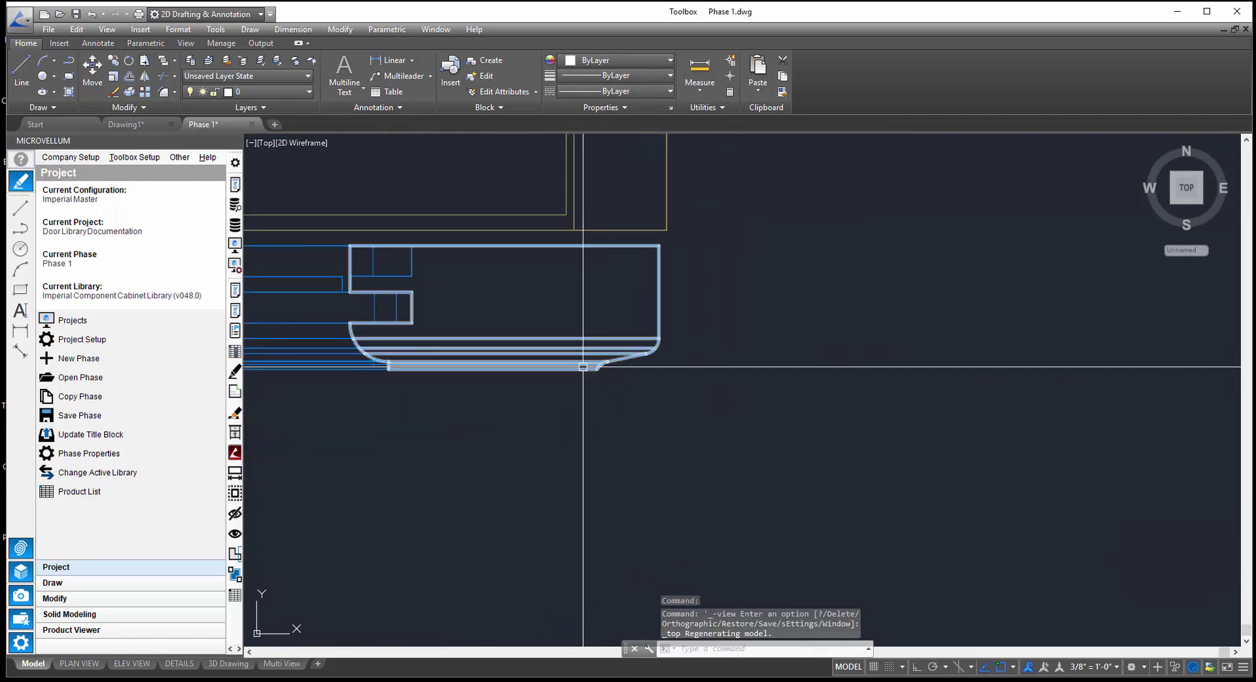
click(583, 367)
scroll(583, 367, down, 4)
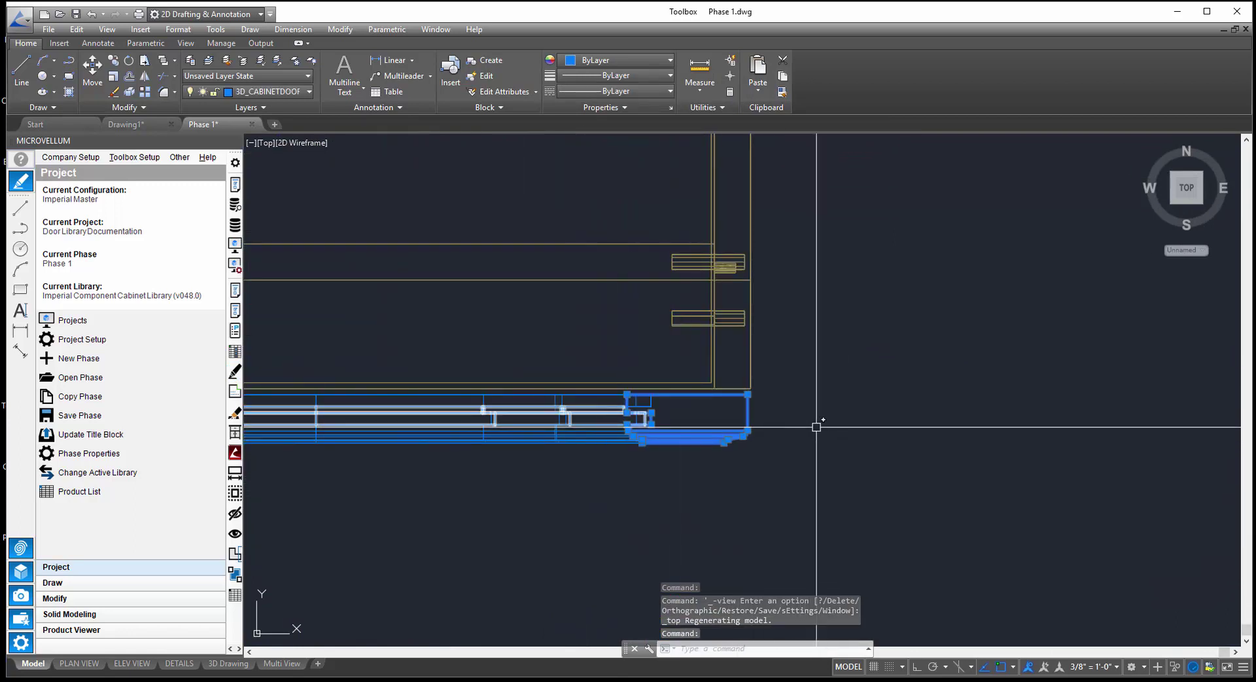
scroll(817, 427, down, 3)
scroll(501, 420, up, 6)
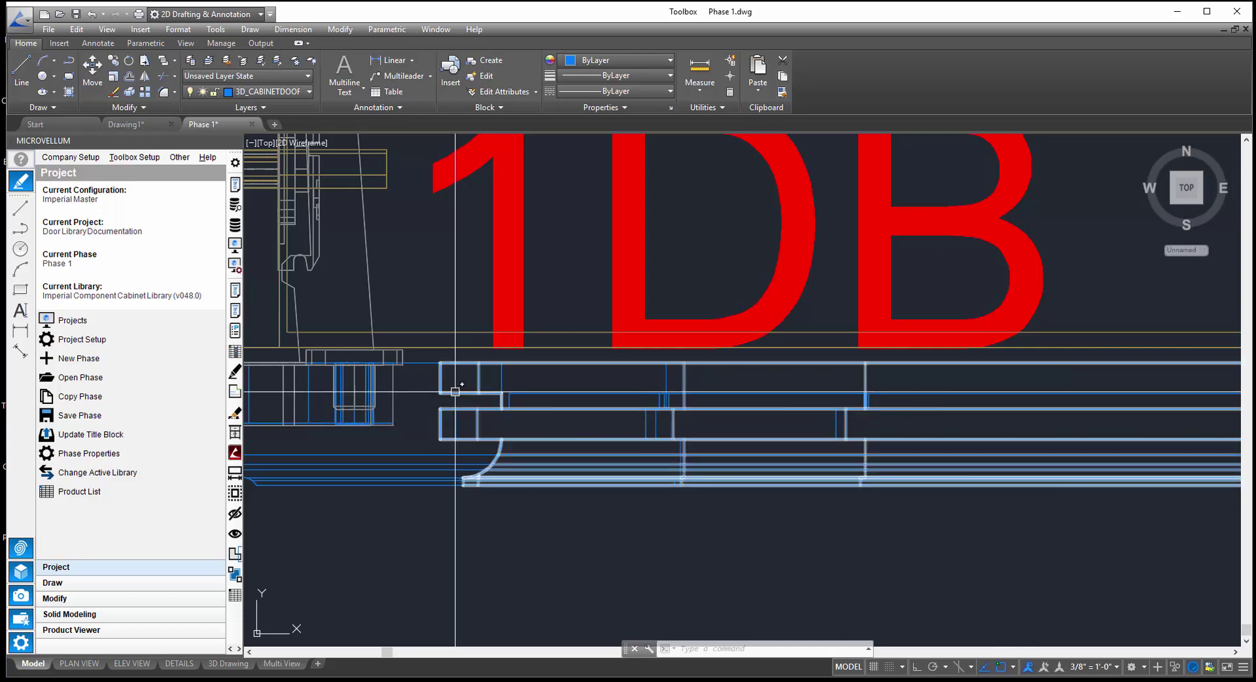
scroll(660, 396, down, 1)
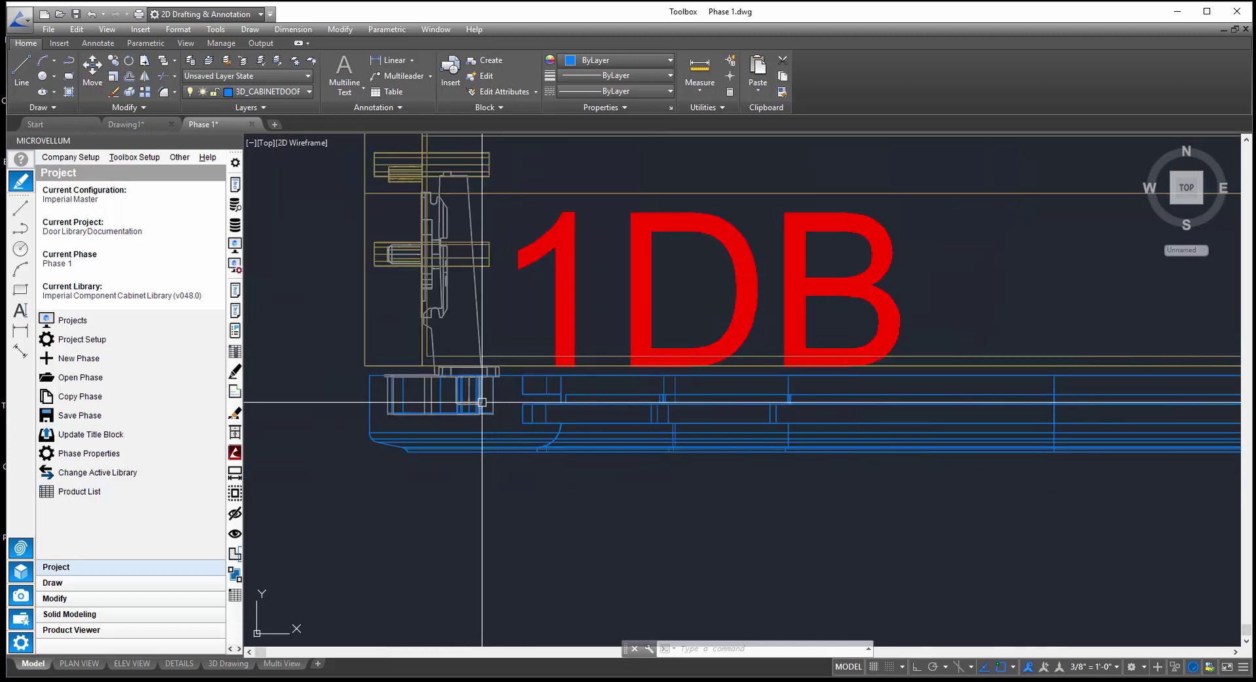
scroll(473, 394, up, 2)
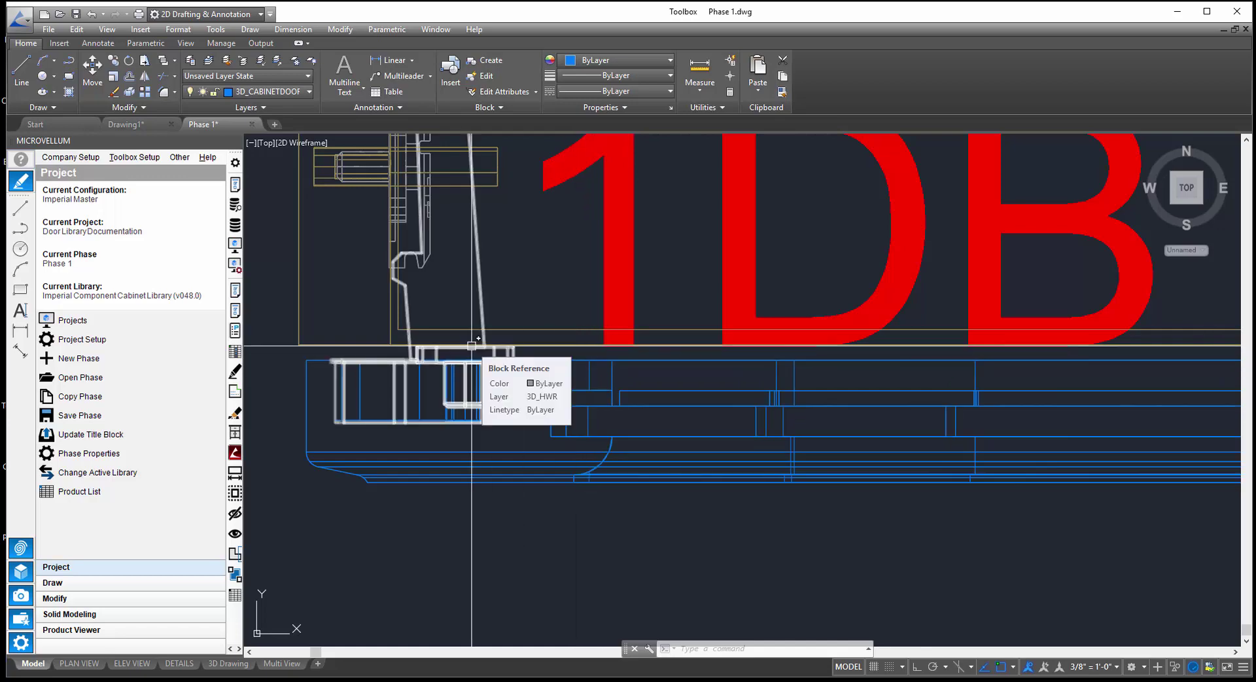
scroll(472, 345, down, 3)
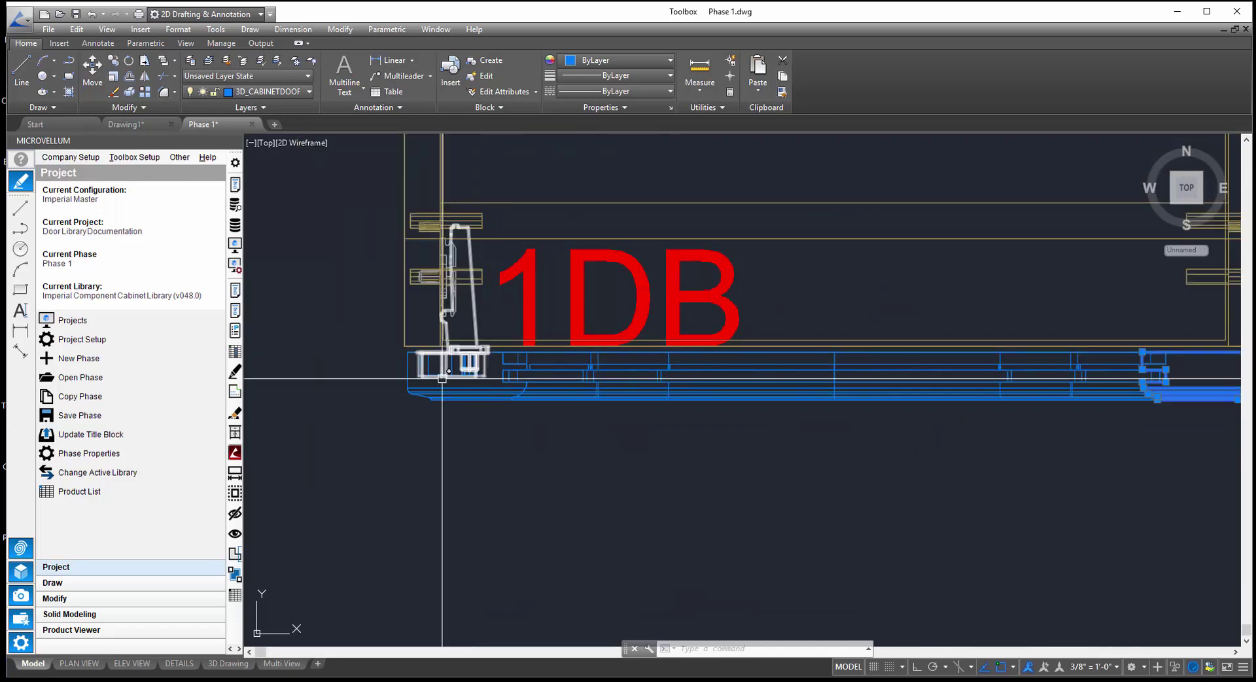
scroll(520, 371, up, 2)
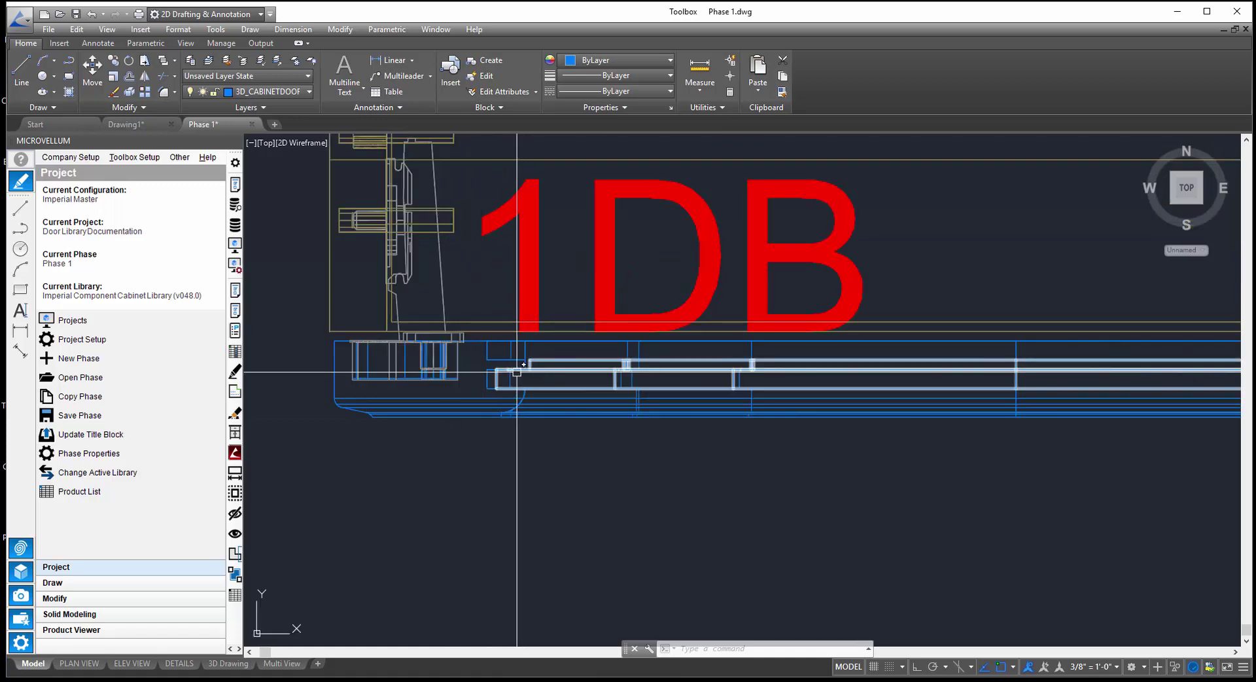
scroll(517, 372, down, 2)
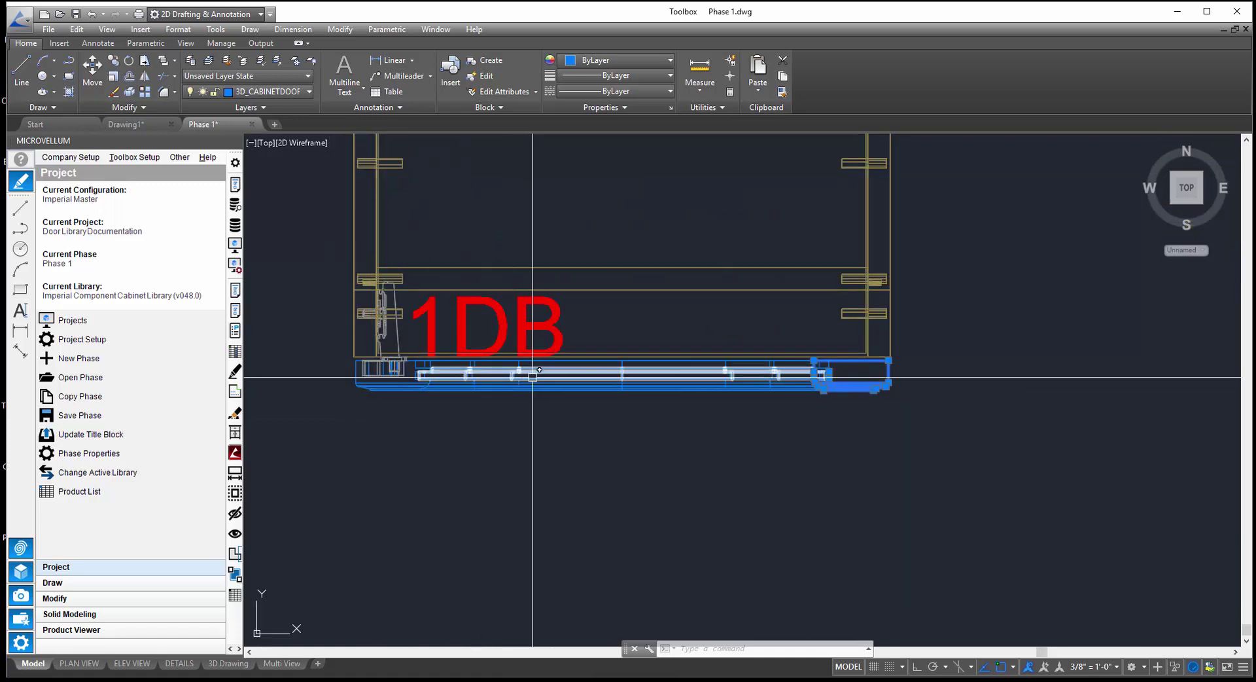
- Return to the angled 3D view and look over the whole cabinet with its arched door
text(33)
key(Return)
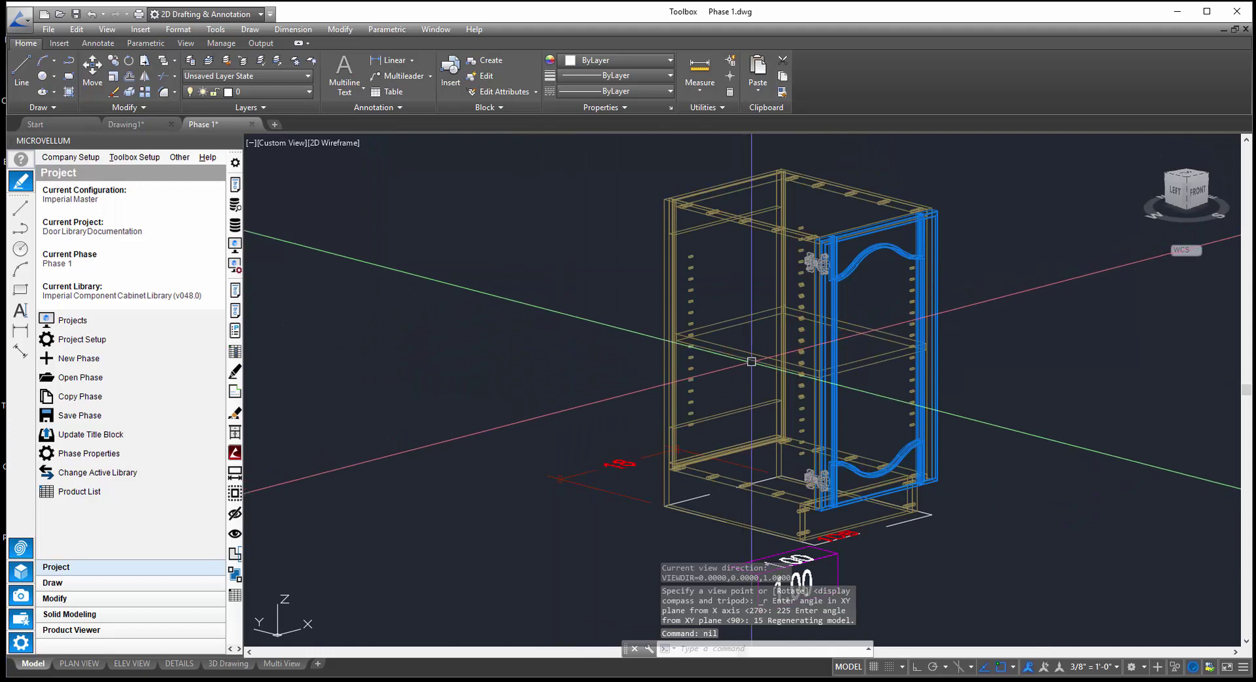
scroll(754, 358, down, 2)
scroll(929, 261, up, 4)
scroll(858, 267, down, 2)
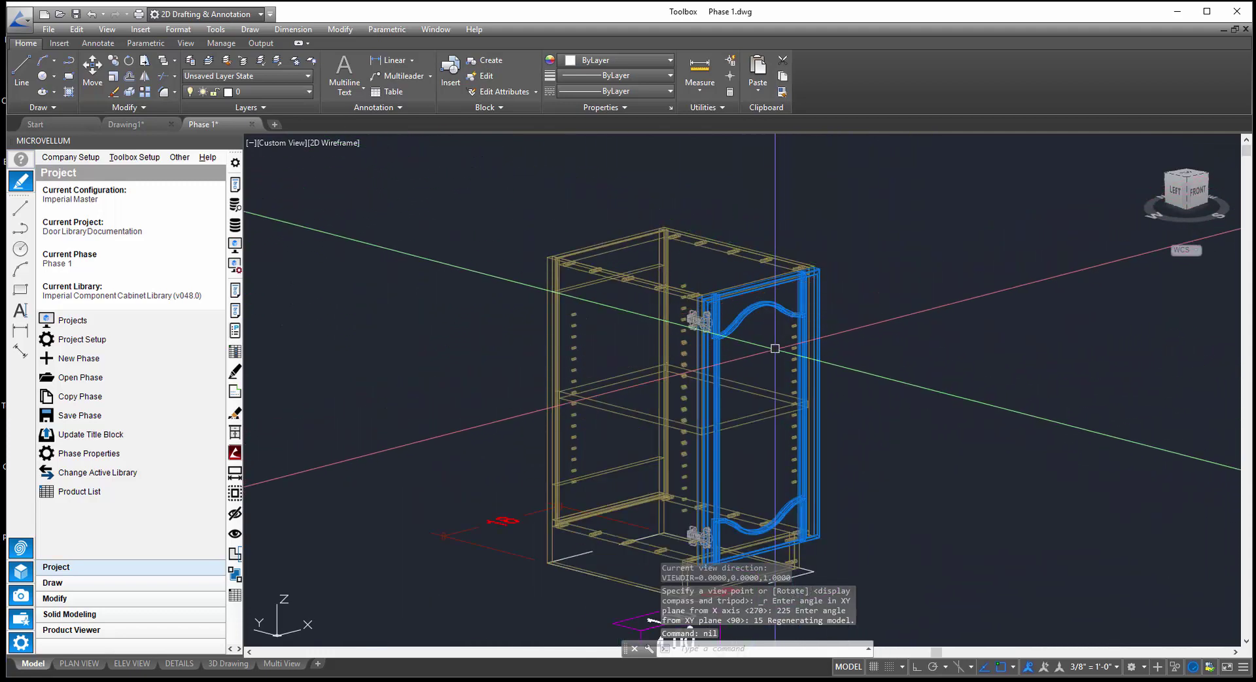